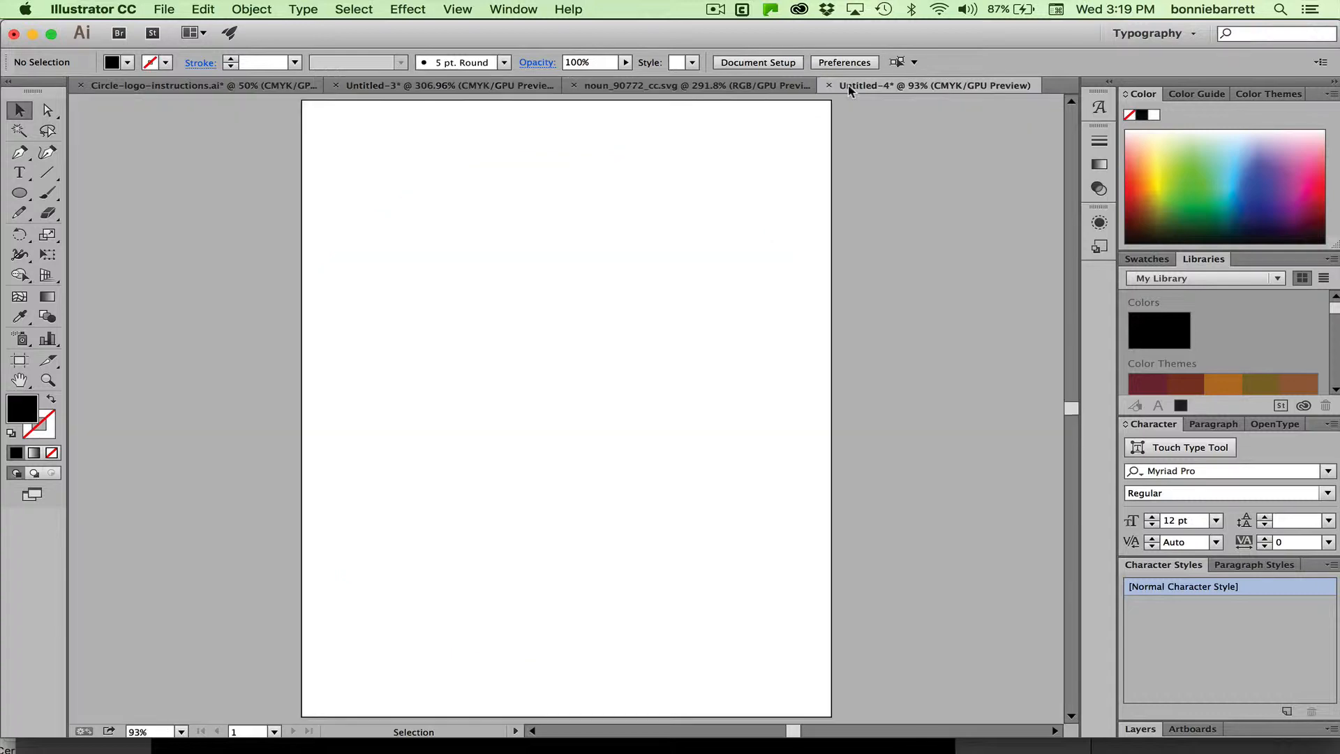
Show the rulers and the grid, and turn on Snap to Grid for the blank document
click(454, 10)
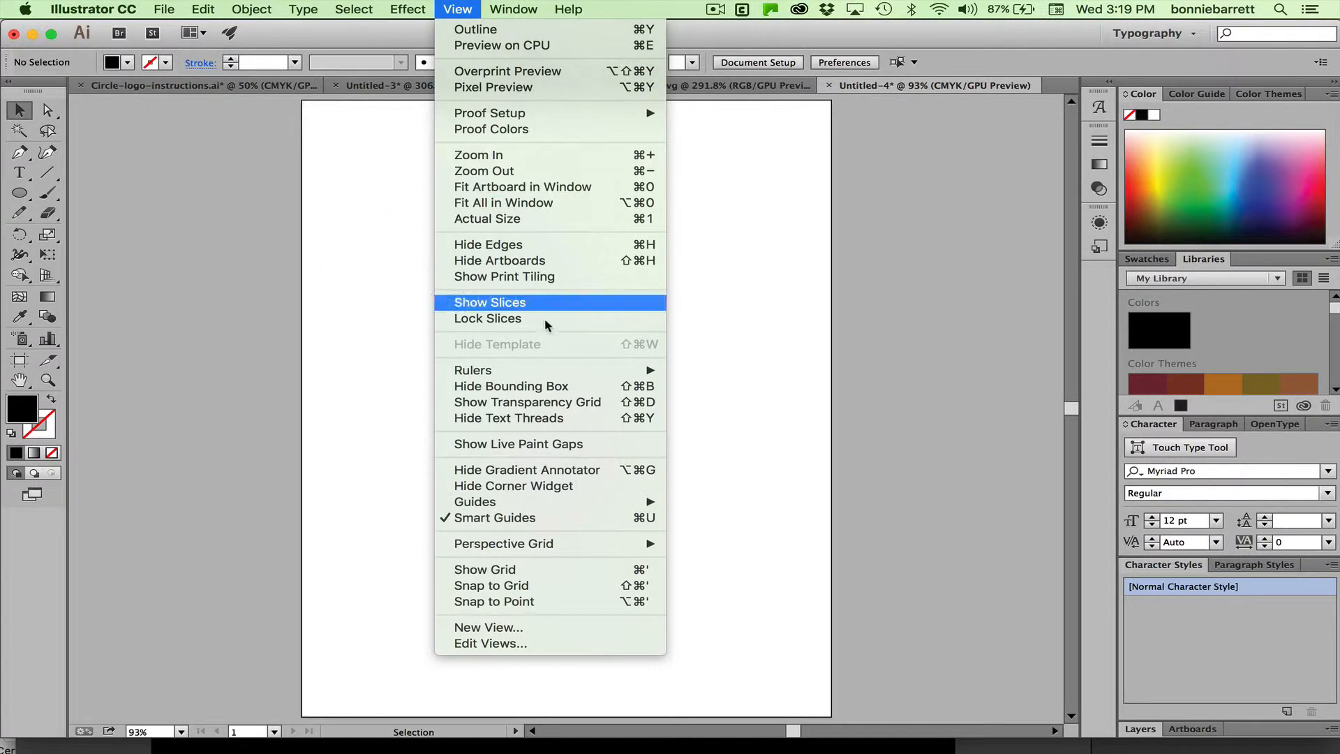
mouse_move(568, 370)
click(725, 371)
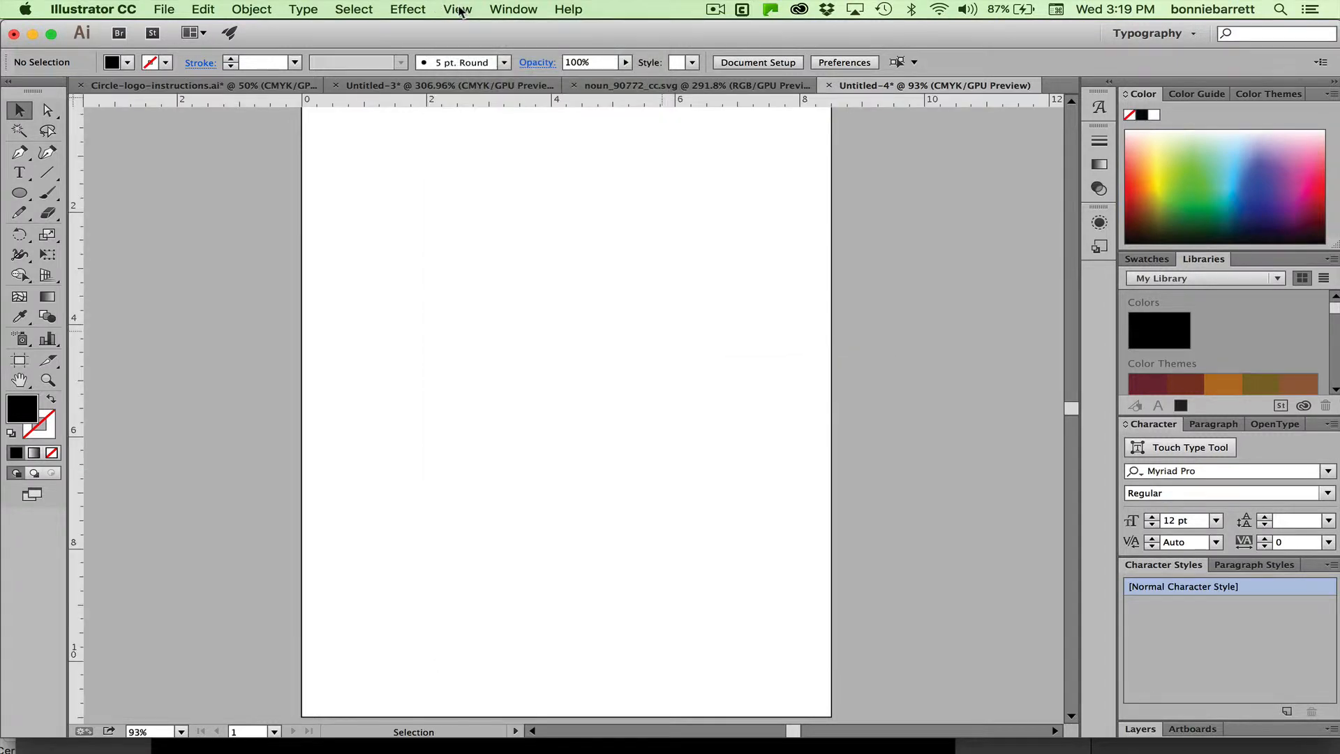
click(457, 9)
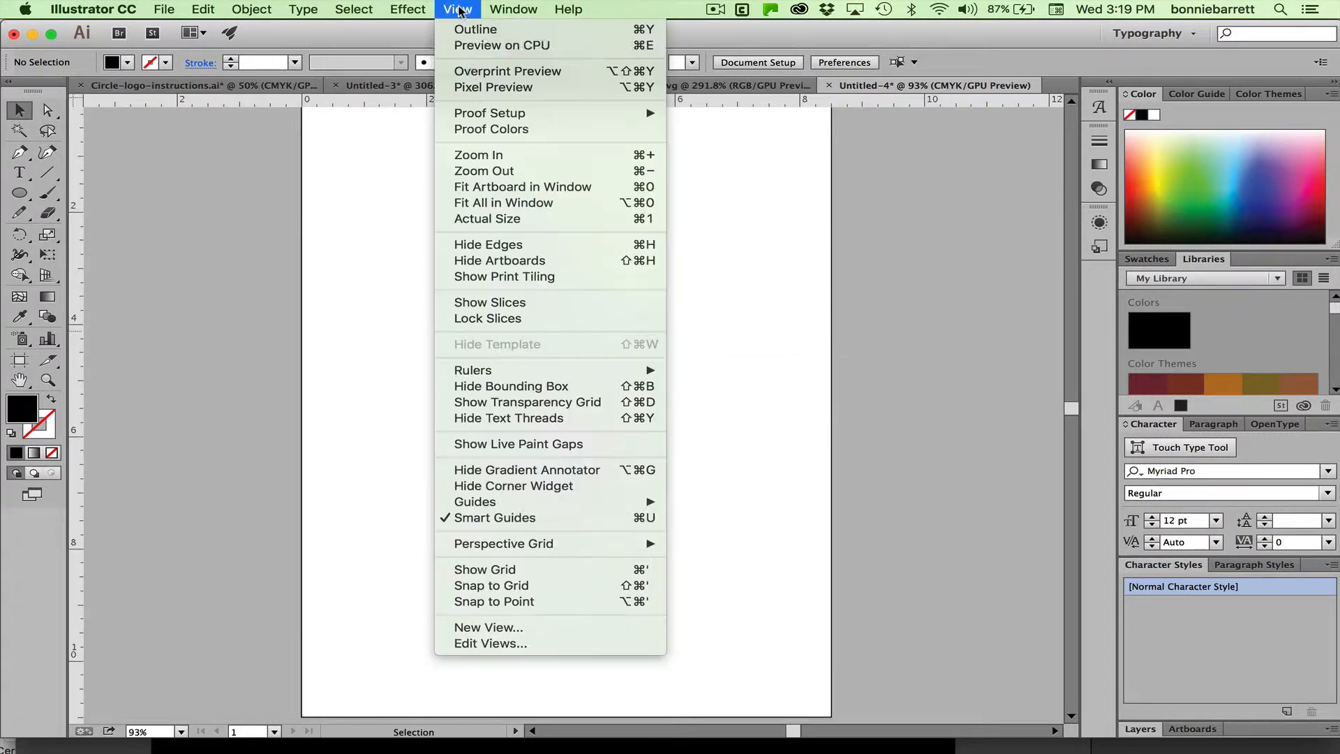
click(542, 569)
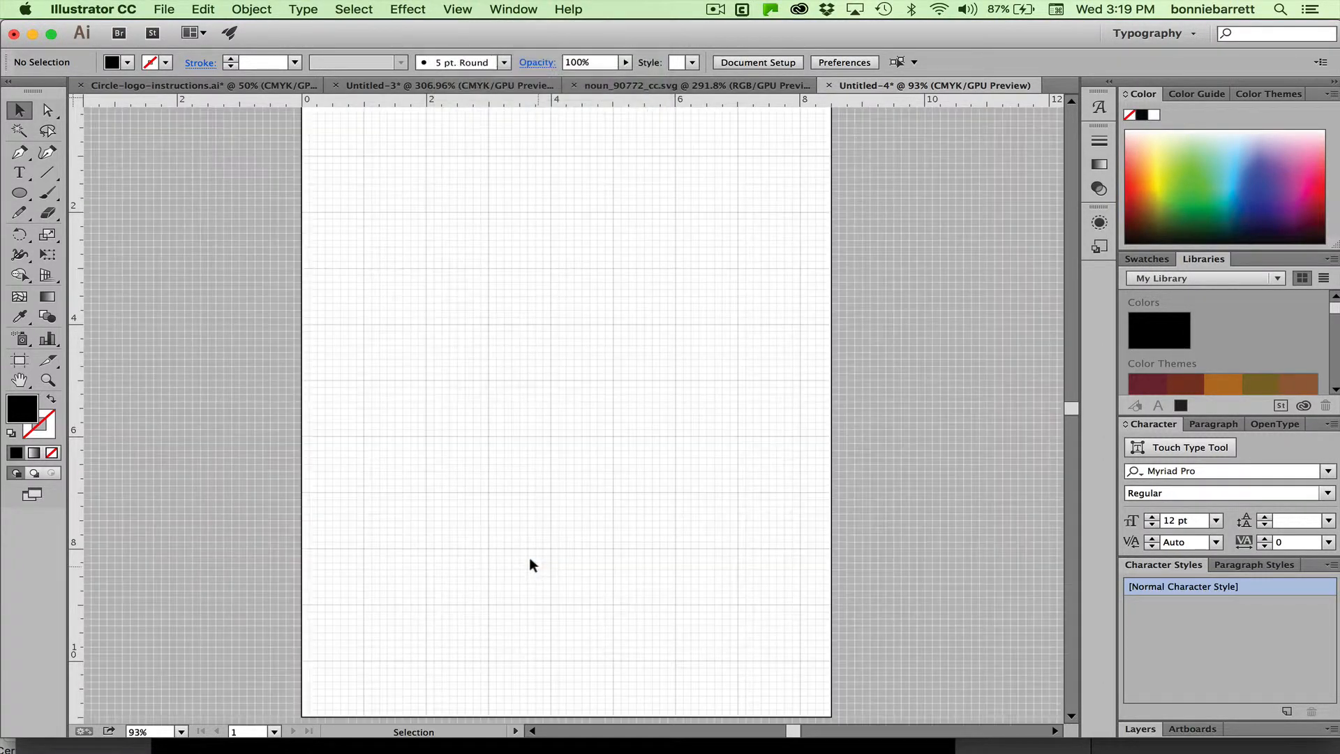
click(457, 9)
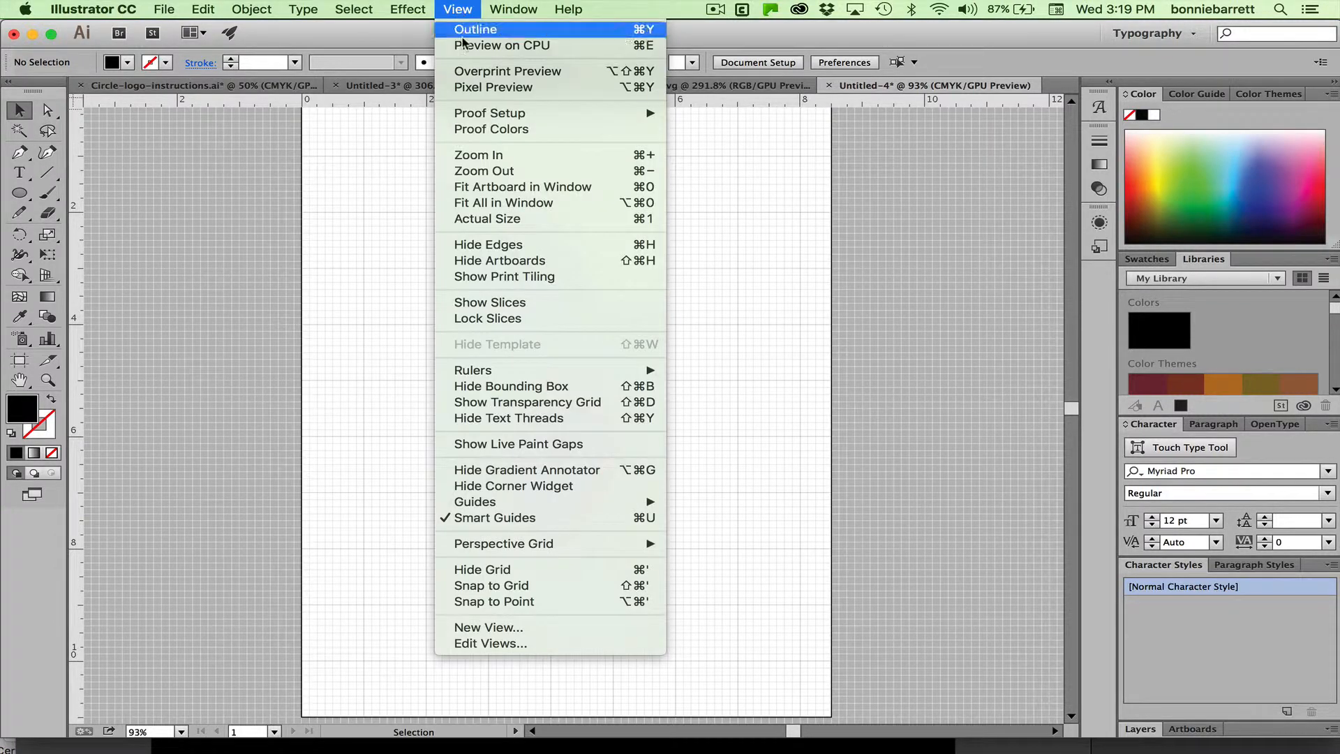
click(525, 587)
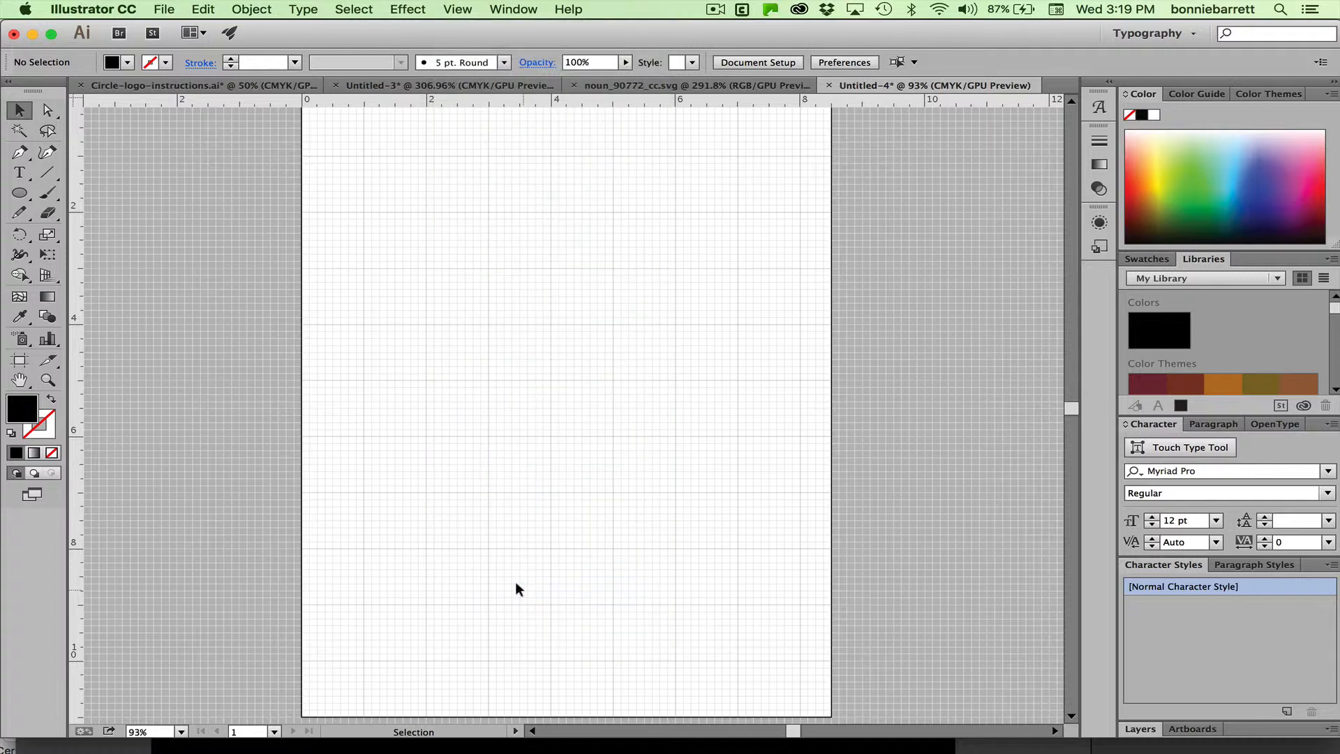
Draw a 2-inch circle centred on the 2-inch marks of both rulers and give it the default white fill and black stroke
click(48, 380)
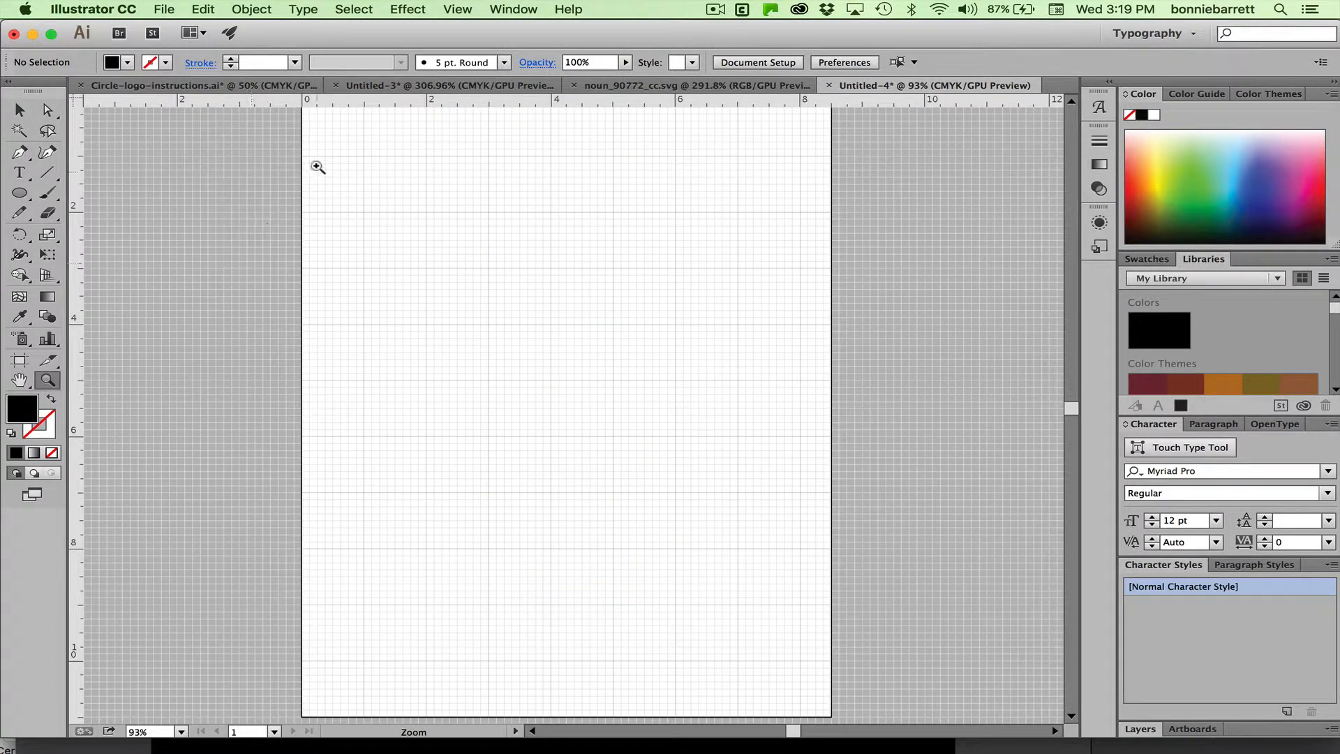
drag(316, 166, 559, 318)
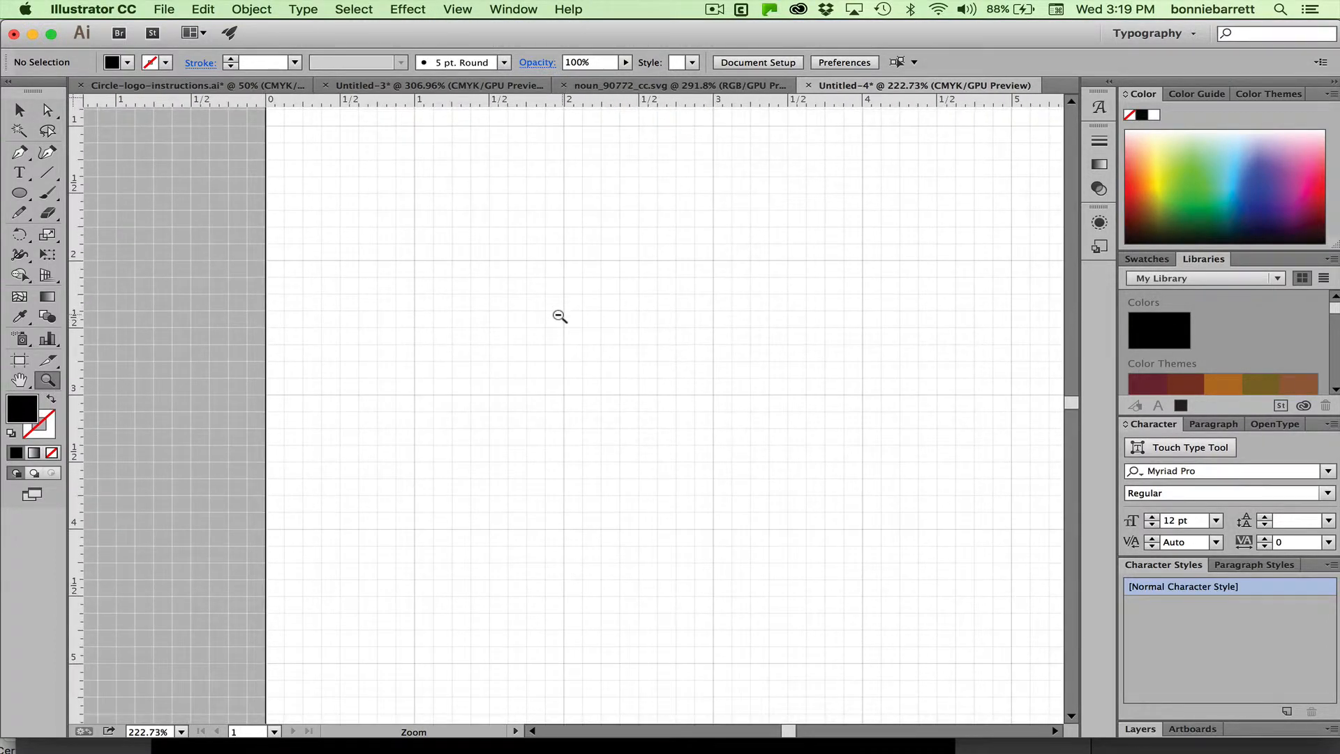
click(21, 193)
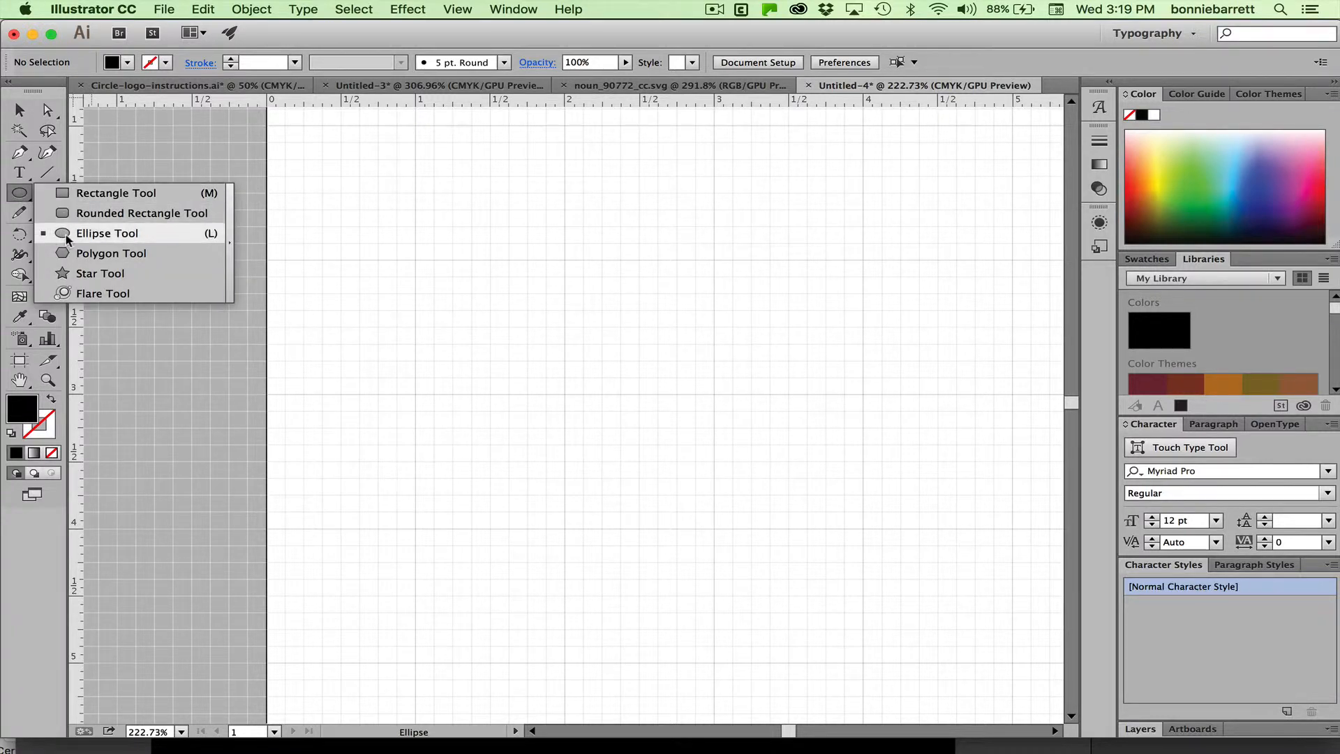
click(68, 234)
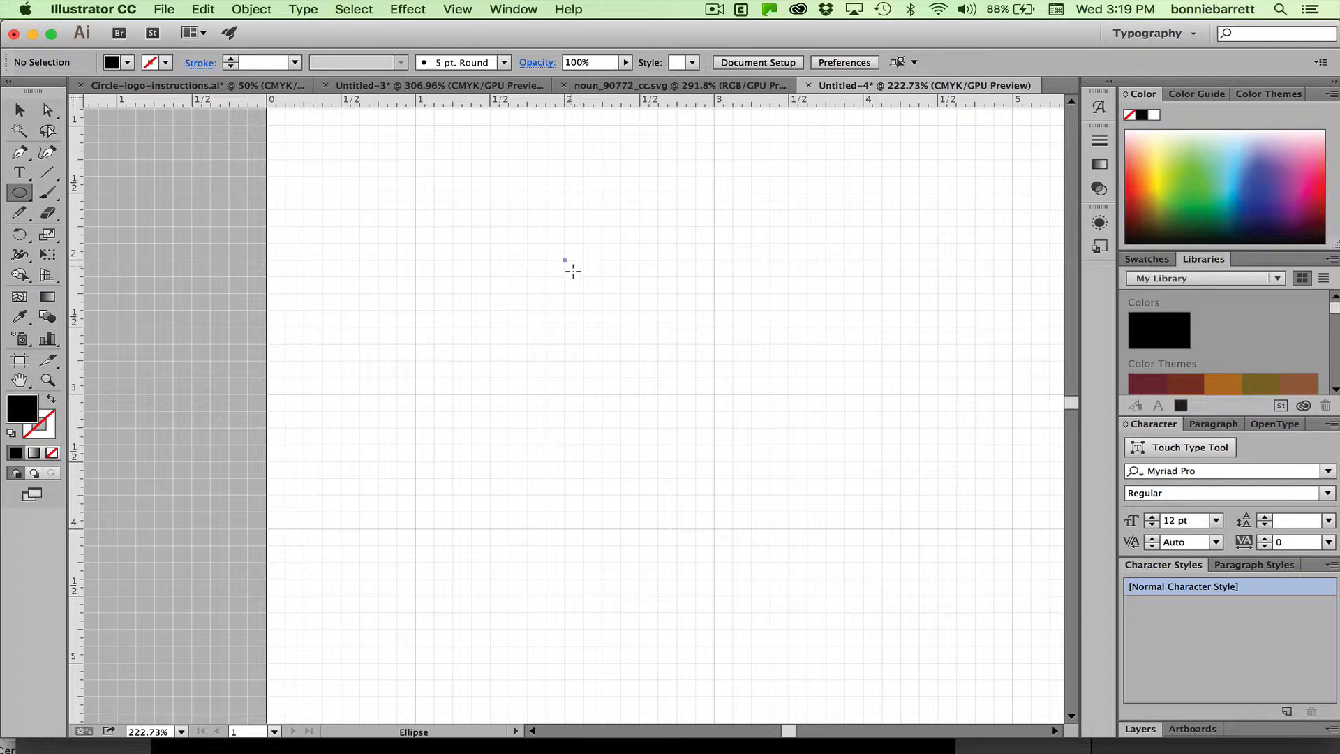
drag(564, 259, 705, 383)
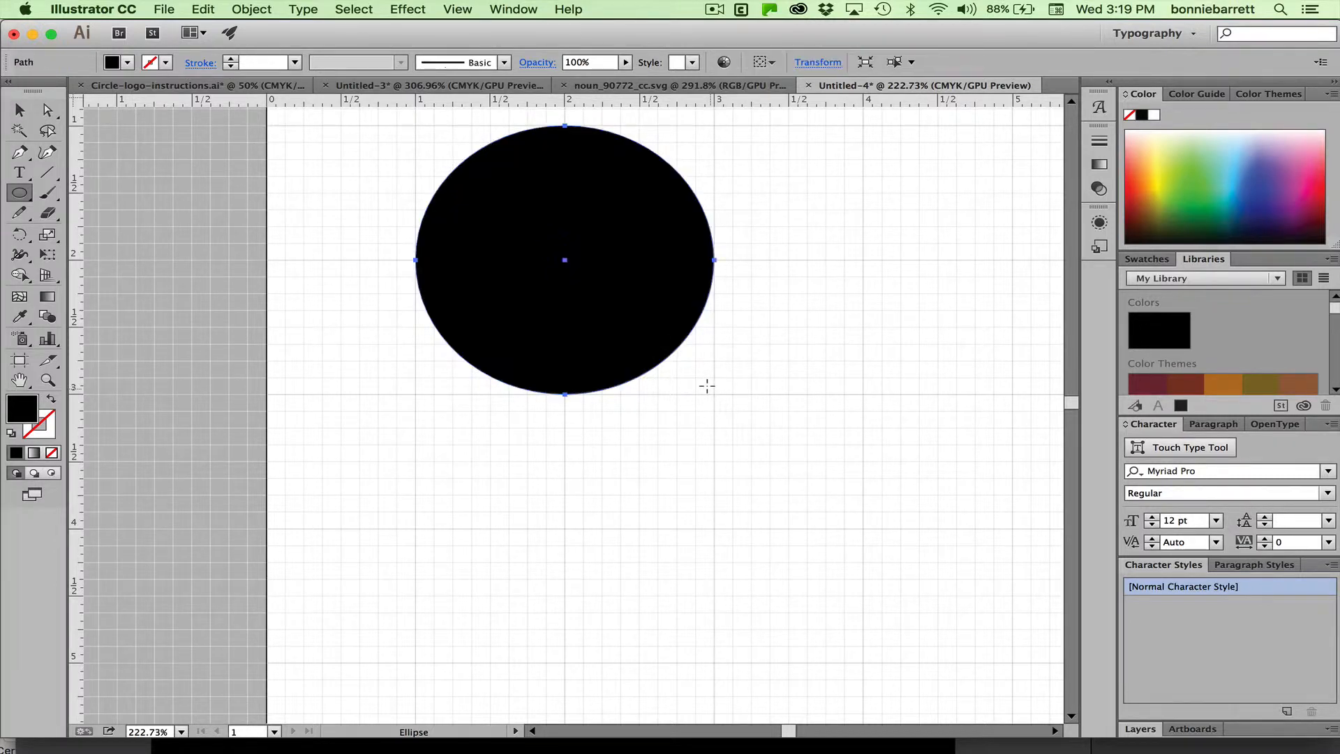
click(10, 432)
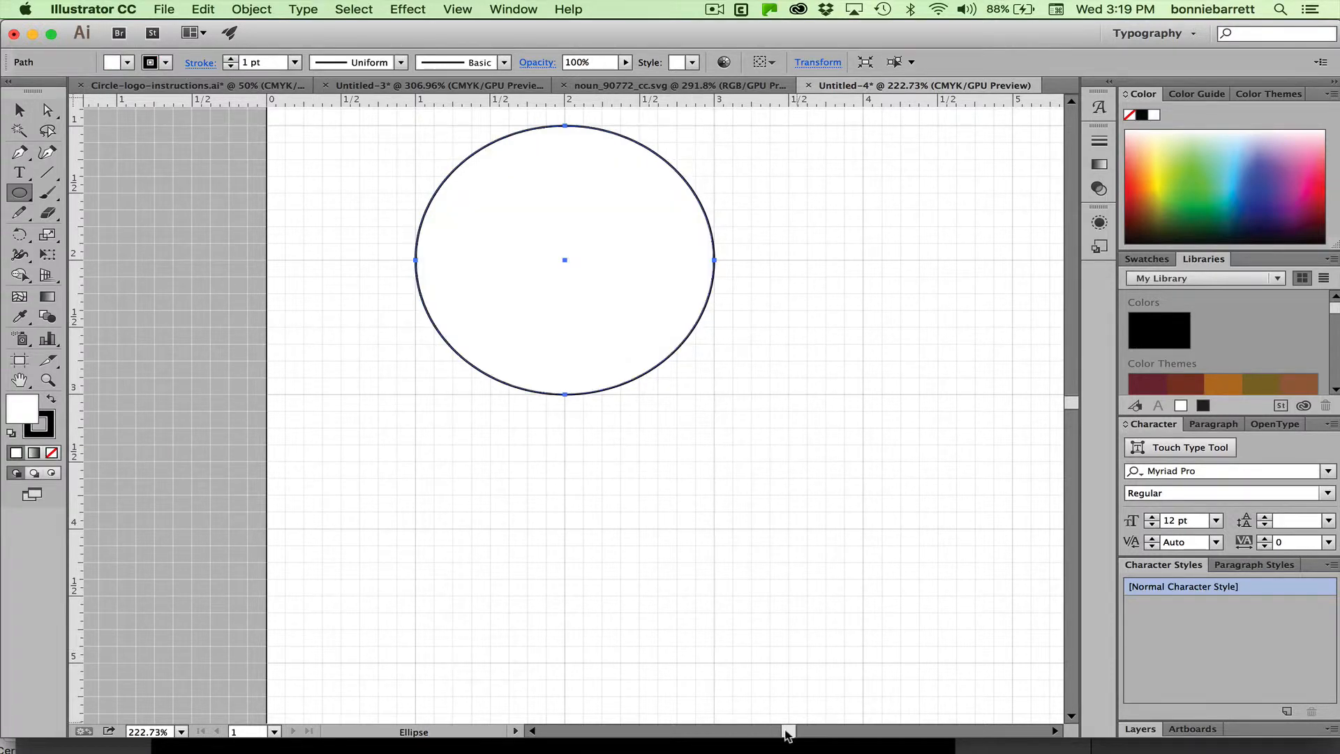
Duplicate the circle horizontally so the copy is centred on the 5-inch mark of the horizontal ruler
drag(787, 733, 792, 733)
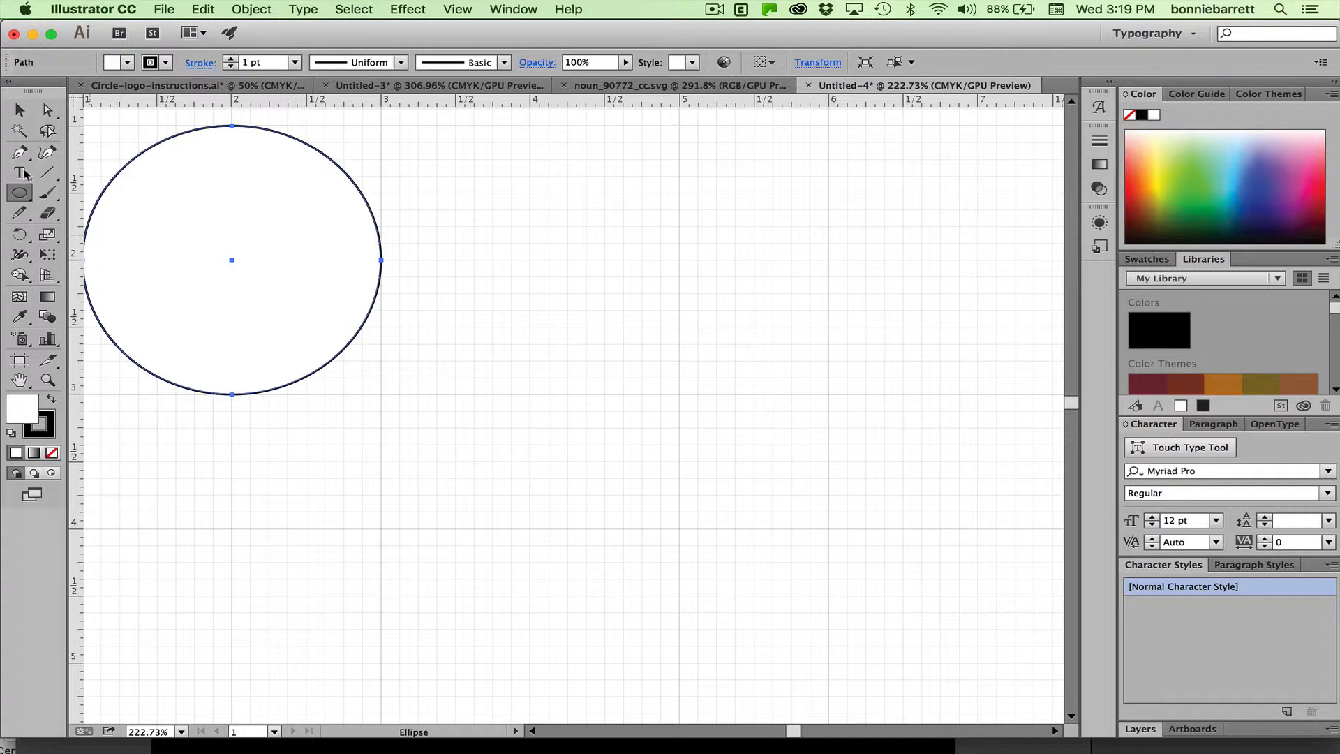
click(20, 110)
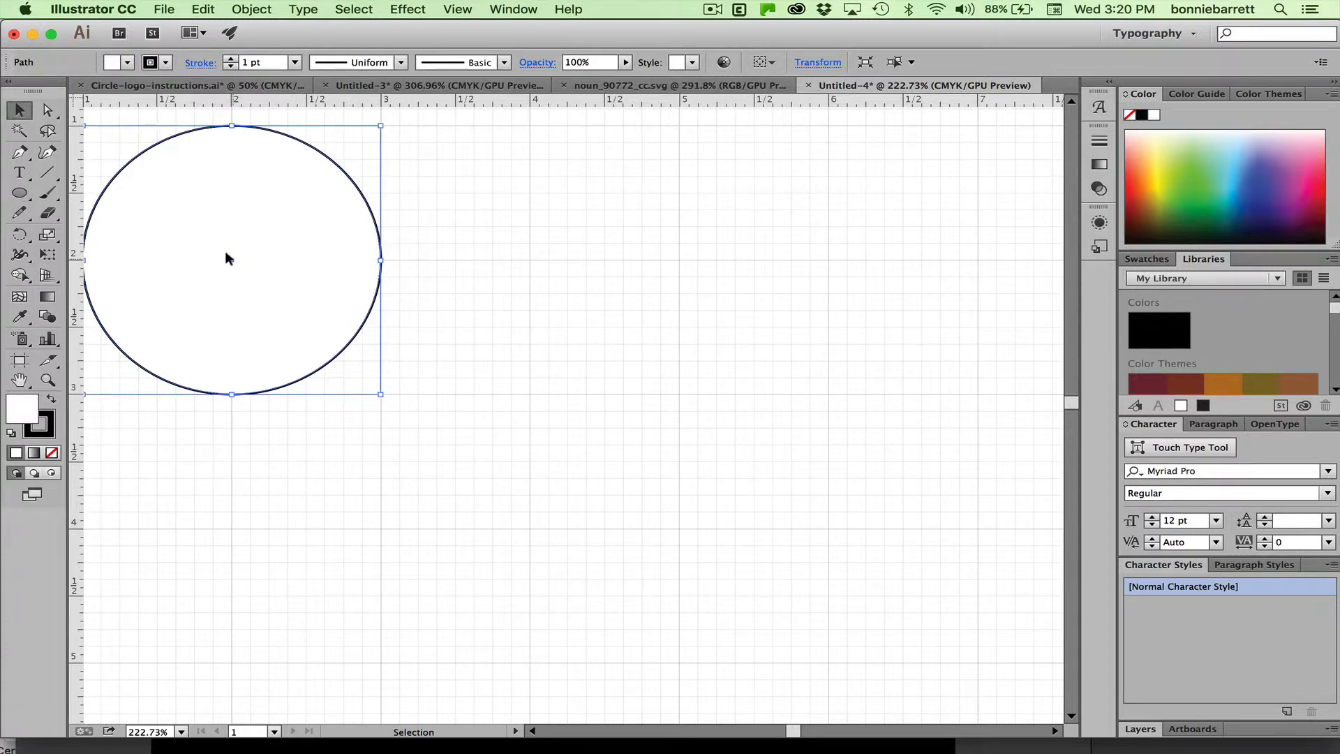
drag(225, 255, 681, 305)
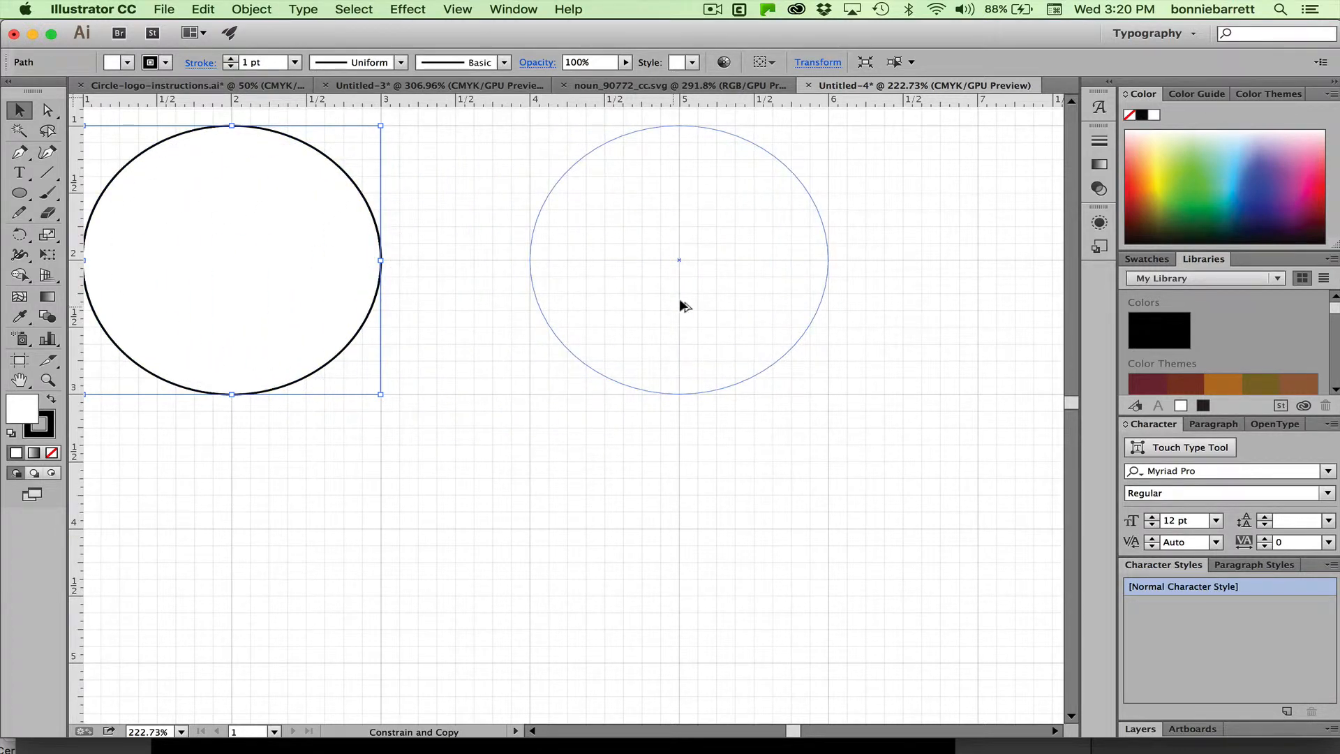
drag(683, 305, 681, 305)
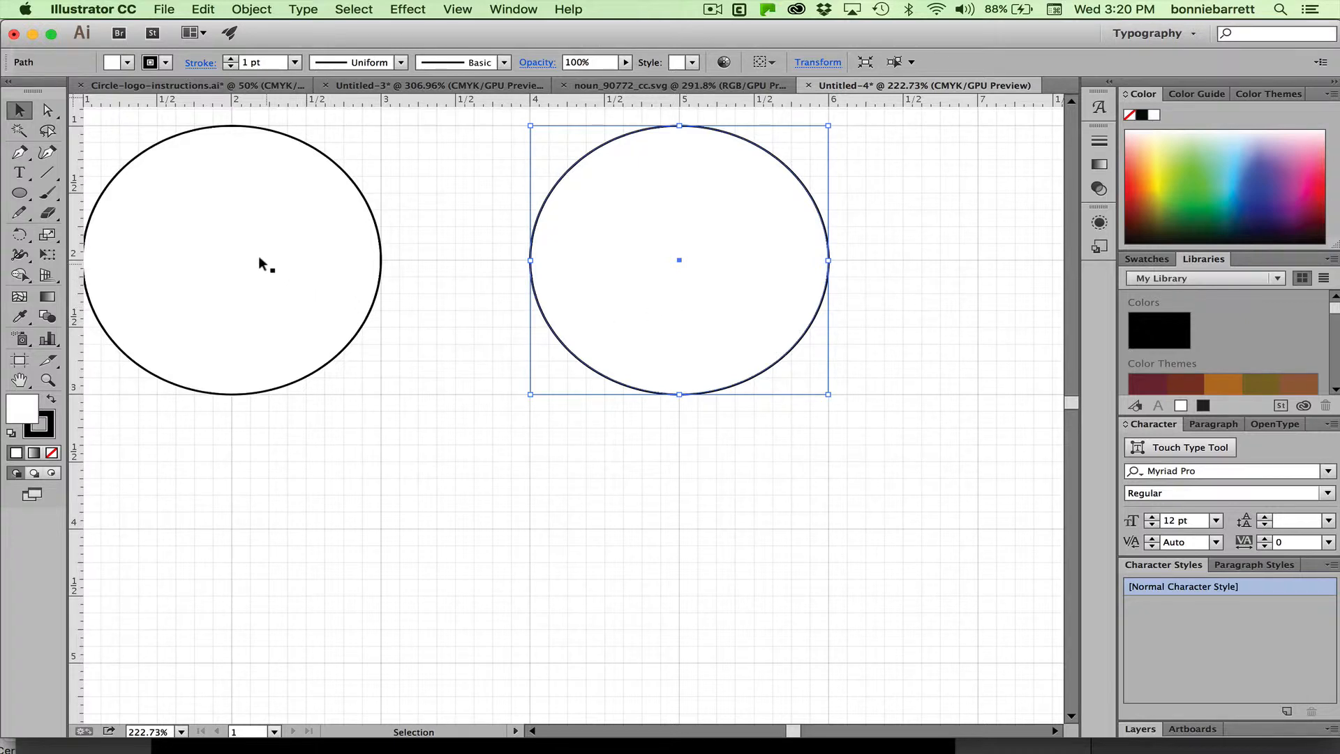
key(space)
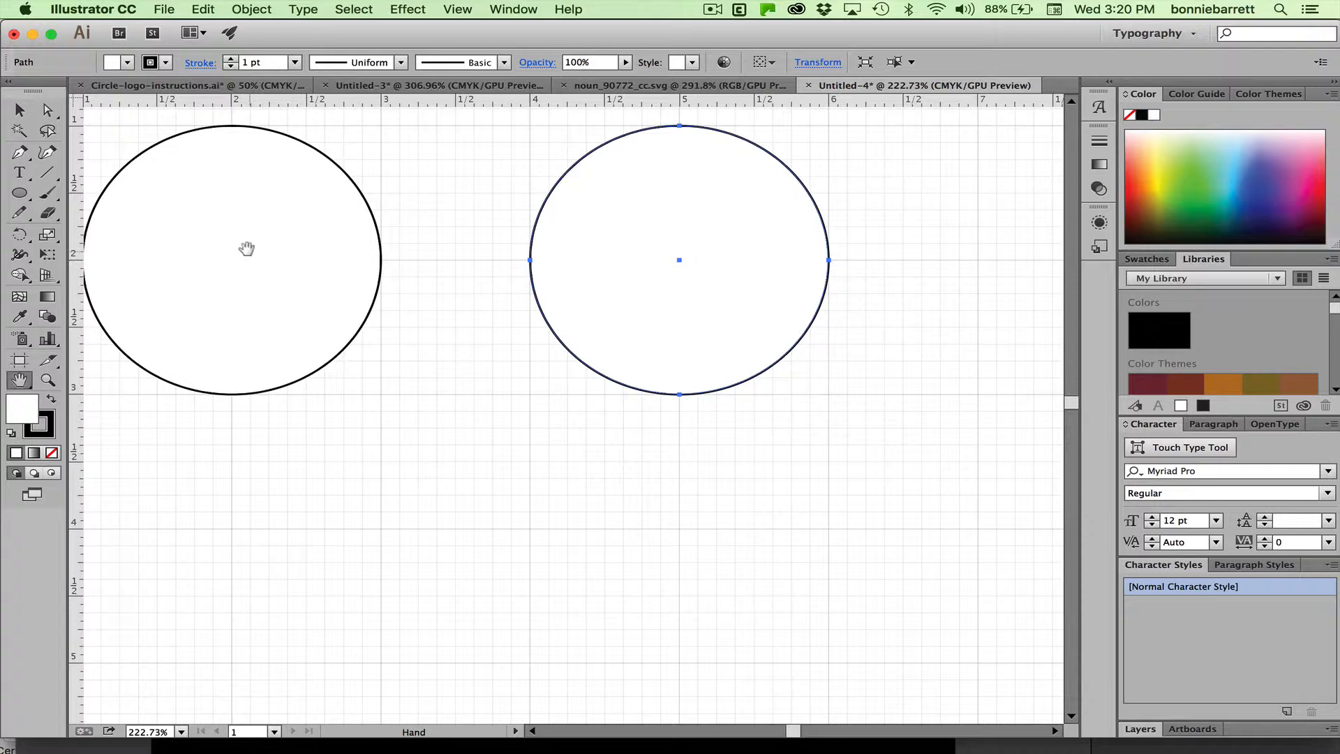
drag(249, 251, 472, 330)
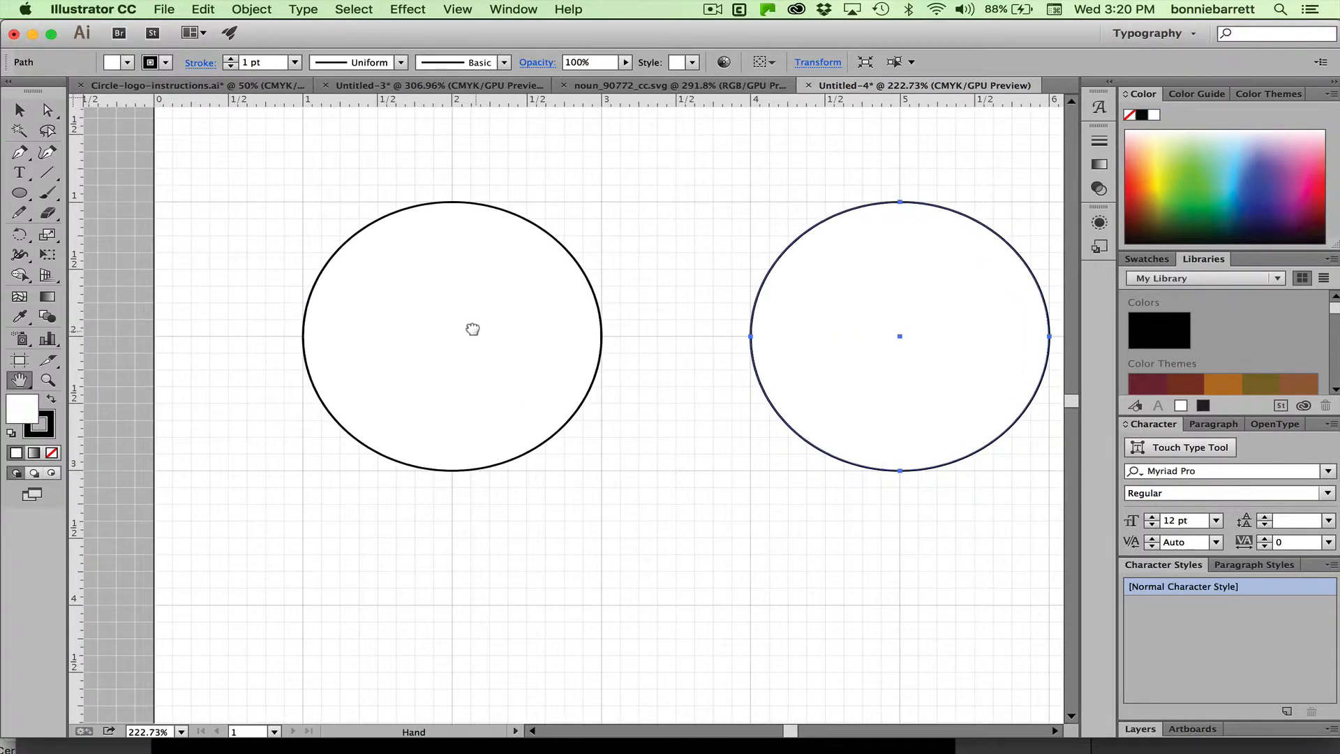
Detach the type tools as a floating set to choose Type on a Path, and reset the Typography workspace
click(18, 174)
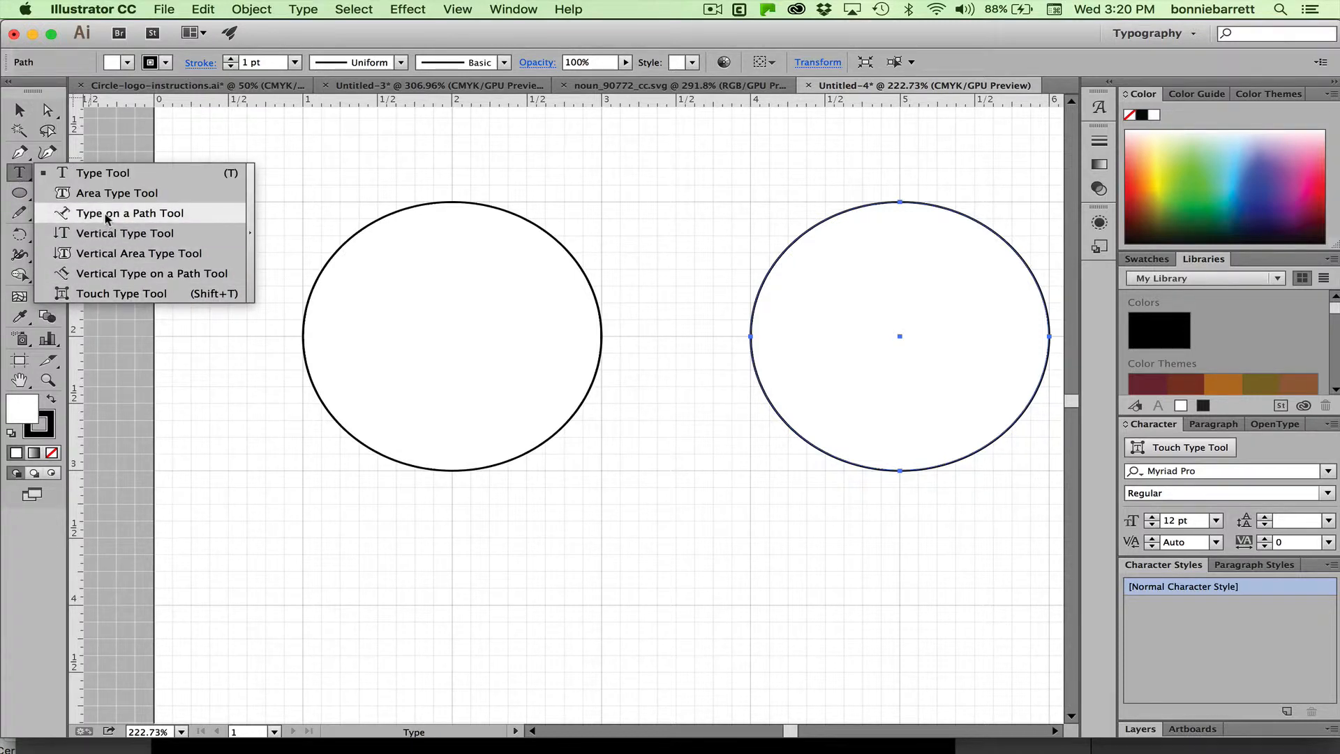
drag(108, 219, 241, 211)
drag(131, 185, 538, 100)
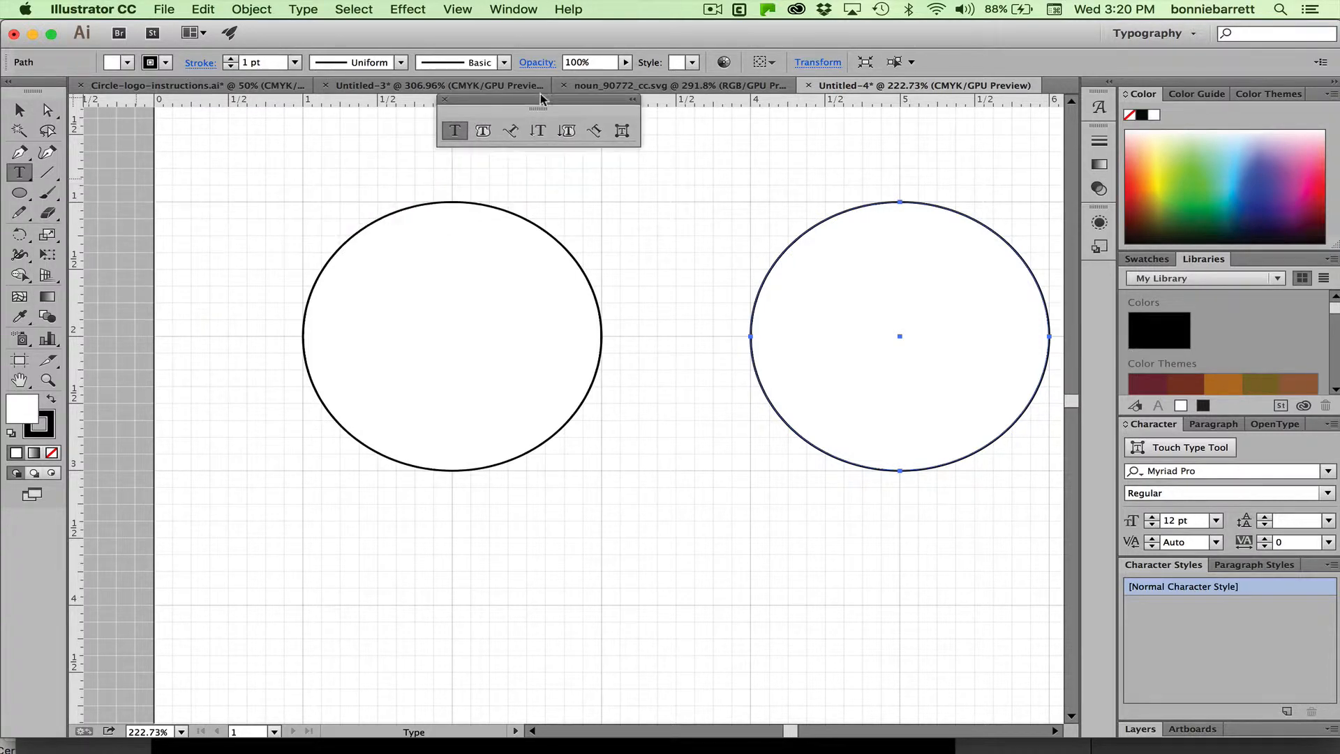
click(511, 131)
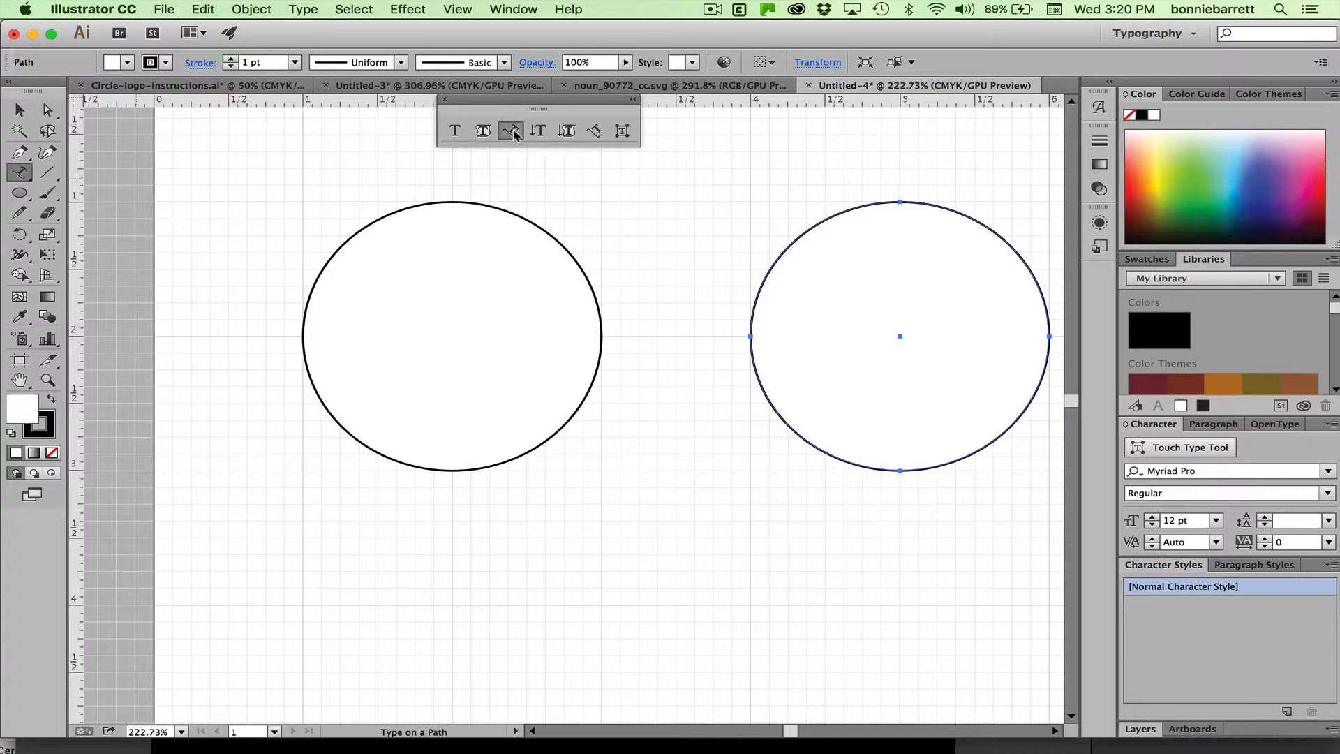
click(1158, 34)
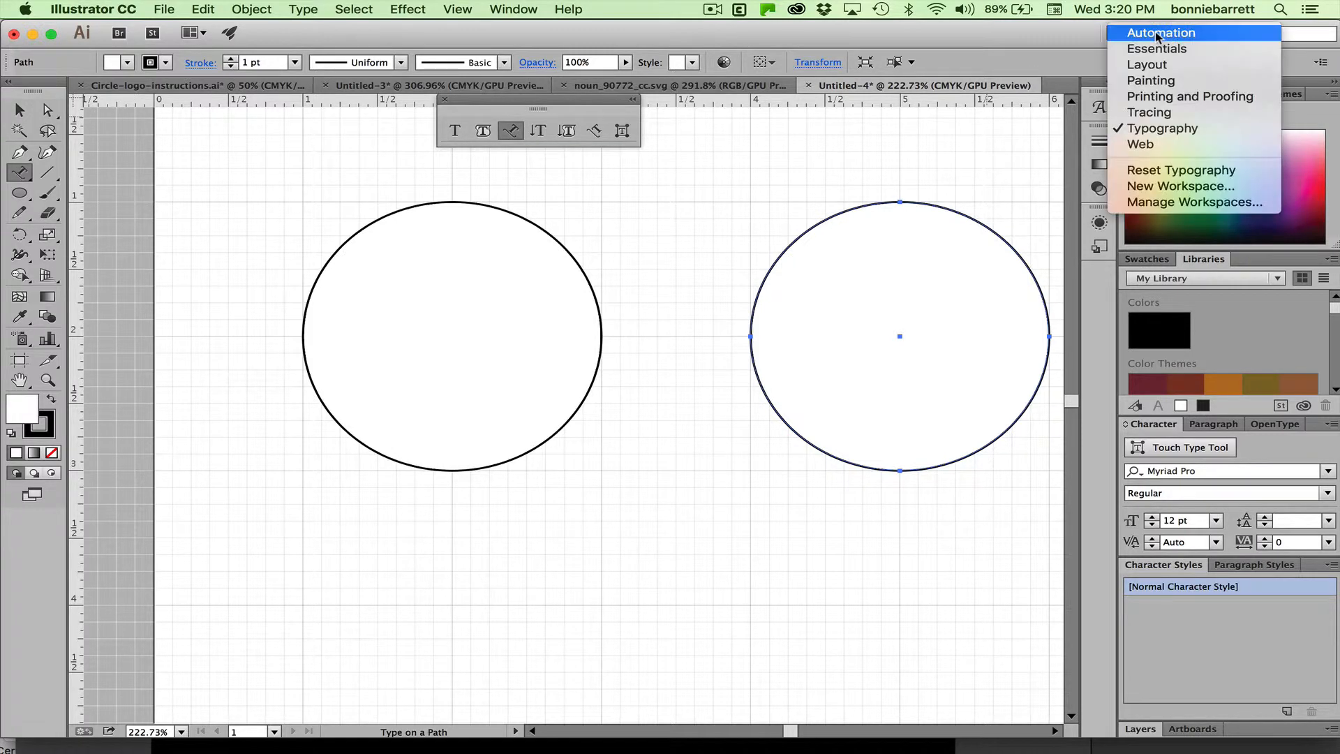
click(1193, 174)
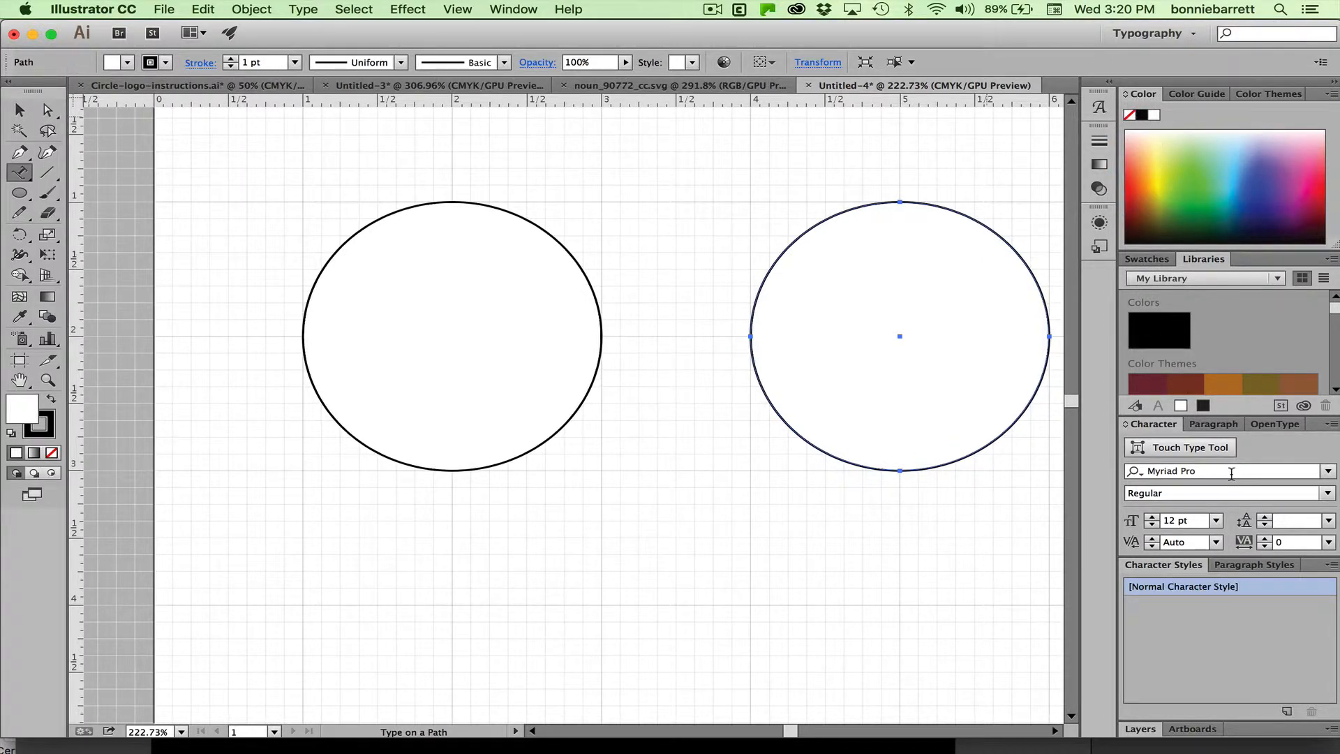
Set centred paragraph alignment and add the text "vvv" along the left circle's path, centred at its top point
click(1211, 425)
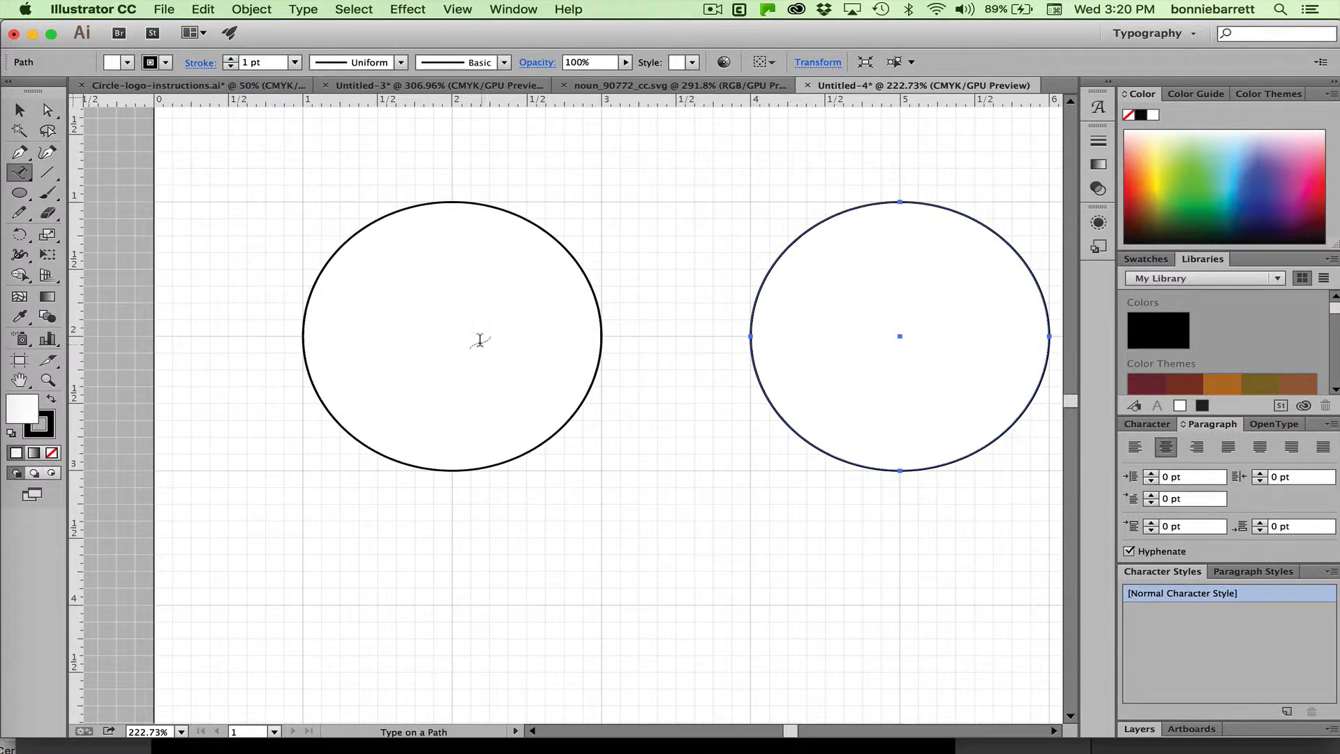
click(19, 174)
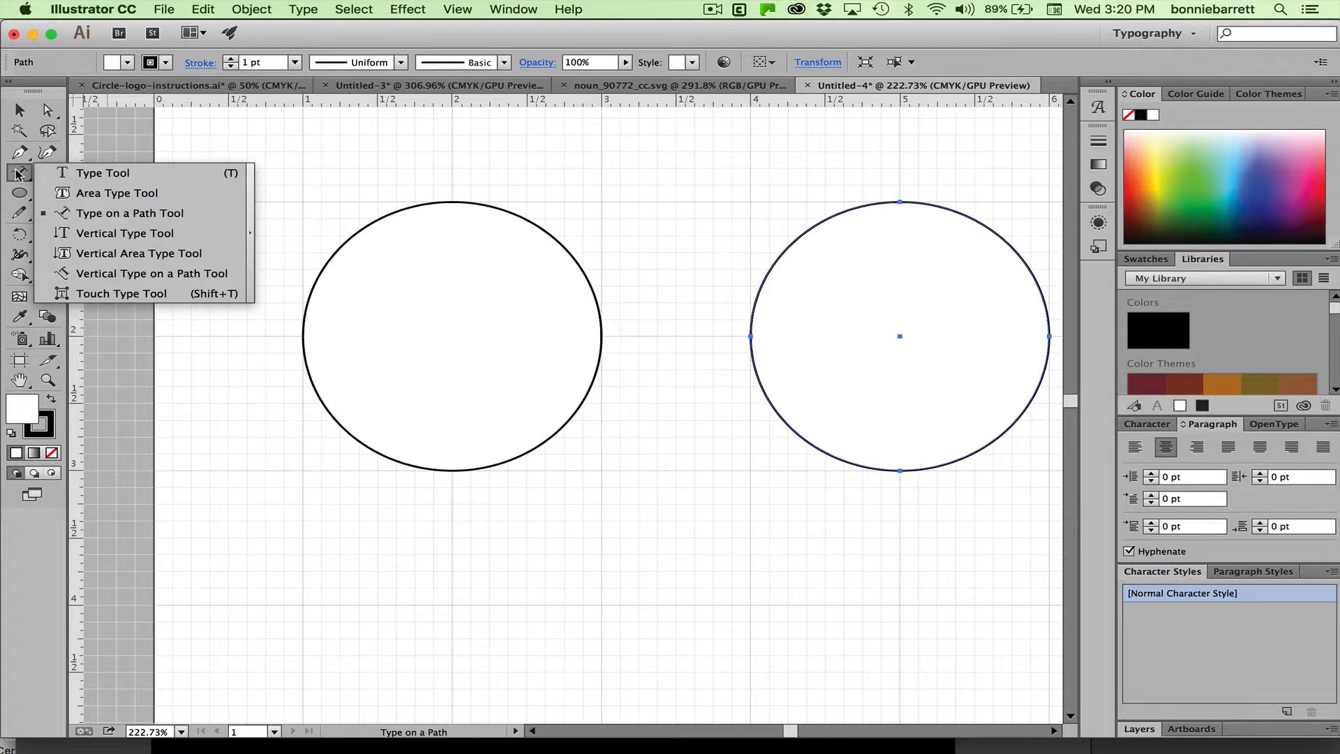
drag(19, 175, 77, 213)
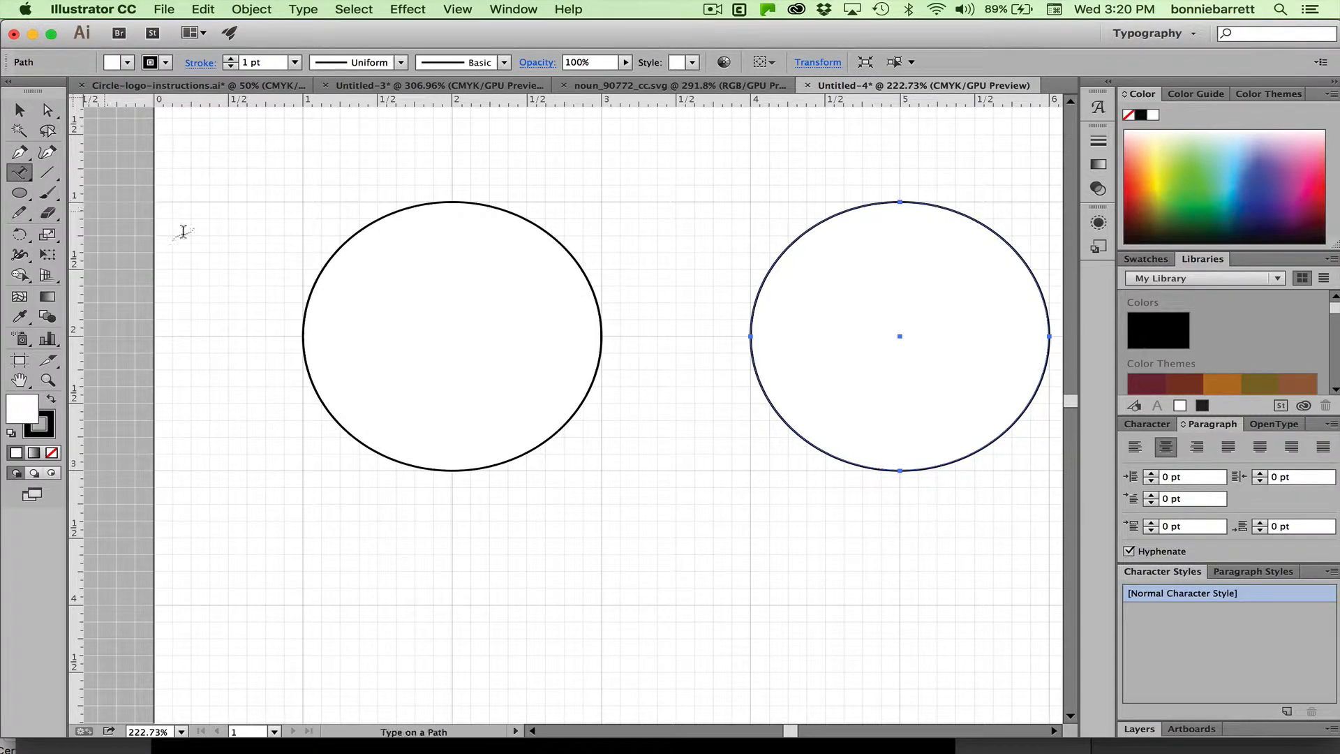
click(449, 467)
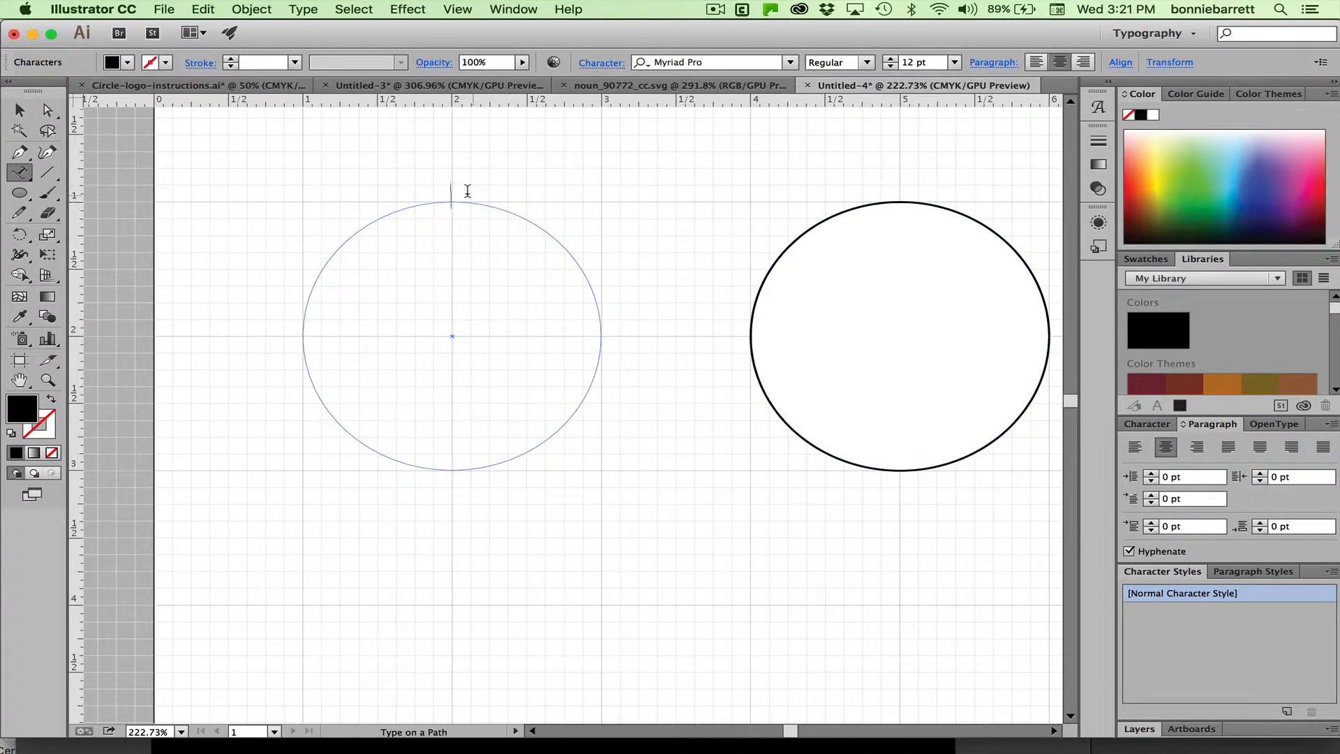
text(VVV)
Select the "vvv" text on the circle and set its font to Myriad Pro Bold
drag(428, 200, 498, 199)
click(1149, 424)
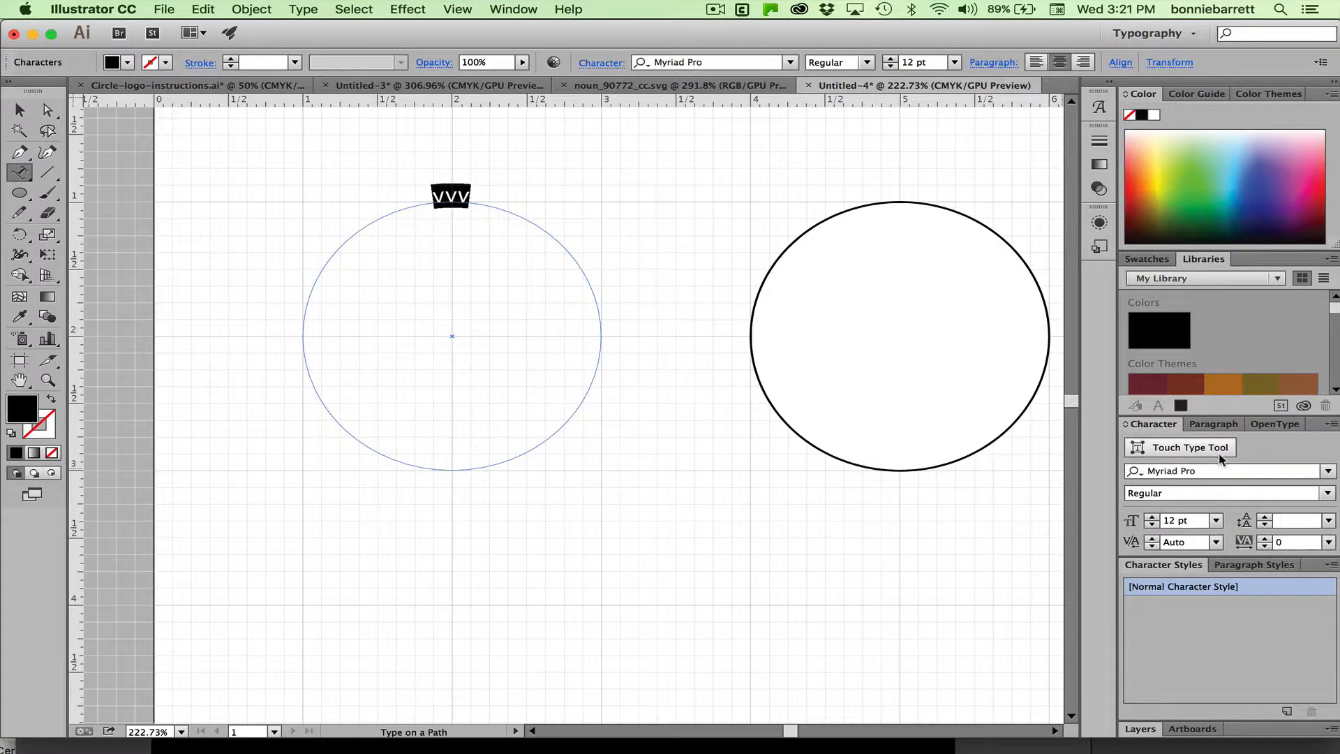
click(1328, 472)
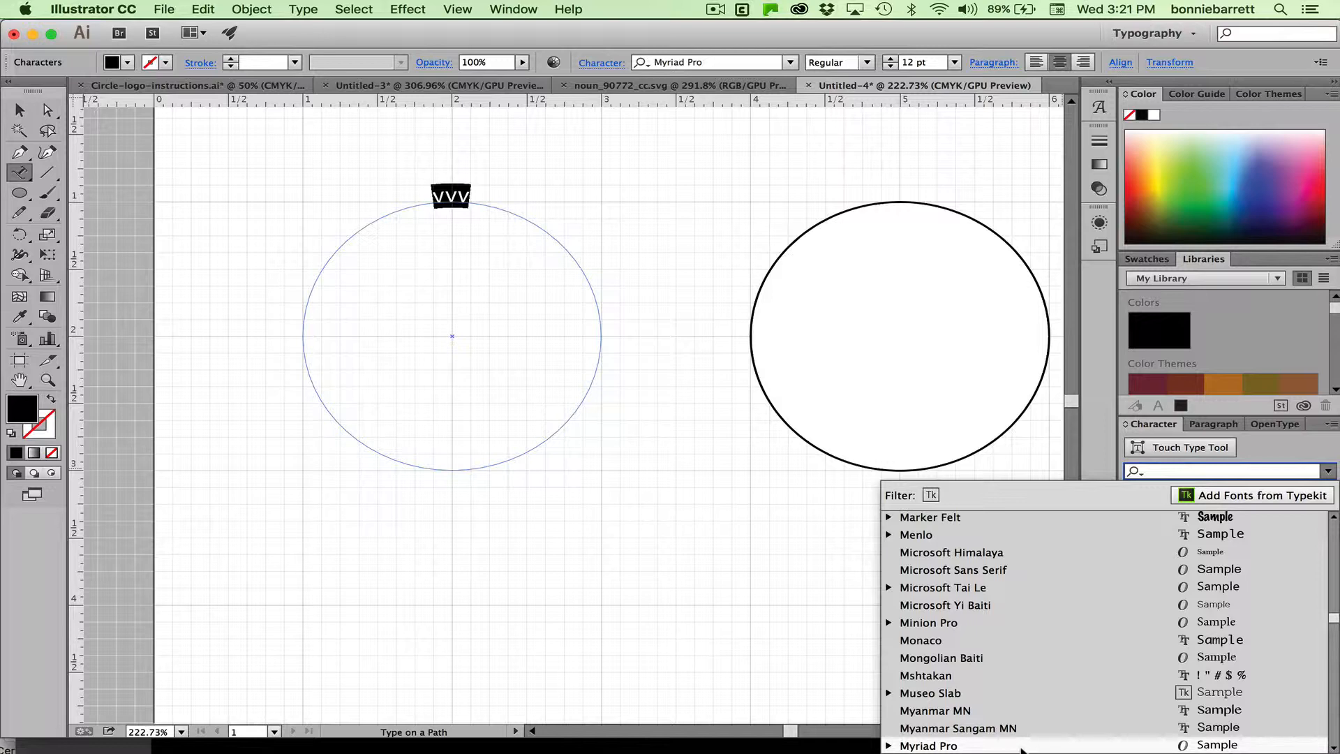
click(1021, 746)
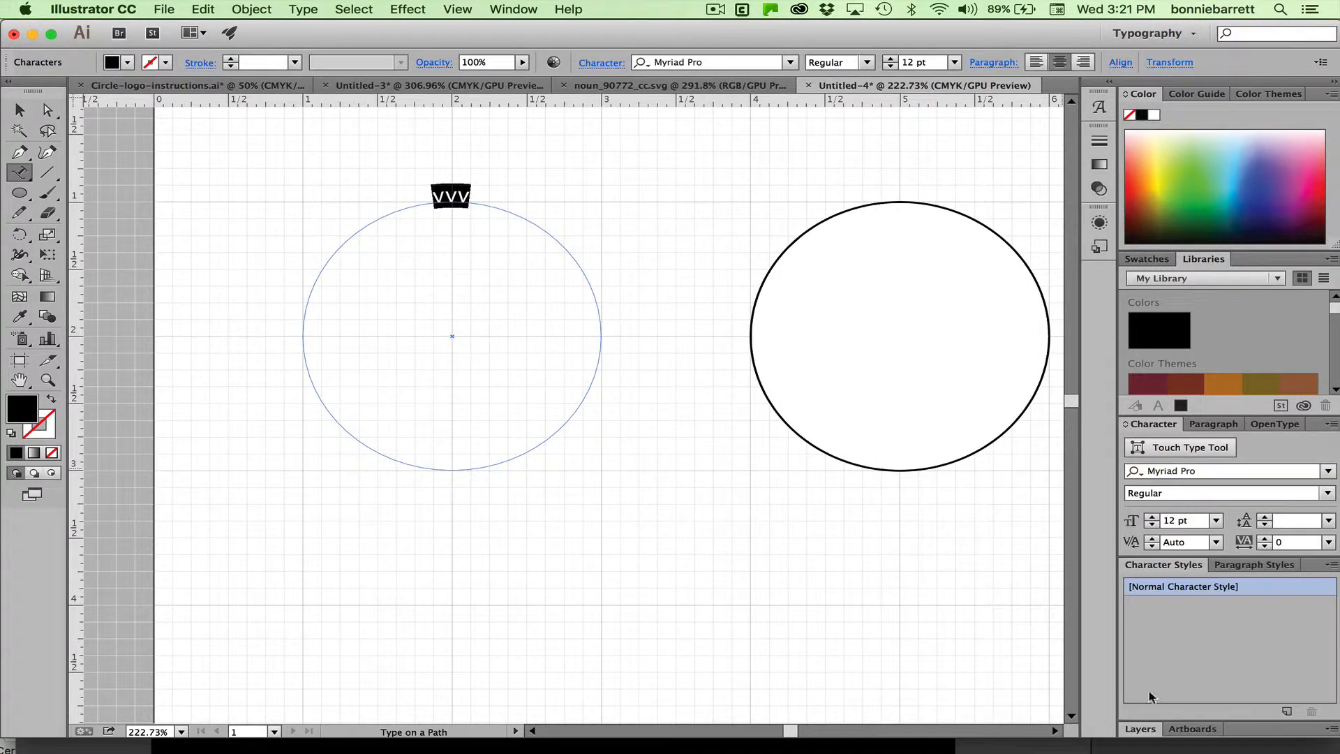
click(1327, 493)
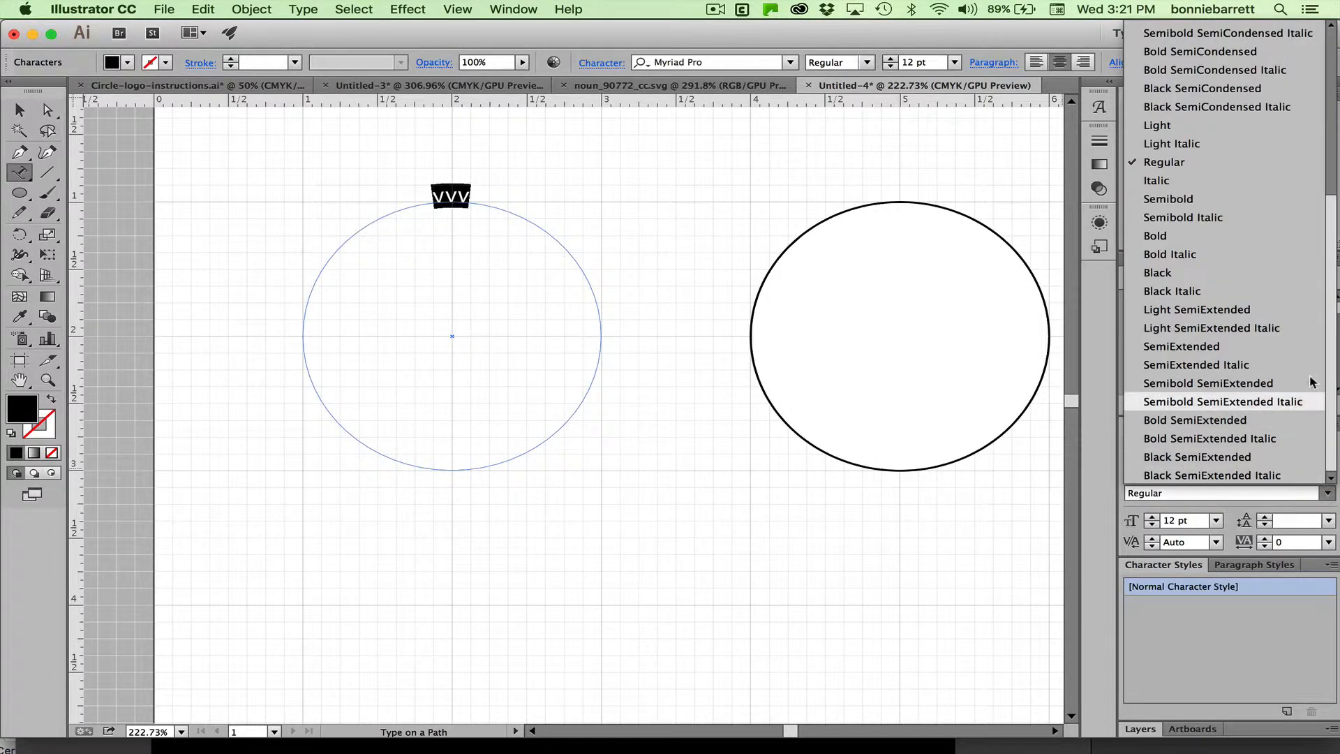
click(1283, 243)
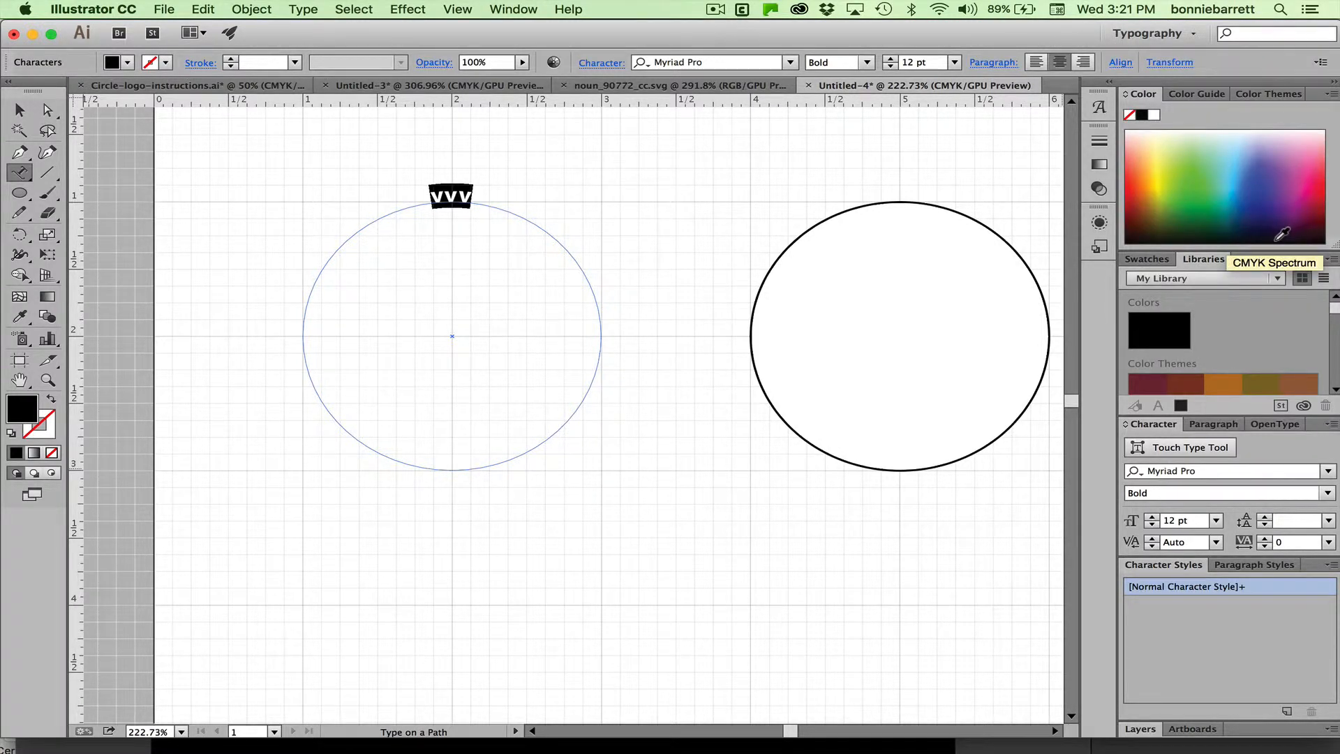
Try the selected "vvv" text at 48 pt and 24 pt, settle on 36 pt, and replace it with "SNOWFLAKE"
click(1217, 522)
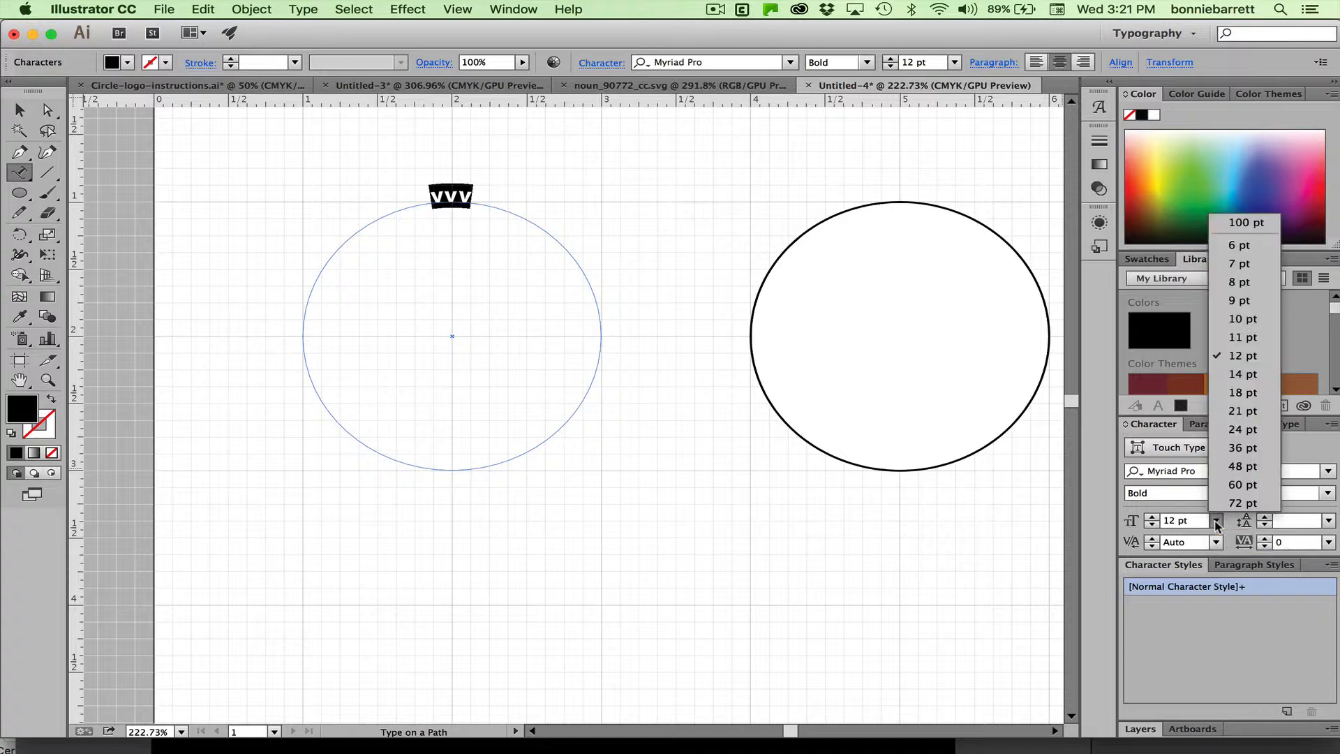
click(1239, 466)
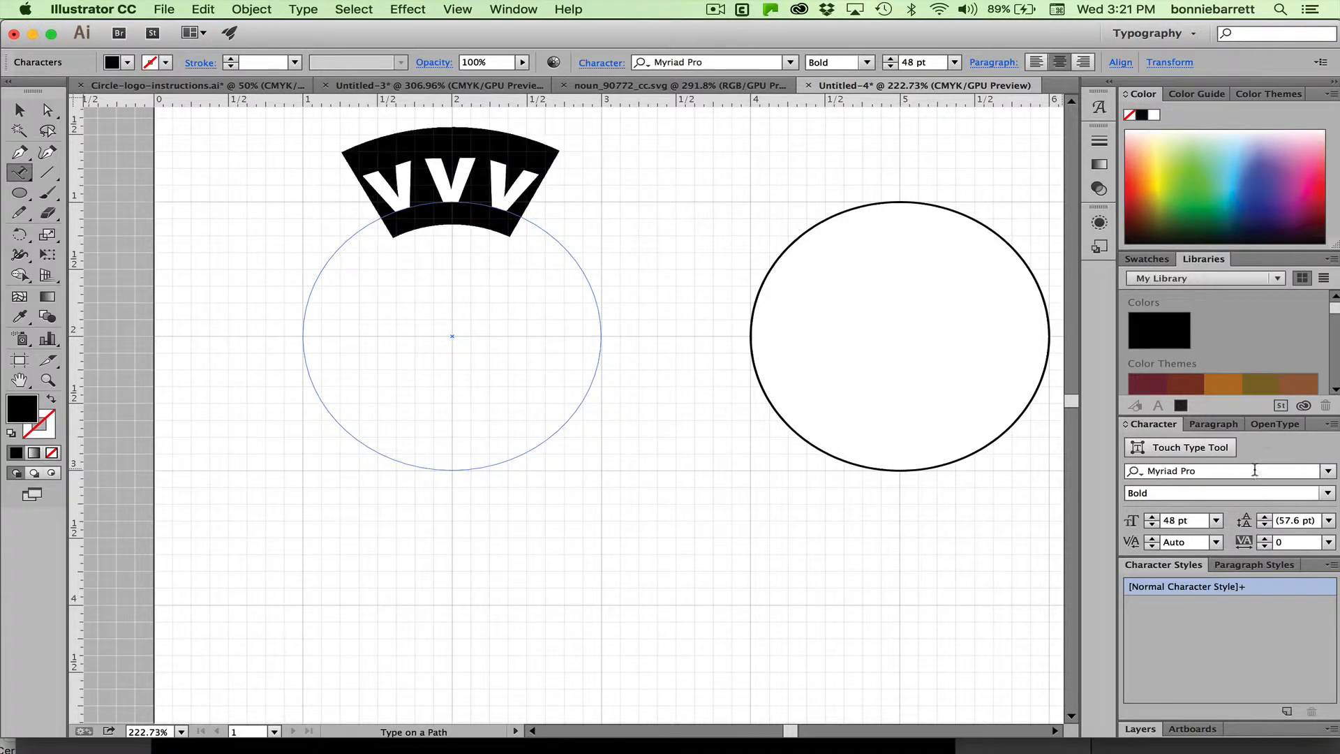
click(1217, 522)
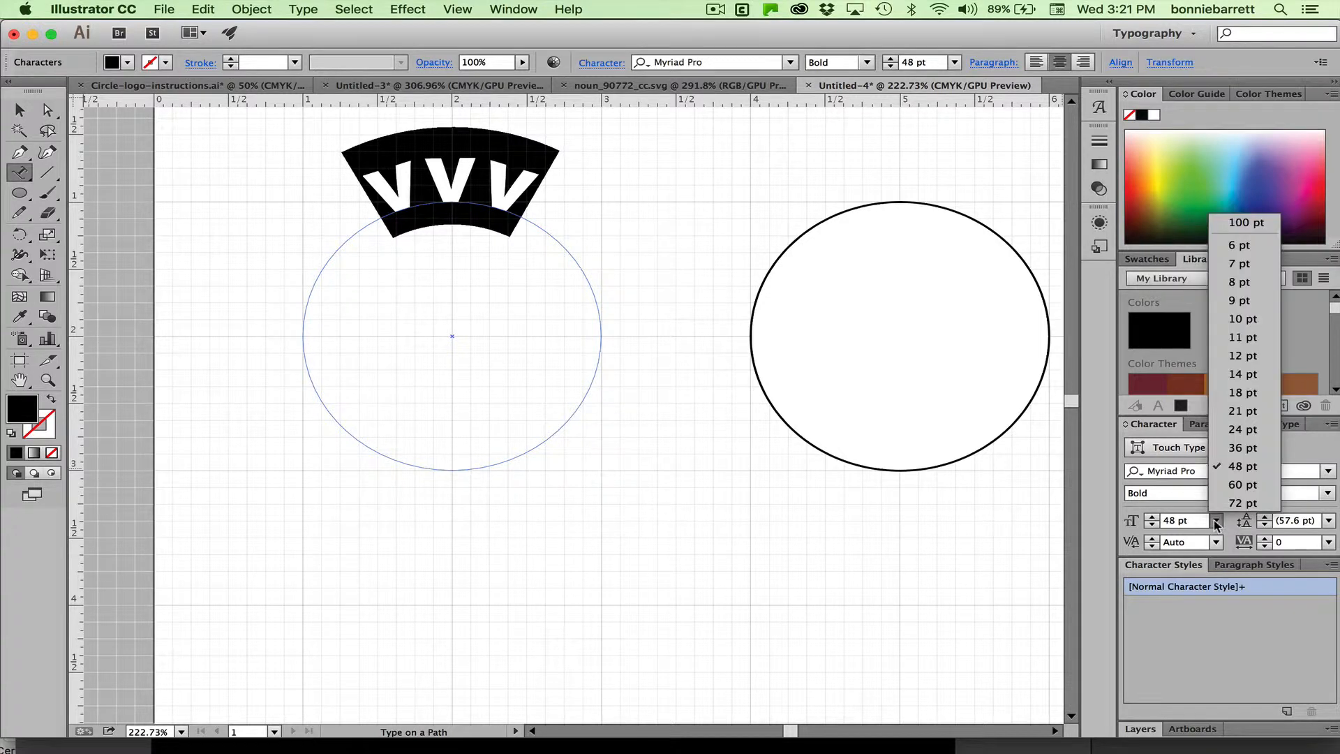
click(1224, 431)
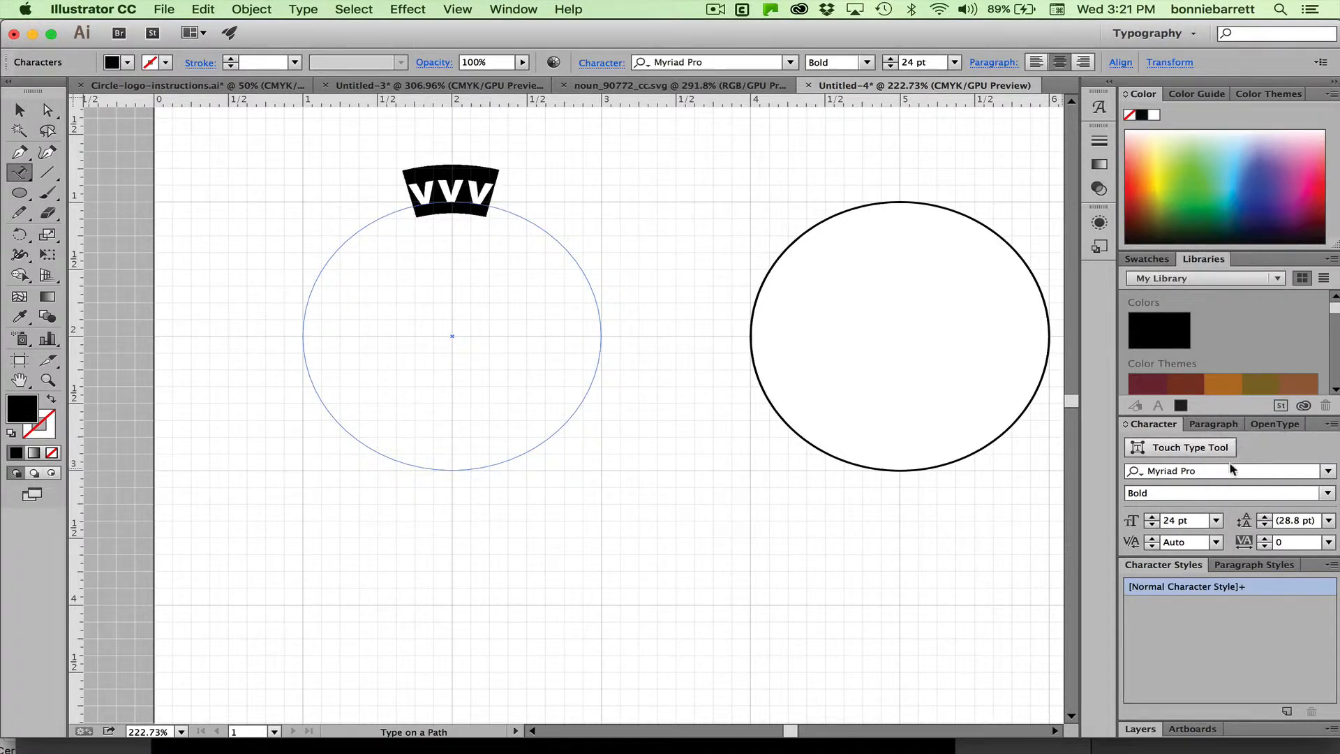
click(1215, 522)
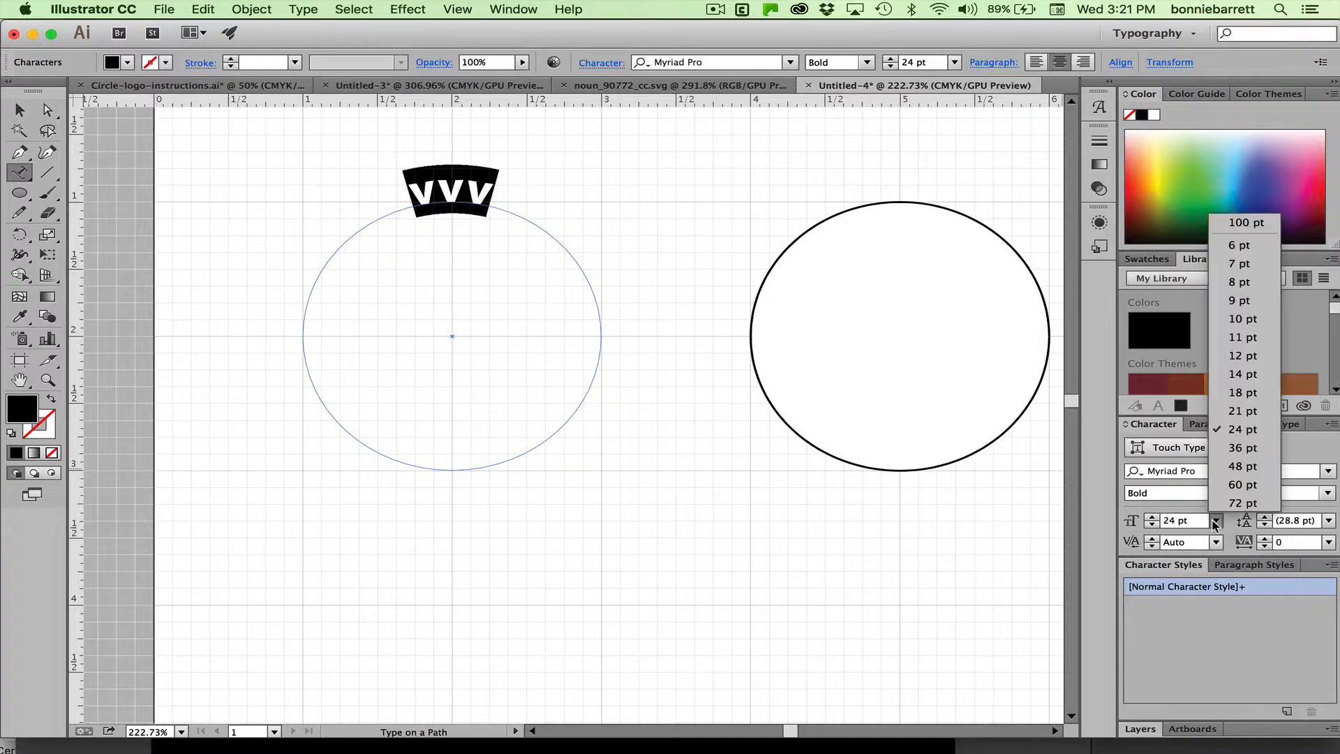
click(1227, 448)
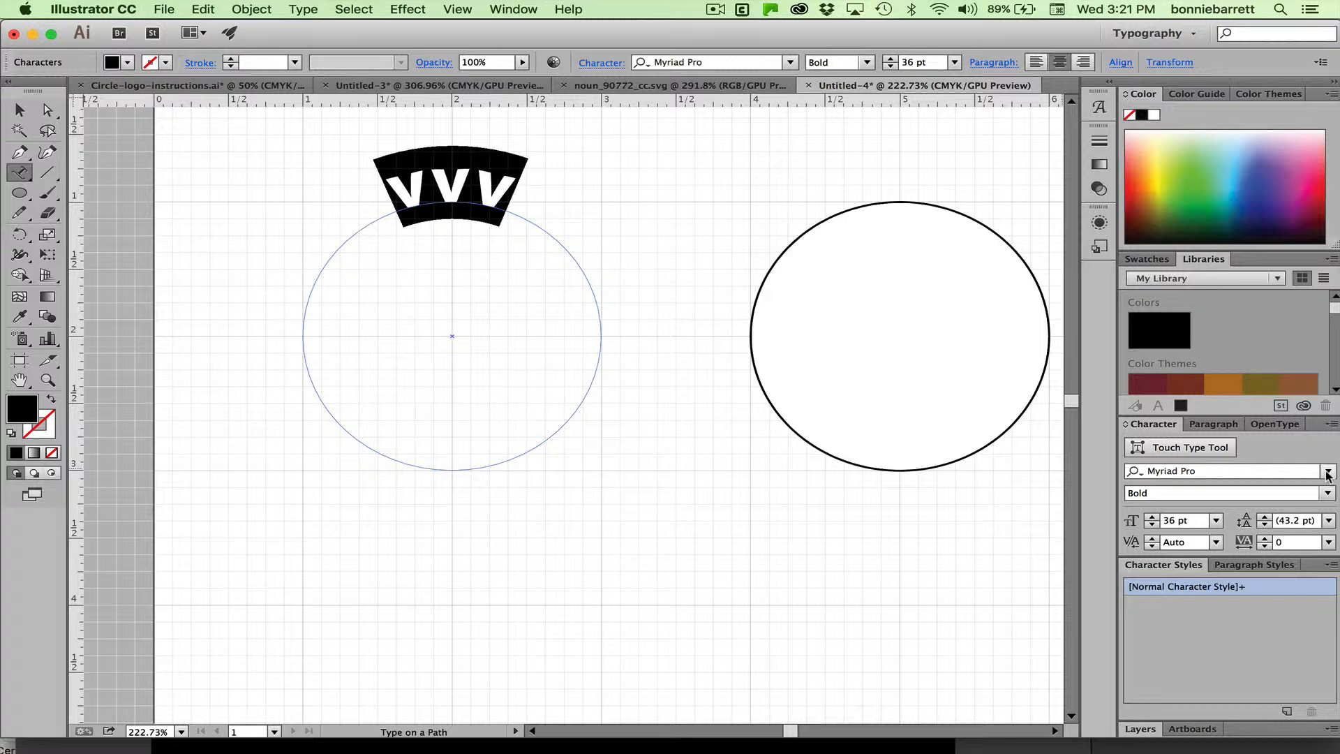
text(SNOW)
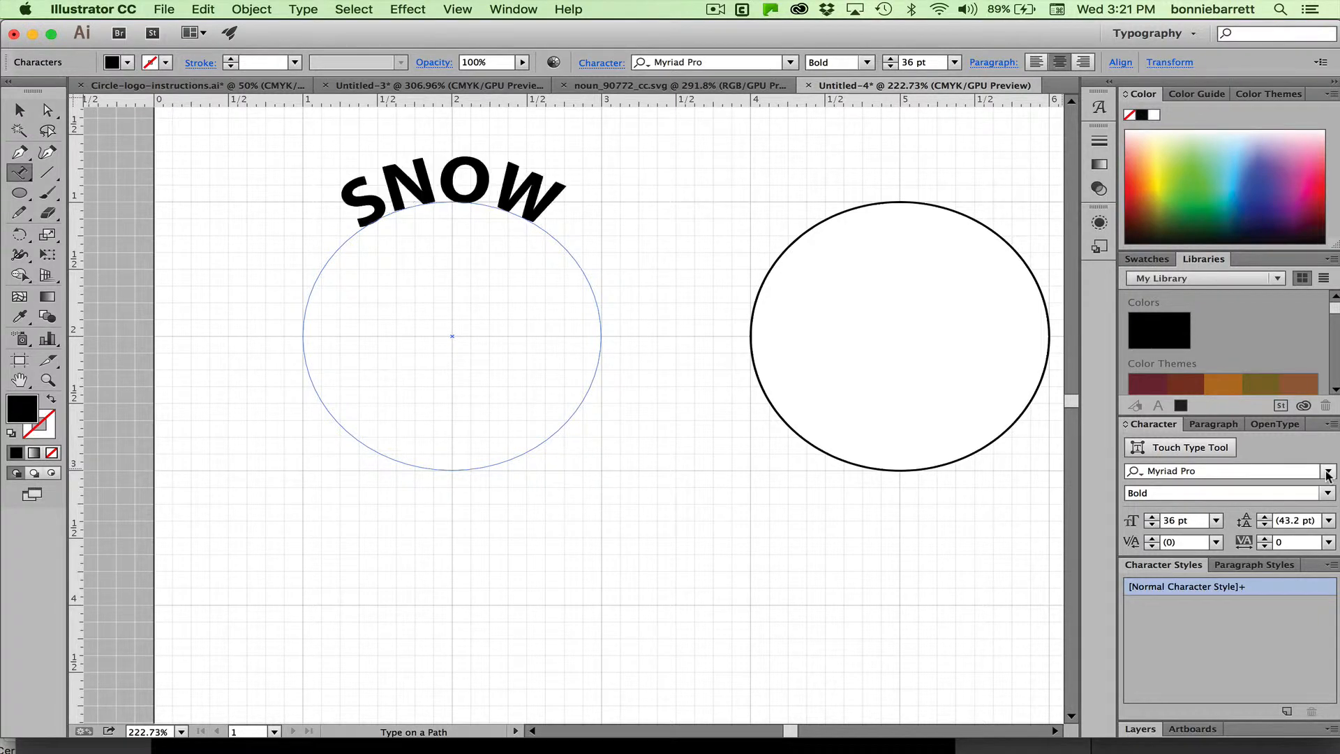
text(FLAKE)
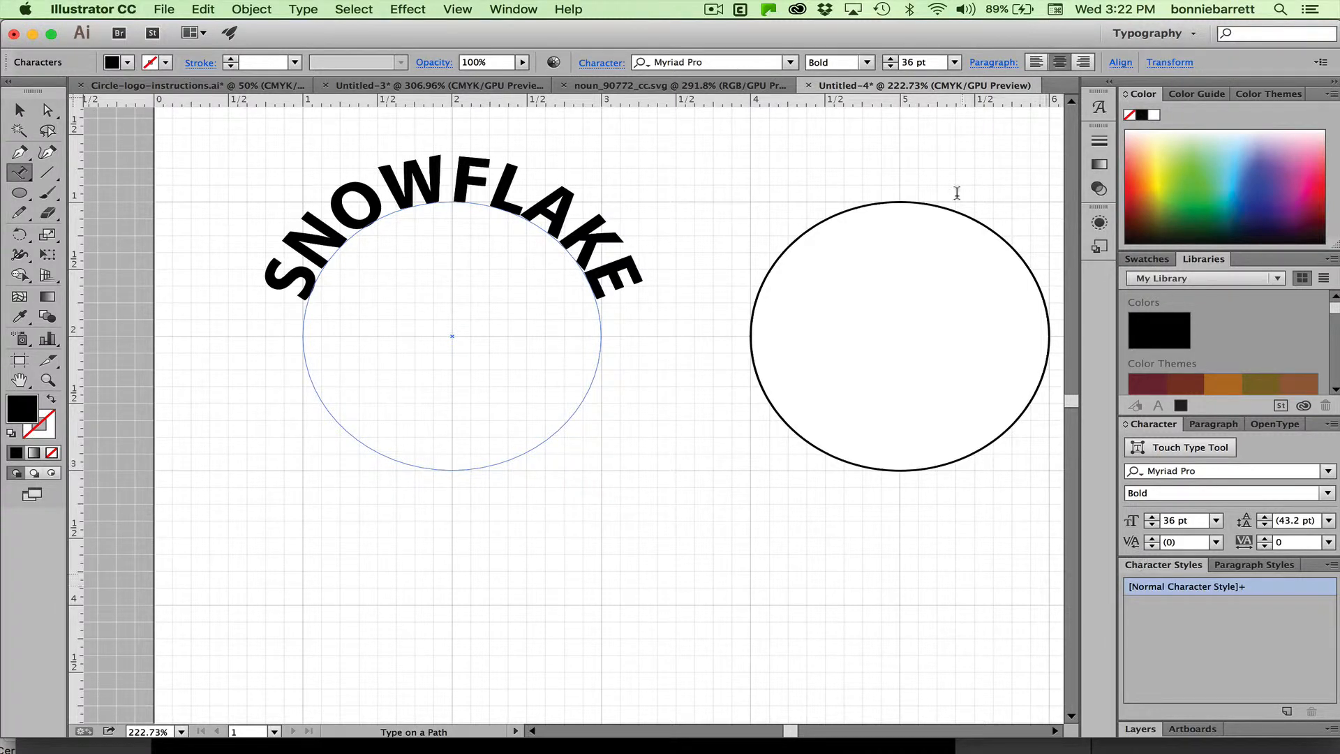
Select the whole word "SNOWFLAKE" on the circle, reduce its font size to 31 pt and set its tracking to 50
drag(279, 273, 579, 293)
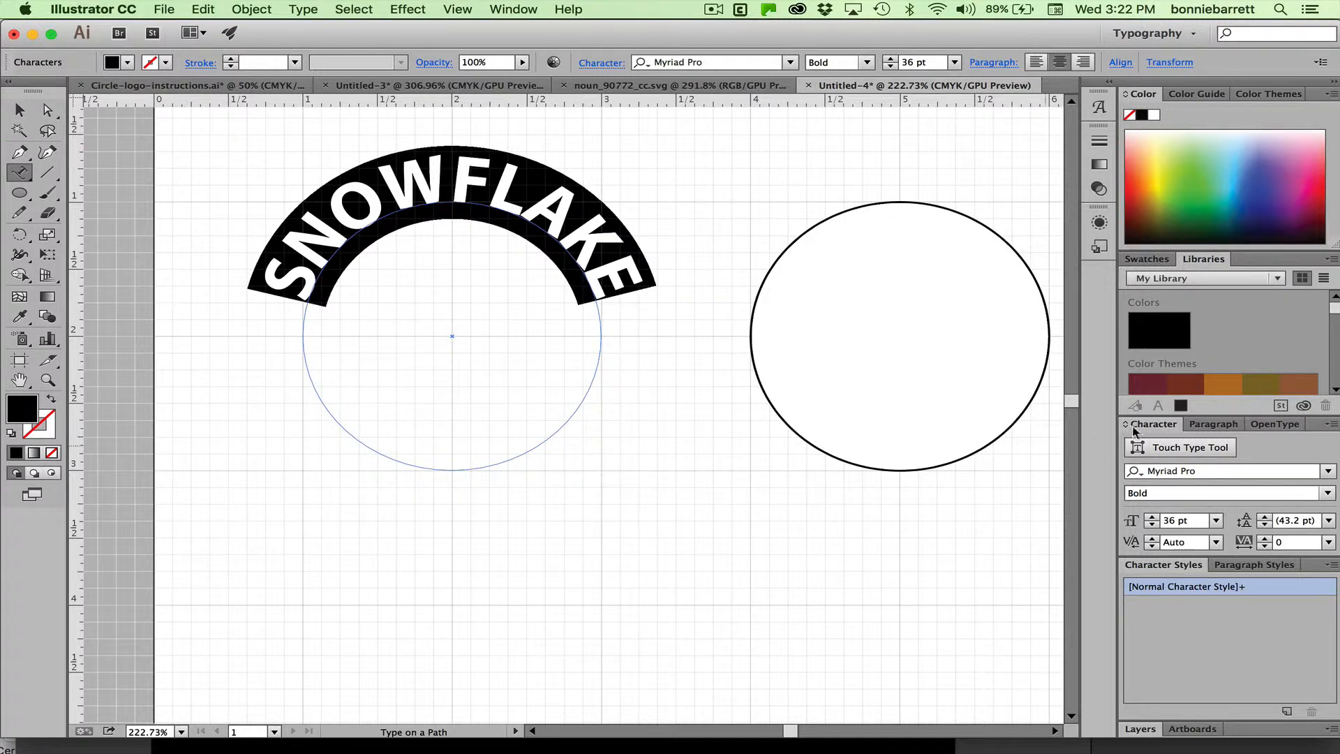
click(1151, 524)
click(1151, 525)
click(1152, 525)
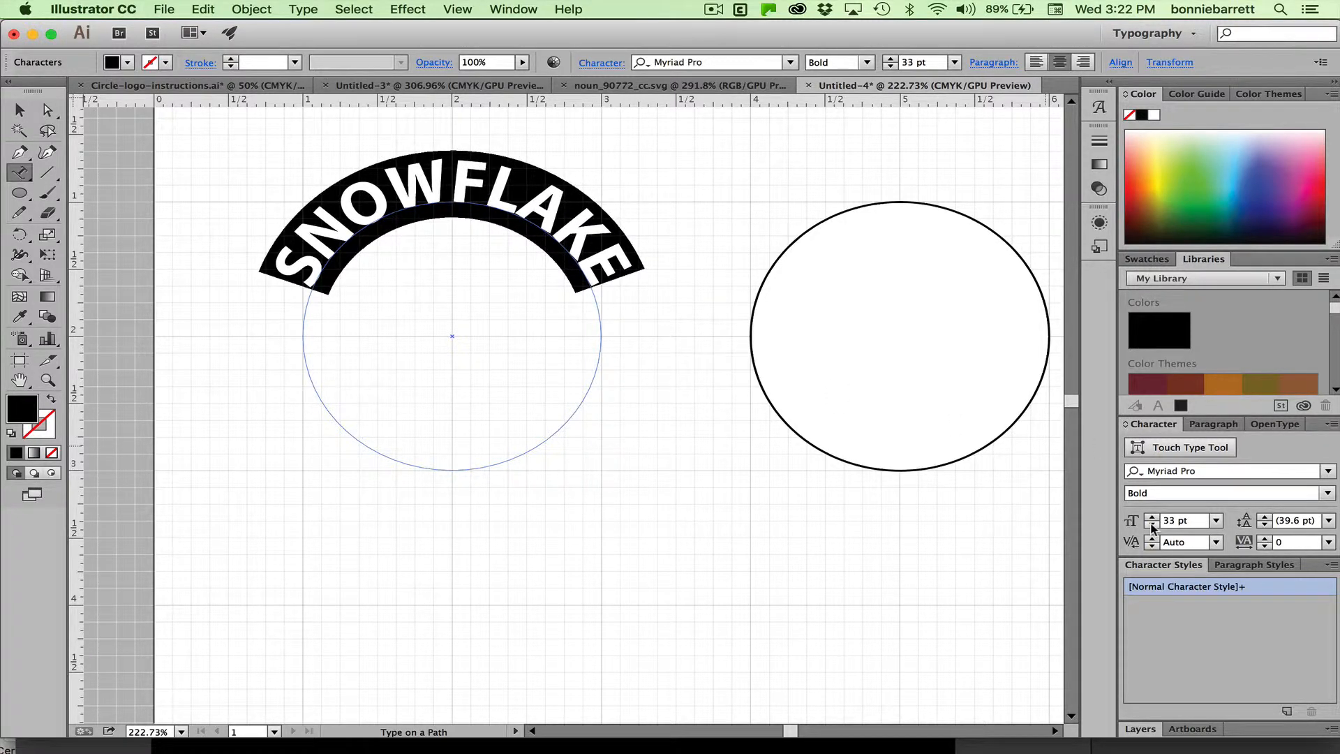
click(1151, 525)
click(1152, 525)
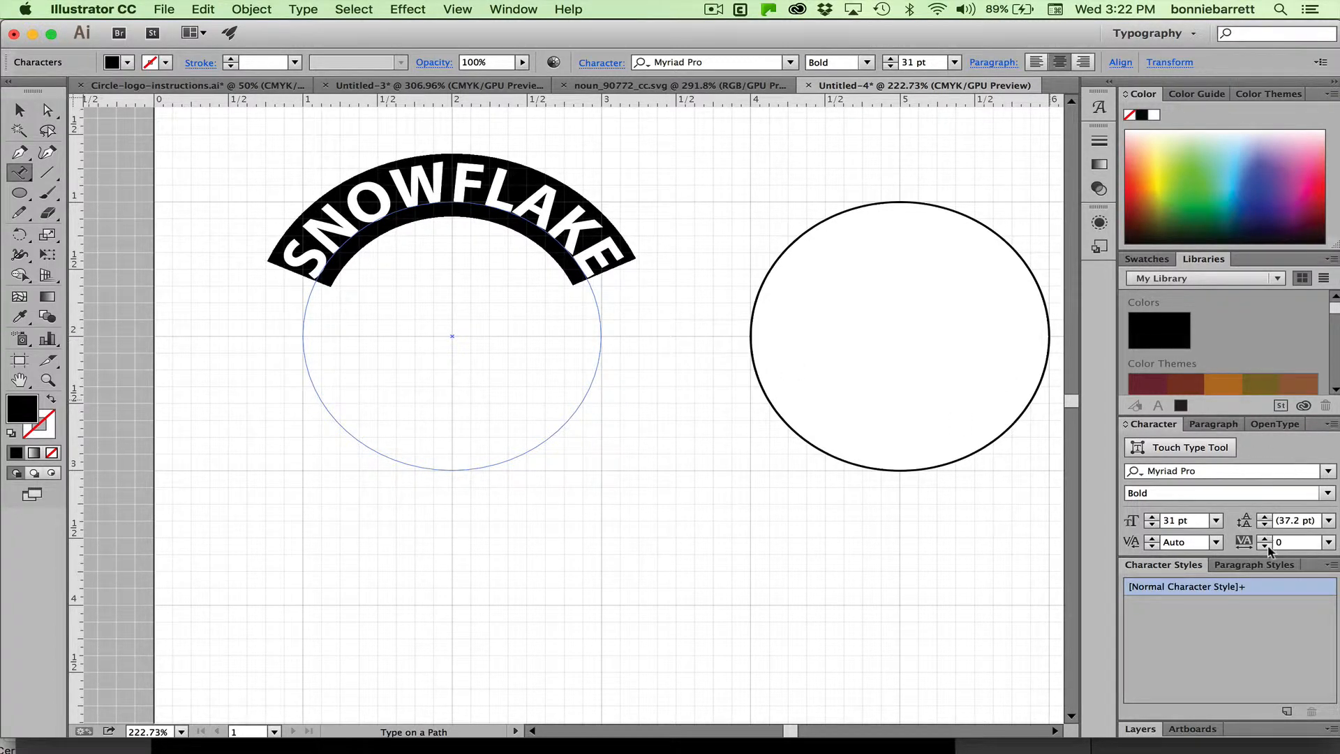
click(1328, 546)
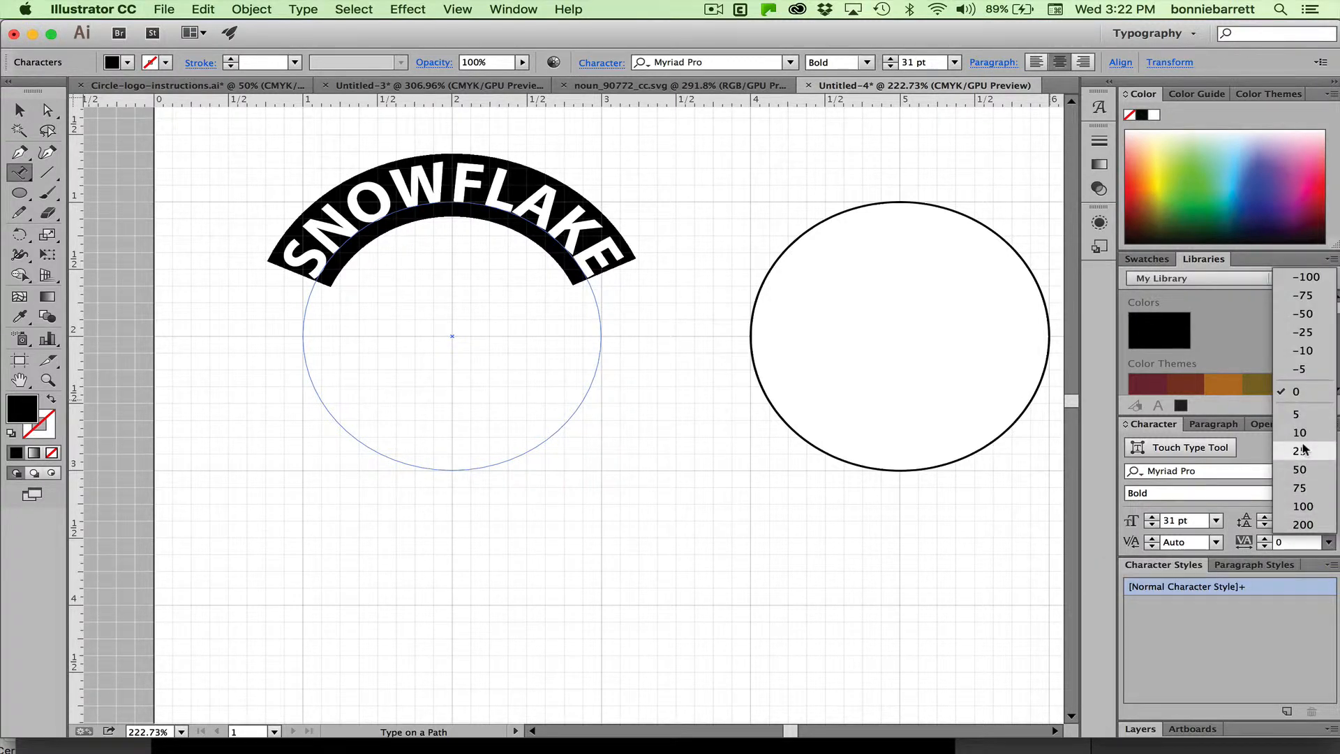
click(1302, 473)
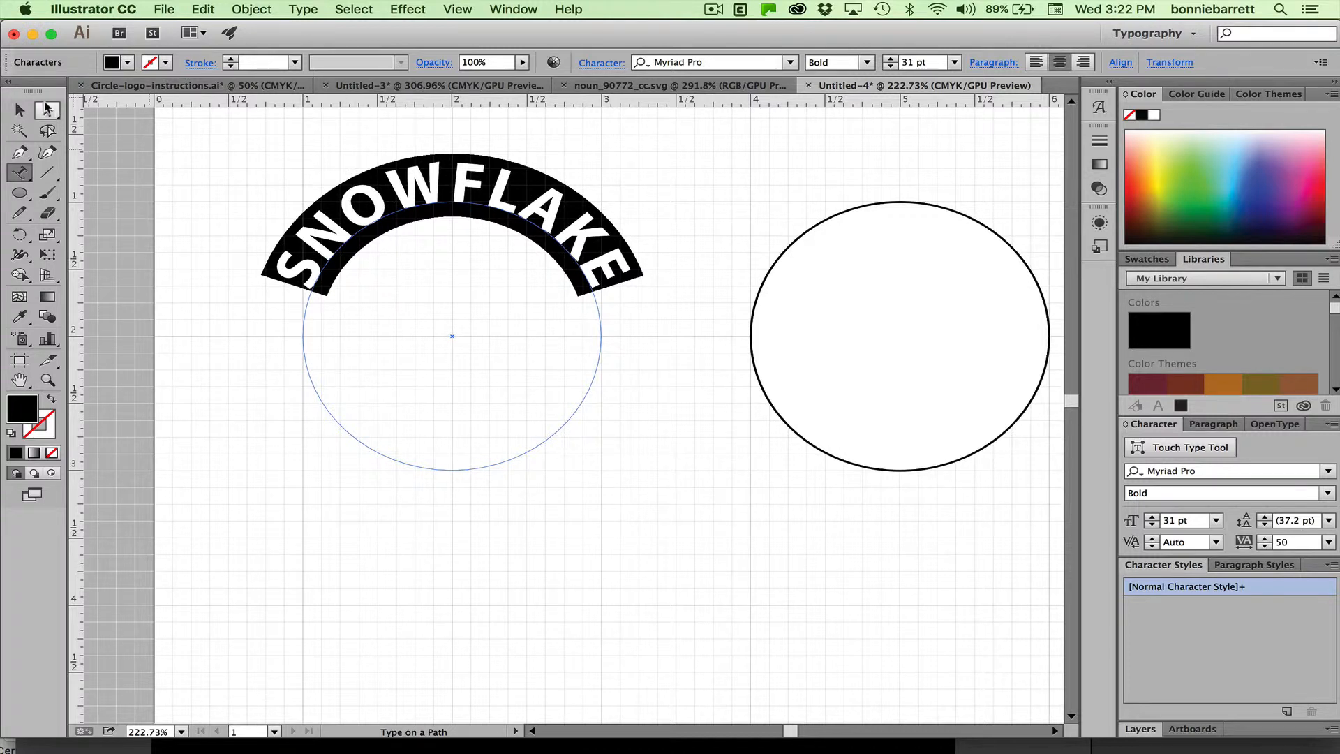
Add the text "GELATOS" along the right circle's path, centred at its bottom point
click(21, 174)
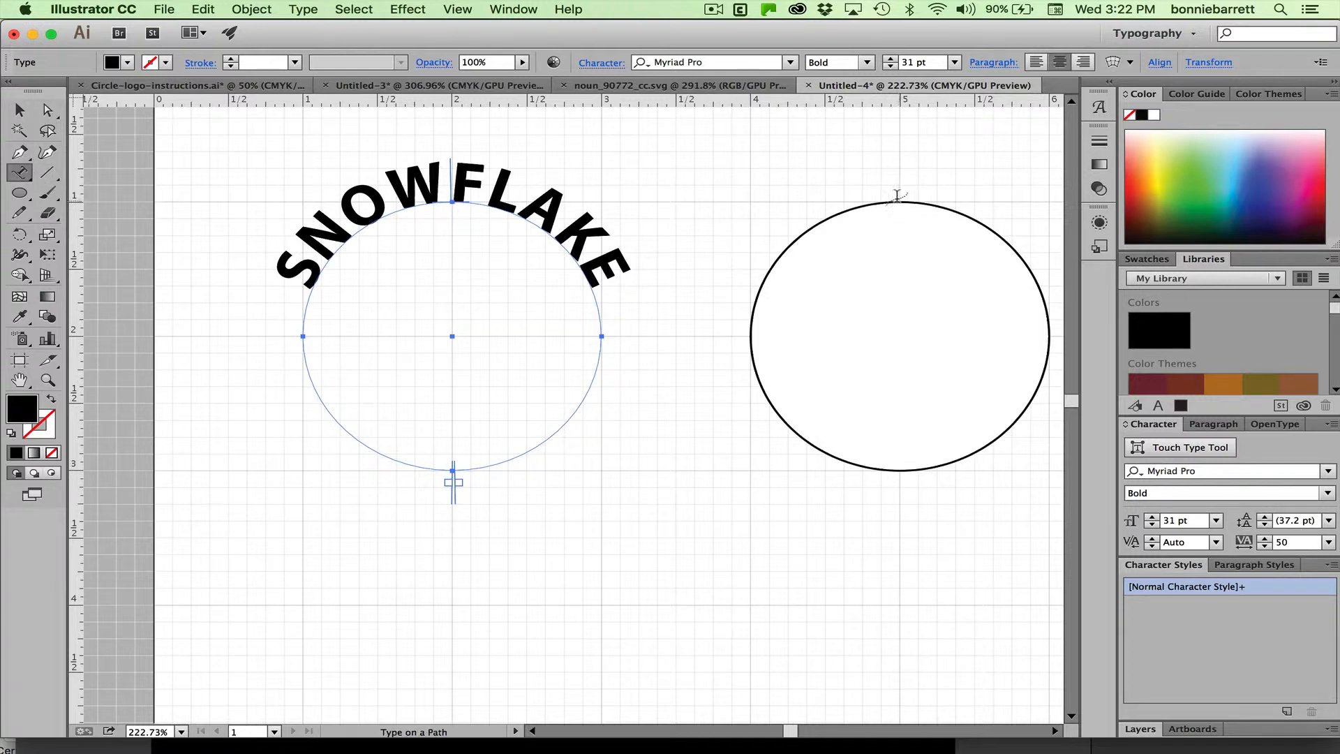
click(897, 197)
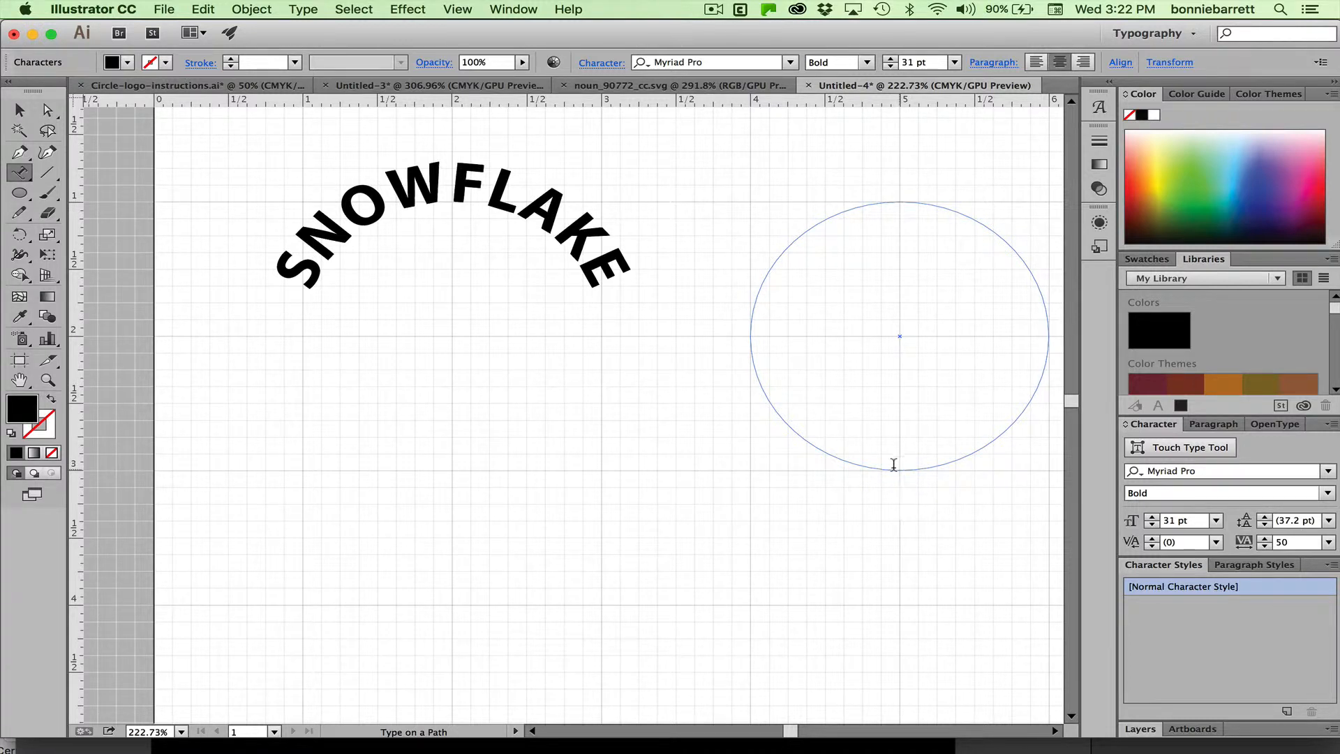
text(GEN)
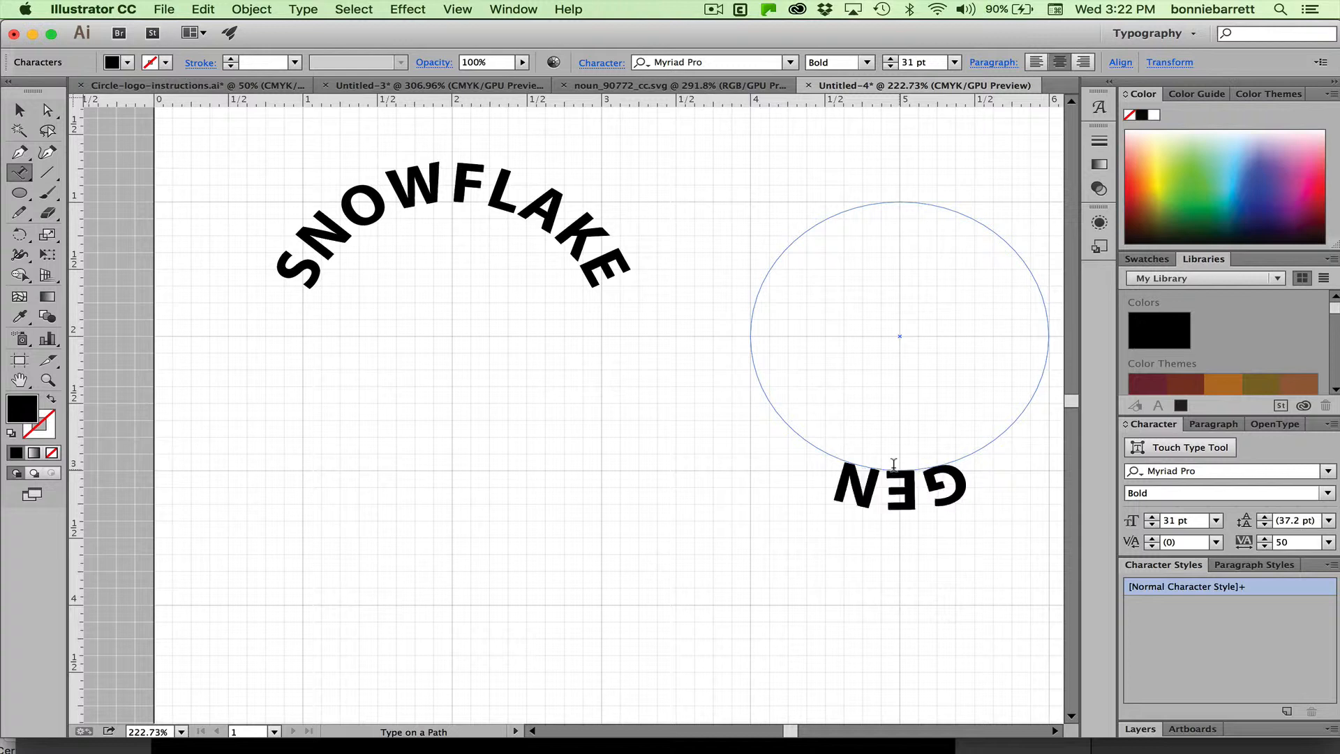
key(BackSpace)
text(LATO)
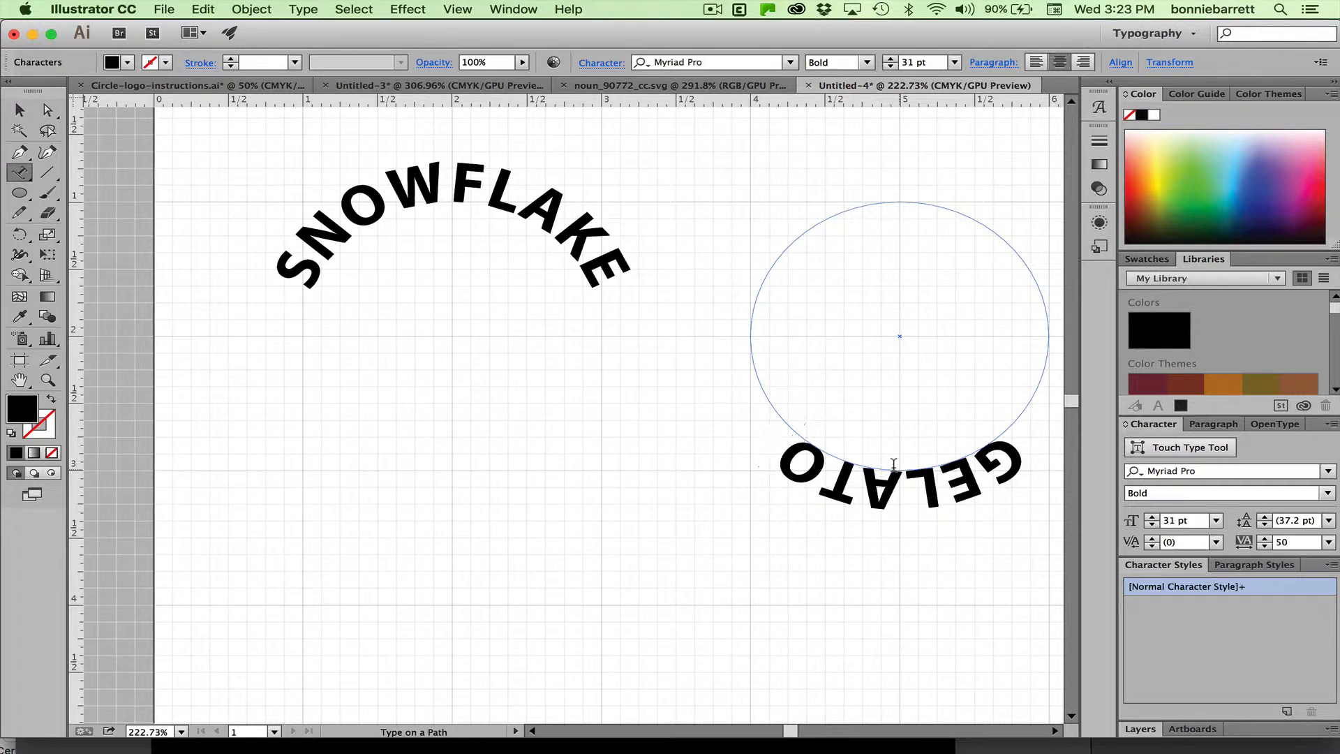
text(S)
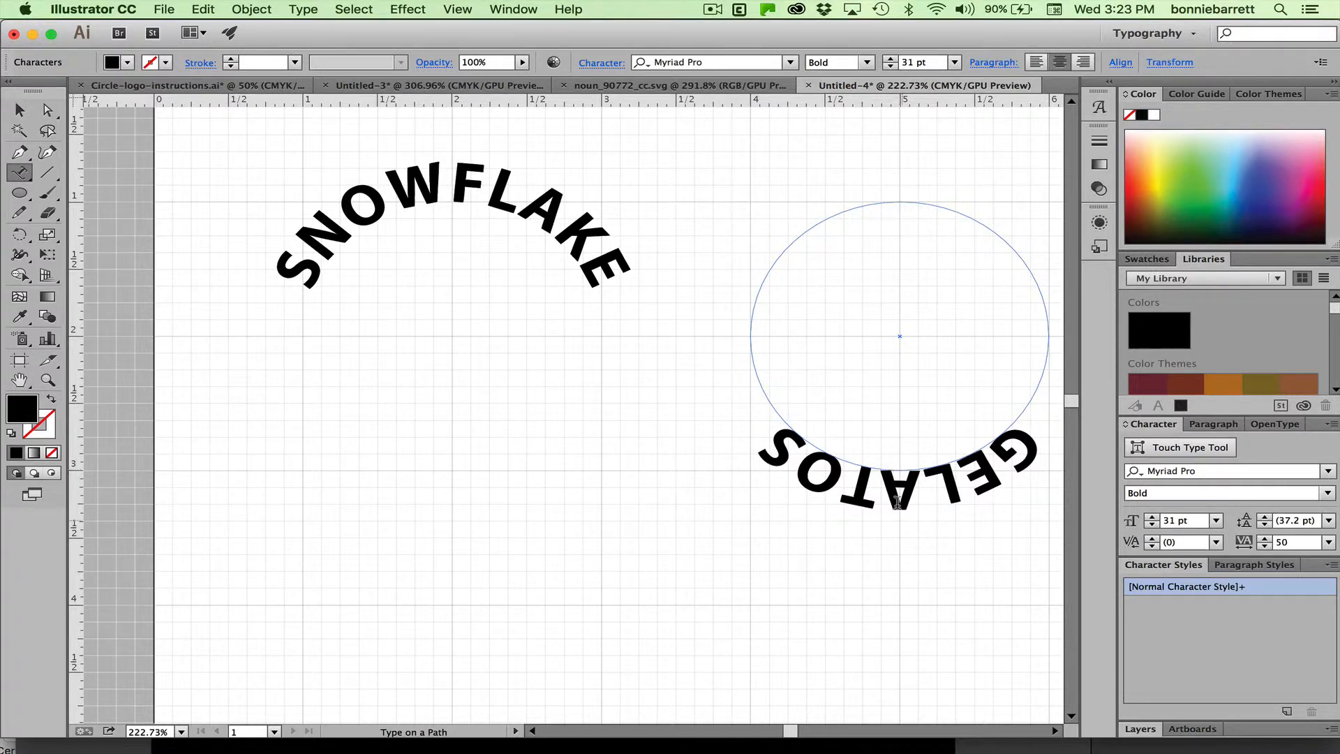
In the "GELATOS" text's Type on a Path Options, enable the preview, align to path at Center and flip the text
click(20, 112)
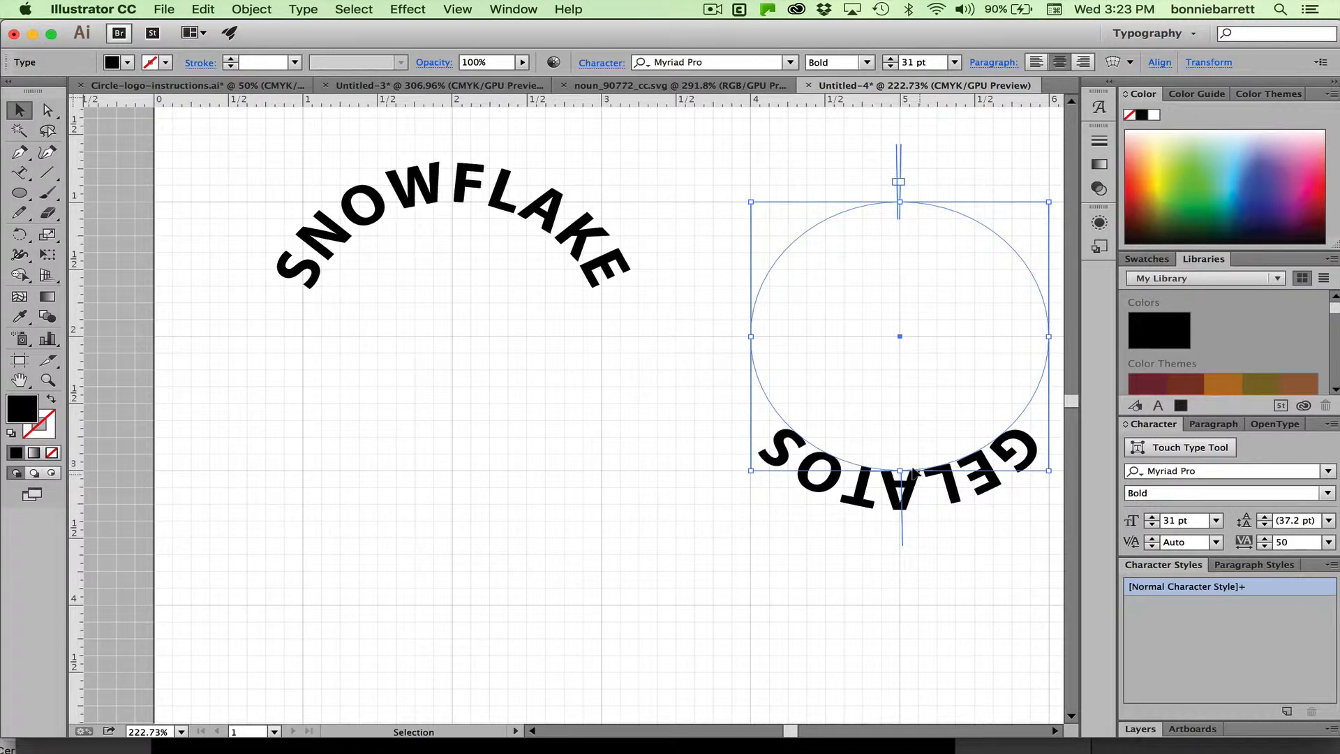
click(302, 9)
mouse_move(316, 167)
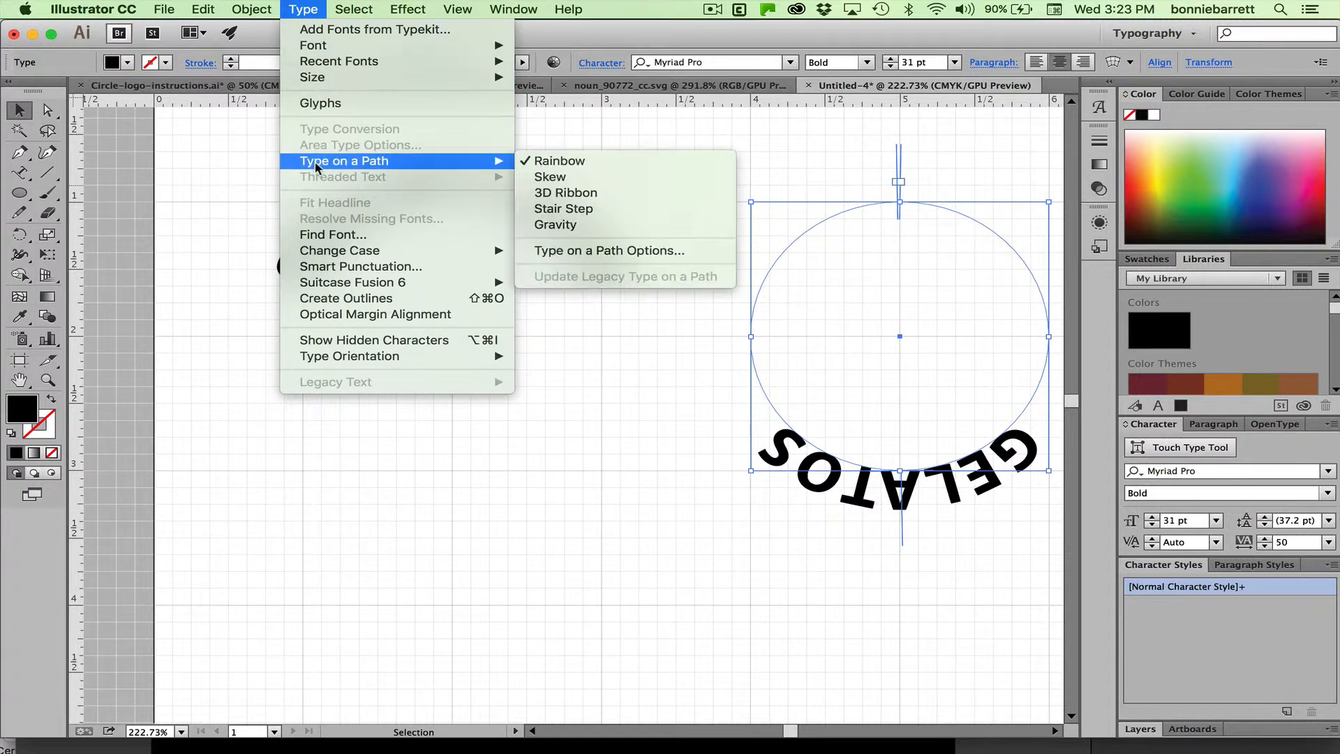
click(557, 250)
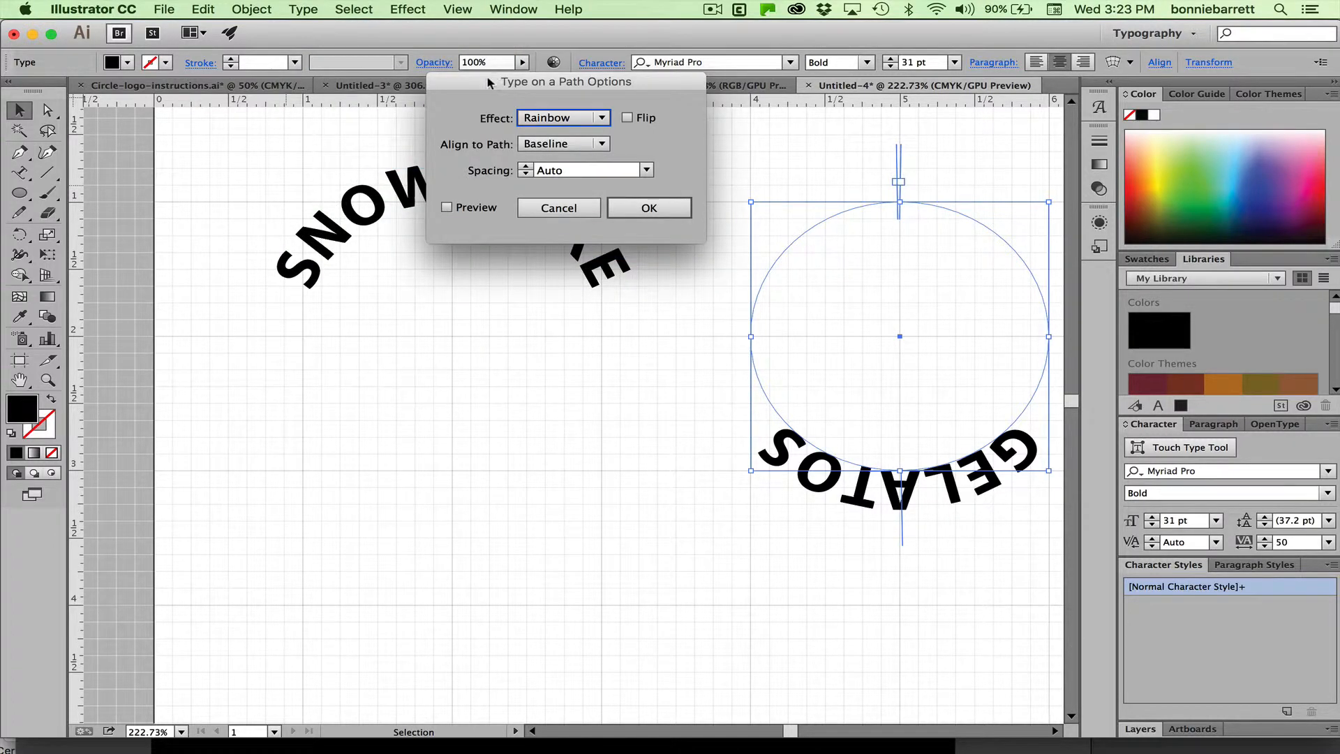
drag(489, 82, 109, 44)
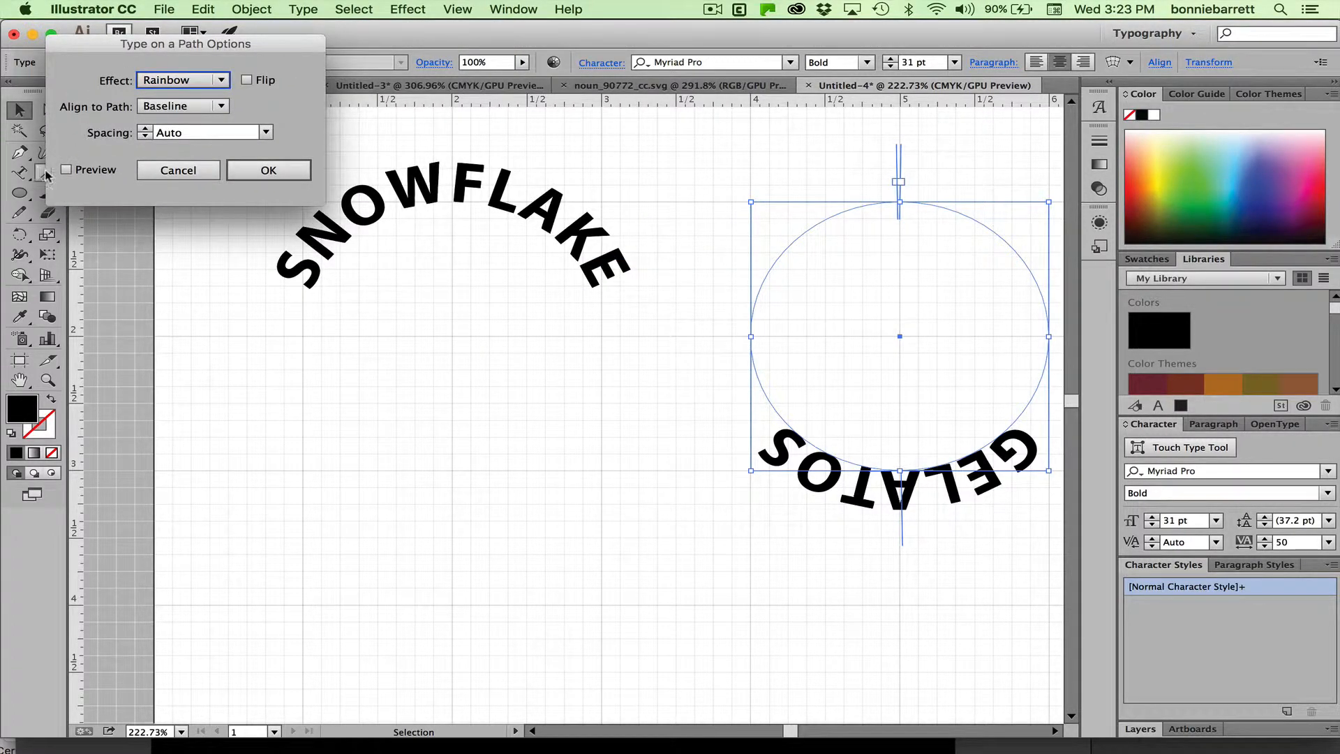
click(66, 170)
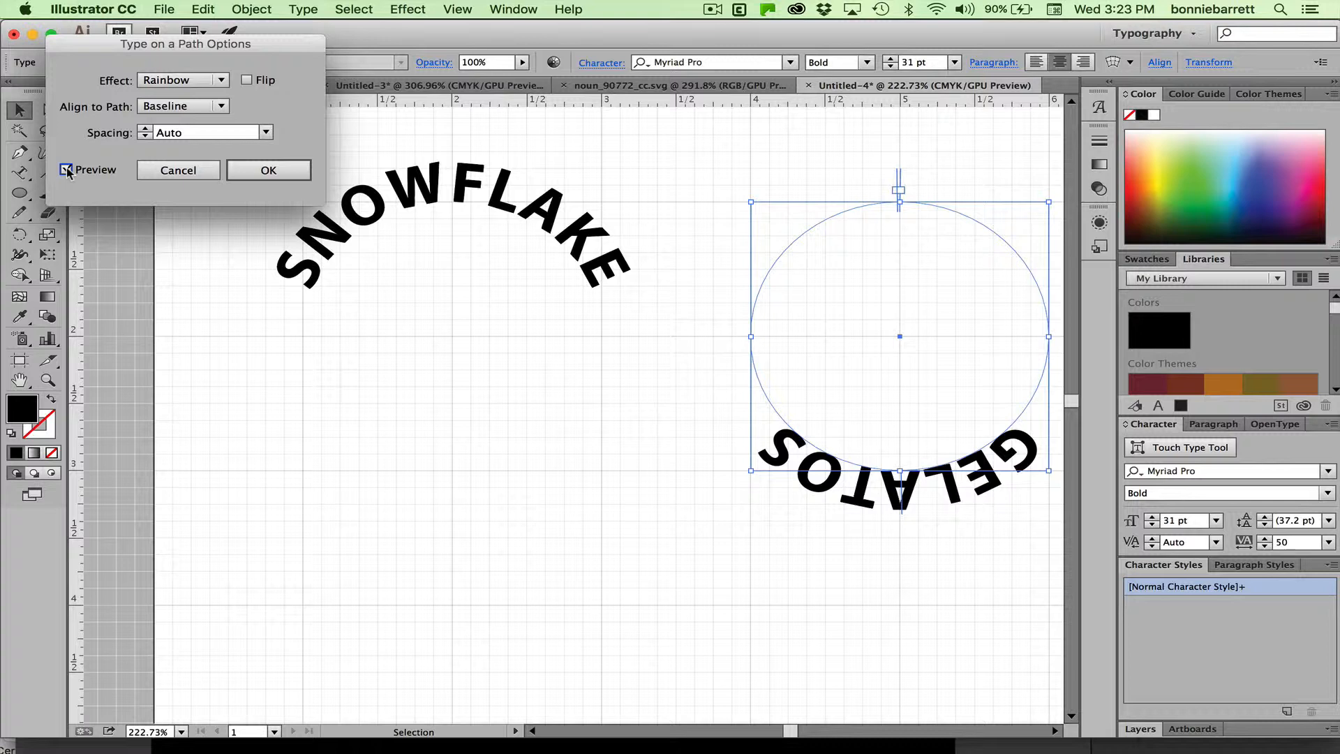
click(222, 106)
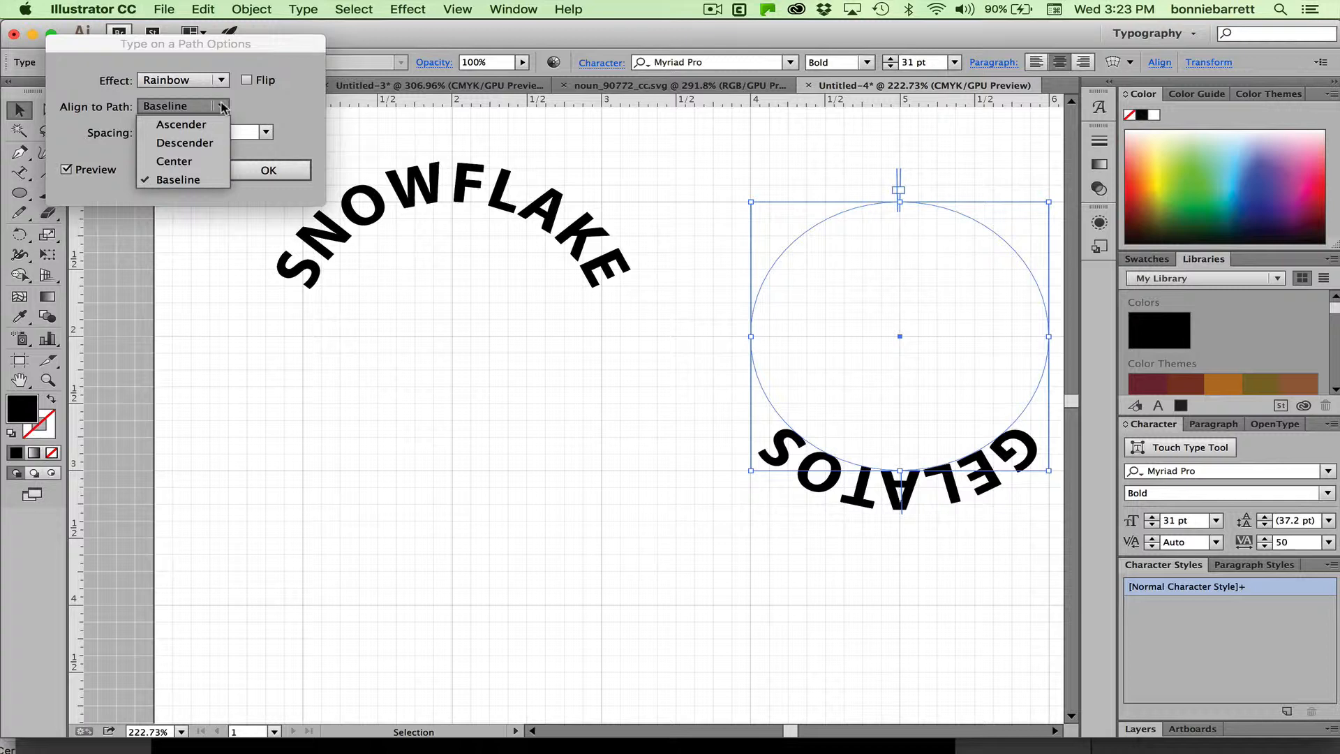
click(197, 163)
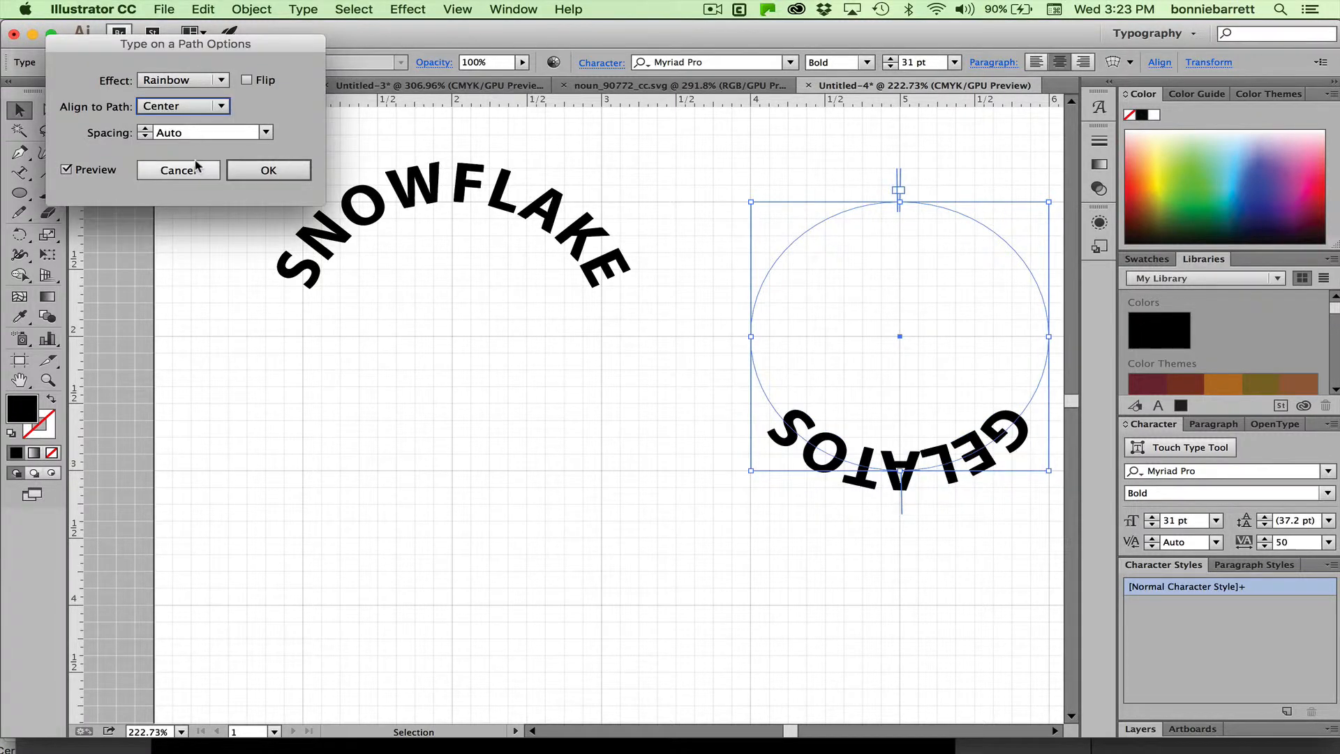
click(246, 81)
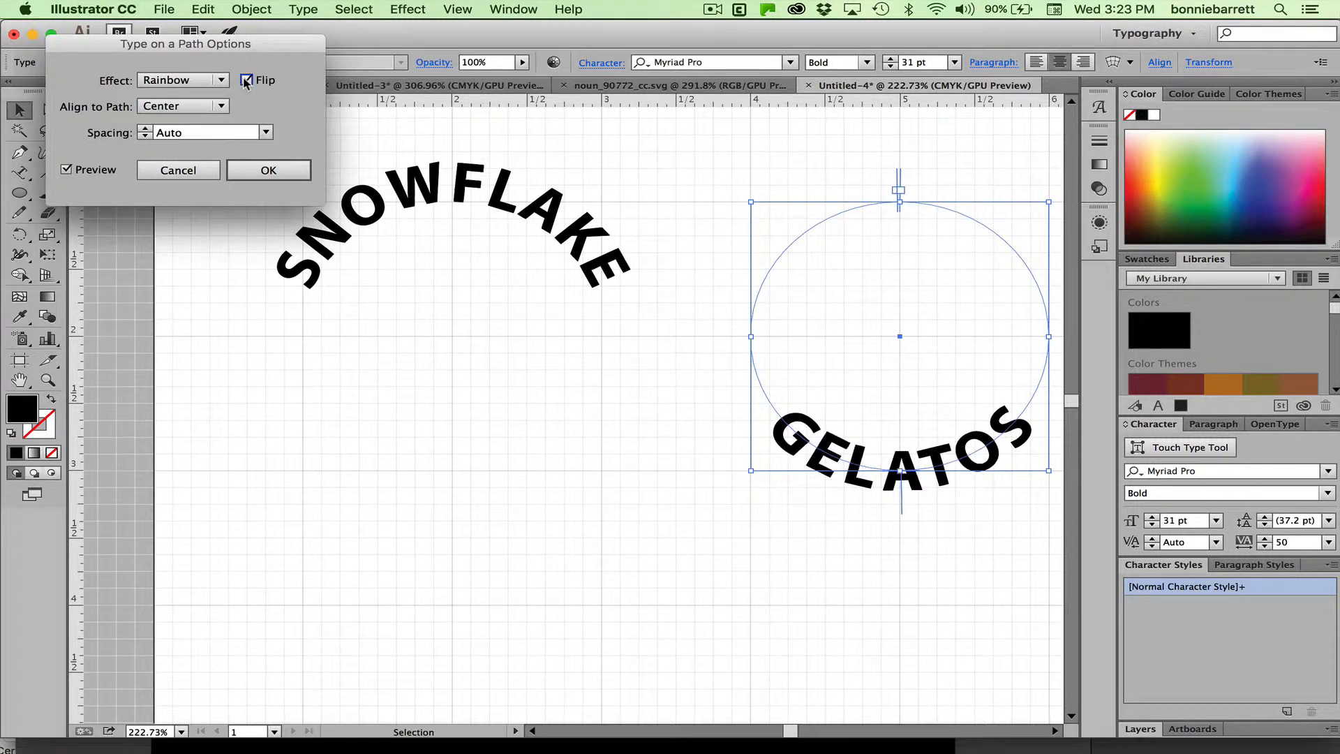
click(306, 165)
Switch the artwork to Outline view and return to the Selection tool
click(458, 10)
click(457, 30)
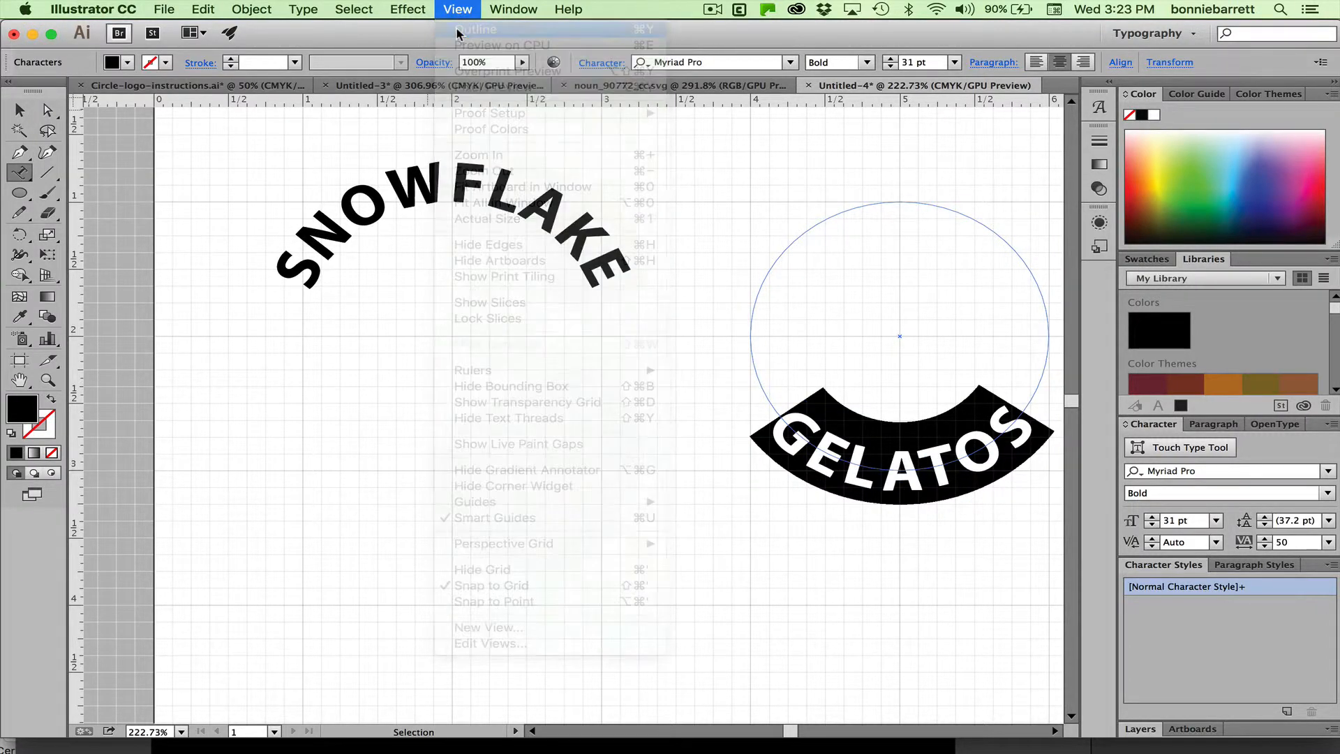
click(17, 106)
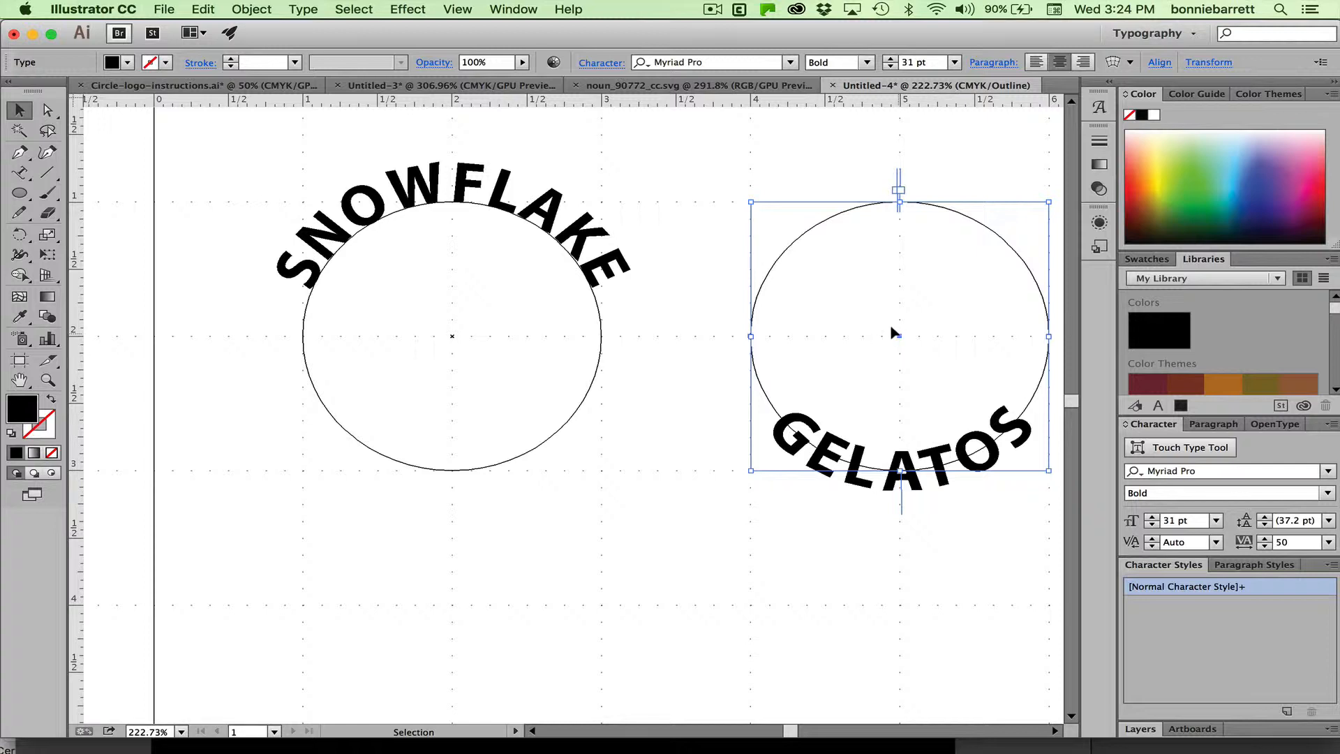
Move the "GELATOS" circle onto the "SNOWFLAKE" circle so their centres match, and shift it straight down by about 0.4 inch
drag(892, 332, 705, 348)
drag(891, 332, 522, 392)
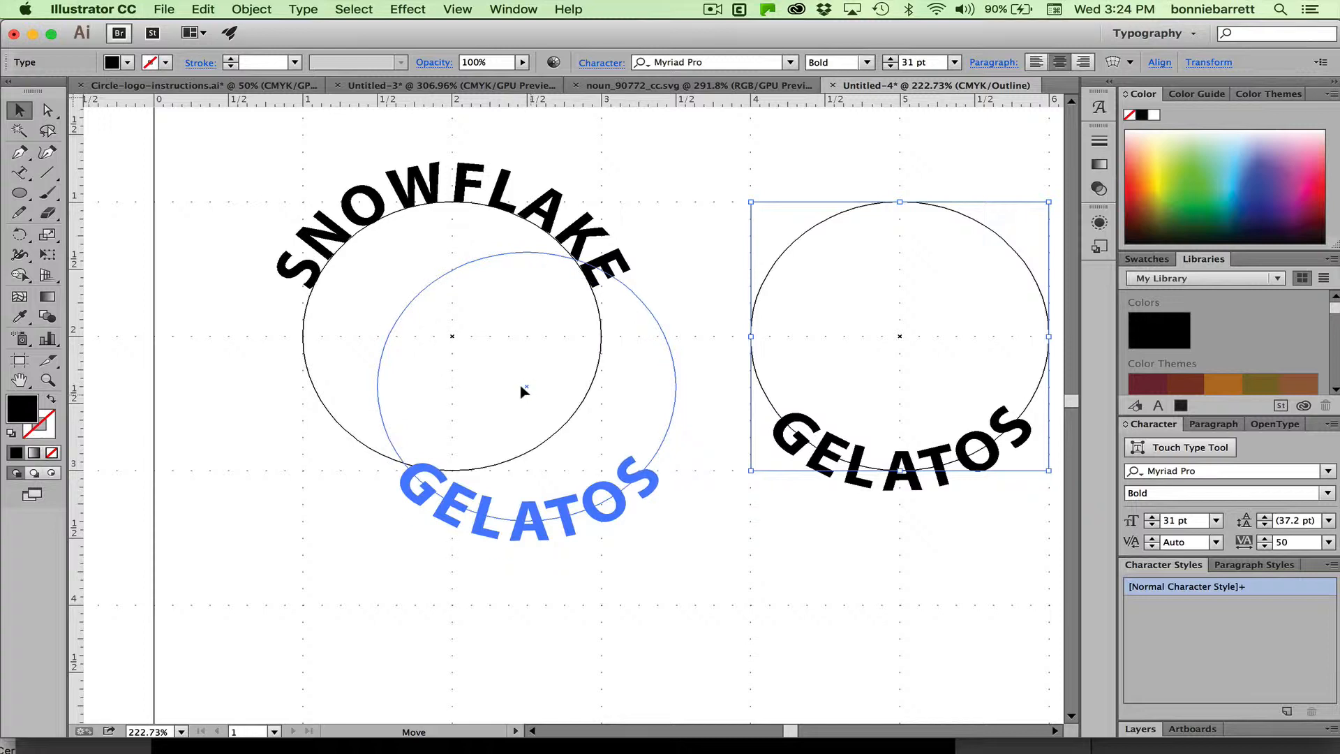
drag(522, 392, 442, 326)
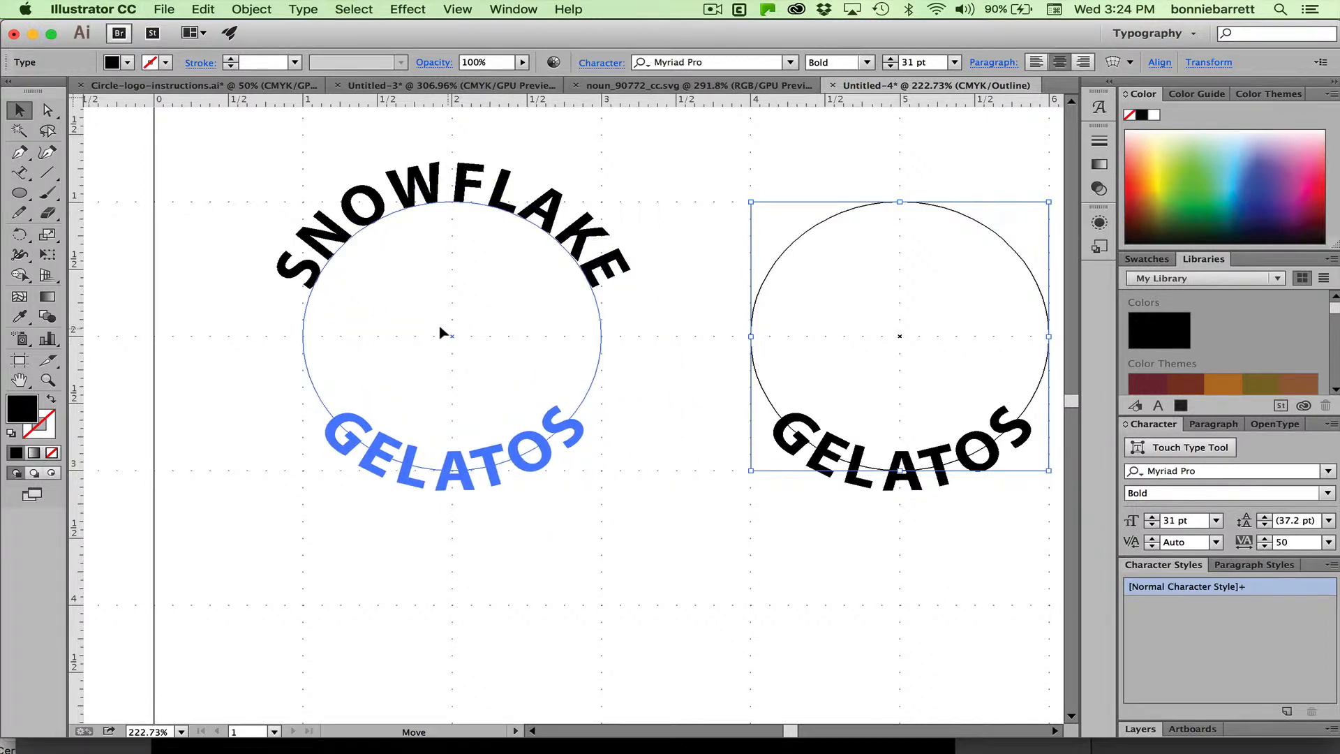
drag(441, 328, 441, 328)
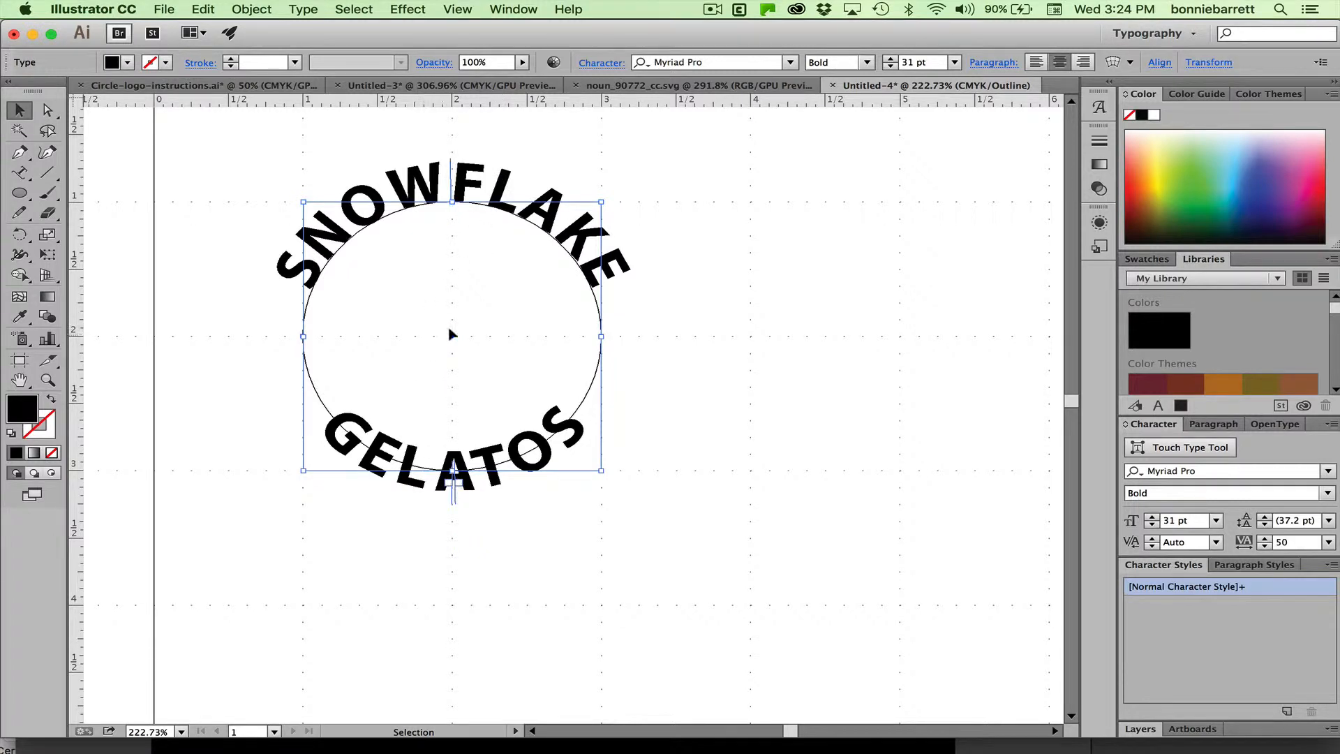
drag(450, 334, 450, 384)
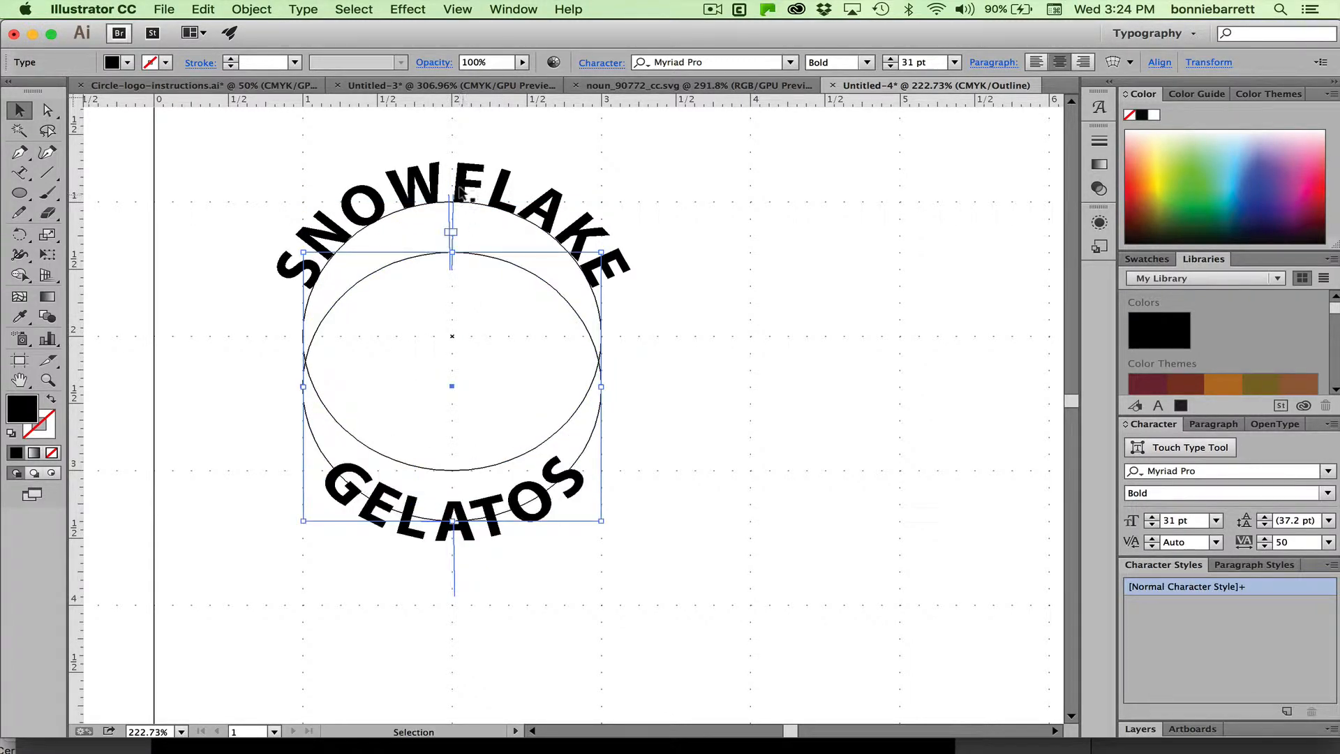
In the "SNOWFLAKE" text's Type on a Path Options, set the alignment to path to Center
click(461, 190)
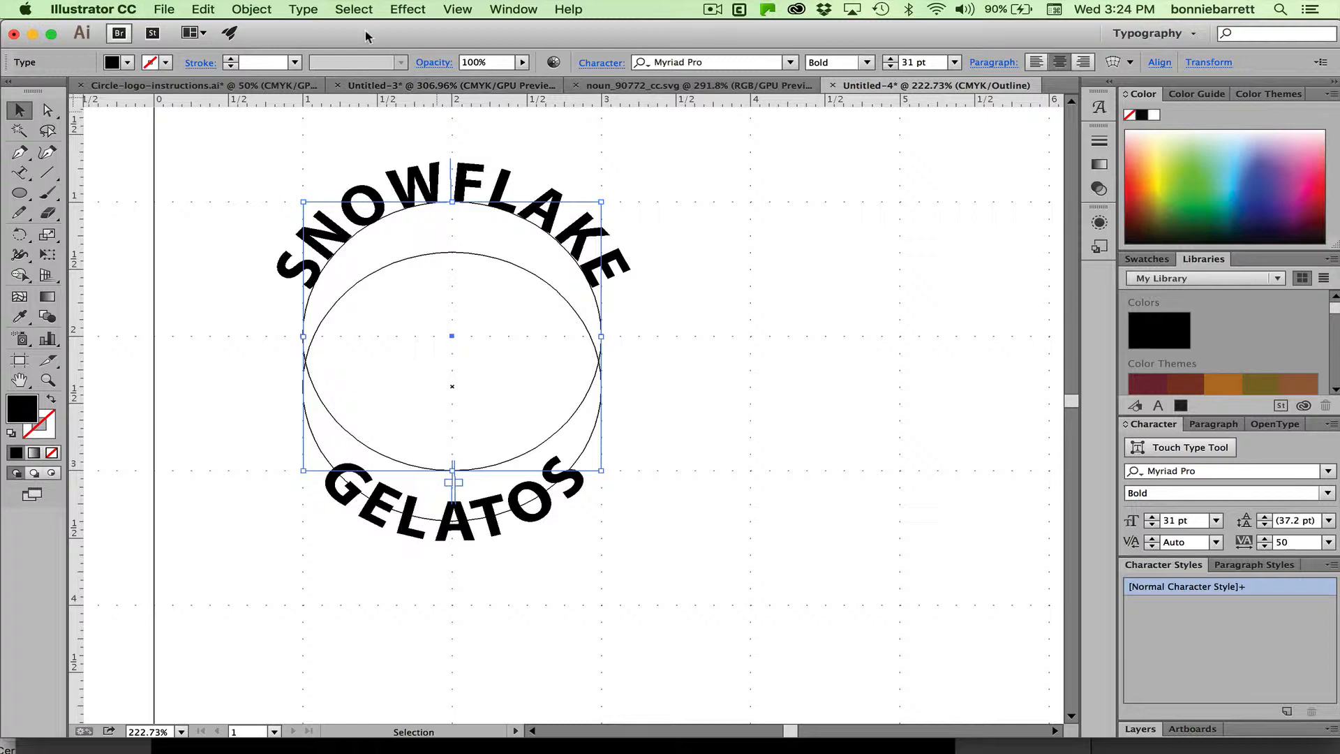
click(299, 10)
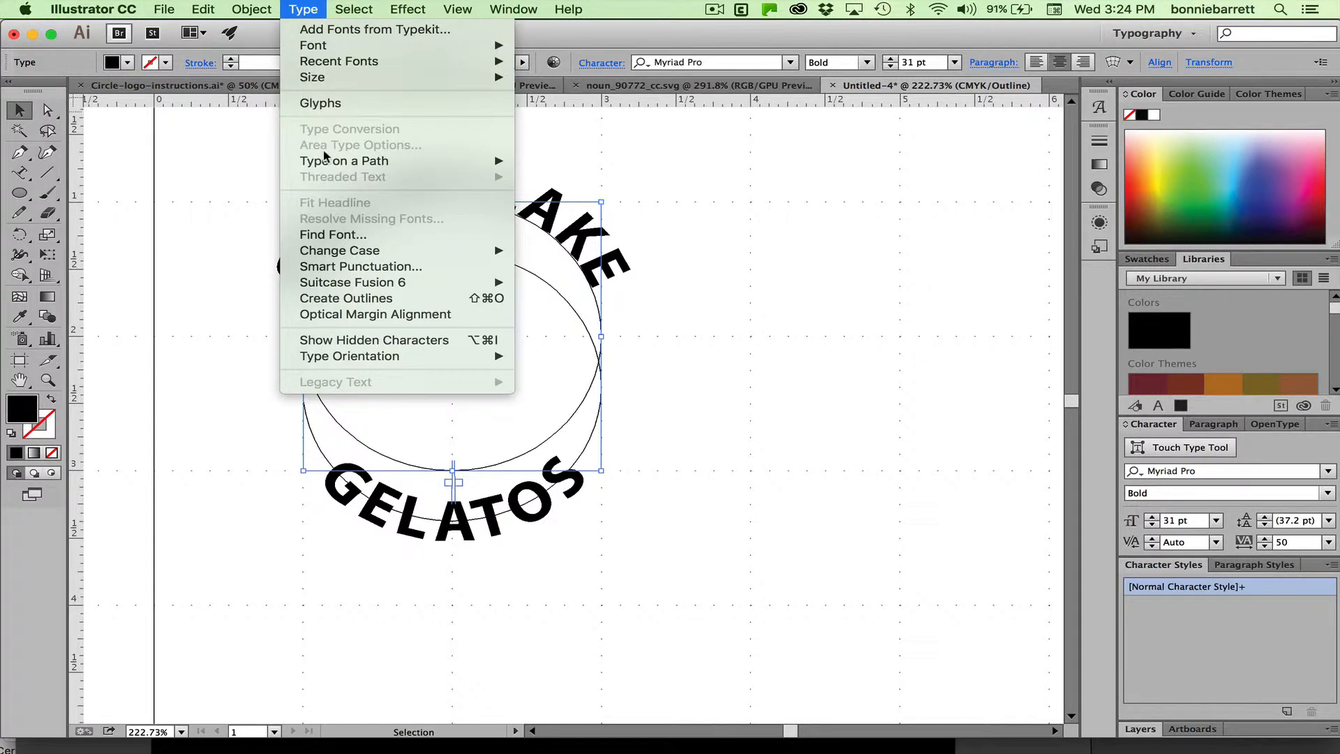
mouse_move(403, 165)
click(600, 251)
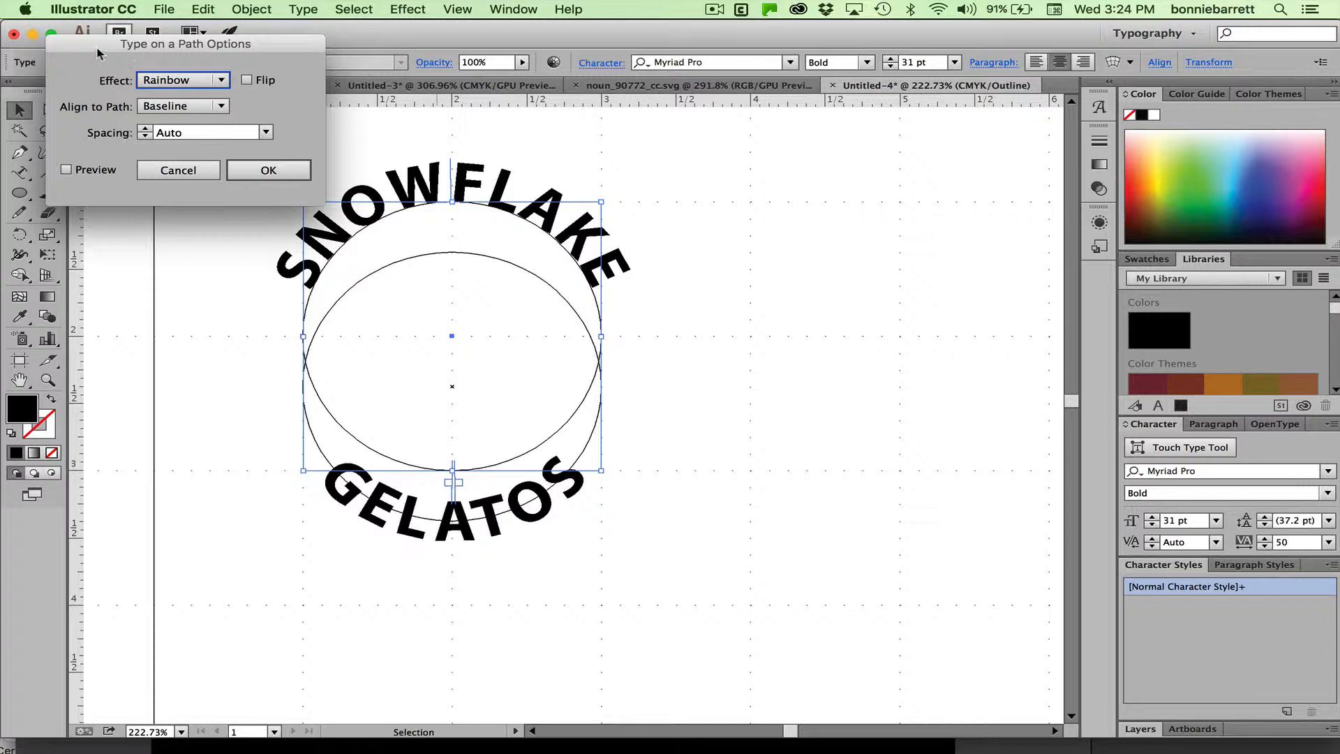
click(219, 106)
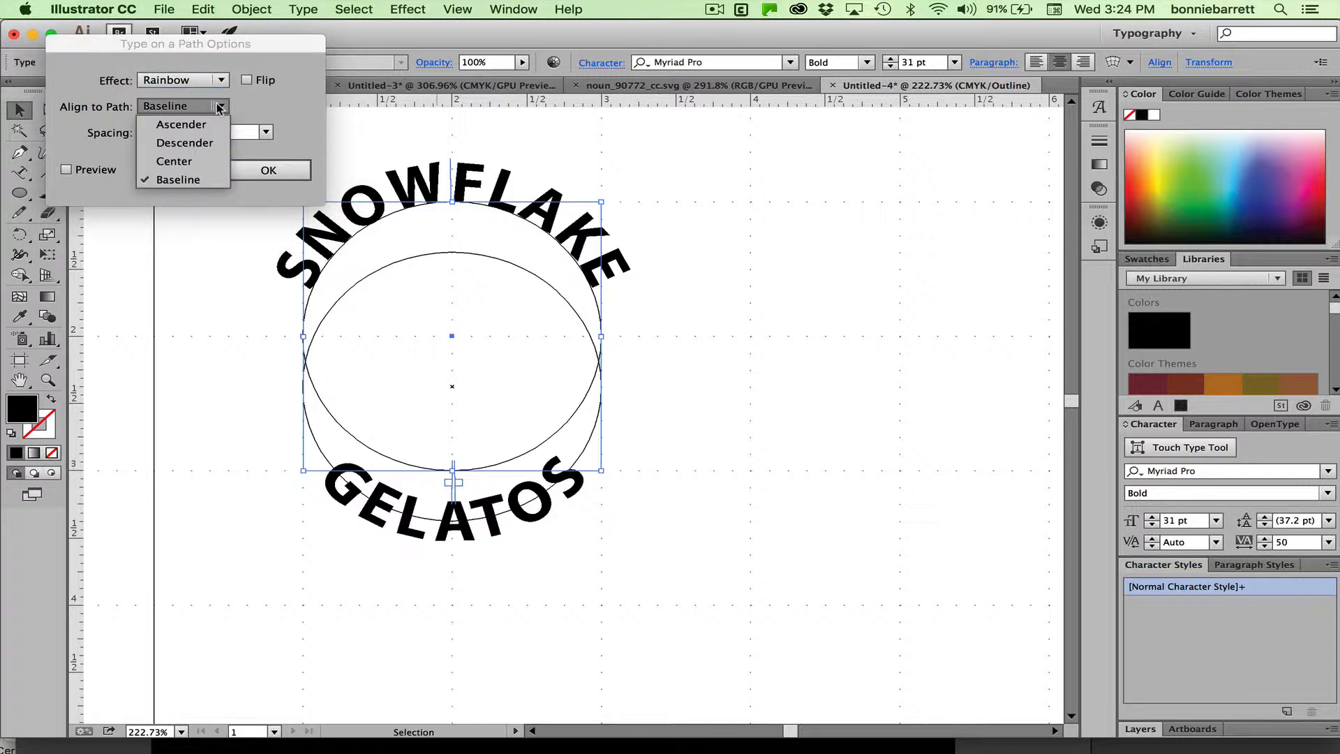
click(192, 161)
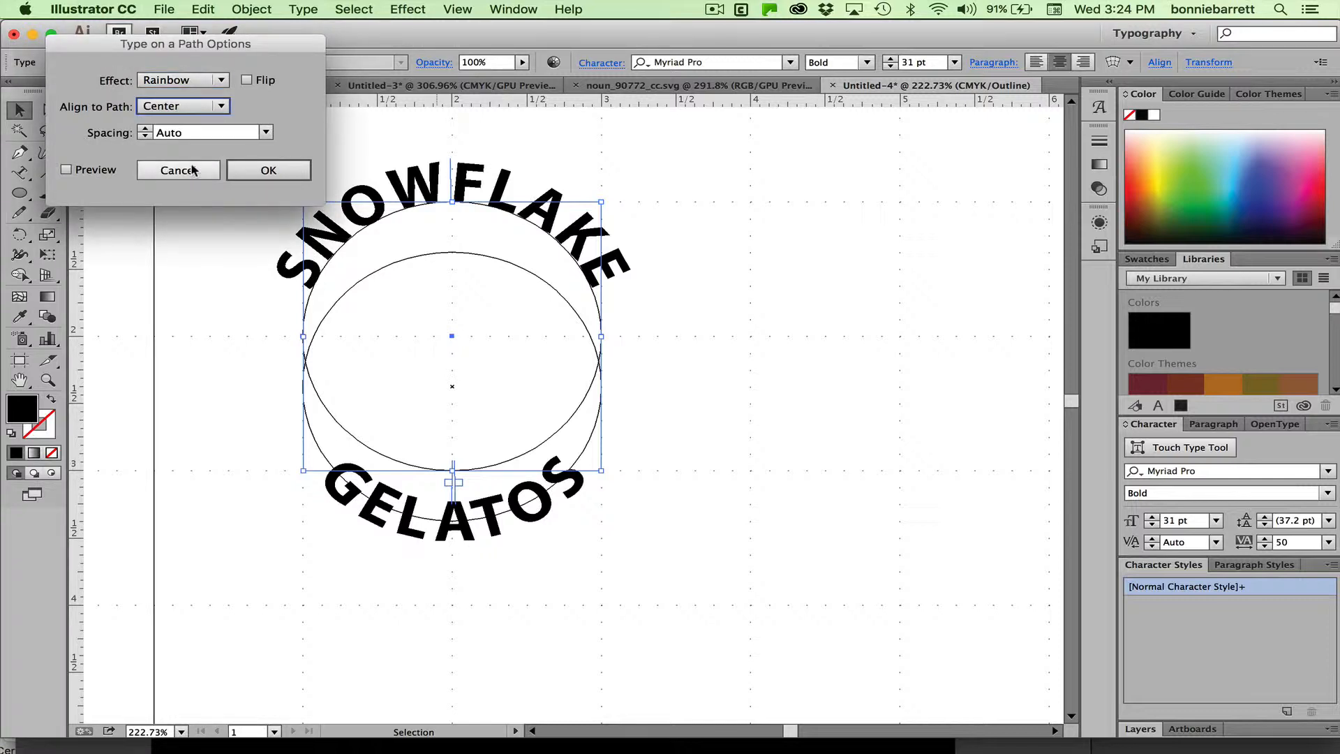
click(251, 175)
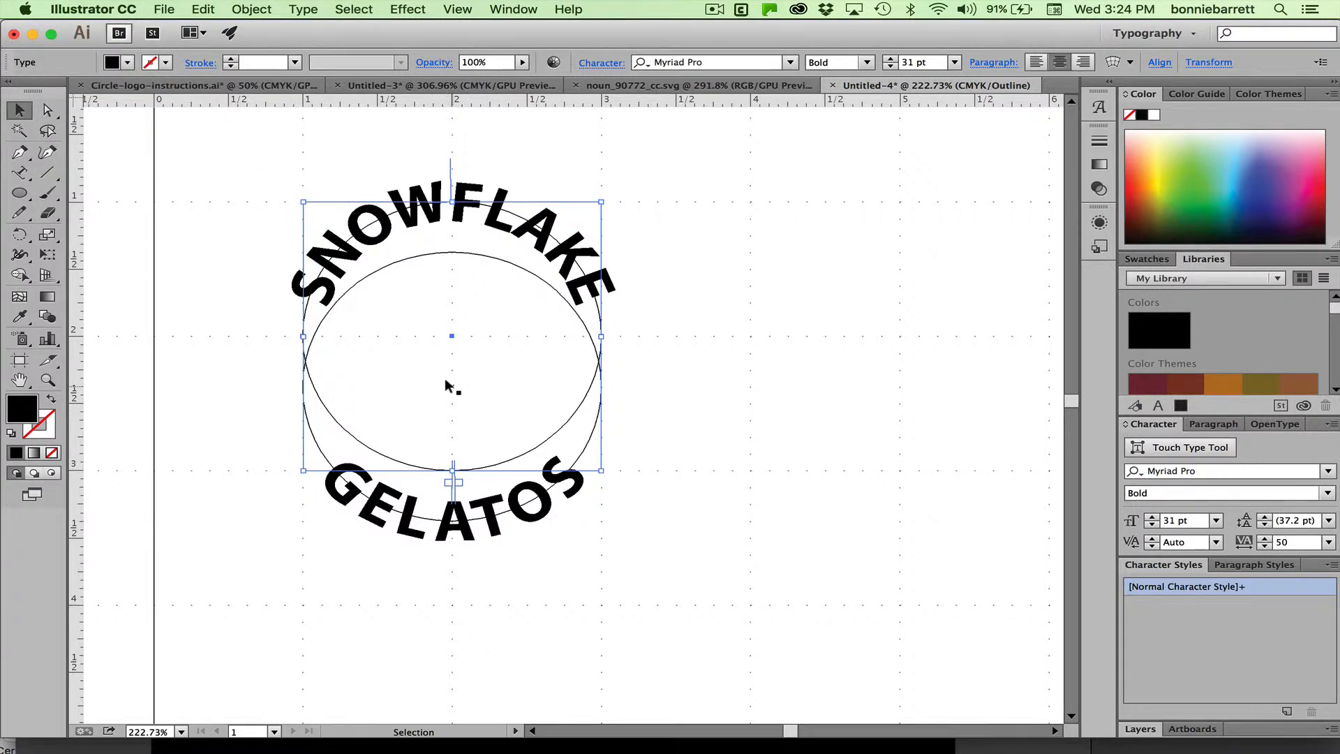
Move the "GELATOS" circle straight up so its centre matches the "SNOWFLAKE" circle's, and return the artwork to GPU Preview
drag(445, 378, 452, 333)
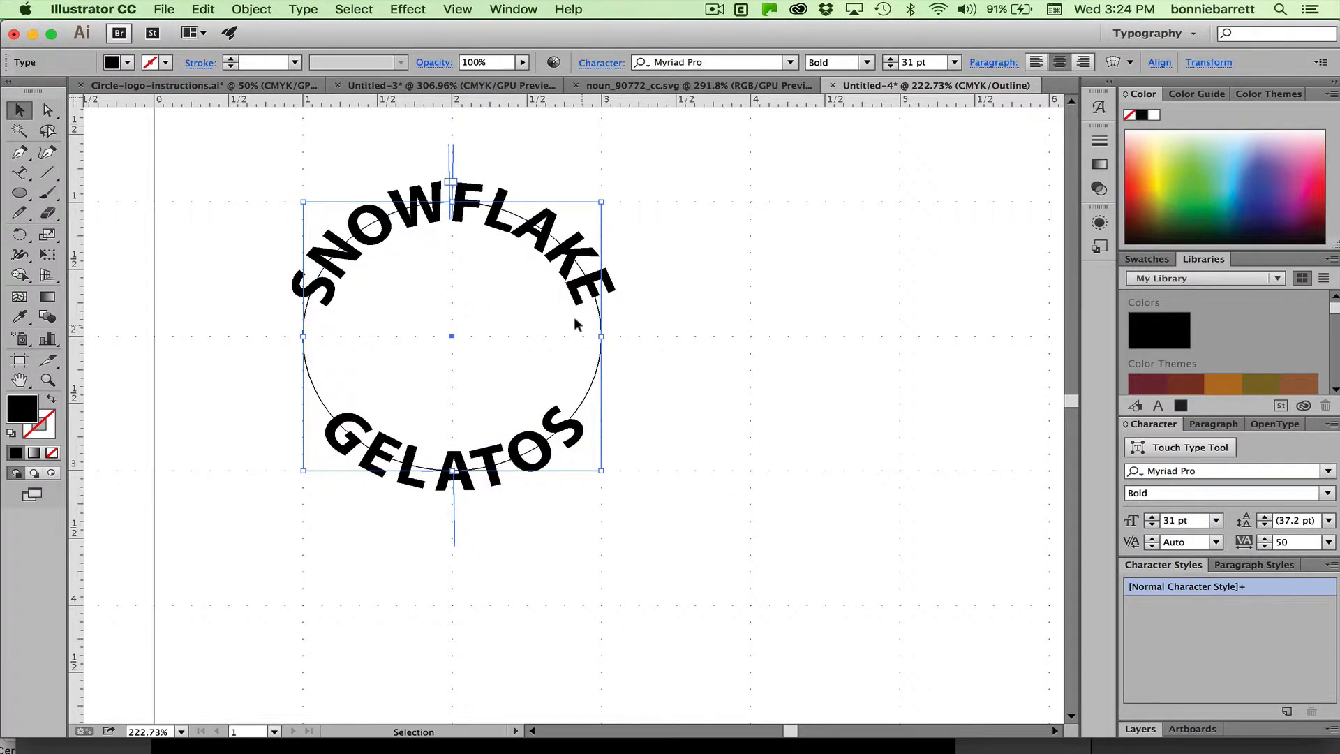
click(455, 10)
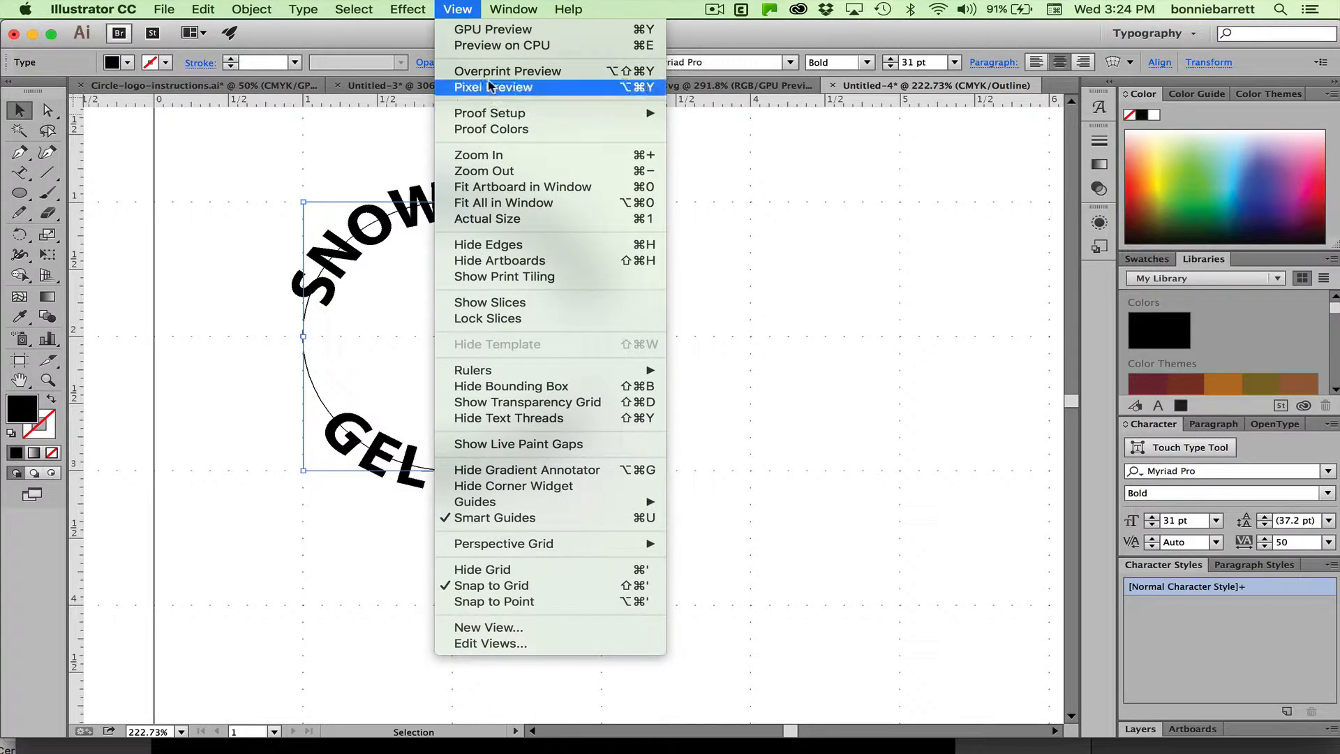
click(492, 29)
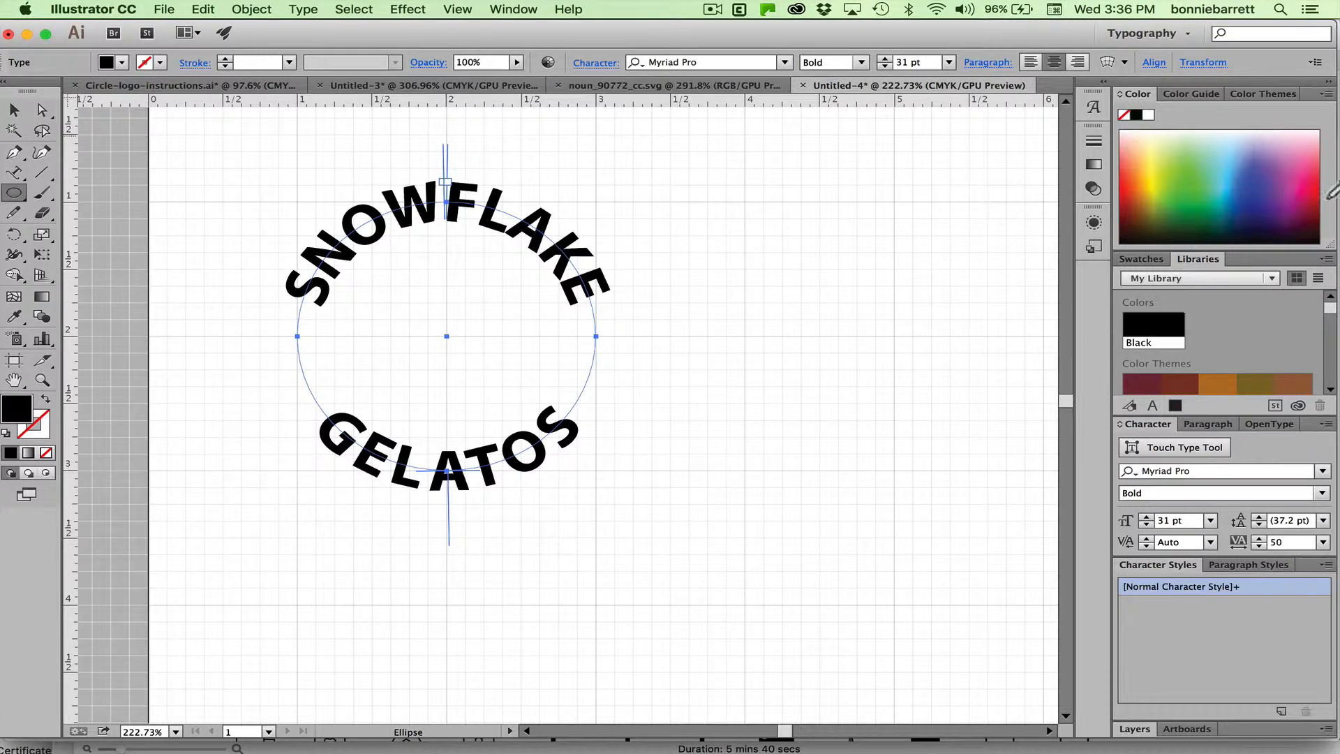
Switch to the Essentials workspace and add a layer named "innercircle" beneath Layer 1
click(1158, 33)
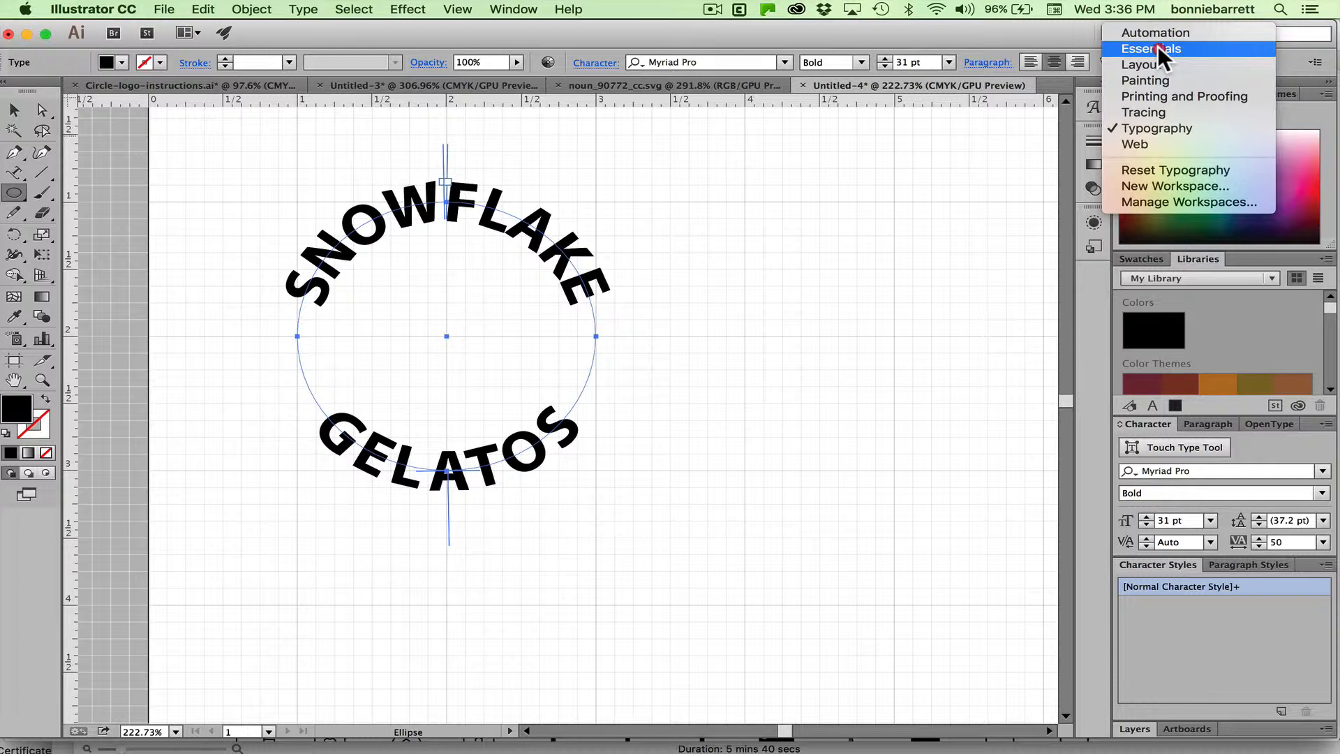
click(1157, 44)
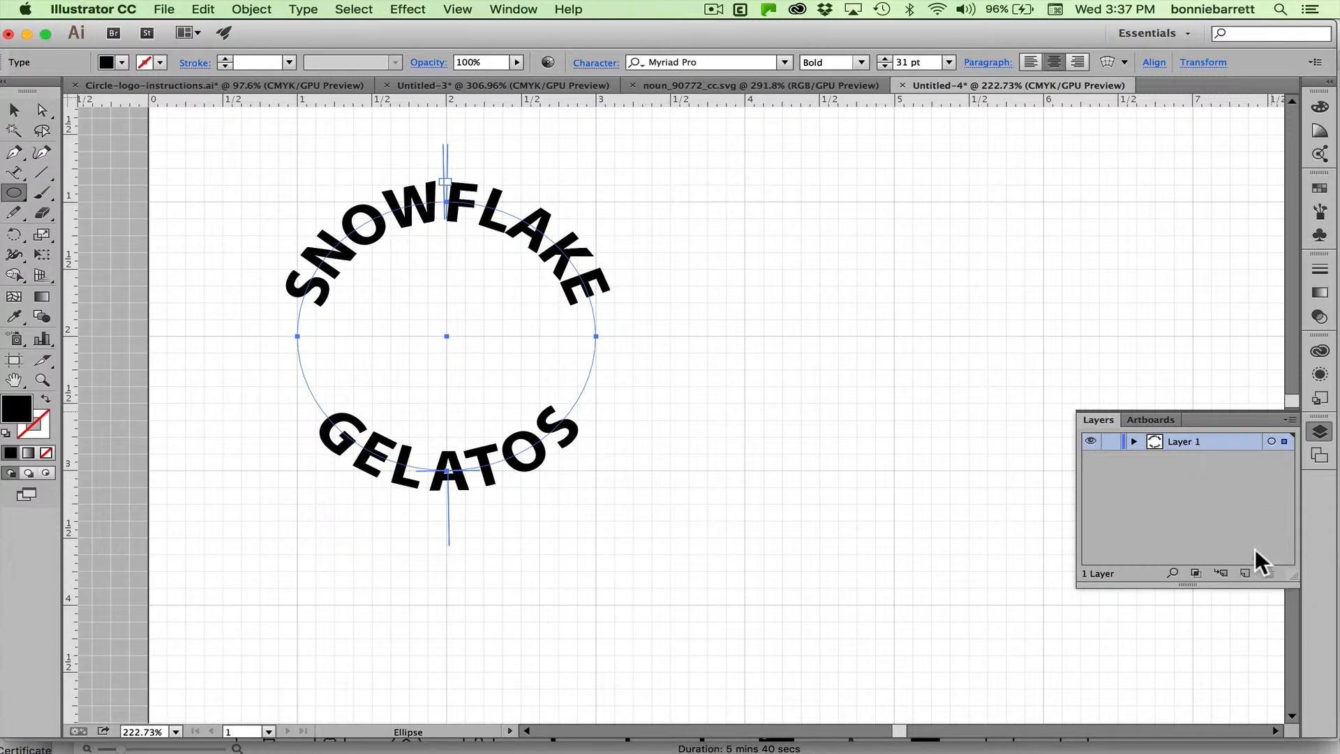
click(1289, 417)
click(1159, 336)
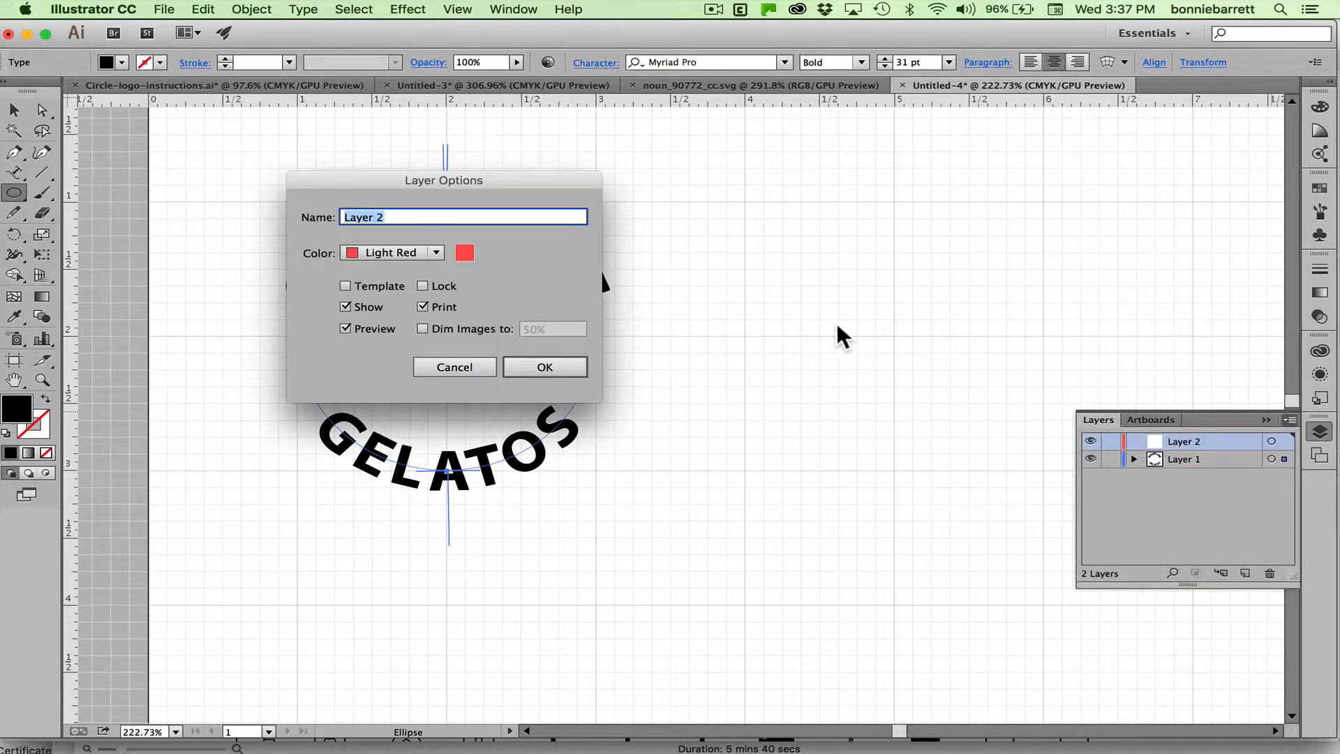
text(innercircle)
click(537, 370)
drag(1221, 440, 1211, 466)
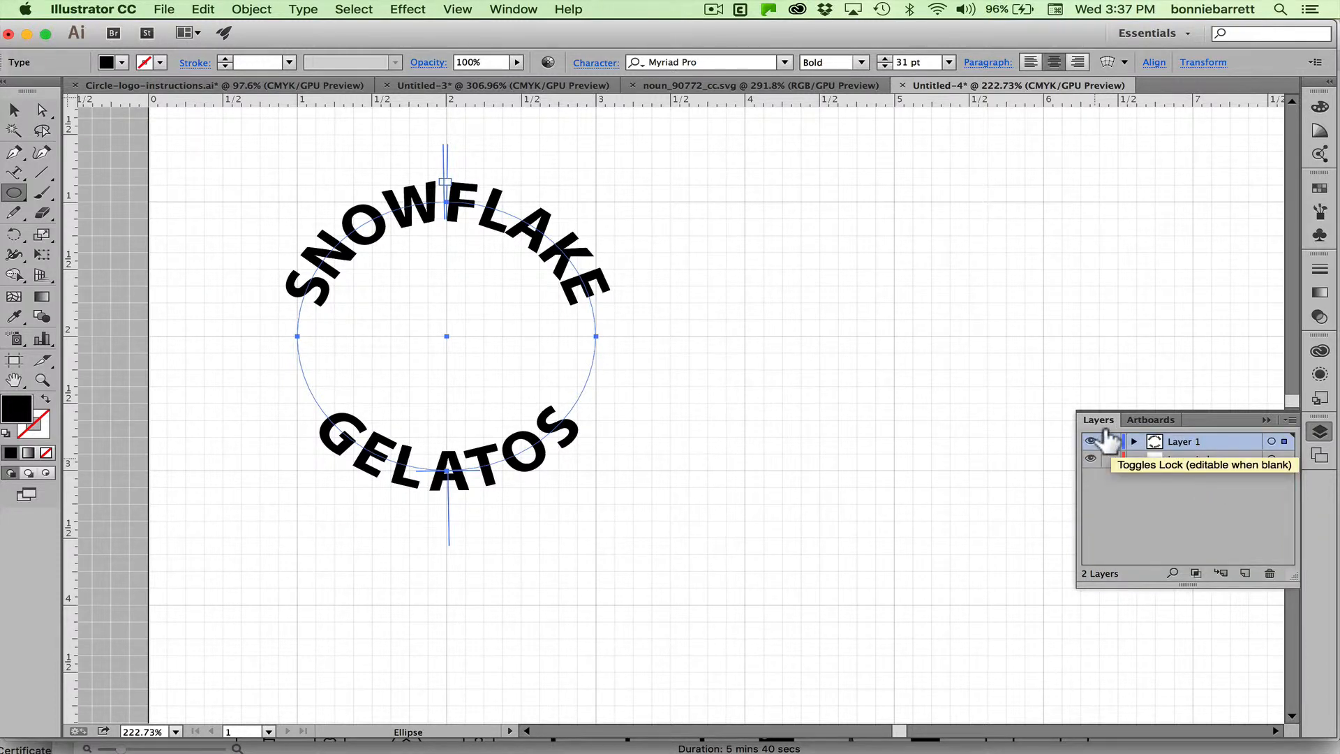
Lock Layer 1 and make the innercircle layer active
click(1109, 441)
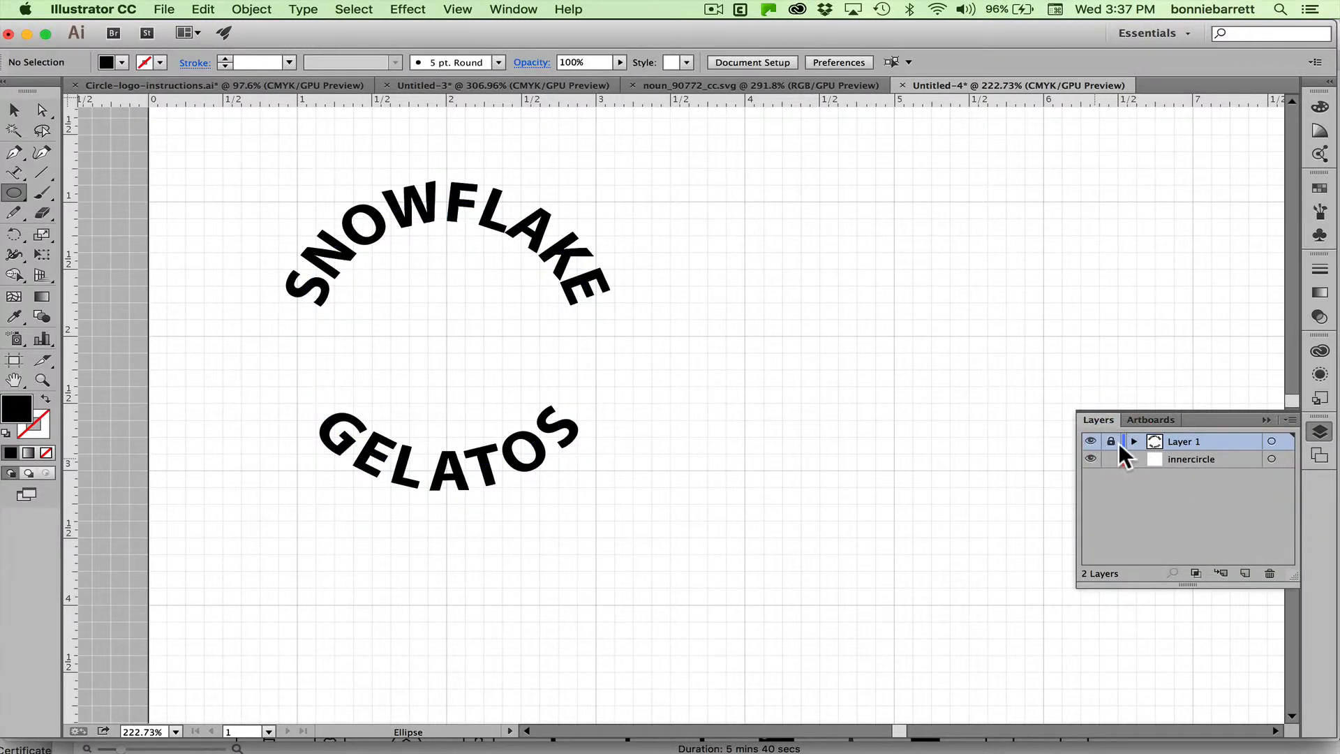
click(1110, 441)
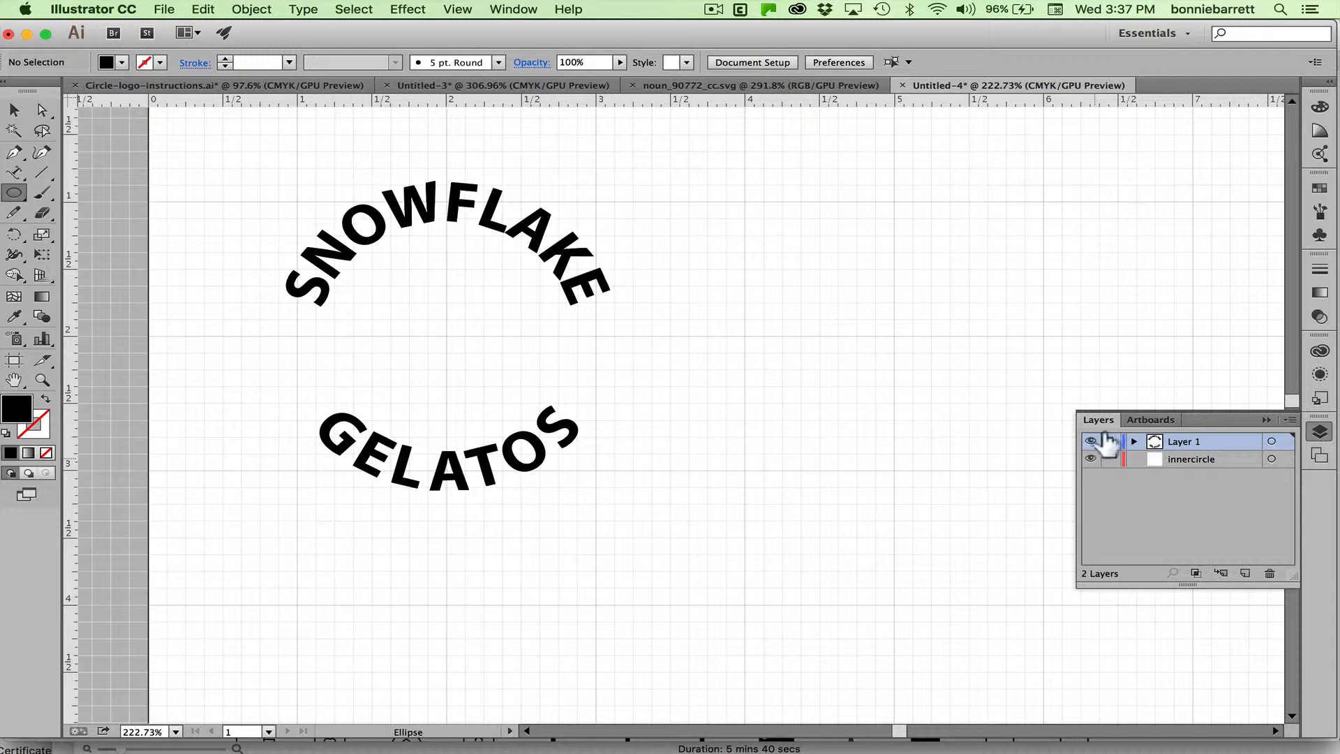
click(1227, 458)
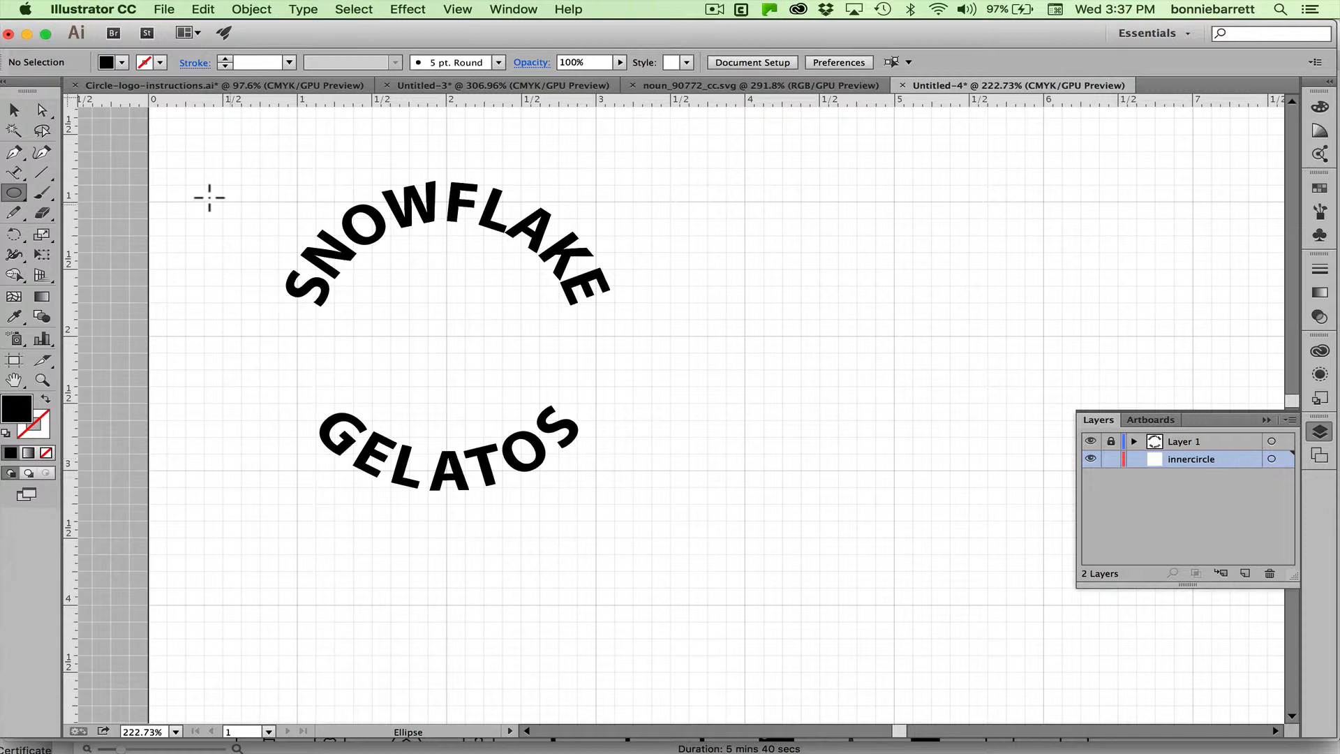
With the Ellipse tool, draw a circle about 1.5 inches in diameter outward from the centre of the curved text
click(11, 191)
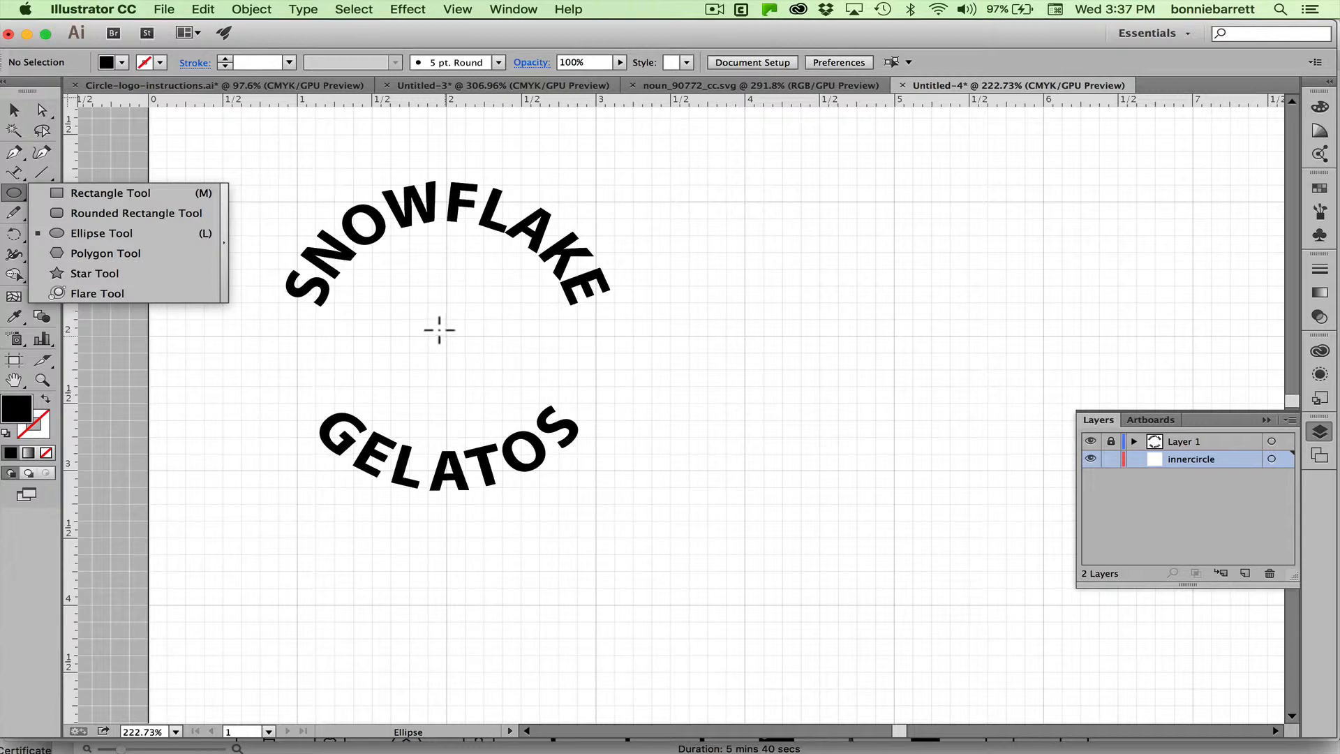
click(447, 336)
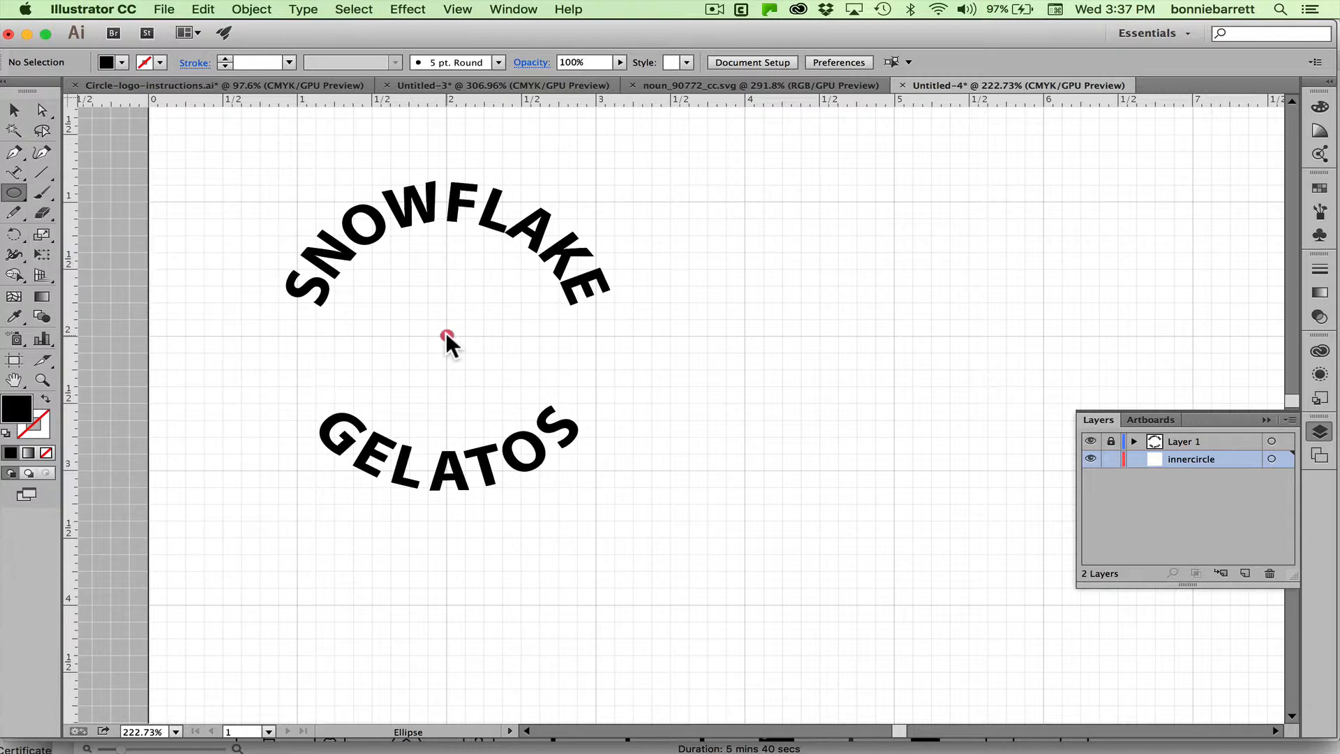
drag(446, 336, 541, 440)
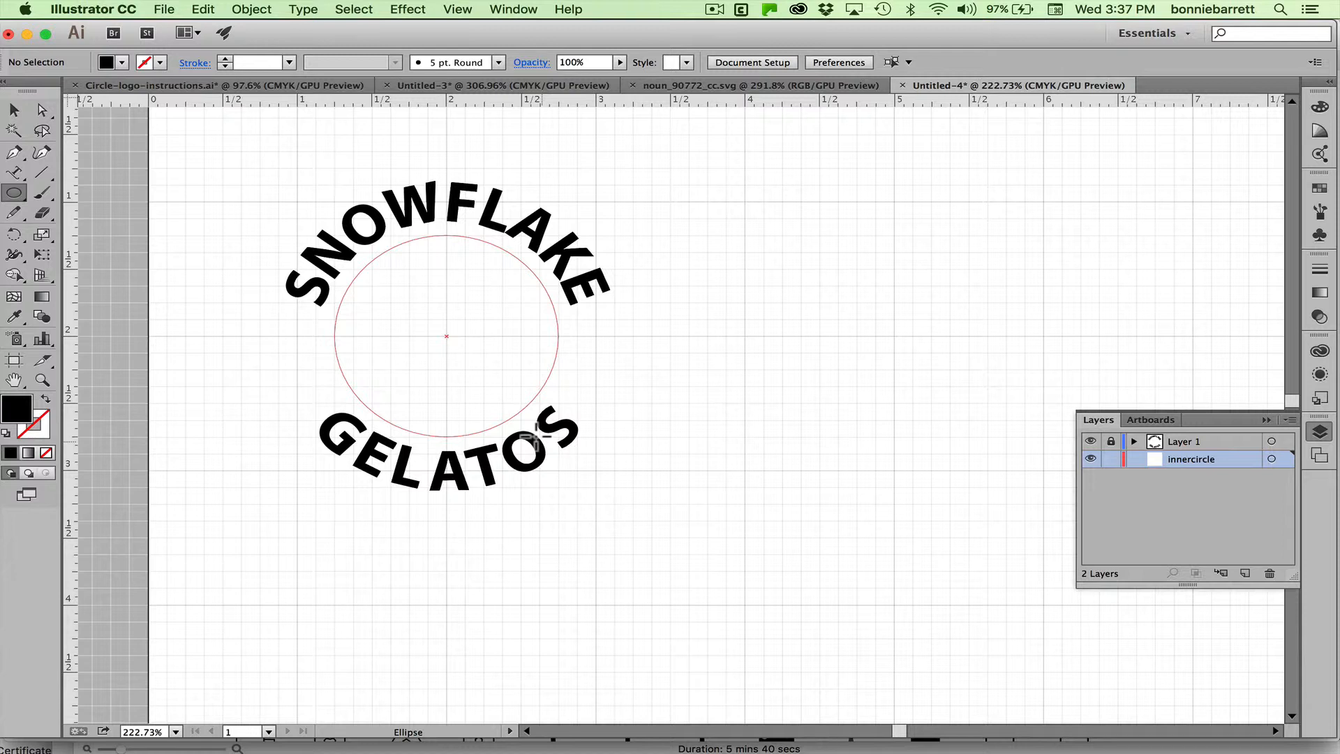
drag(538, 434, 539, 433)
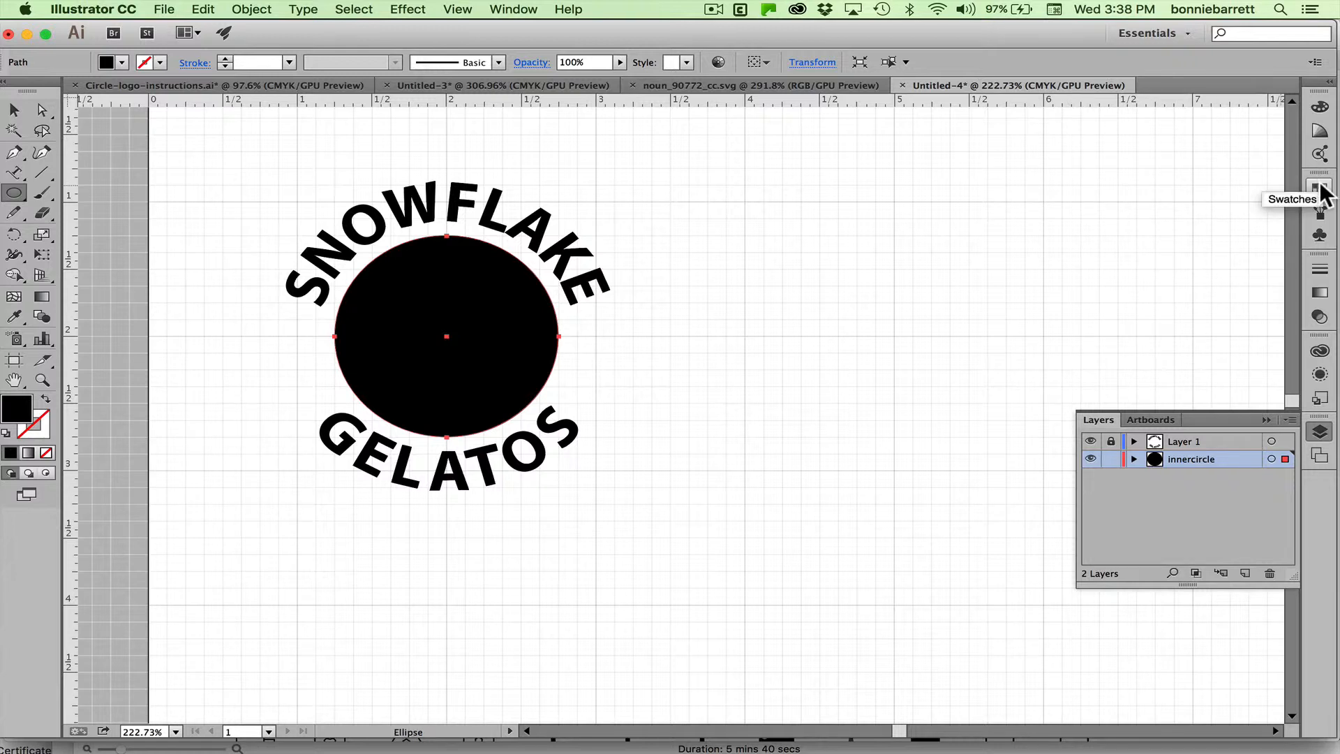
Fill the inner circle with red and delete the ungrouped colour and gradient swatches, keeping white, black, the patterns and the colour groups
click(1320, 189)
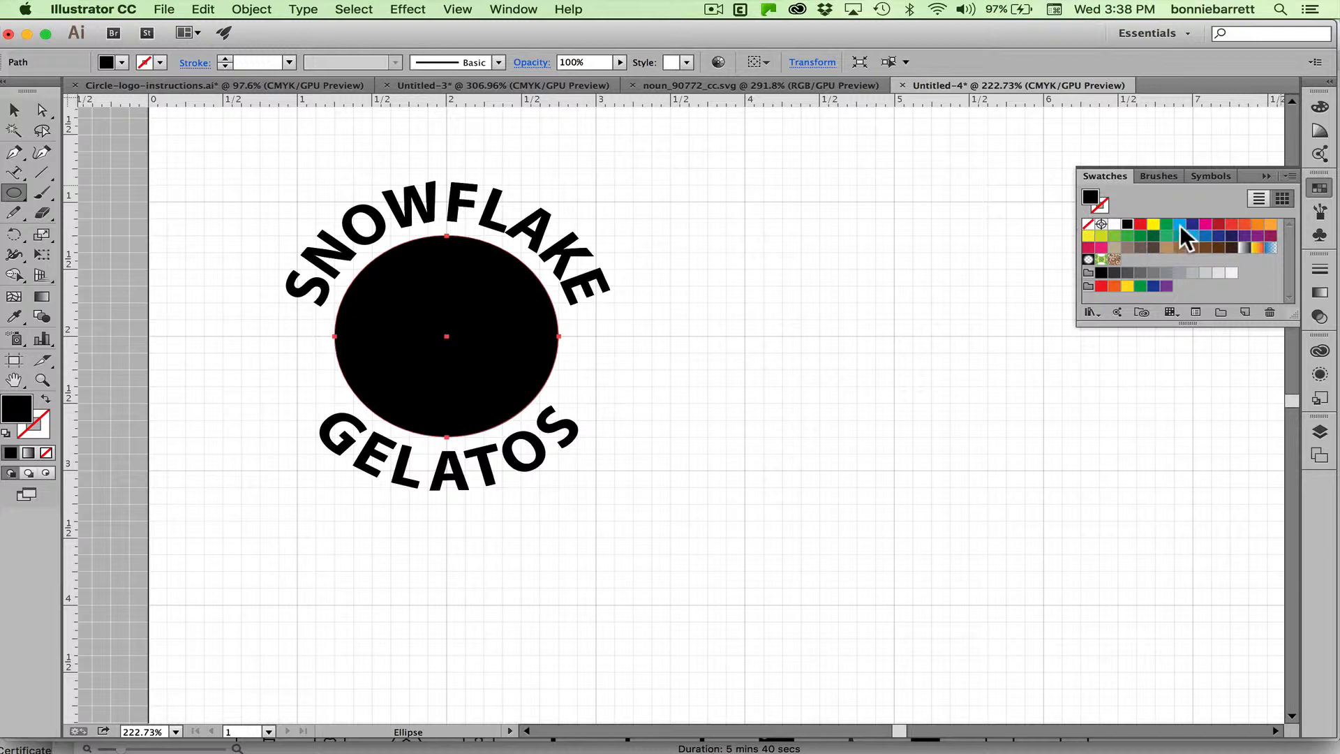
click(1139, 224)
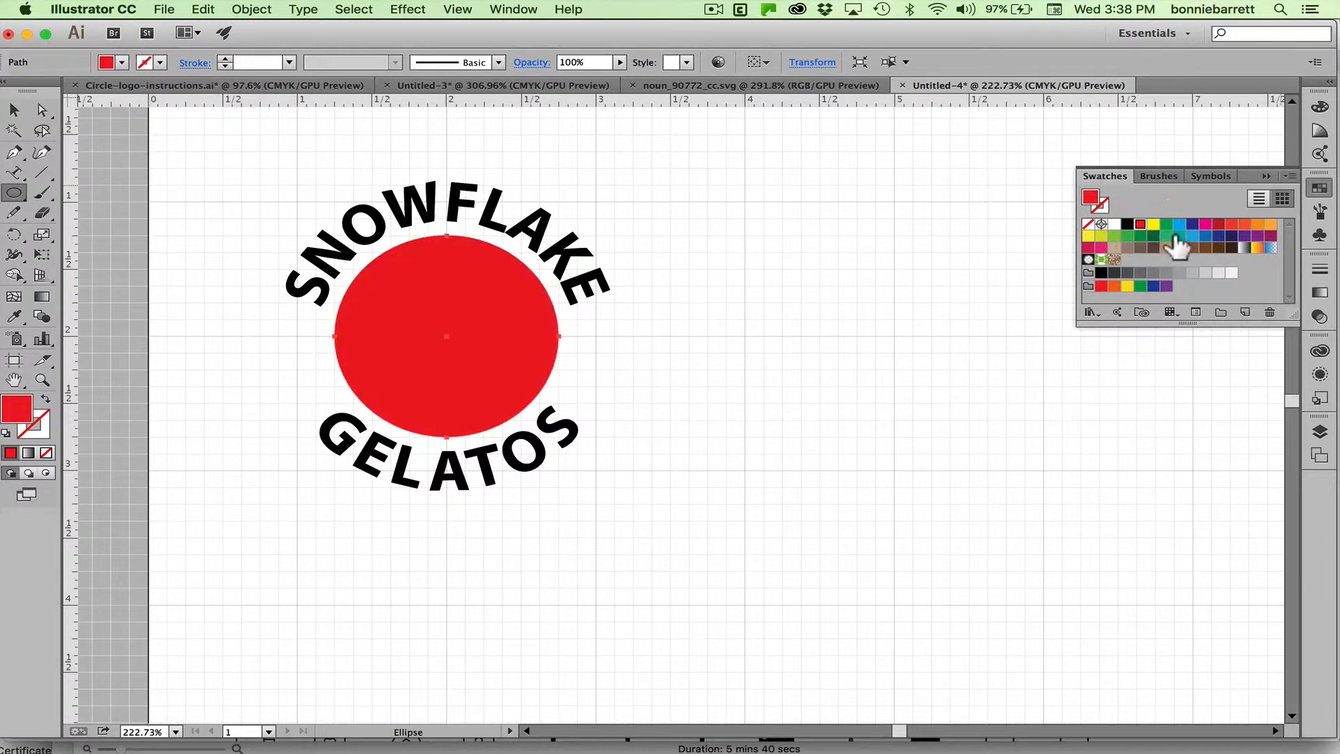
shift+click(1268, 248)
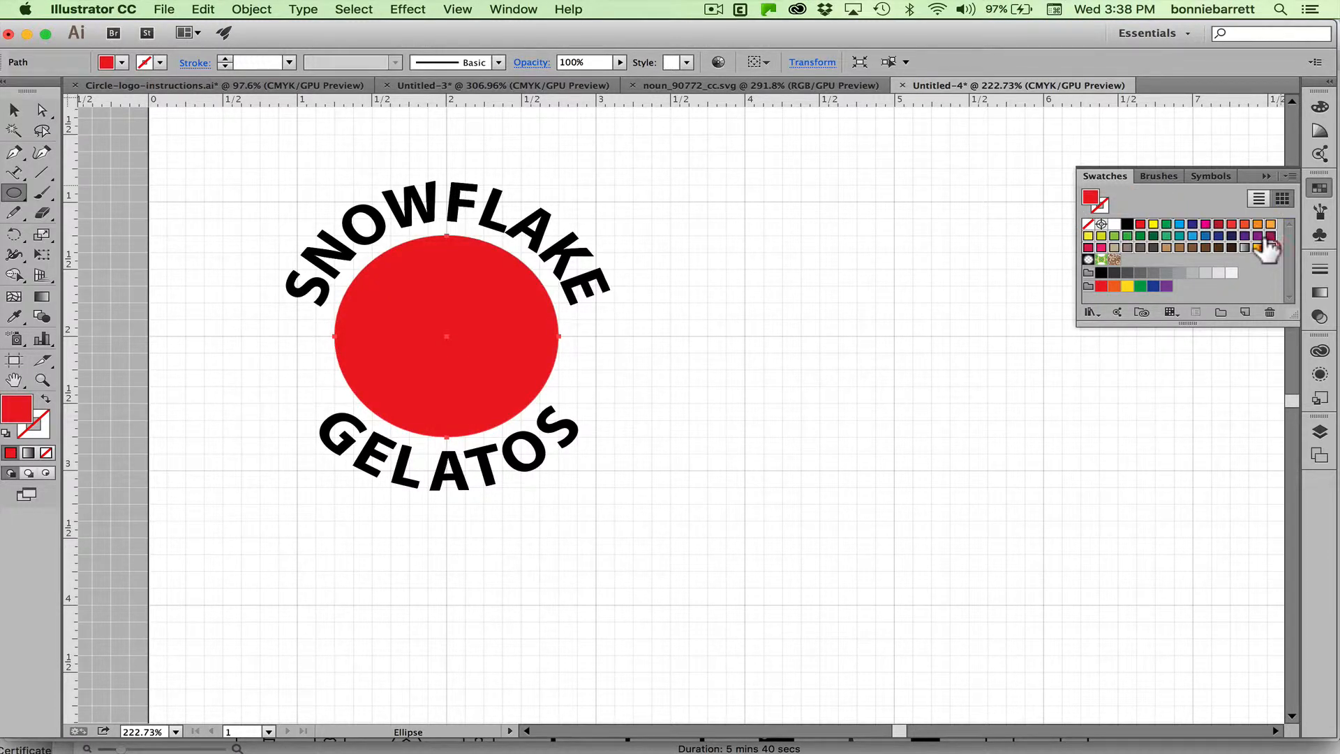
click(1268, 312)
click(739, 405)
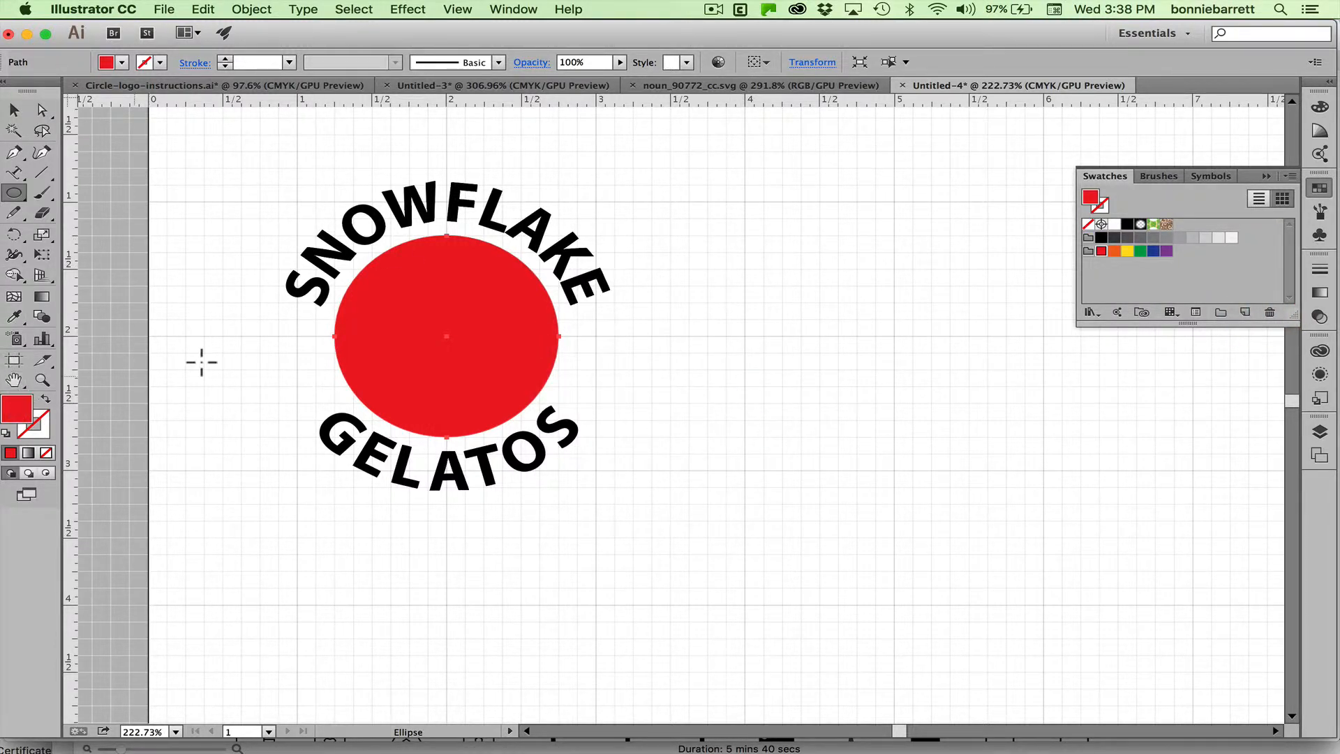
Add three blue-toned colour groups from the Cool swatch library to the document's swatches and close the library
click(1090, 312)
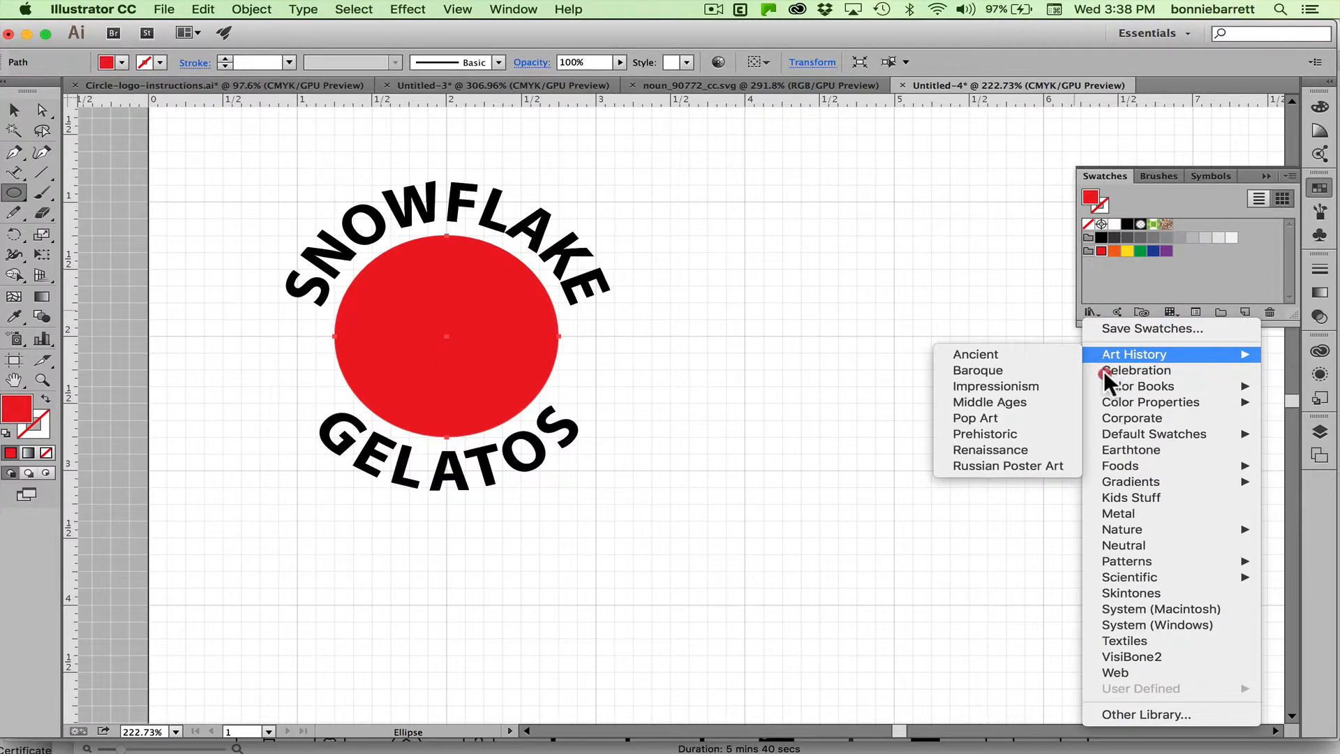
mouse_move(1101, 400)
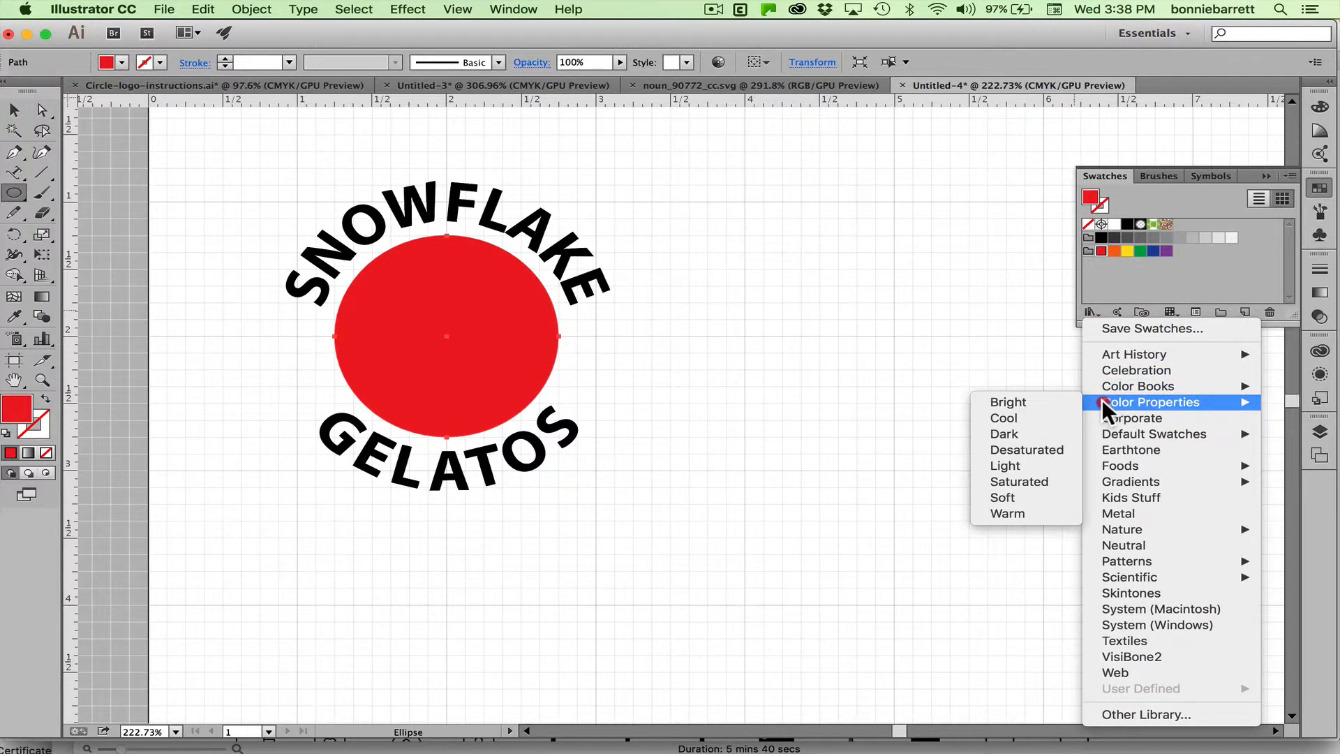
click(1002, 417)
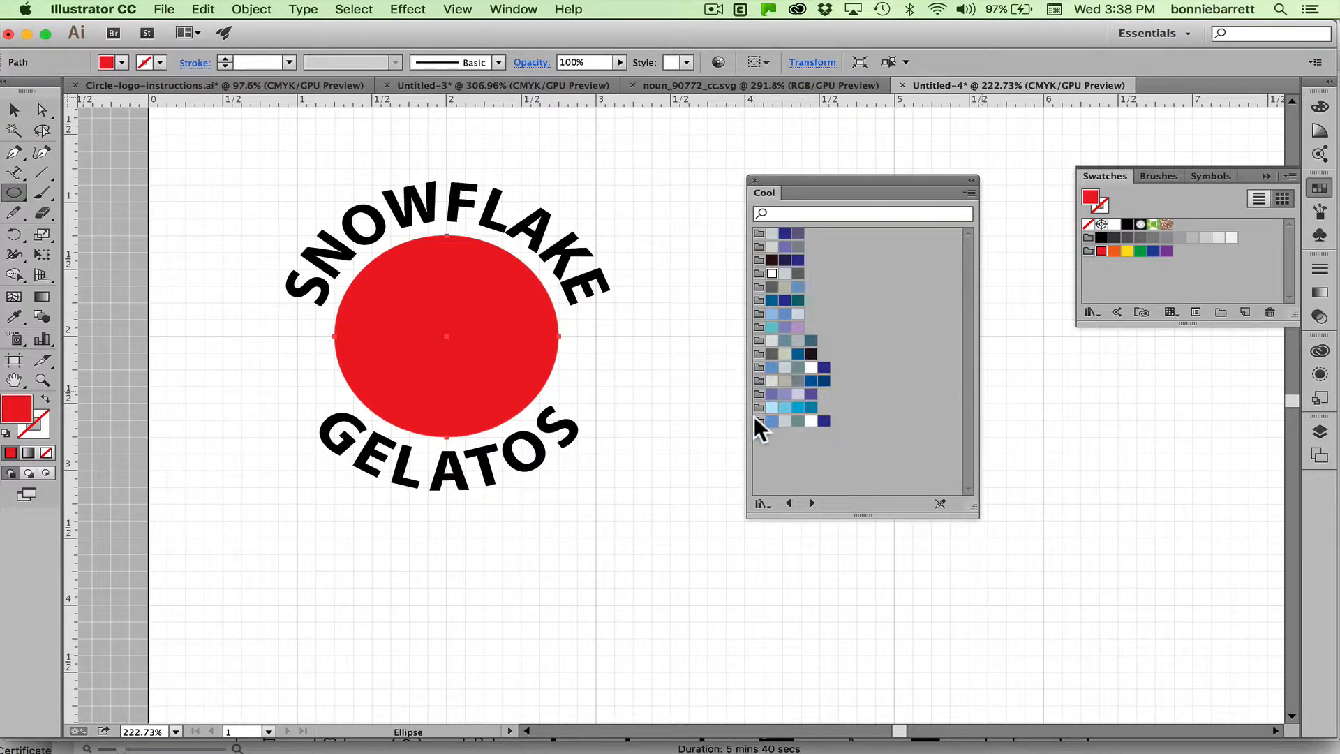
drag(759, 406, 1110, 293)
drag(758, 232, 1107, 285)
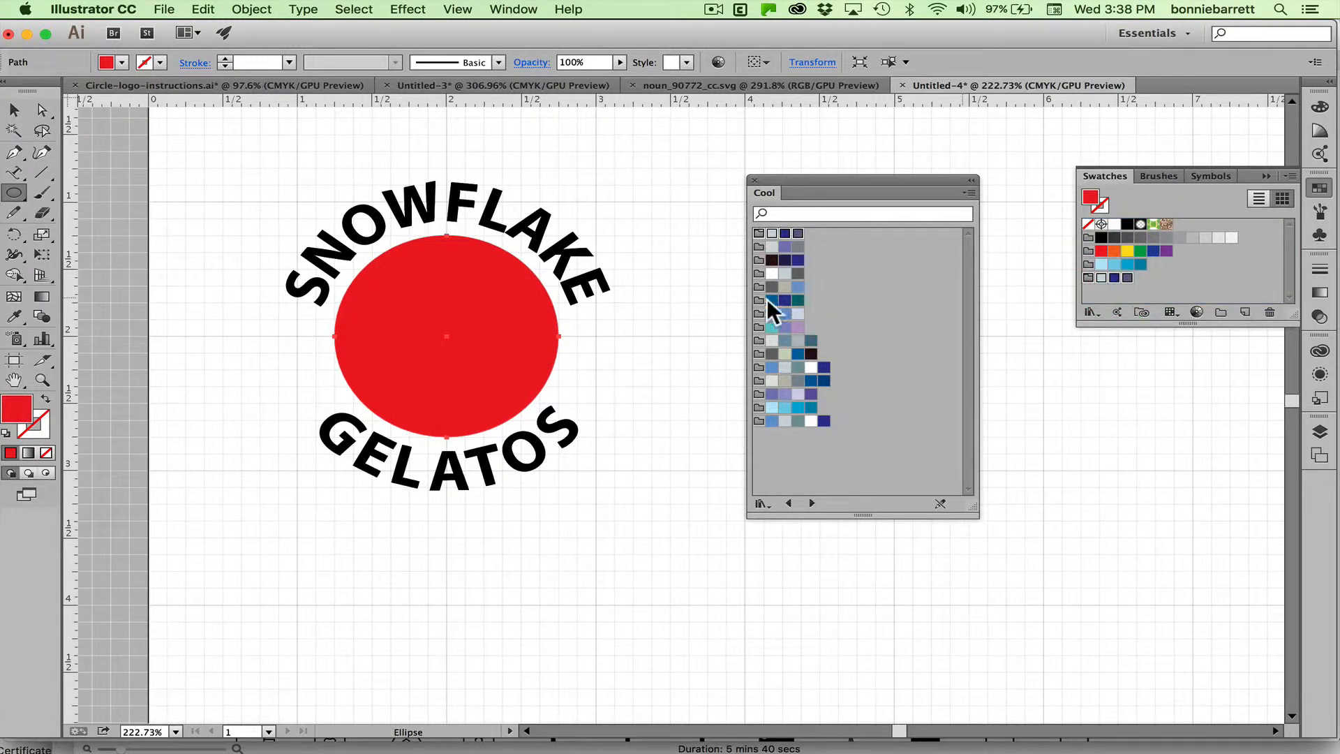
click(755, 300)
drag(755, 300, 1089, 292)
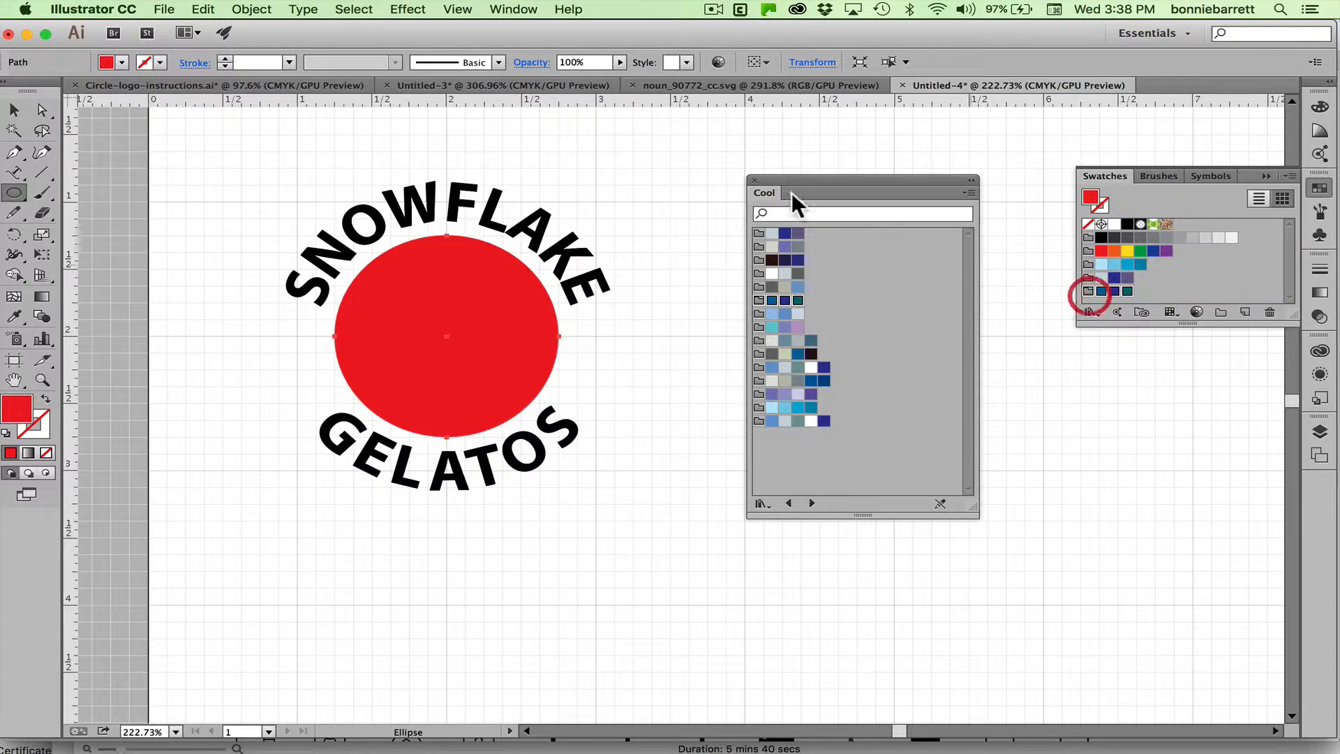
click(753, 179)
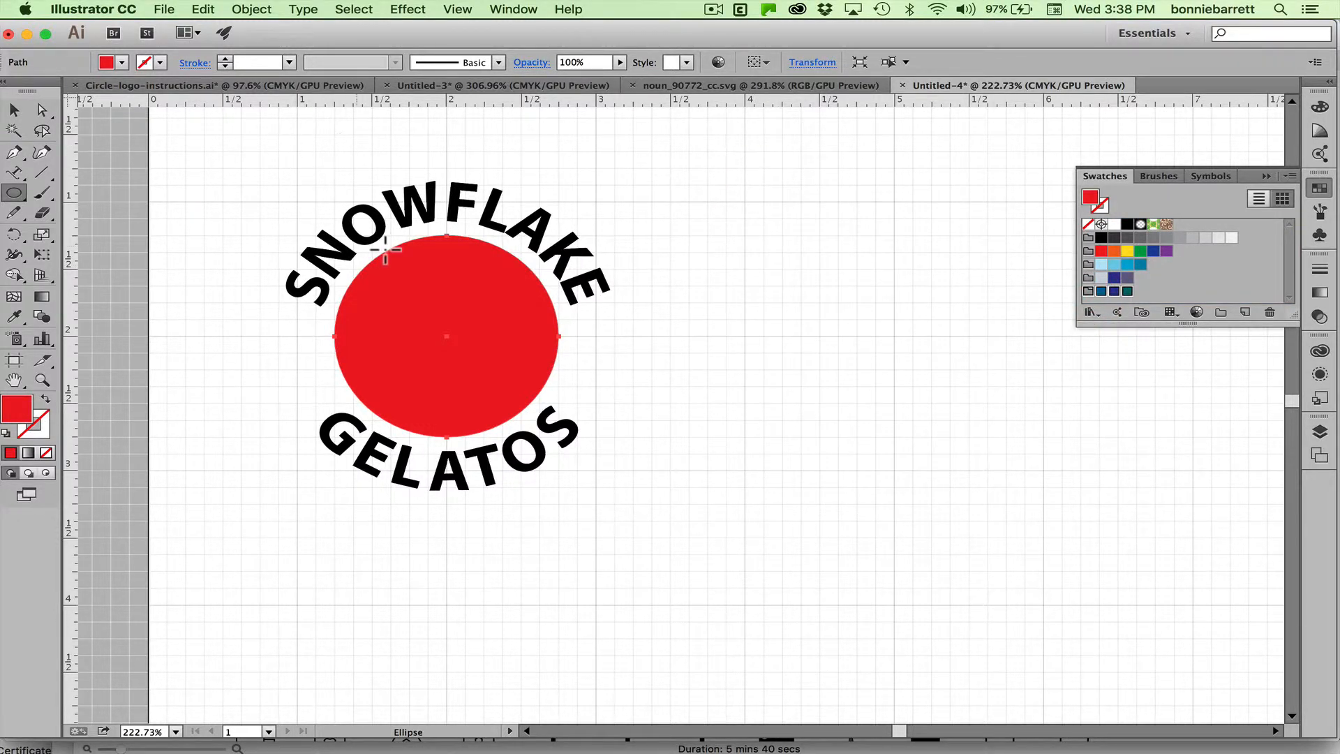
Fill the inner circle with the dark blue swatch from the last added colour group
click(25, 112)
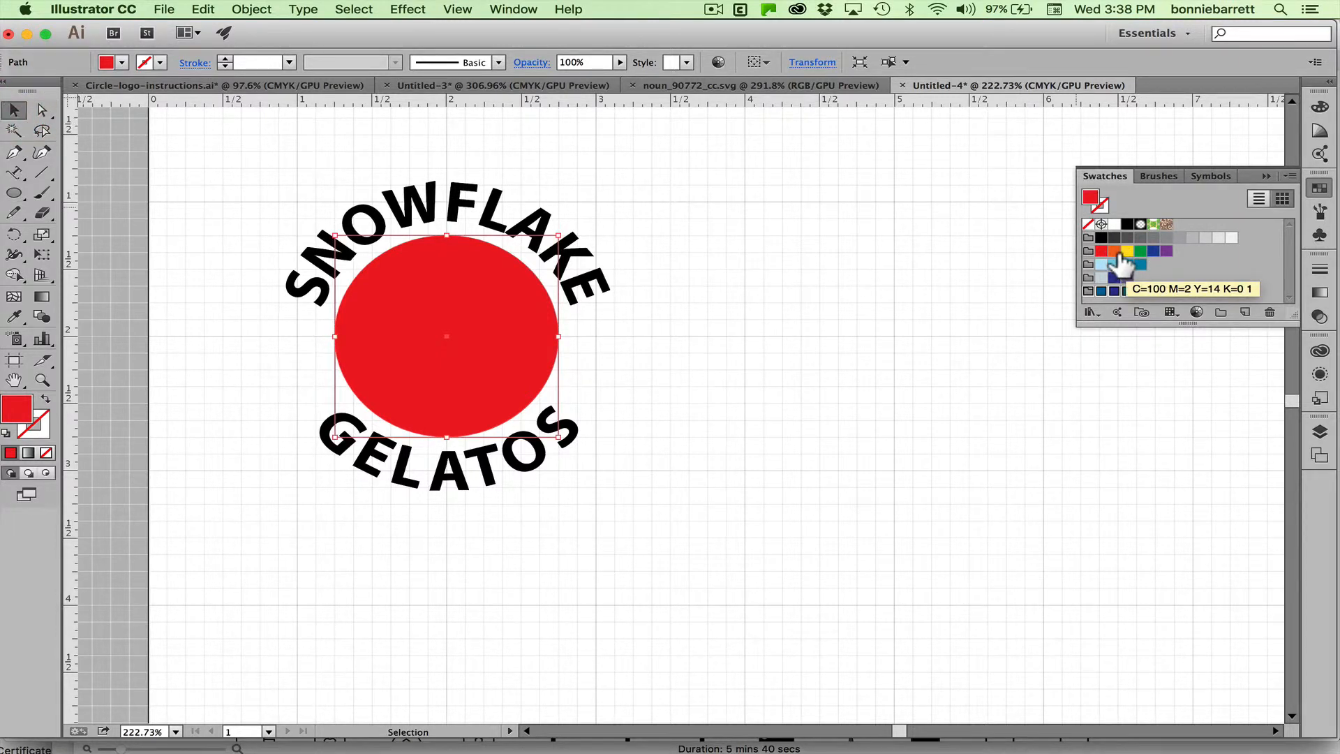
click(1096, 289)
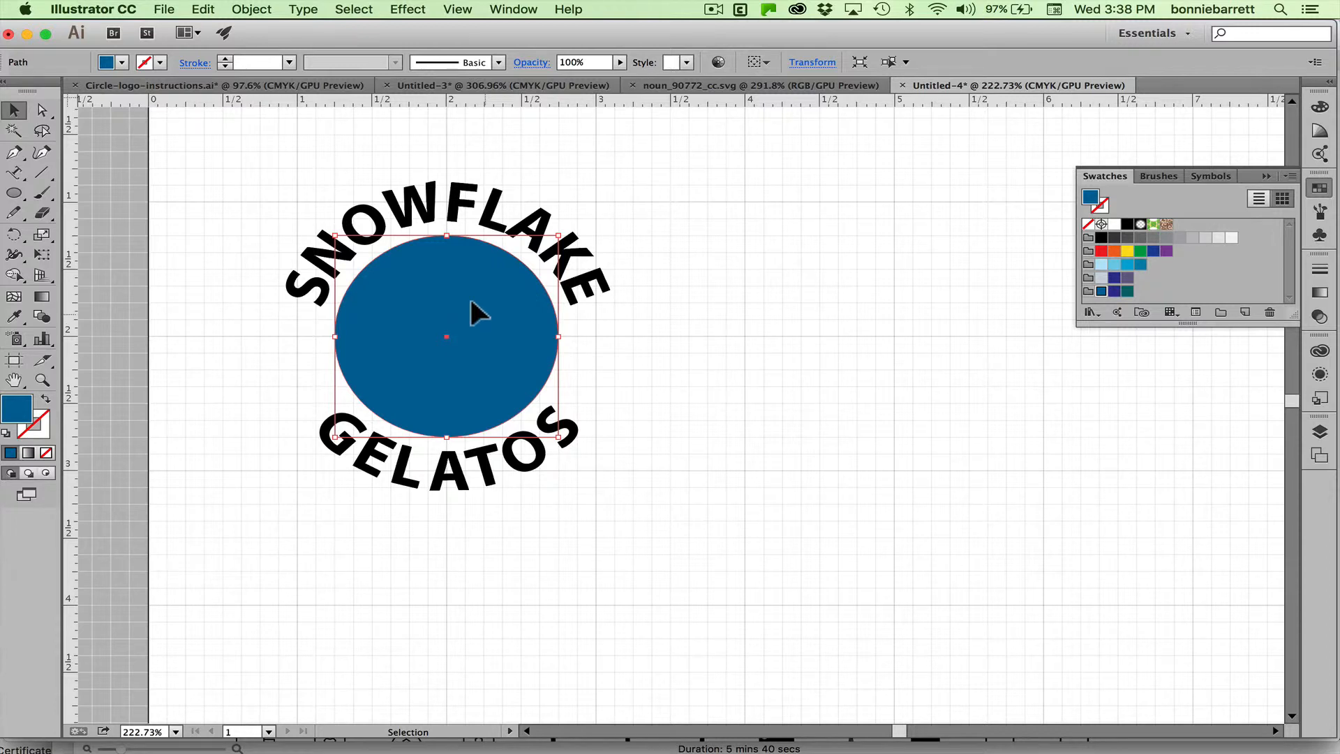
Show the circle's Appearance settings and switch to the Untitled-3 document with the finished heart logo
click(516, 9)
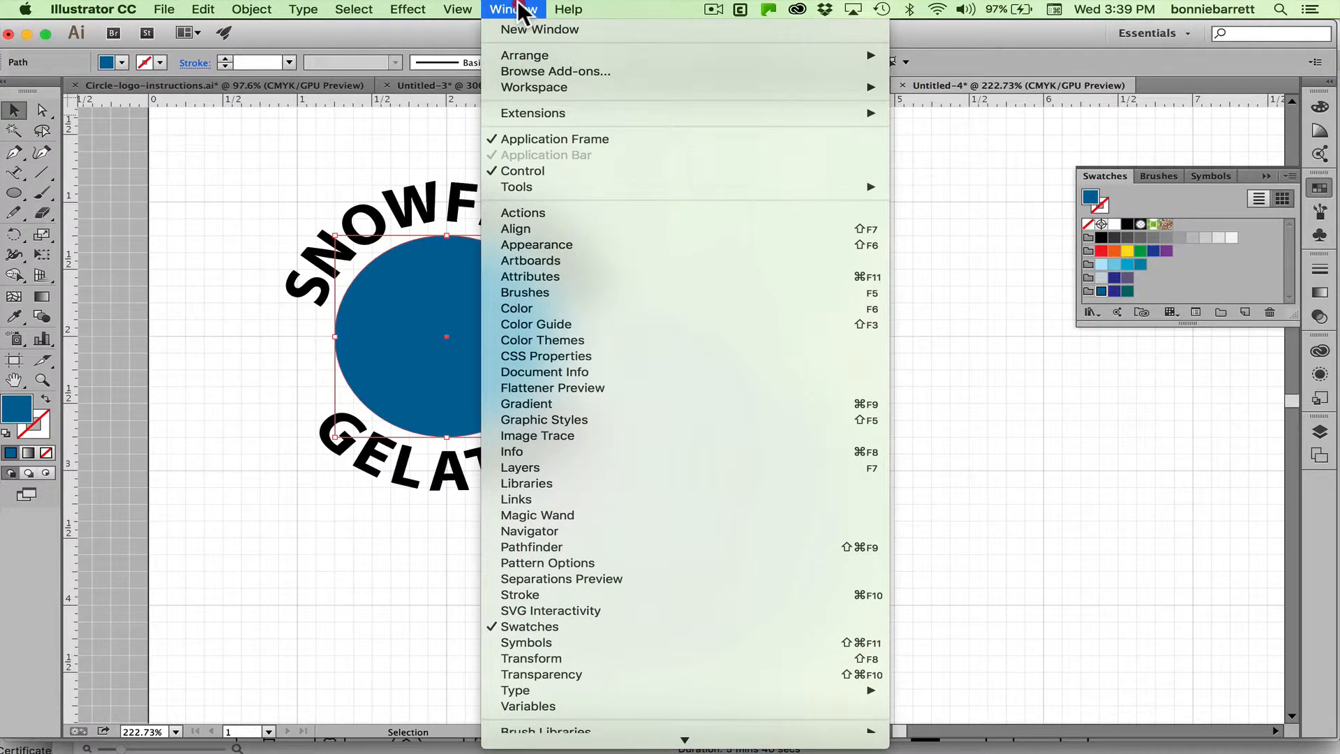
click(548, 241)
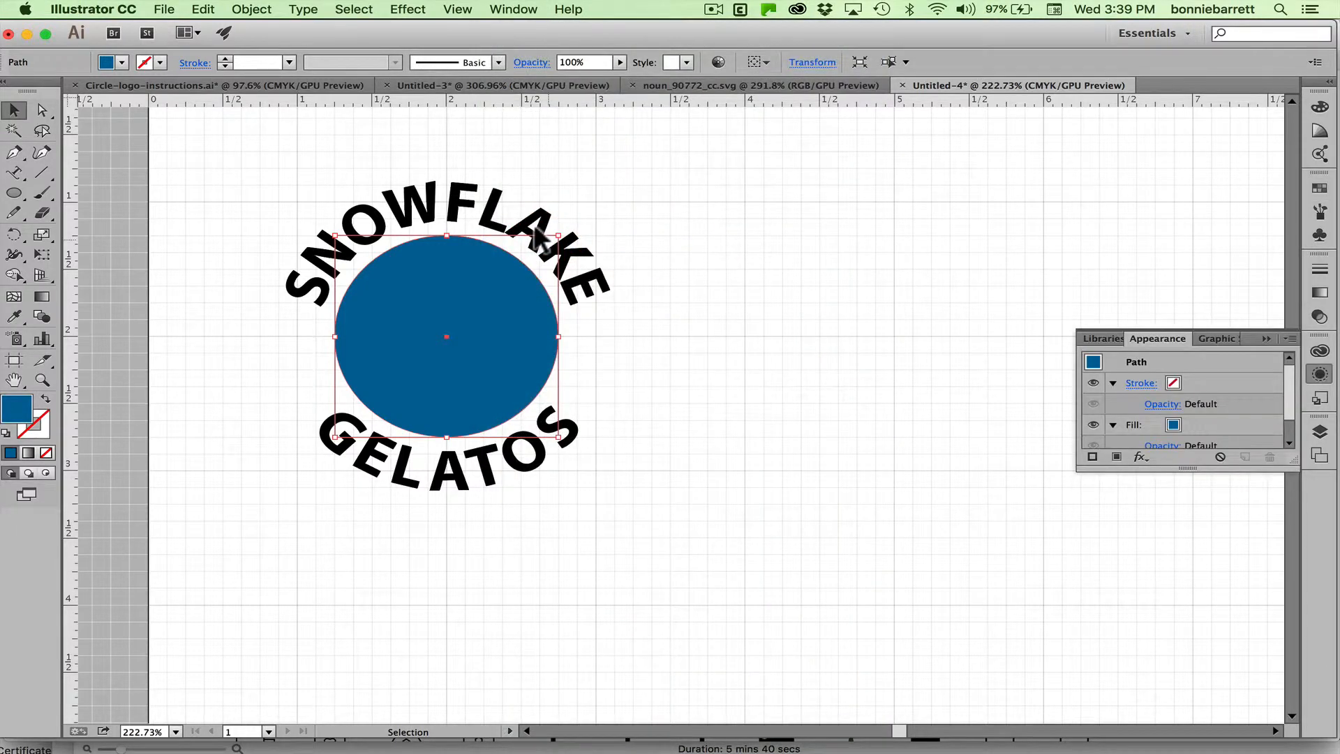
click(503, 85)
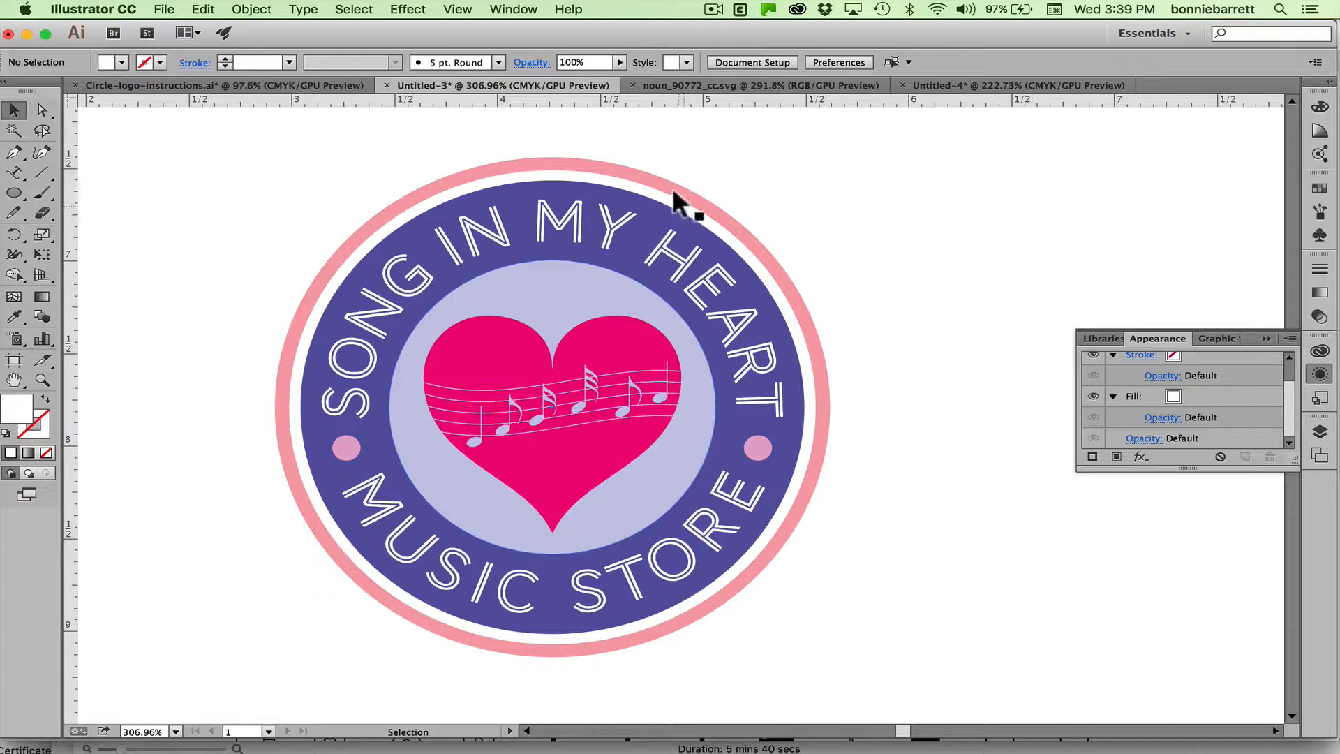
Examine the heart logo's construction in Outline view, select its inner circle, and try moving it in preview before undoing the move
click(456, 7)
click(456, 24)
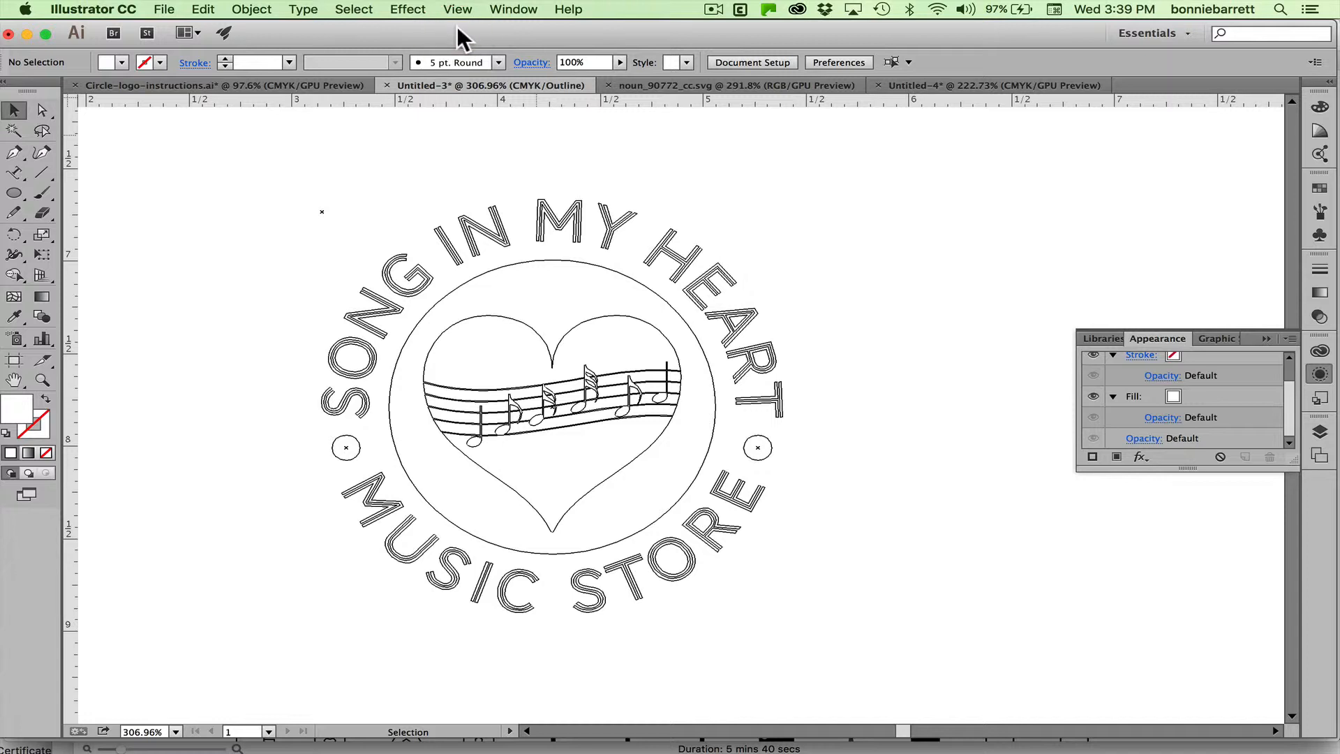
click(521, 253)
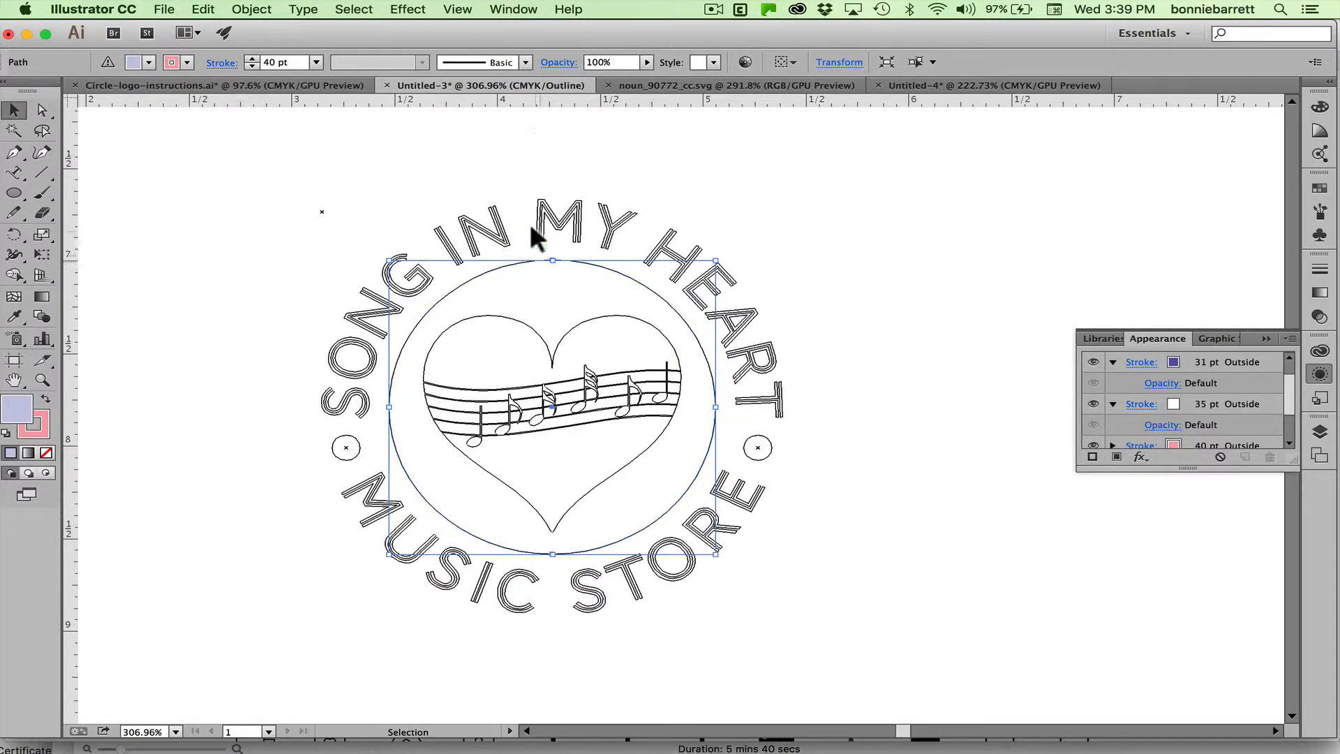
click(457, 9)
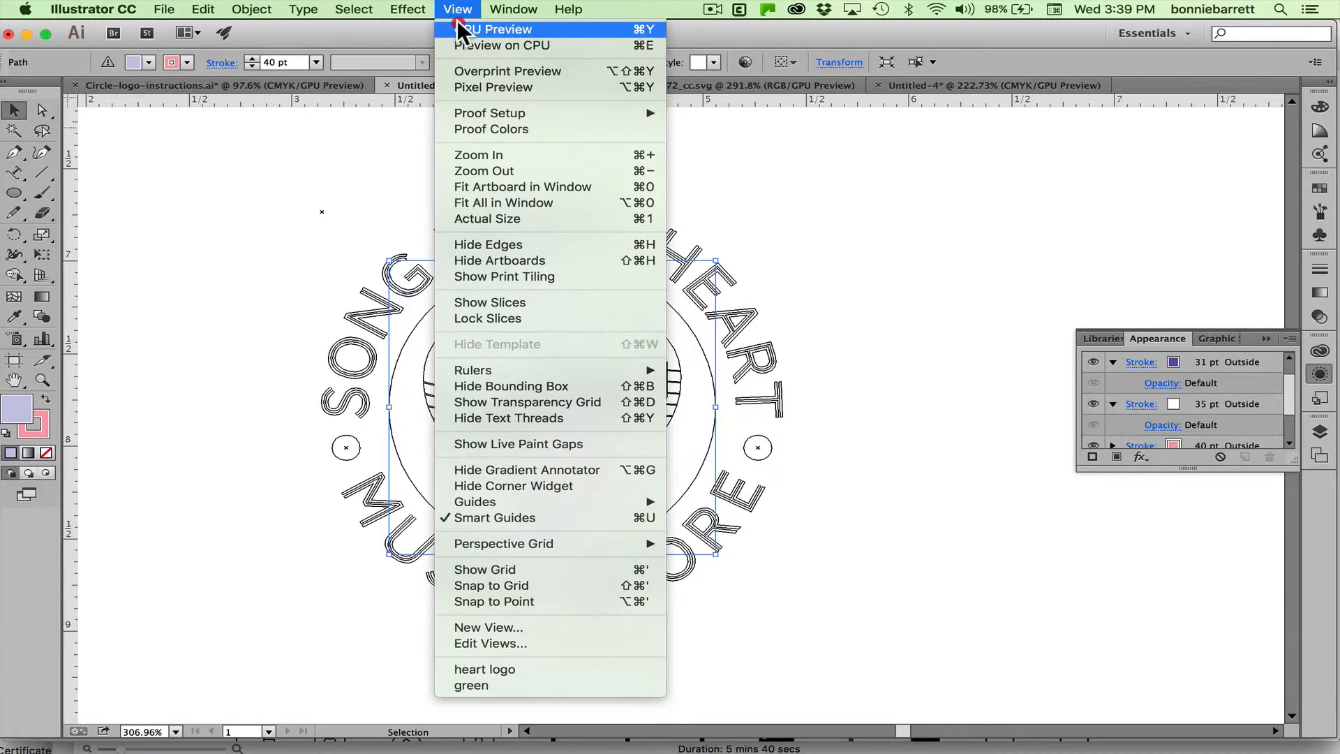
click(456, 23)
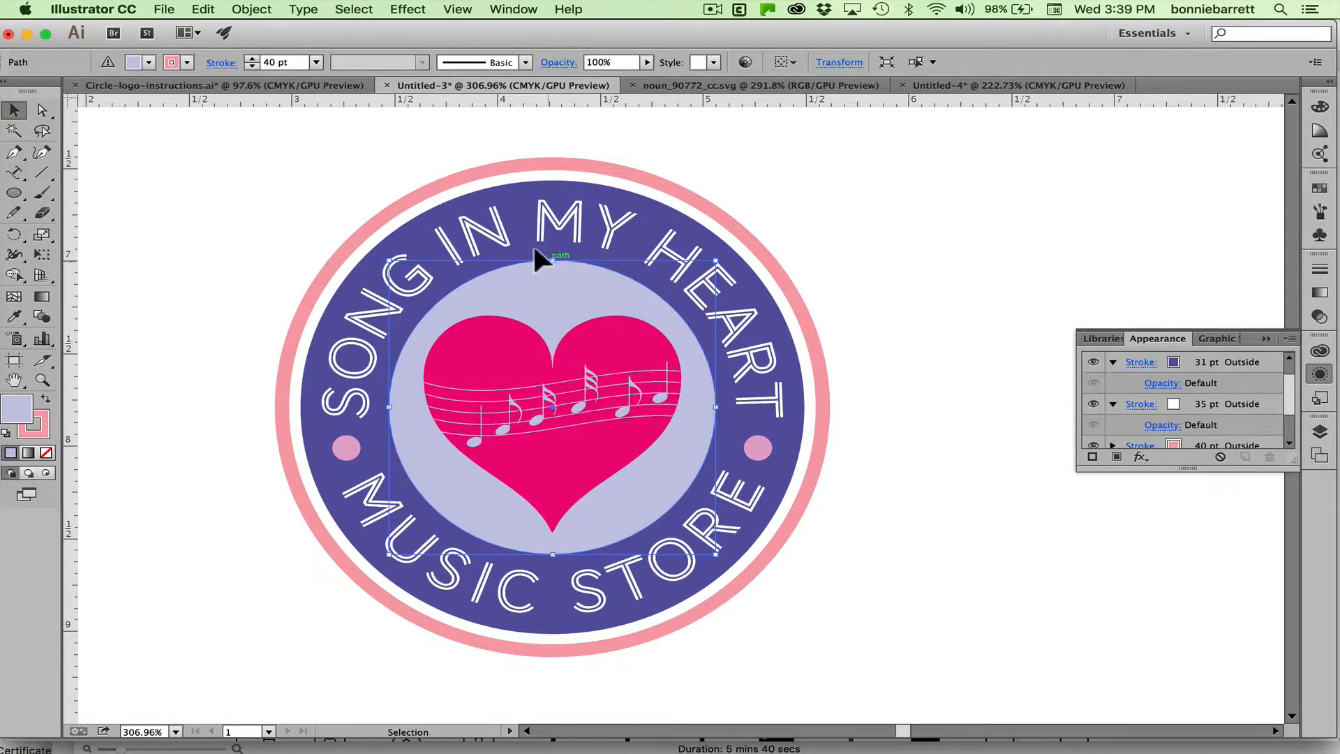
mouse_move(547, 262)
mouse_down()
mouse_move(639, 286)
mouse_move(893, 225)
mouse_move(991, 153)
mouse_up()
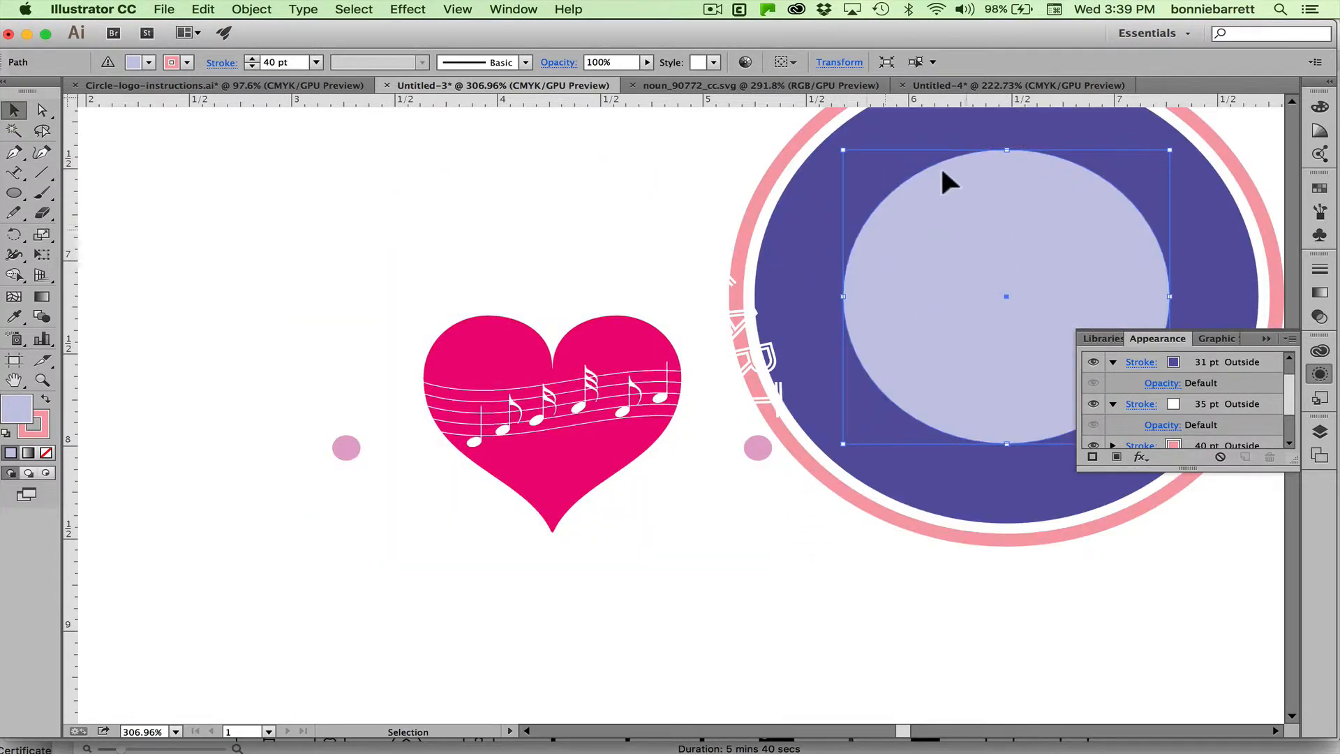
key(super+z)
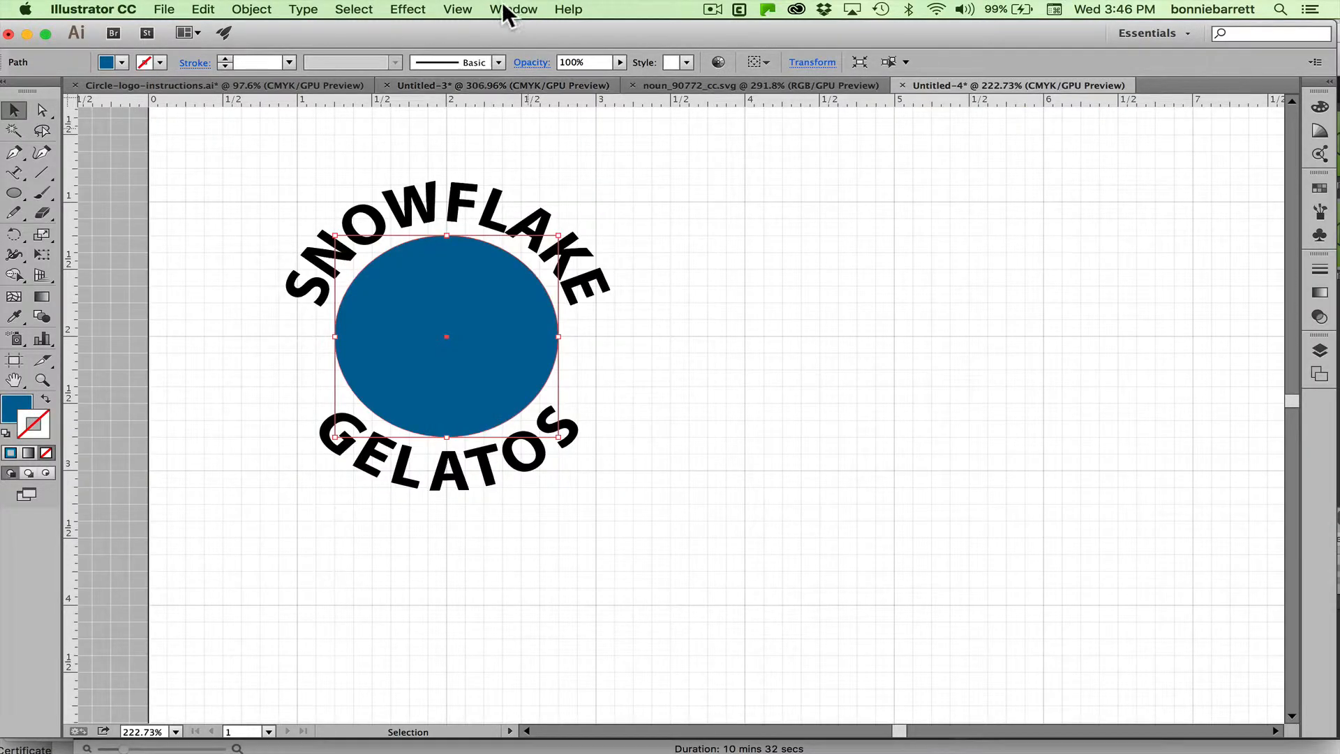
Show the Appearance settings for the blue inner circle in Untitled-4 and place them beside the SNOWFLAKE GELATOS logo
click(457, 10)
mouse_move(513, 9)
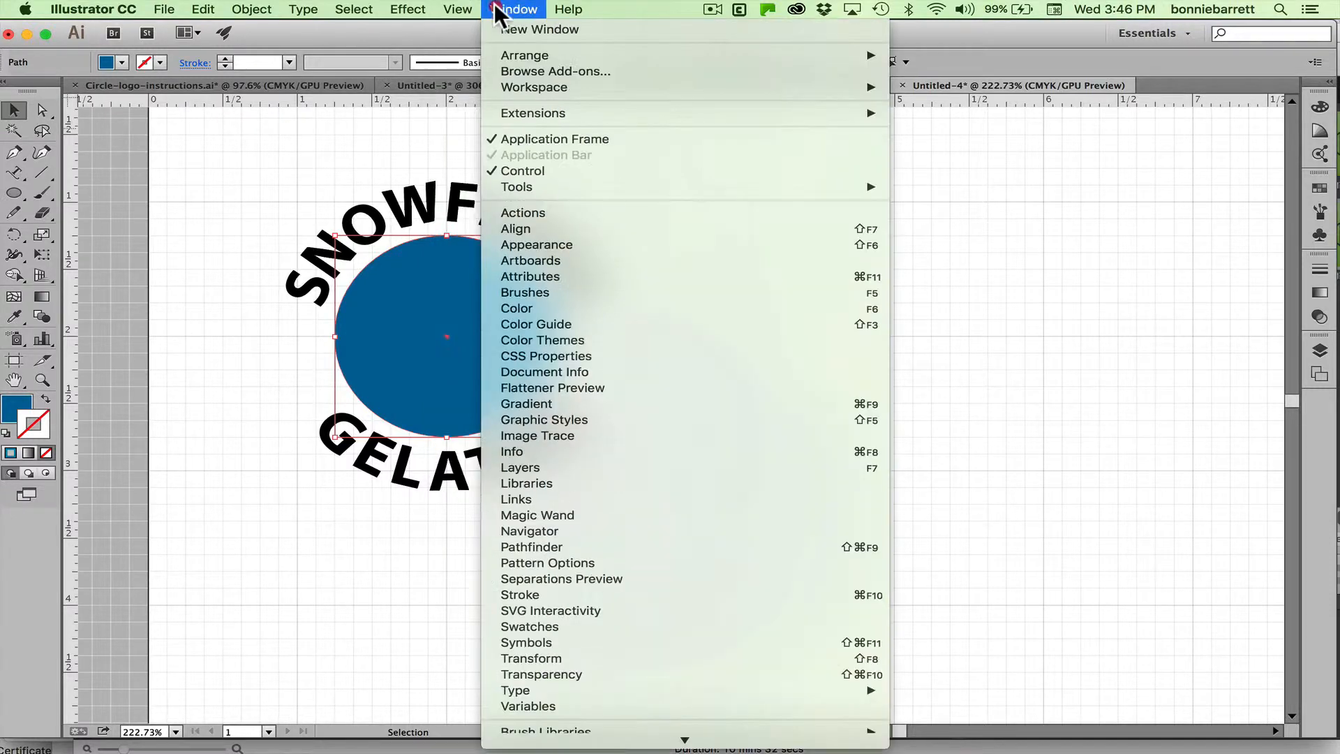
click(531, 245)
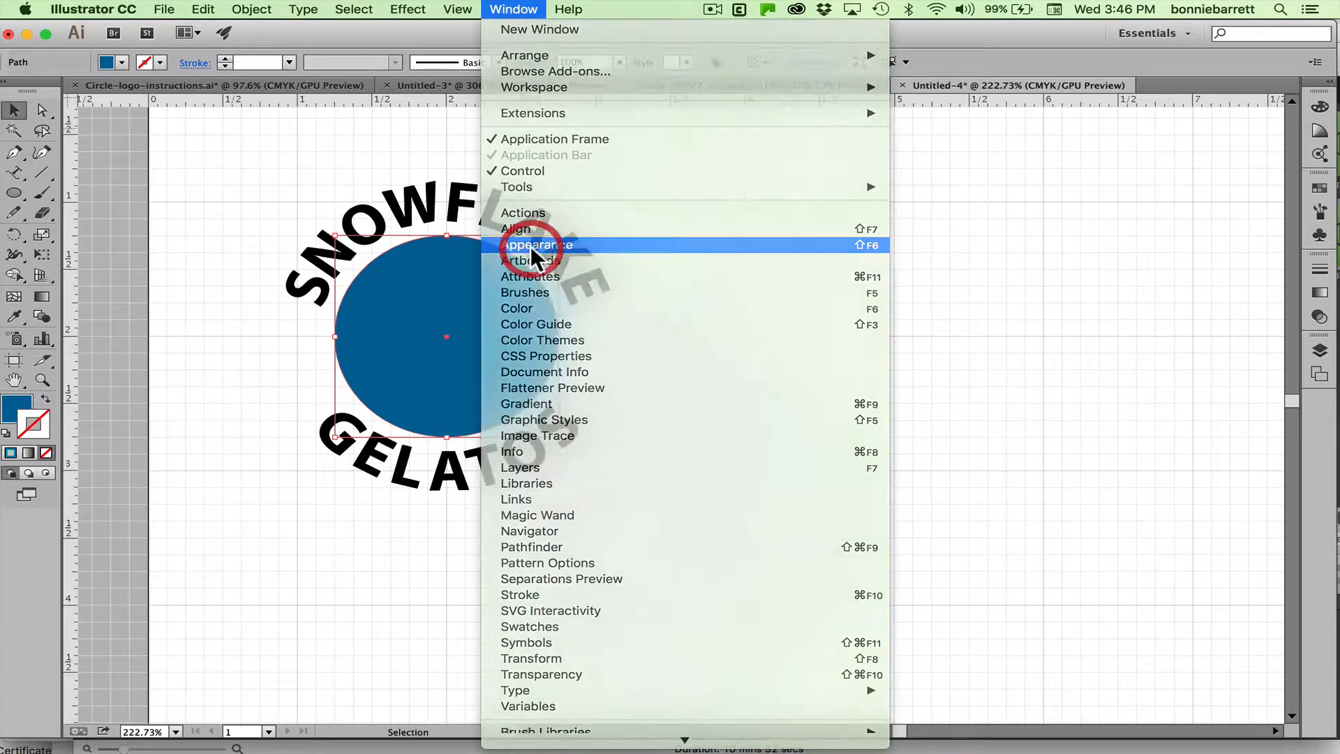
drag(994, 141, 796, 119)
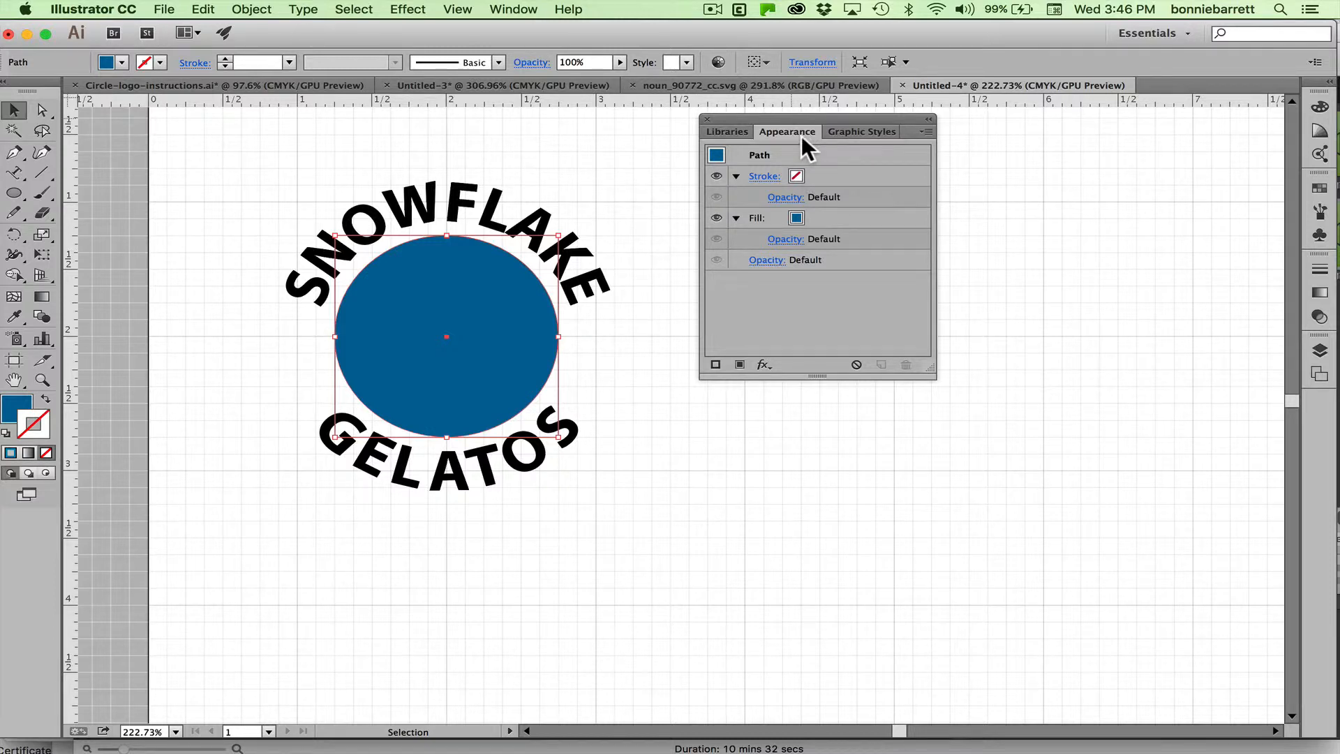
Give the blue inner circle a 20 pt stroke in the dark teal swatch of the last colour group
click(793, 173)
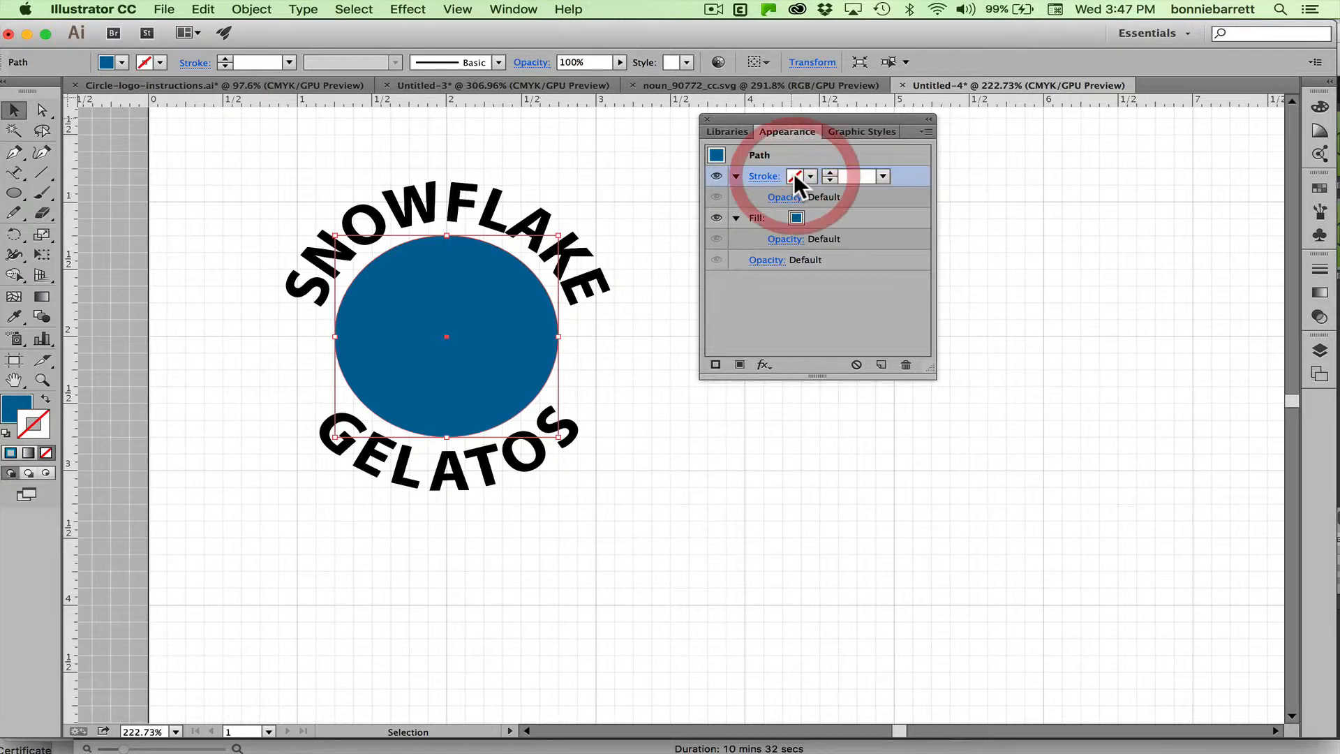
click(808, 174)
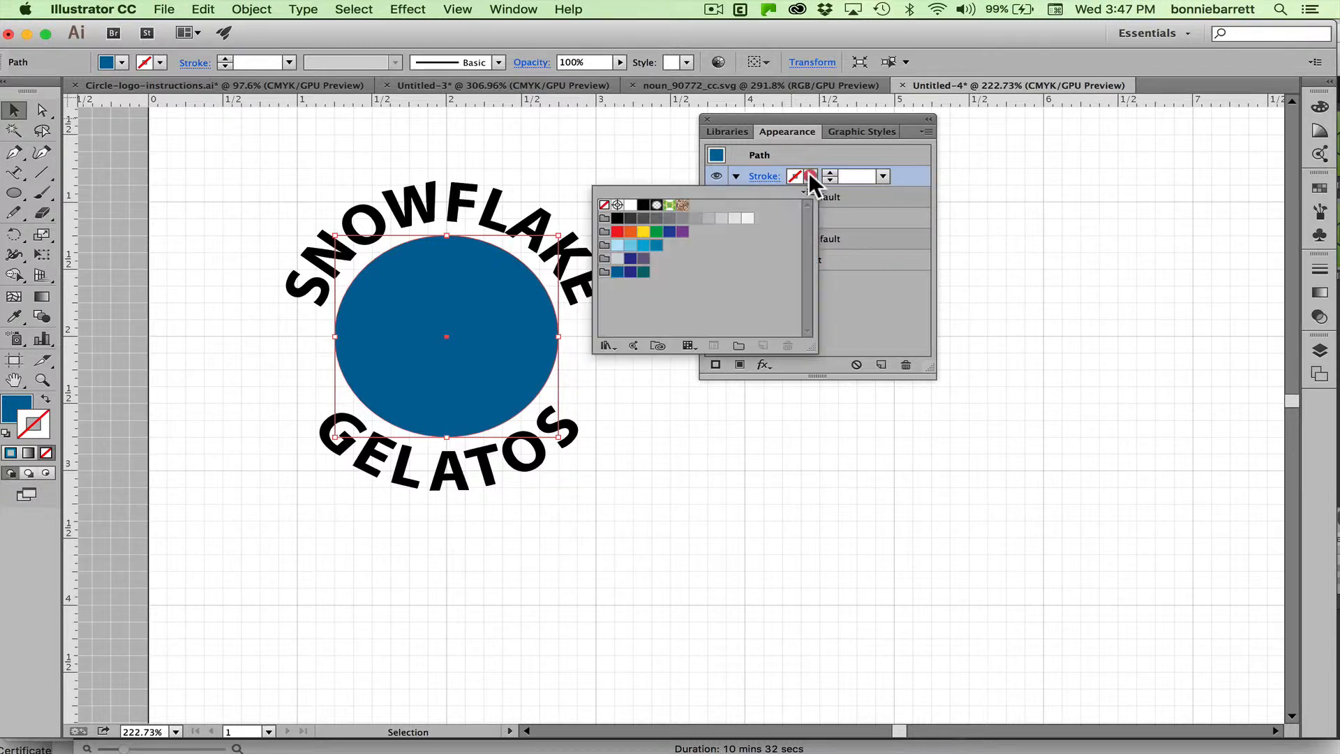
click(637, 266)
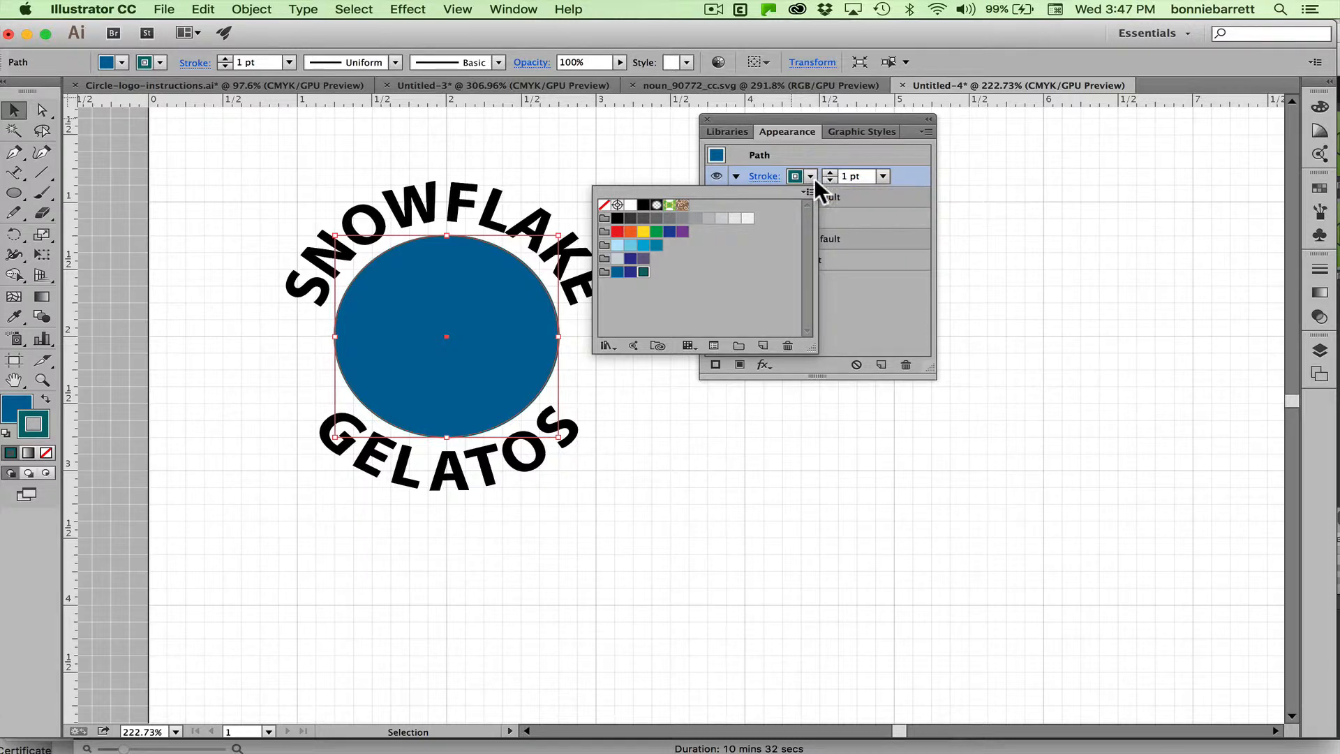
click(882, 176)
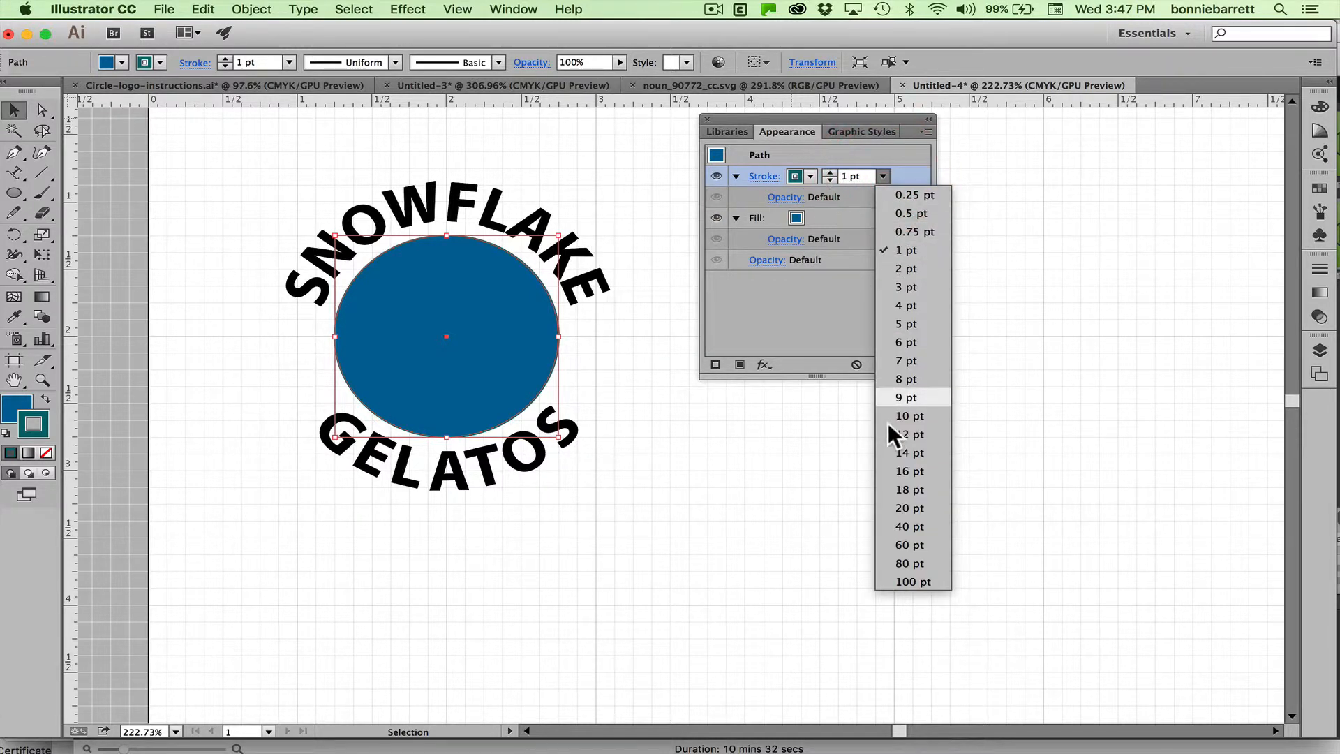
click(904, 507)
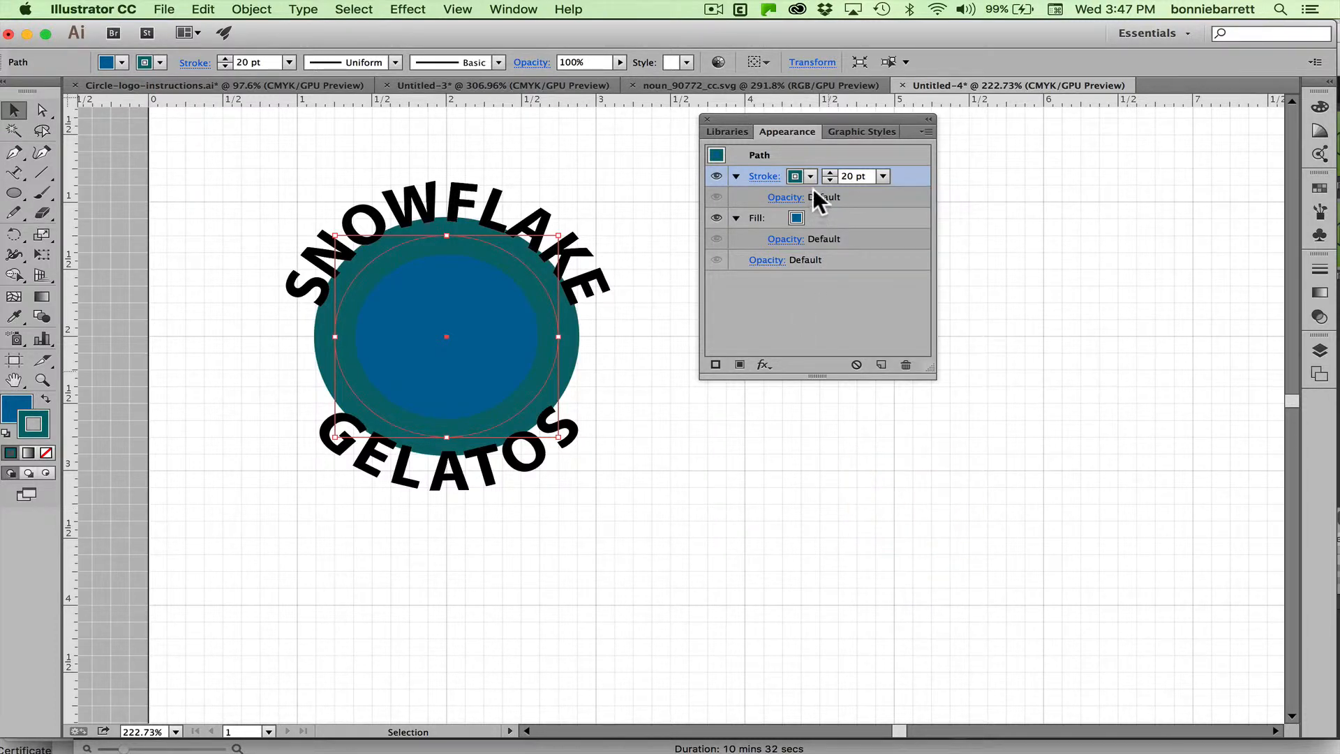
Align the teal stroke to the outside of the circle and increase its weight to 36 pt
click(760, 174)
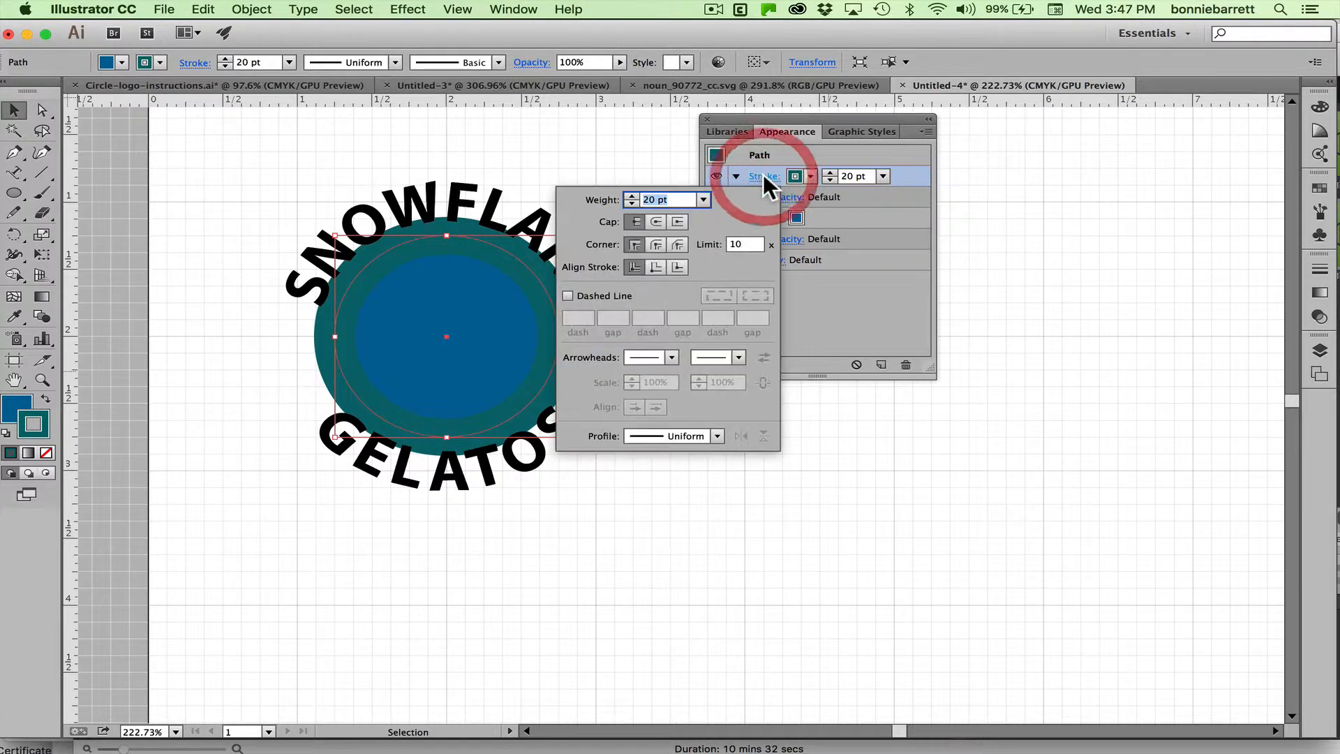
click(678, 266)
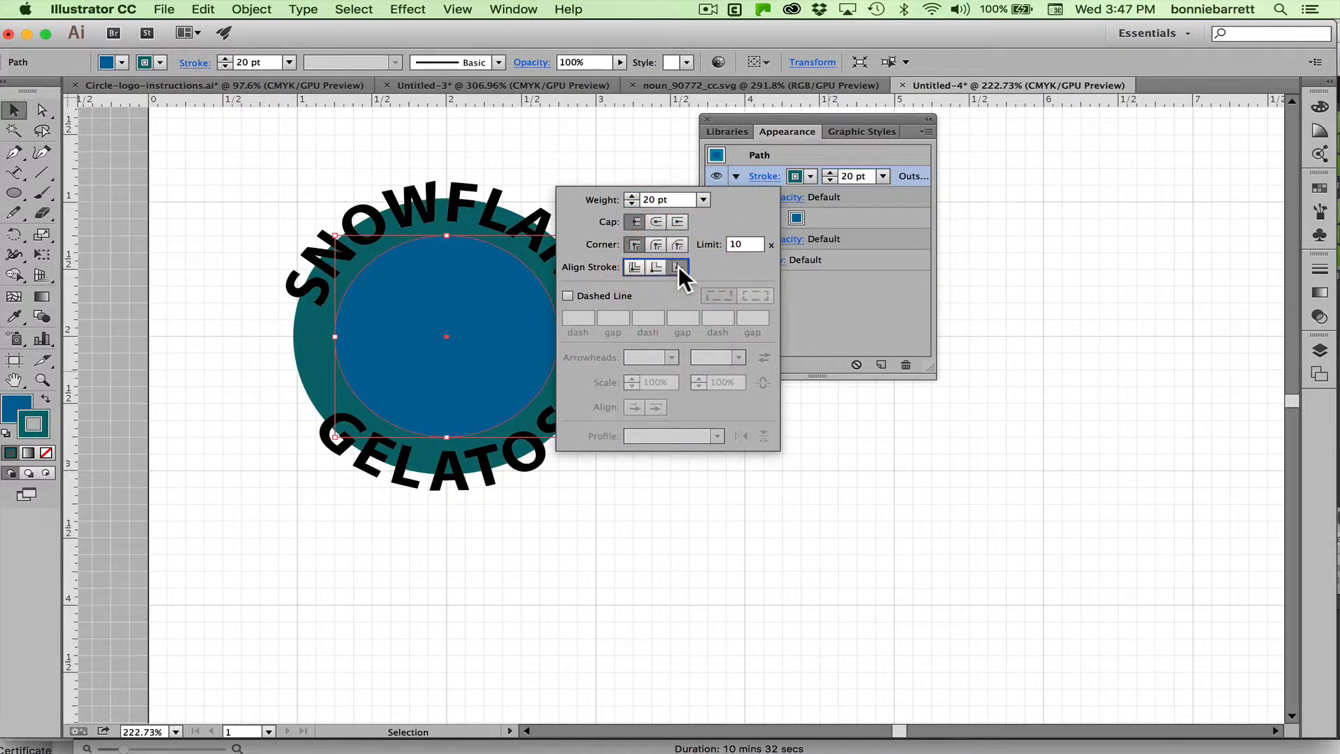
click(826, 172)
click(827, 172)
click(826, 172)
click(826, 172)
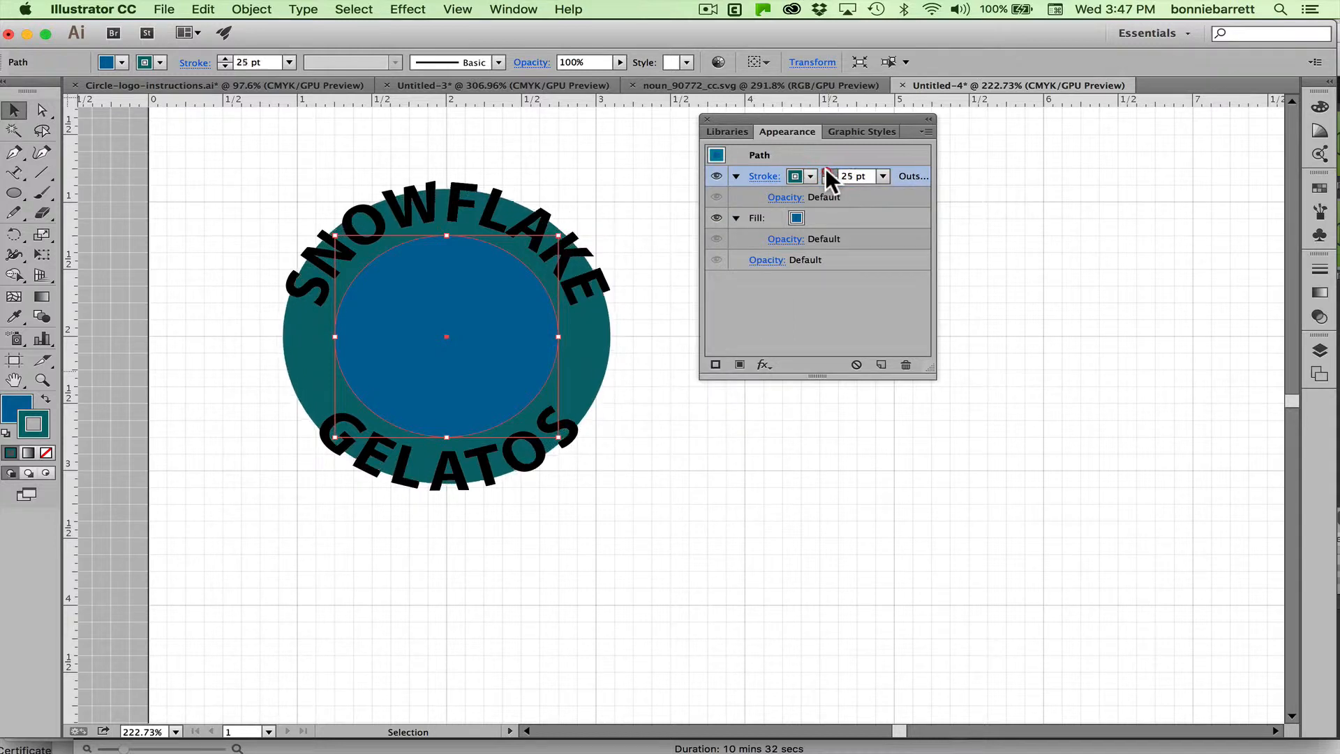
click(826, 172)
click(826, 171)
click(827, 172)
click(827, 171)
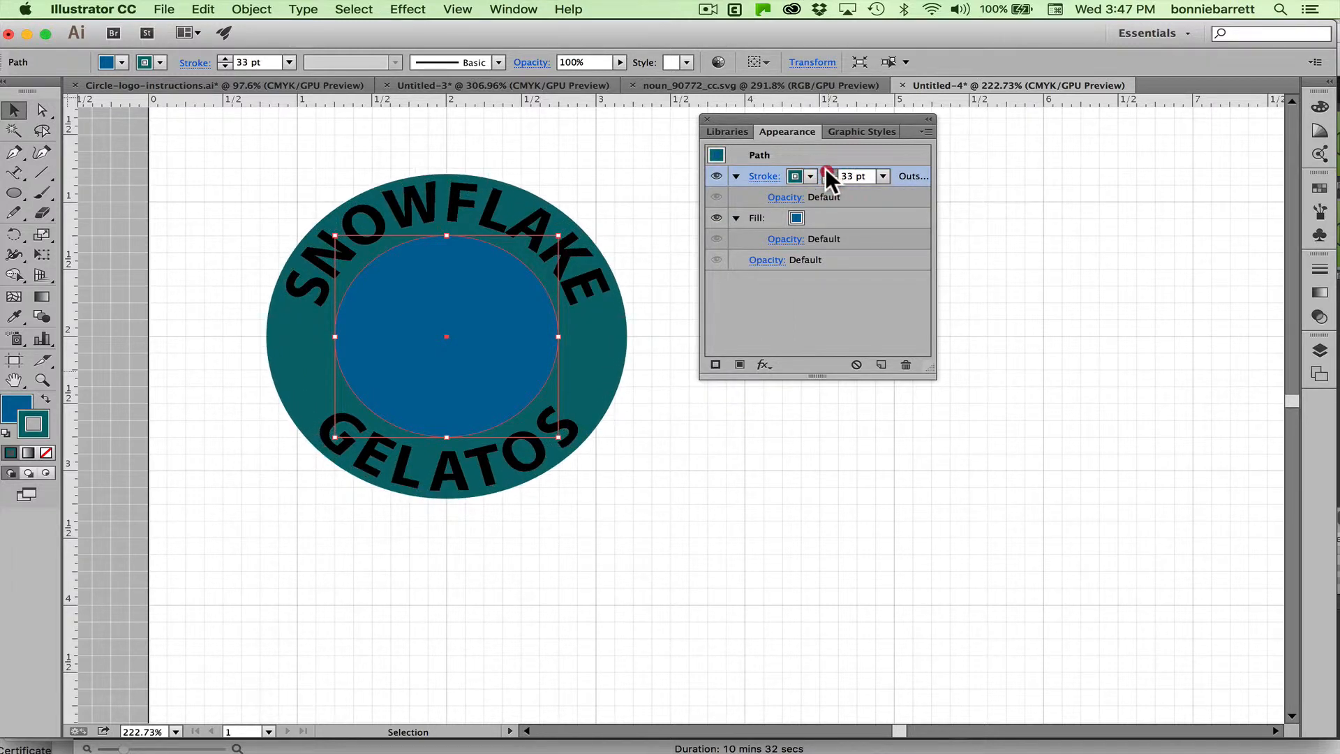
click(827, 172)
click(826, 172)
click(826, 172)
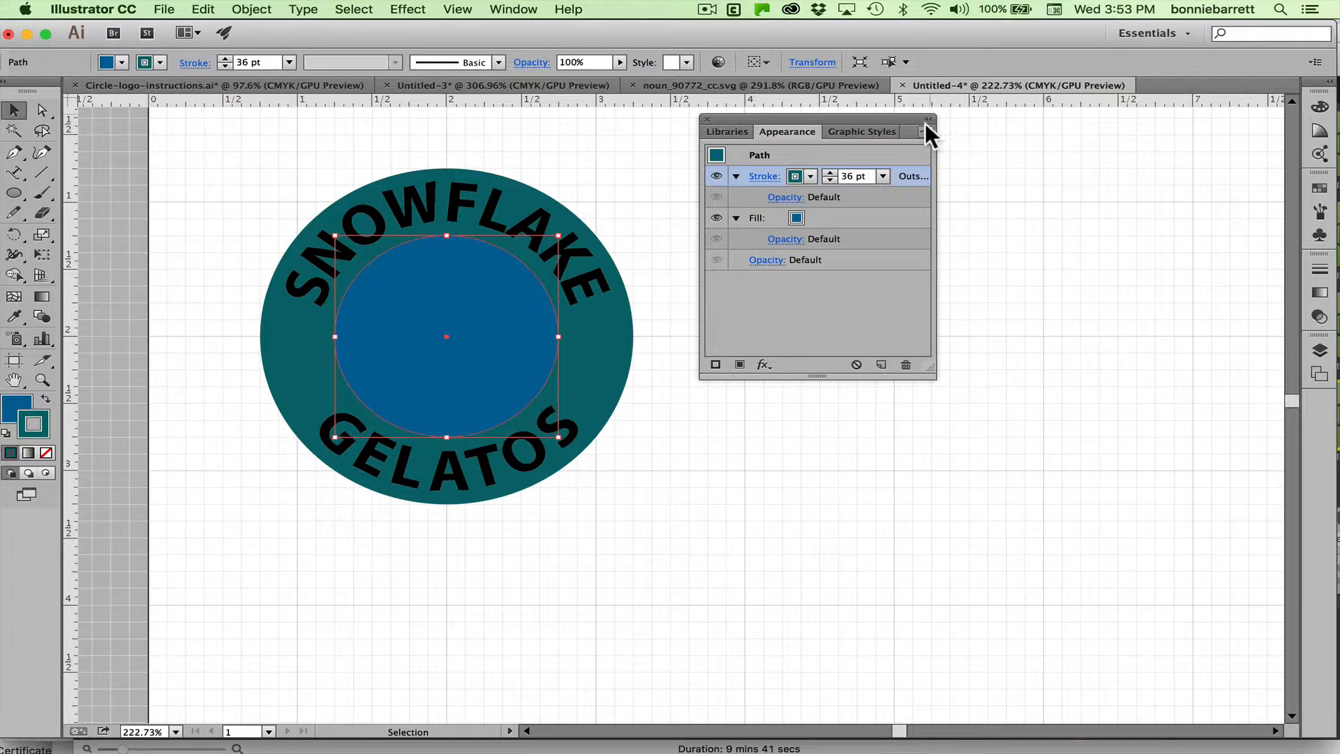
Add a second stroke to the circle and align it to the outside
click(925, 131)
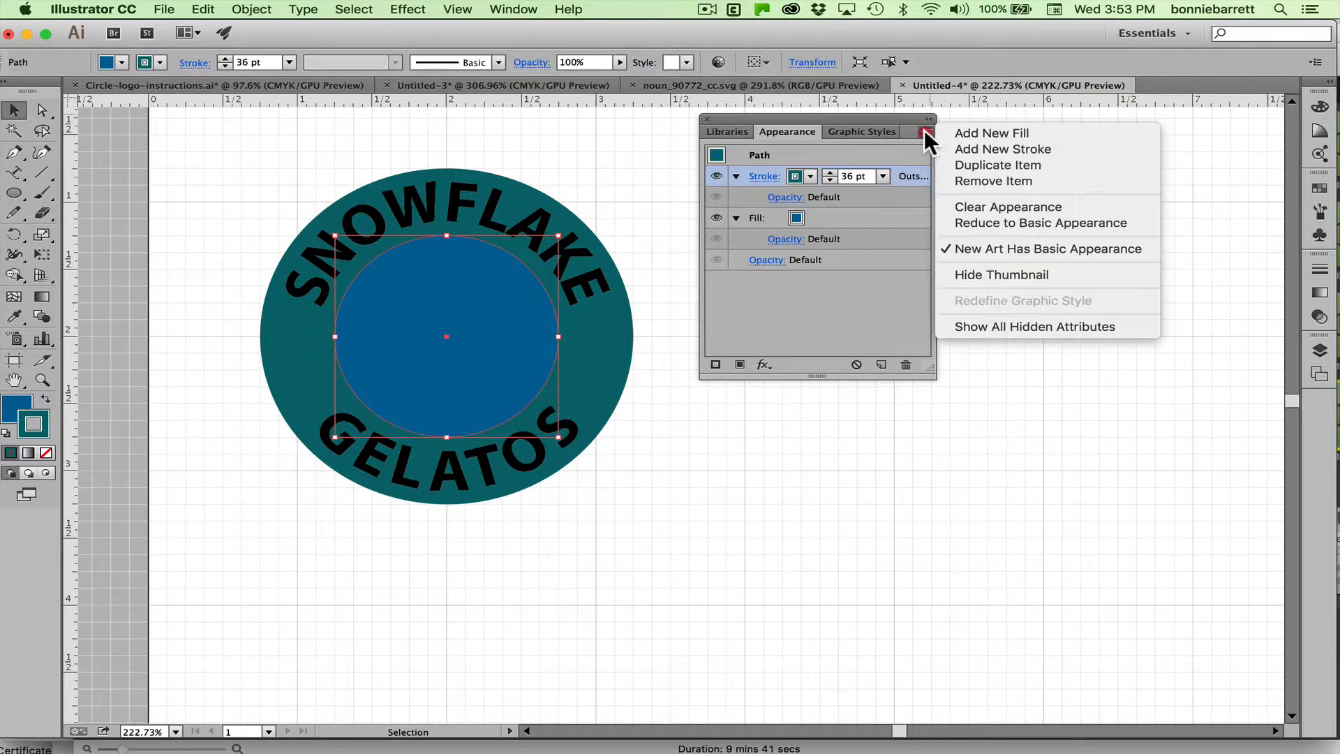
click(987, 149)
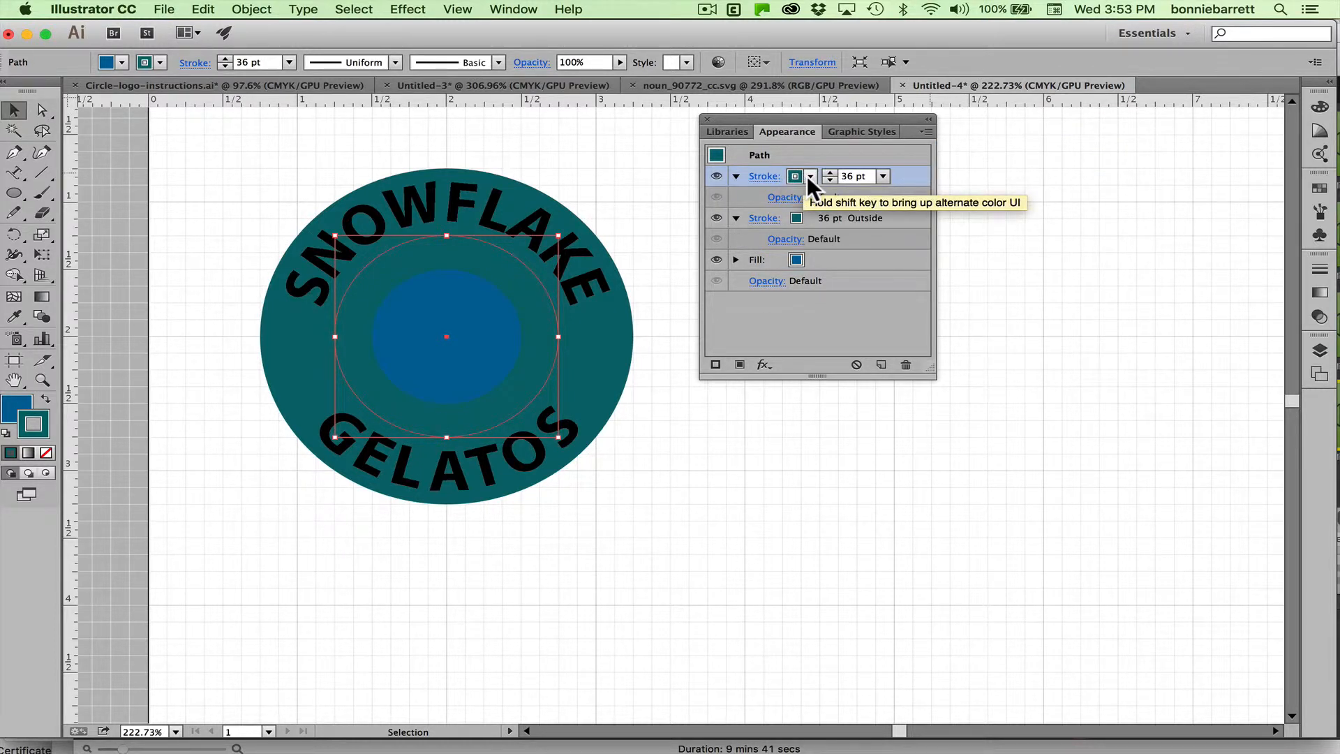
click(764, 176)
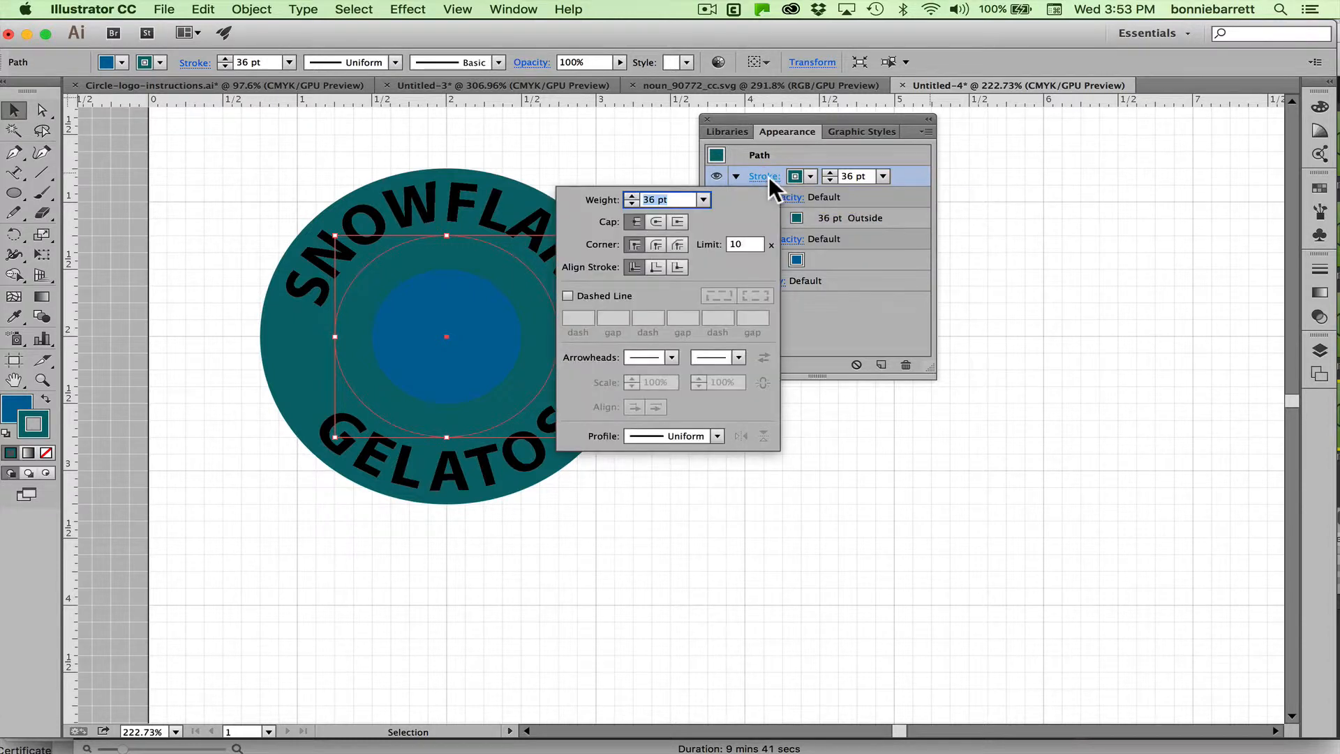
click(673, 265)
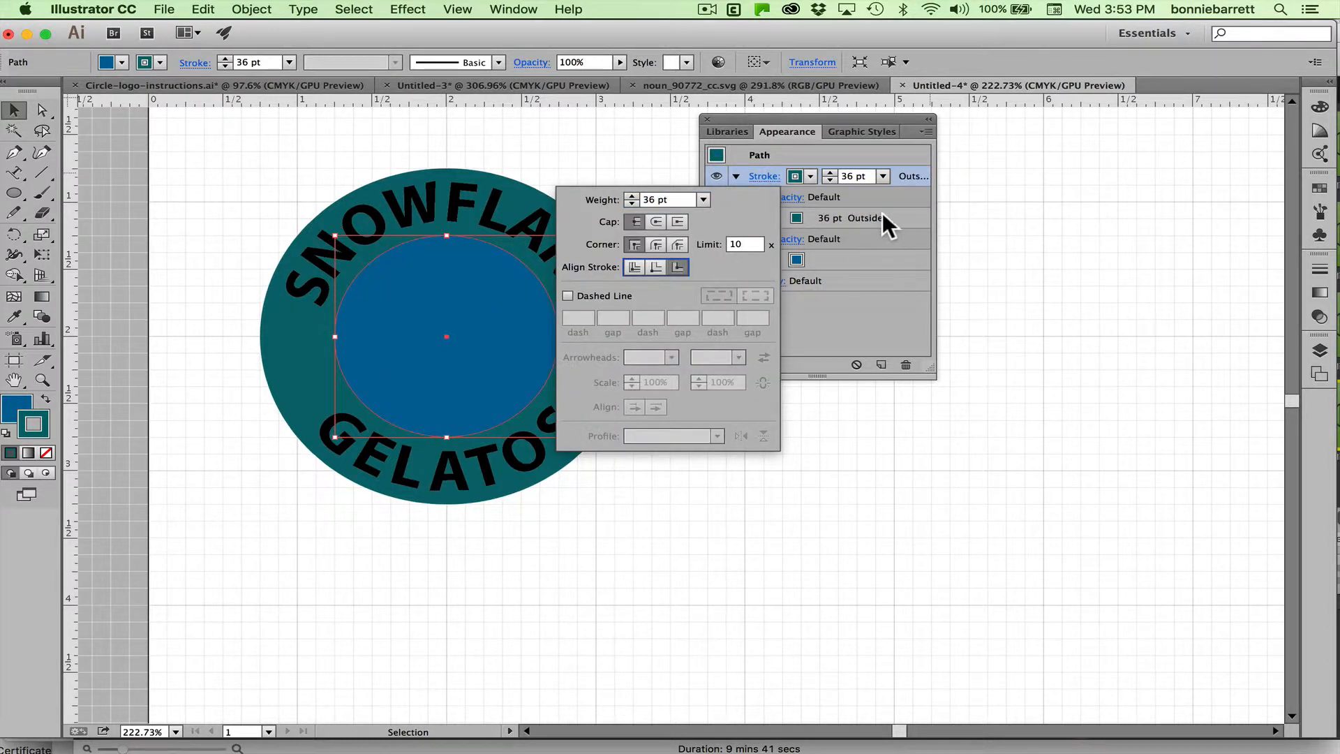
click(900, 216)
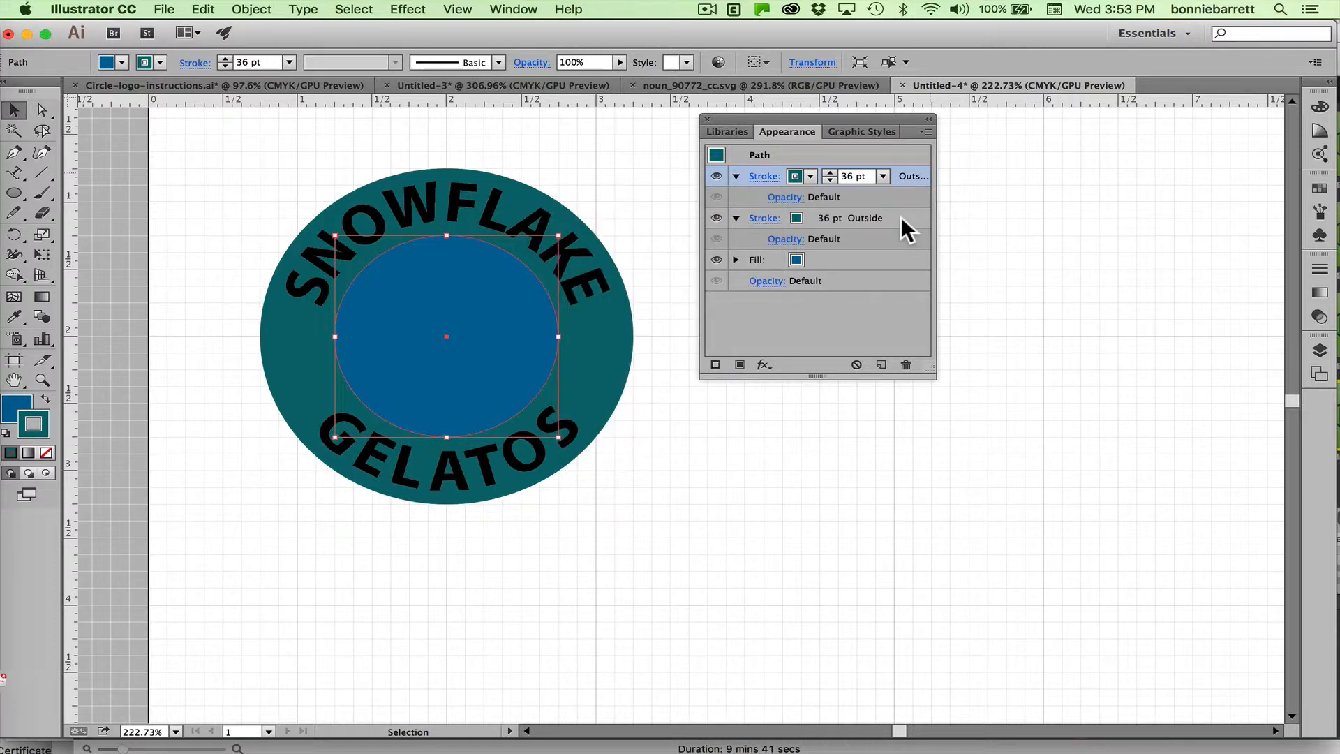
Colour the lower of the circle's two strokes white and increase its weight to 43 pt
click(767, 217)
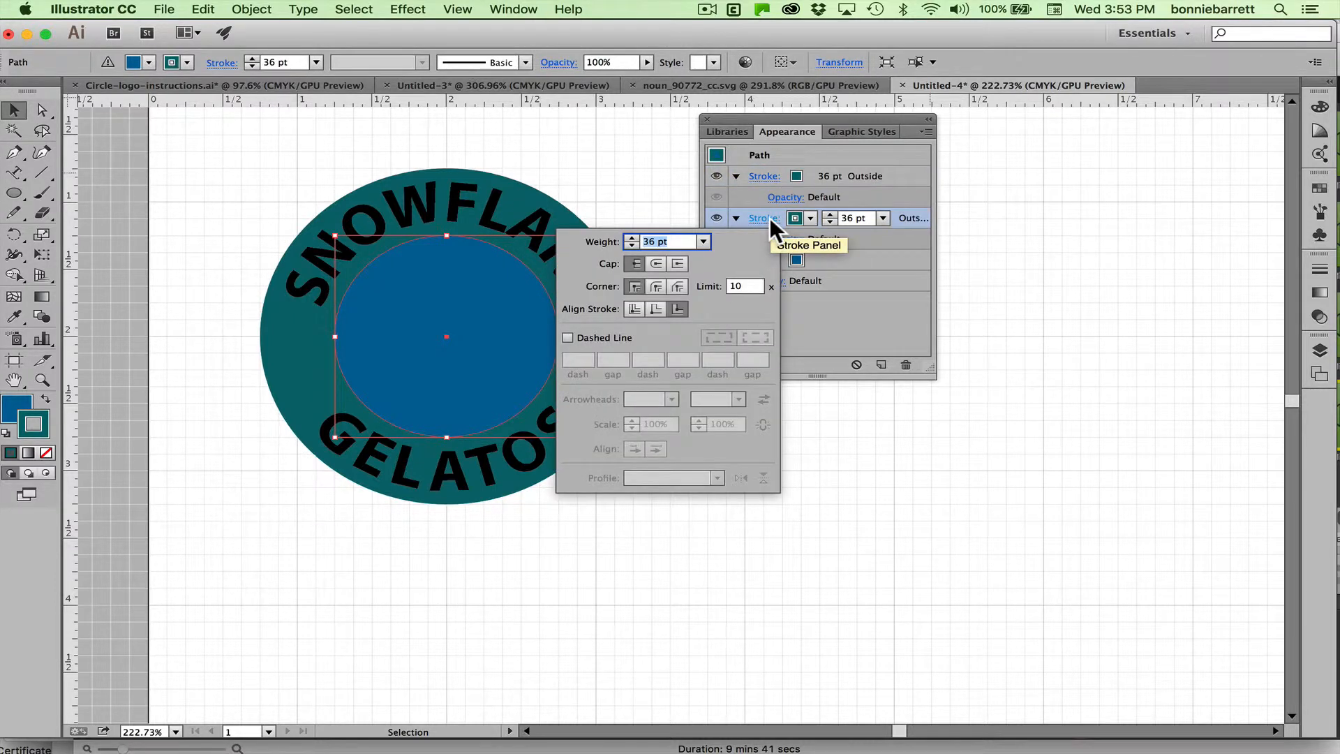
click(809, 216)
click(809, 216)
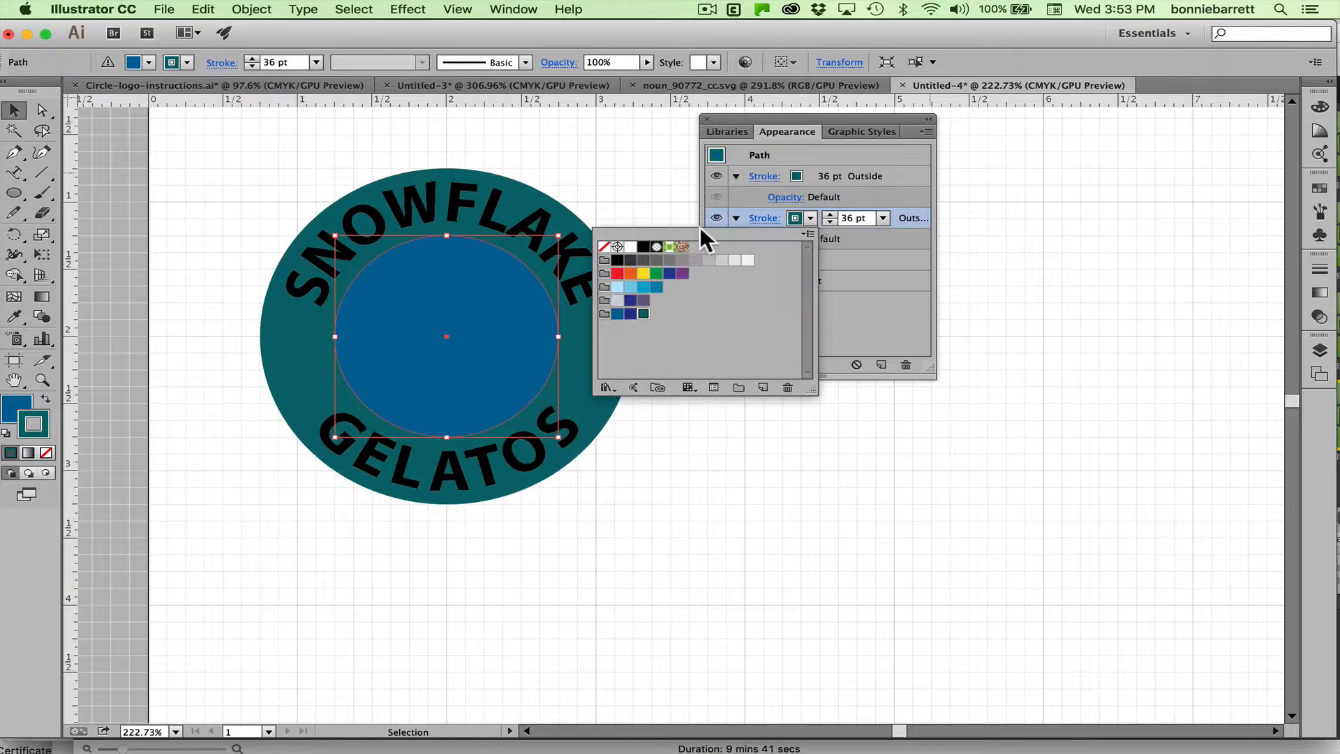
click(628, 246)
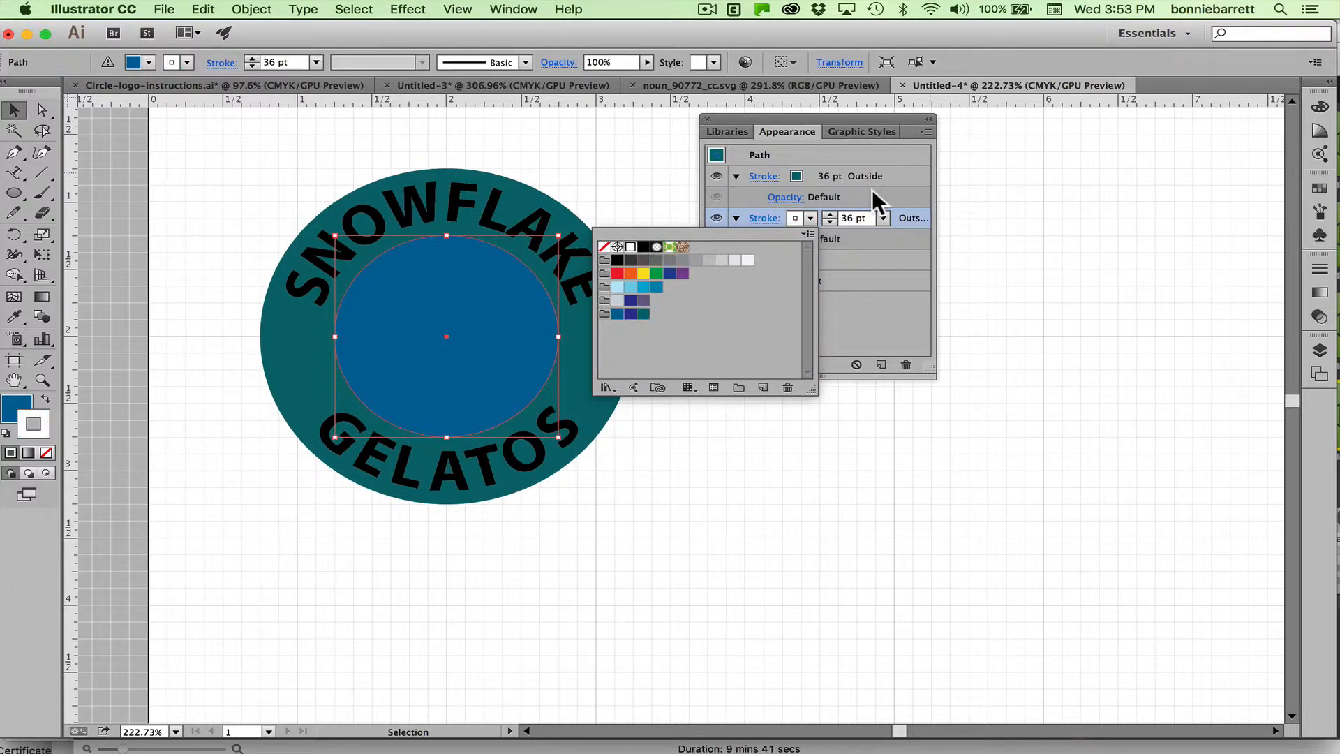
click(827, 212)
click(827, 212)
click(828, 212)
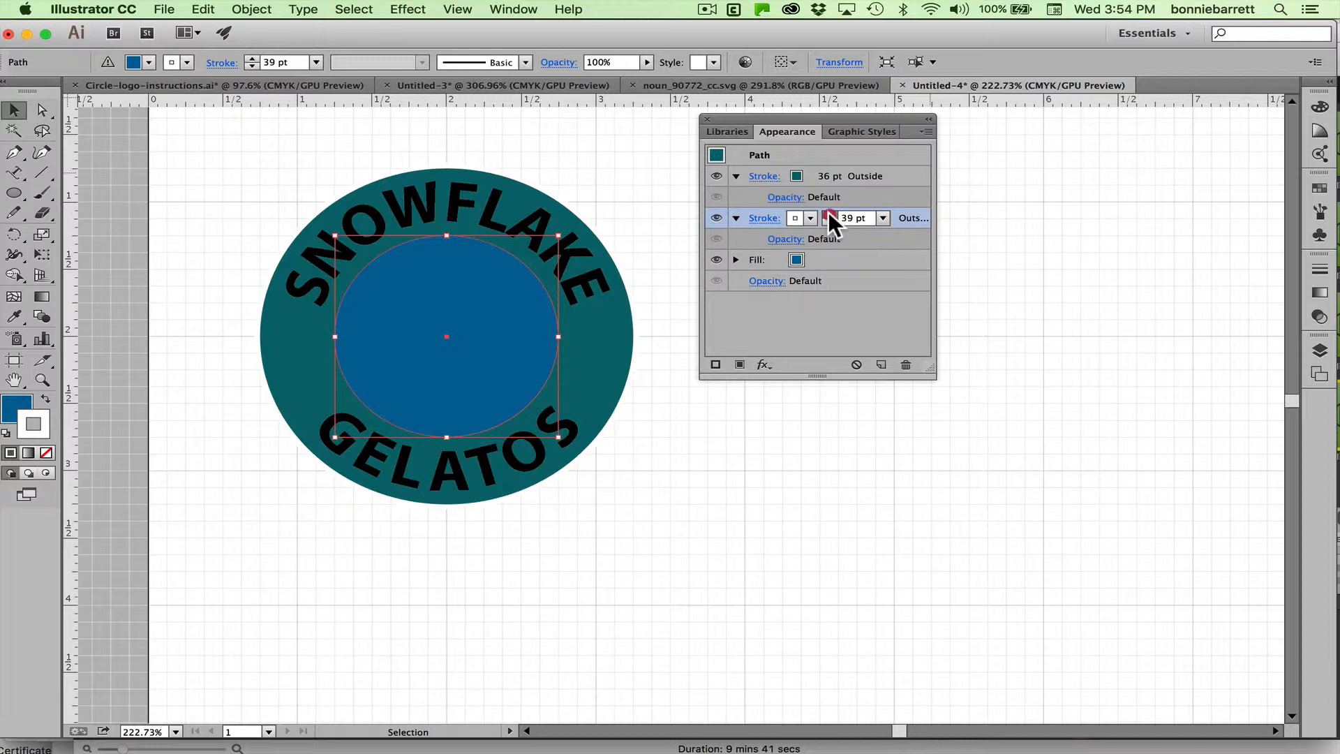
click(827, 212)
click(827, 212)
click(828, 212)
click(829, 222)
Add a third stroke to the circle above the white one and align it to the outside
click(42, 379)
drag(258, 176, 460, 257)
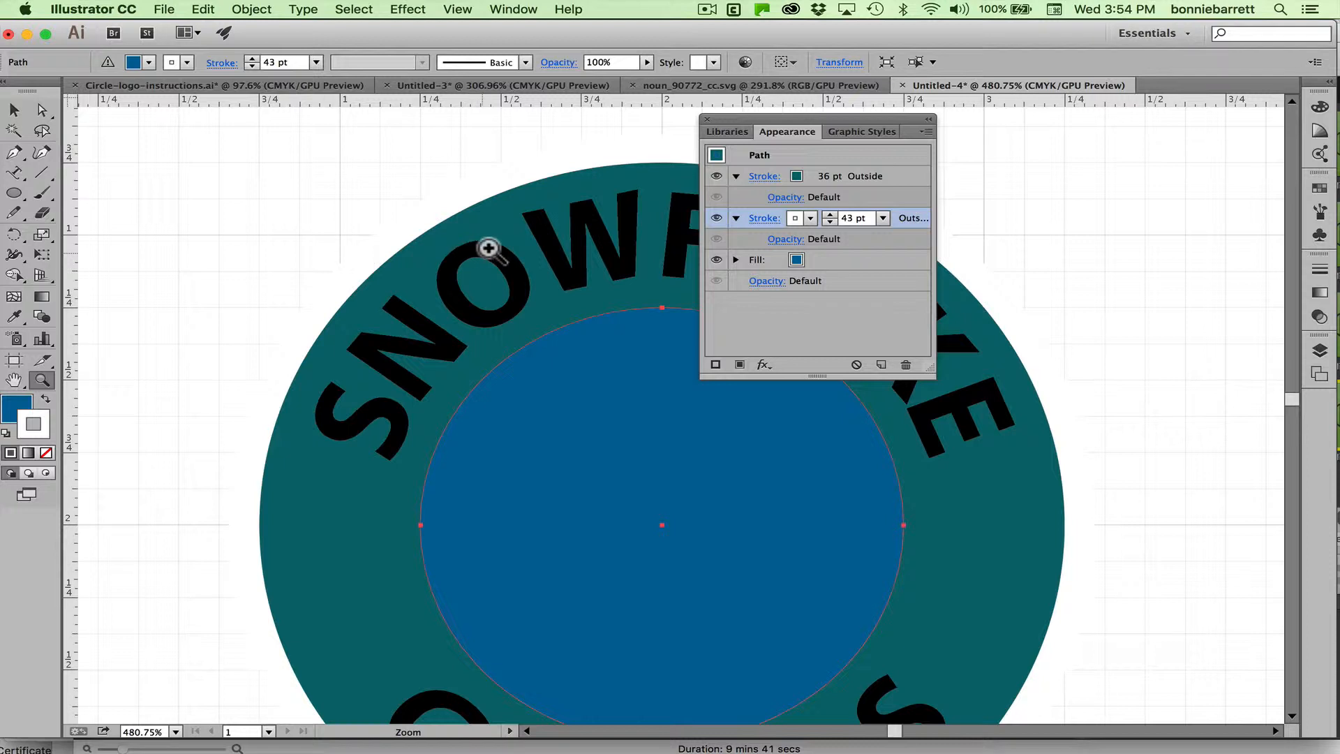
click(925, 132)
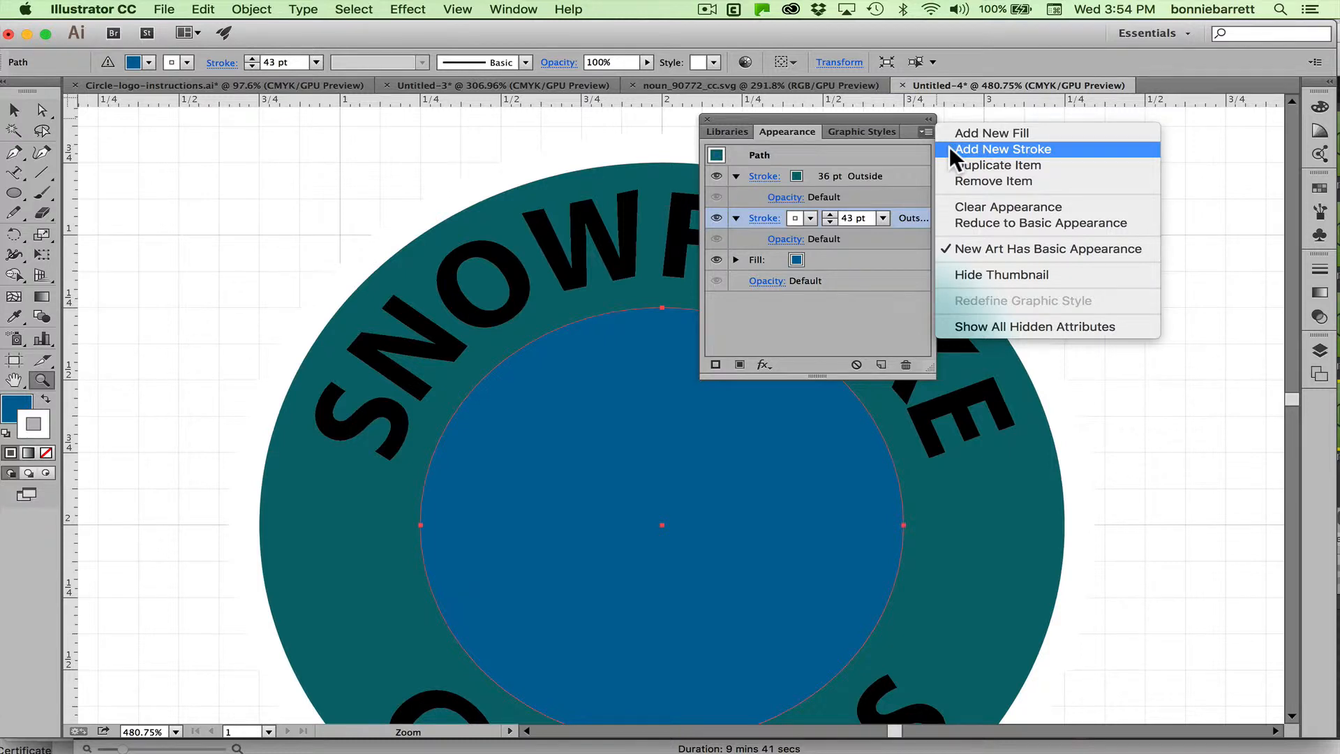
click(949, 145)
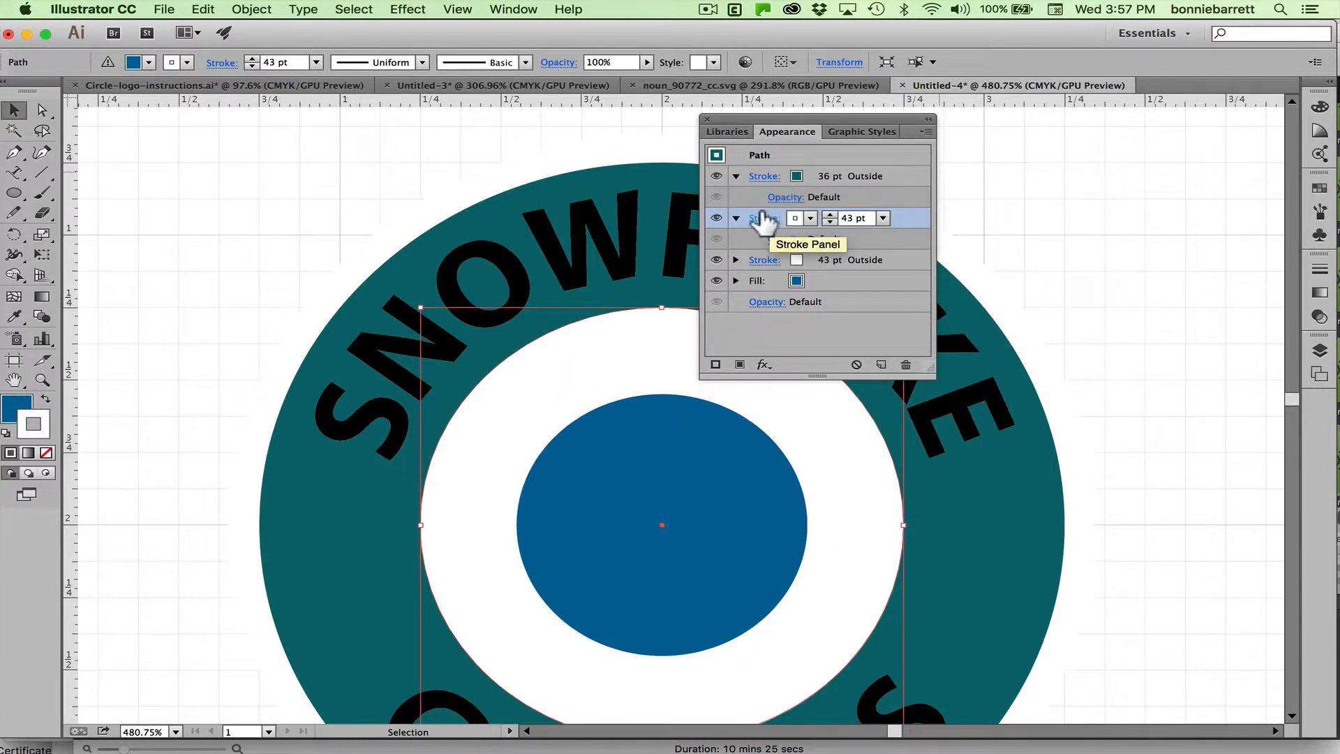
click(764, 219)
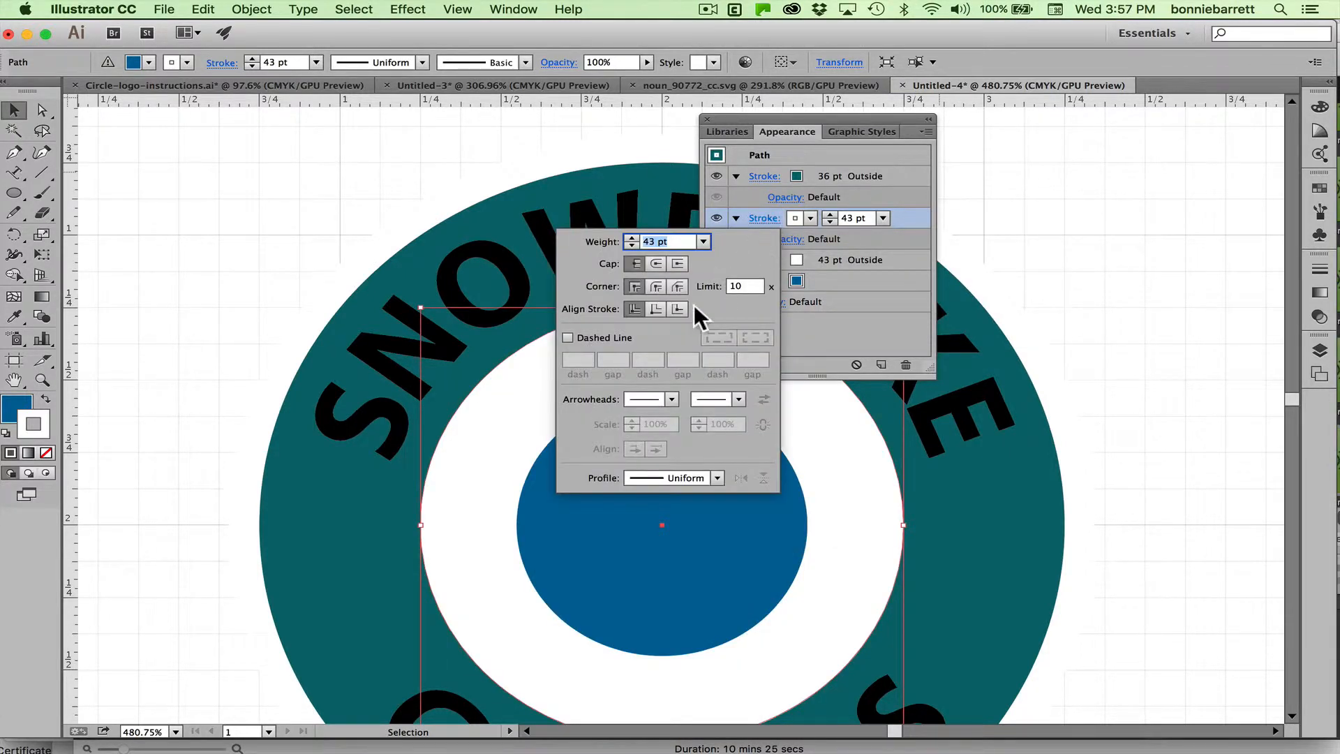
click(676, 307)
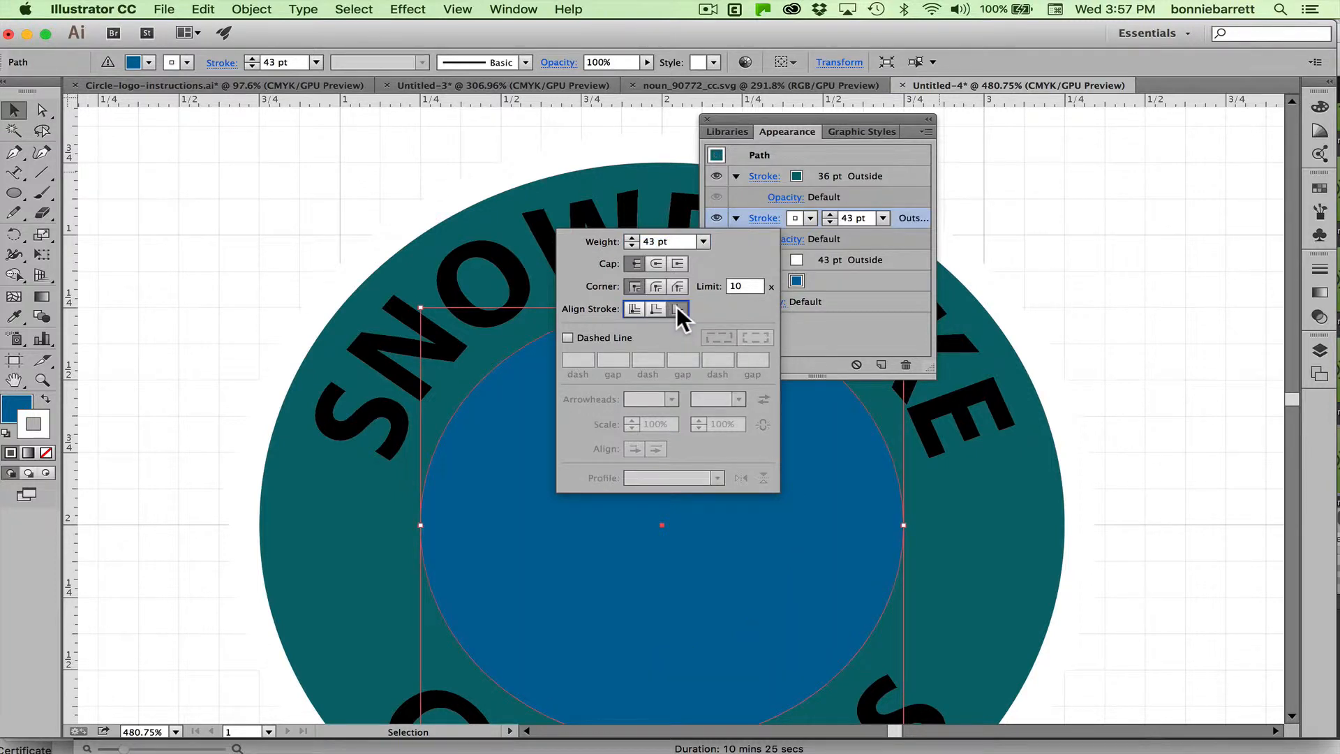
Colour the lowest of the circle's three strokes bright blue
click(855, 261)
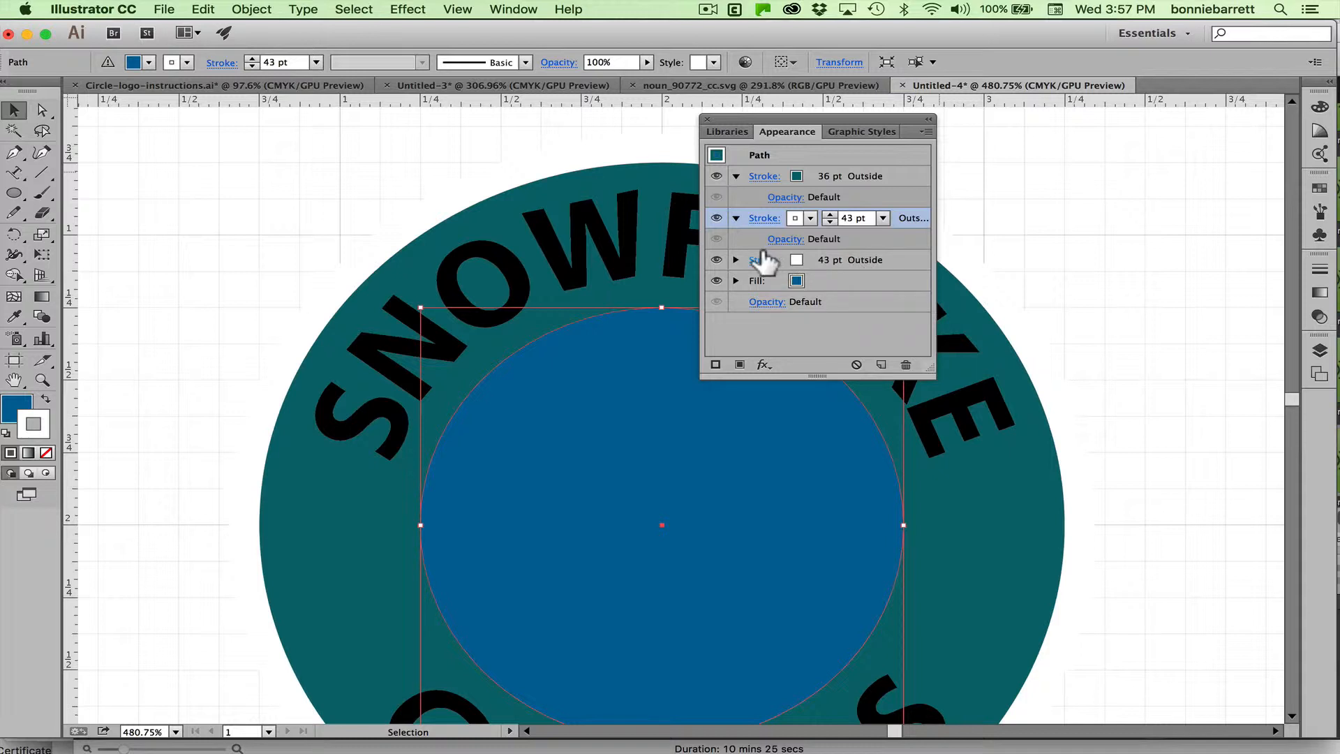
click(764, 259)
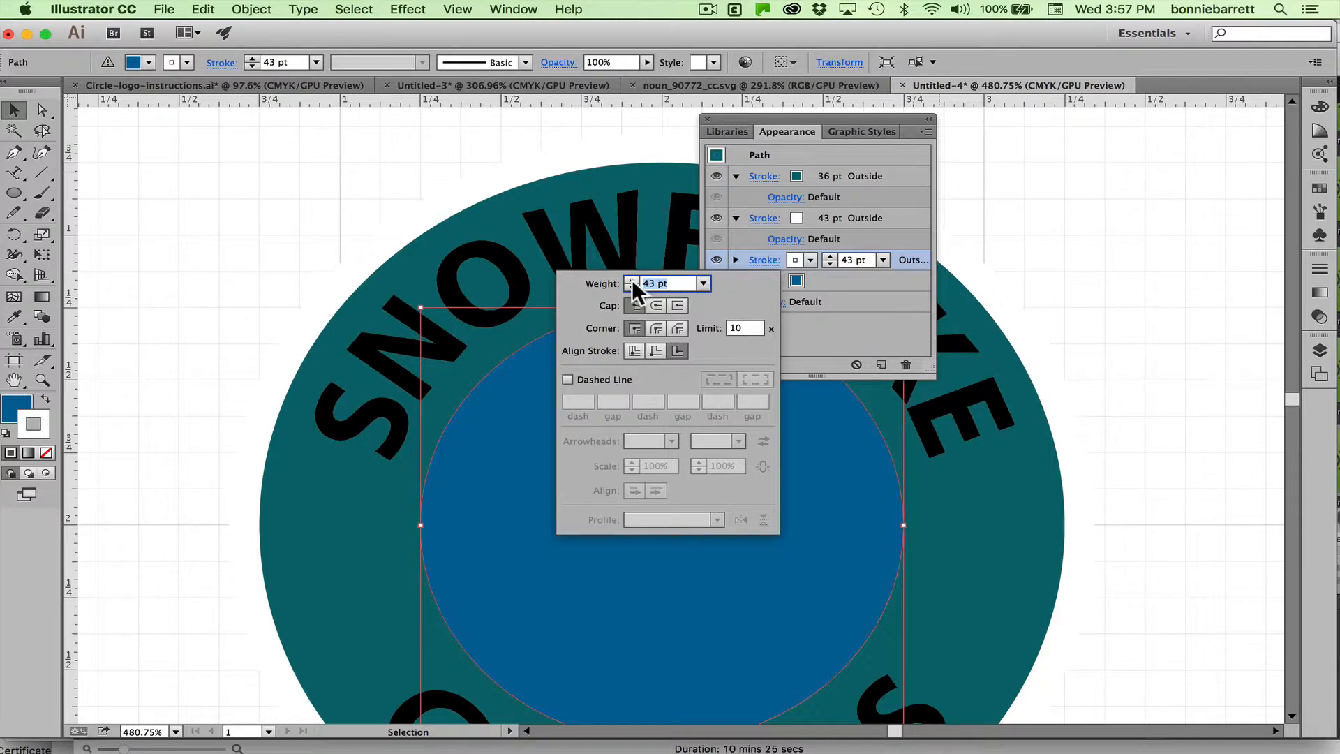
click(809, 260)
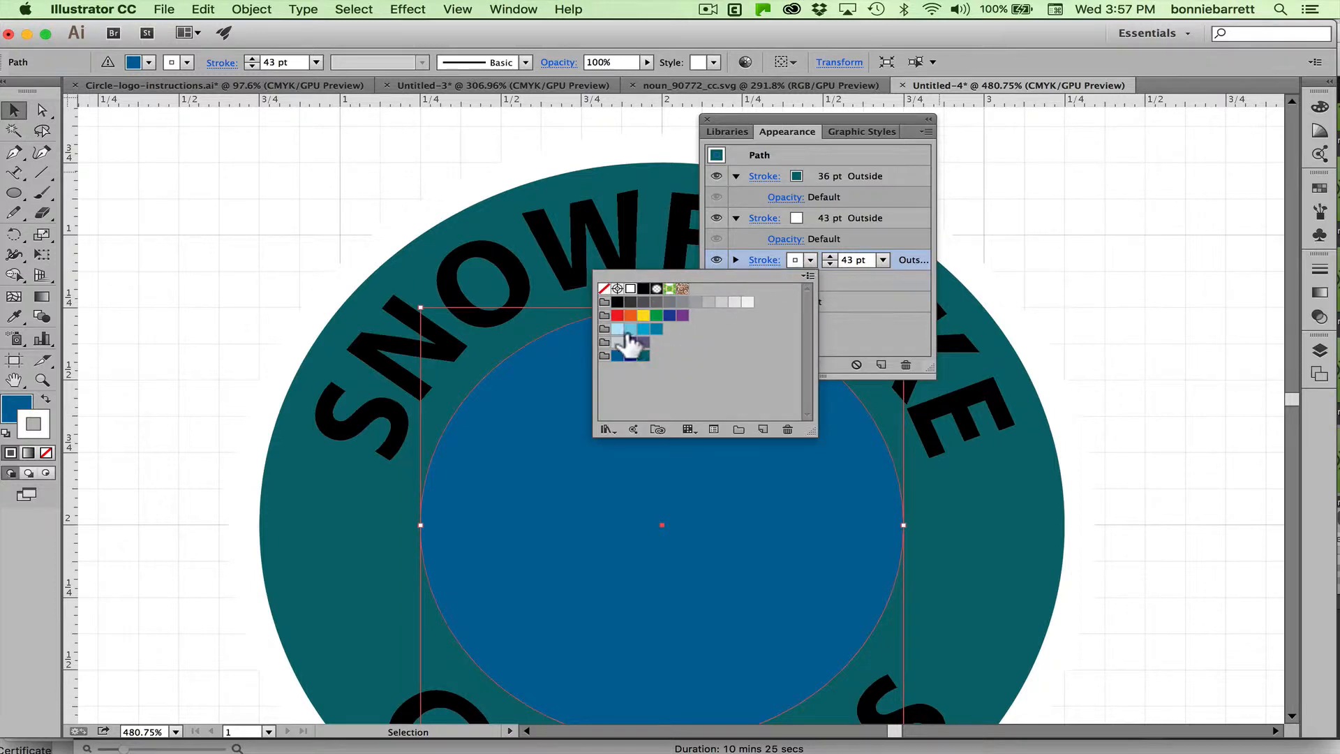
click(641, 327)
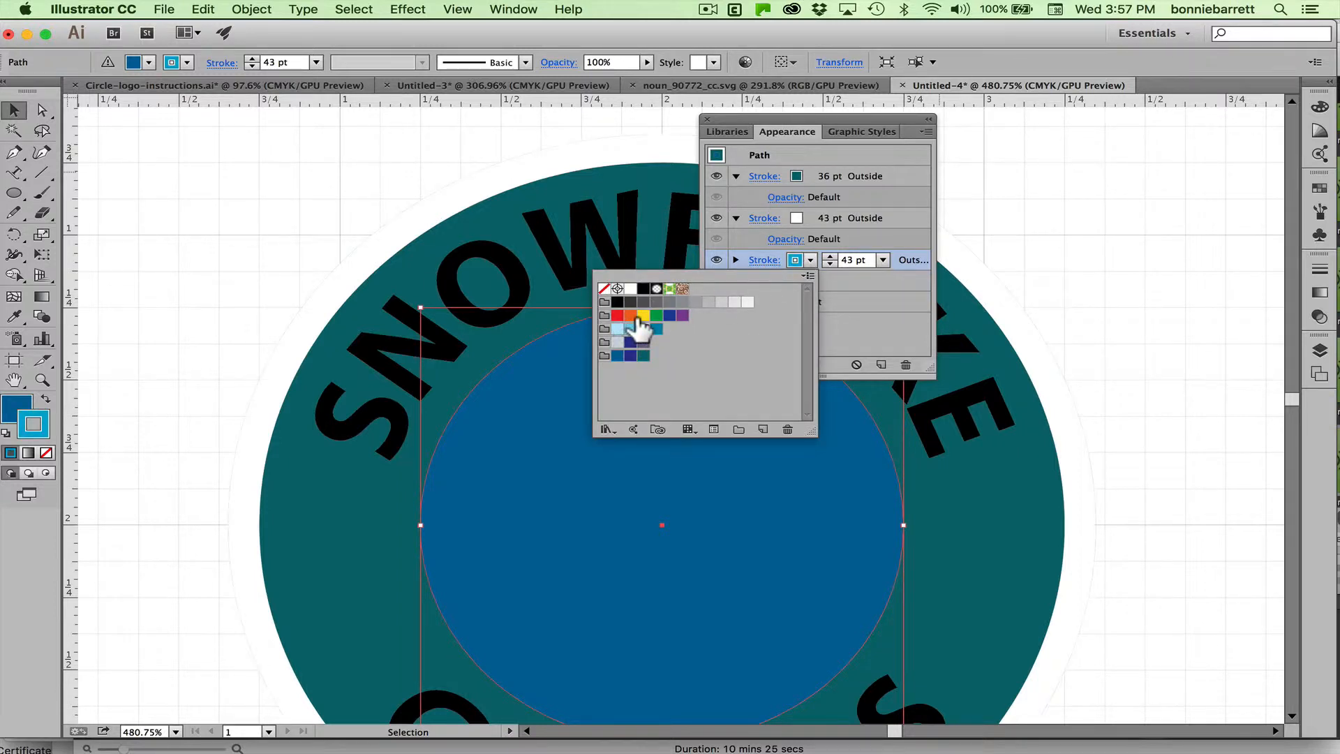
Increase the weight of the circle's bright blue stroke to 52 pt
click(827, 256)
click(827, 256)
click(827, 256)
click(829, 256)
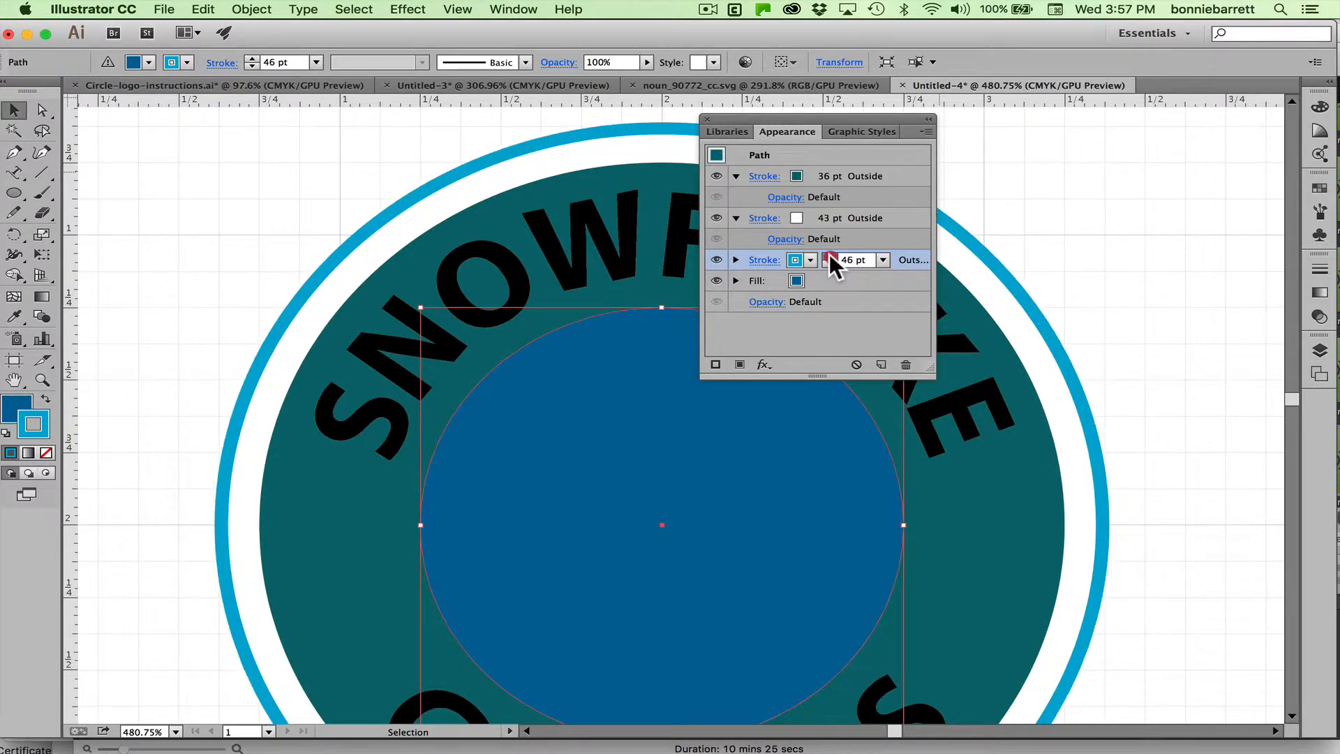
click(829, 256)
click(828, 257)
click(828, 256)
click(828, 256)
click(829, 256)
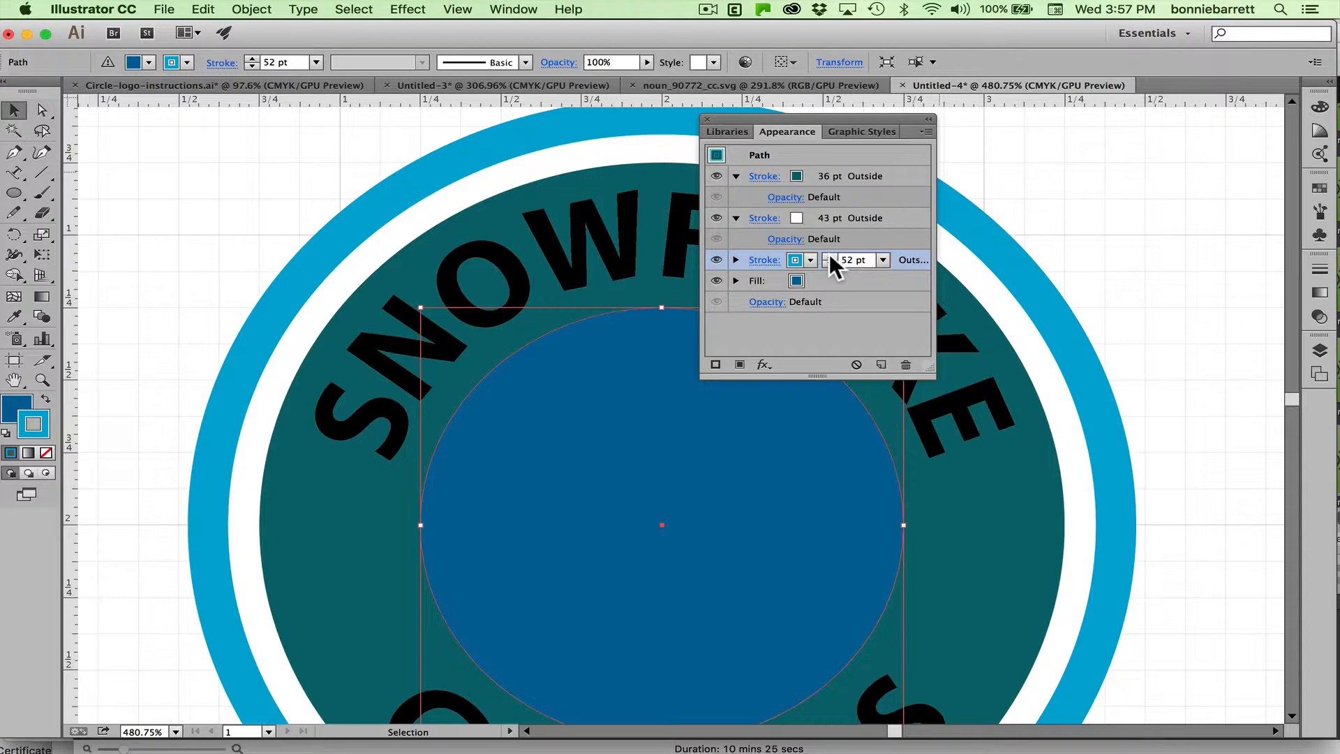
Change the fill of all the letters in the curved SNOWFLAKE text to light blue
key(super+minus)
key(super+minus)
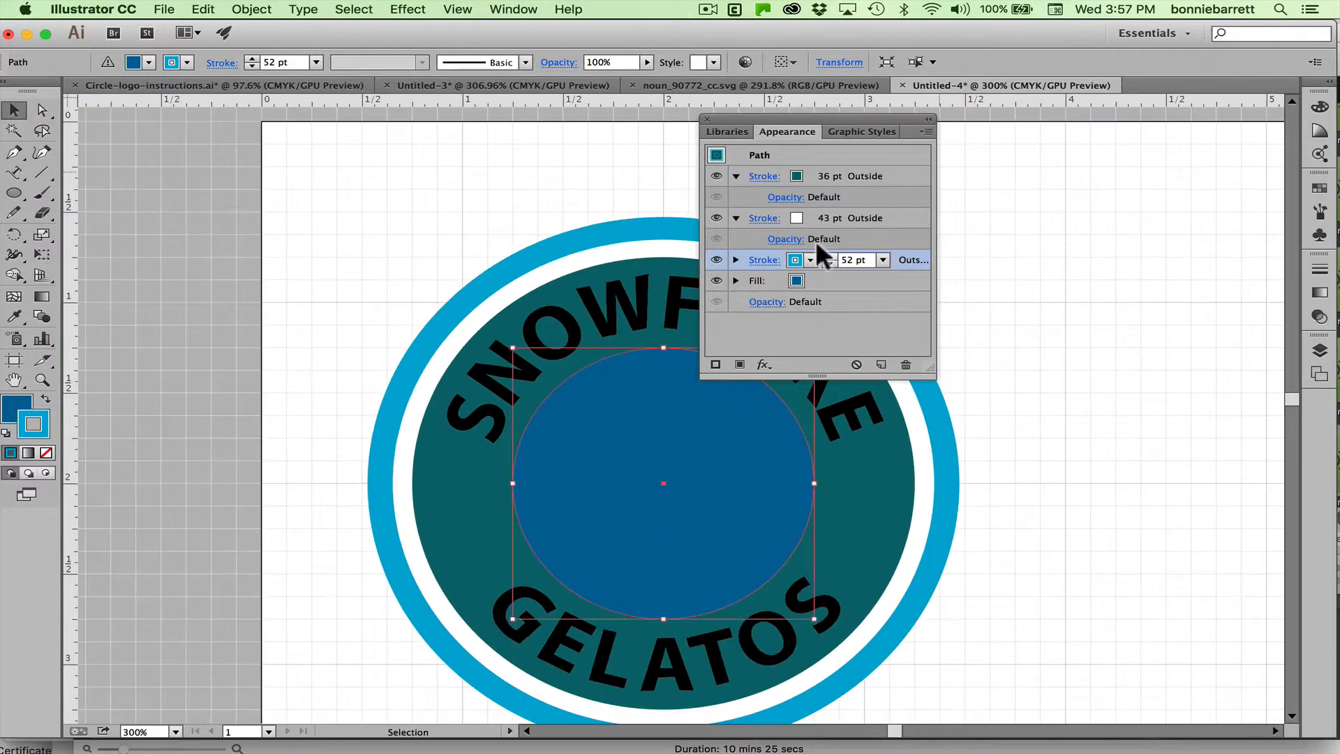
drag(821, 115, 1092, 120)
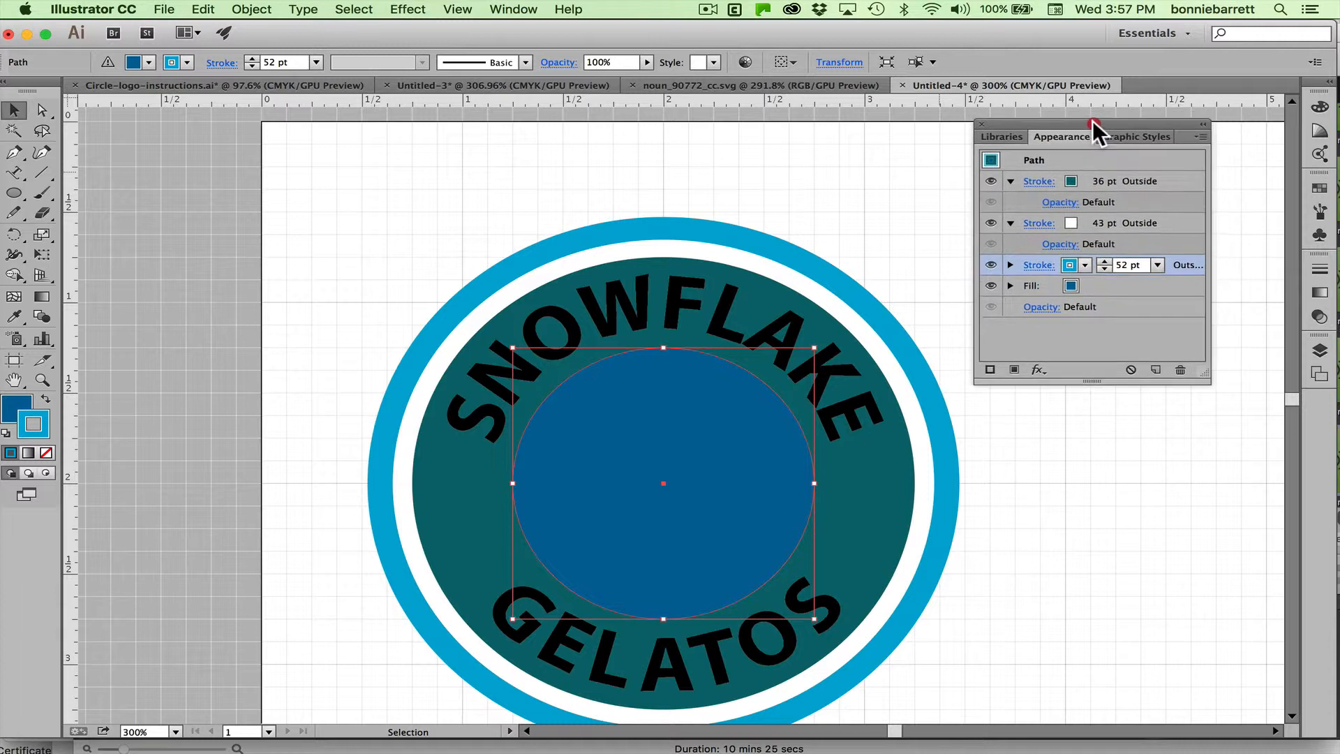
click(1318, 351)
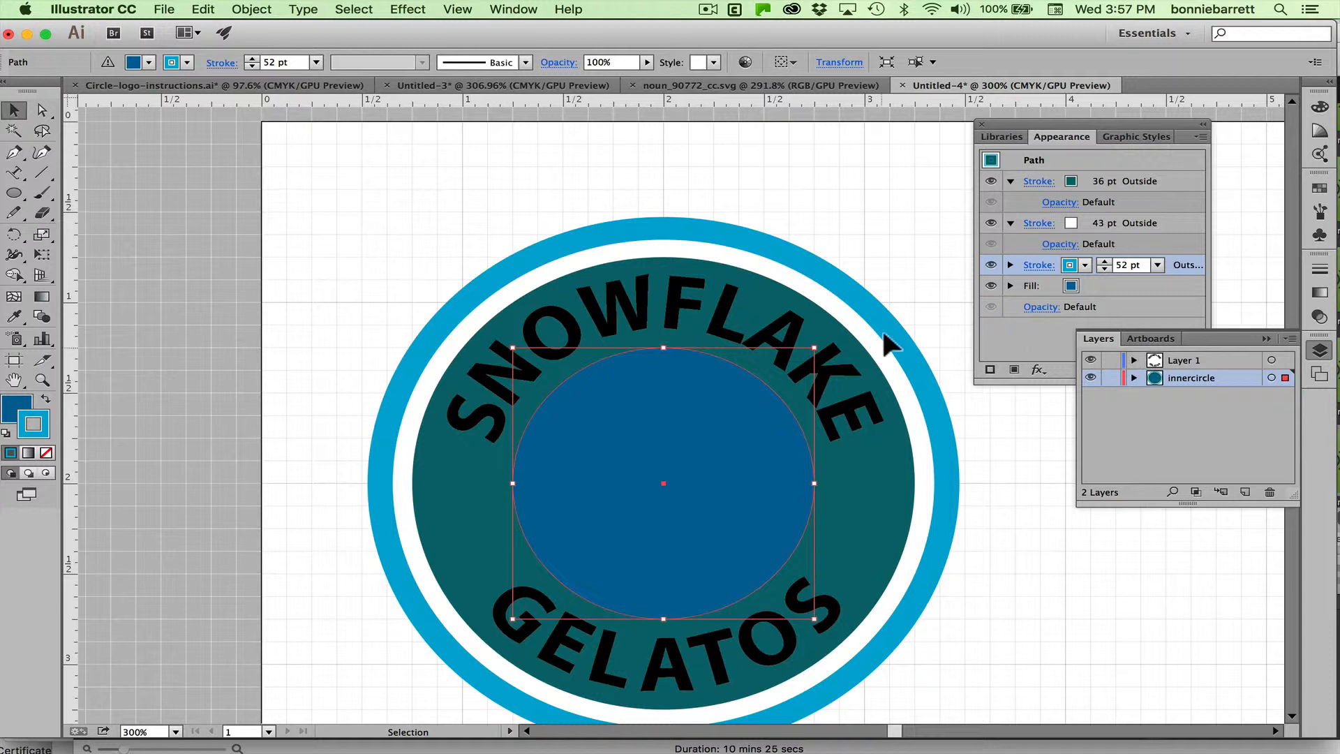
click(17, 174)
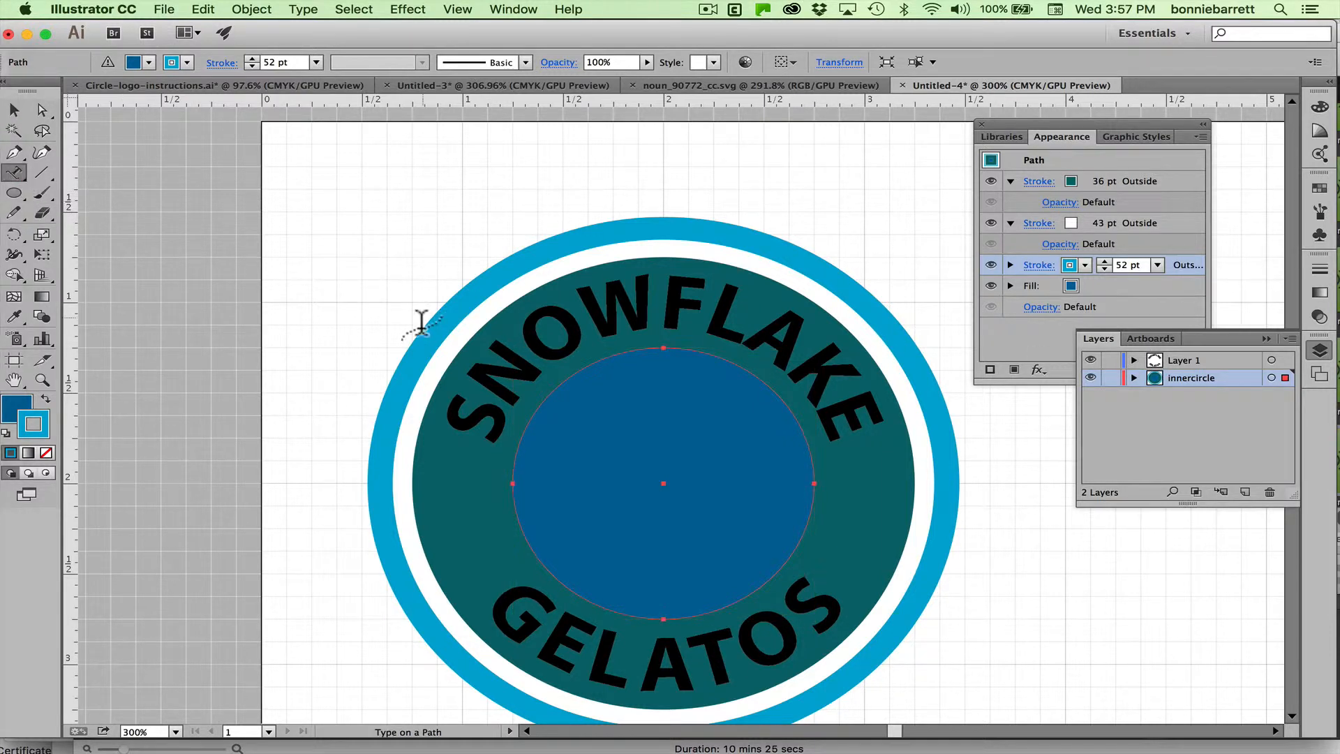
click(593, 331)
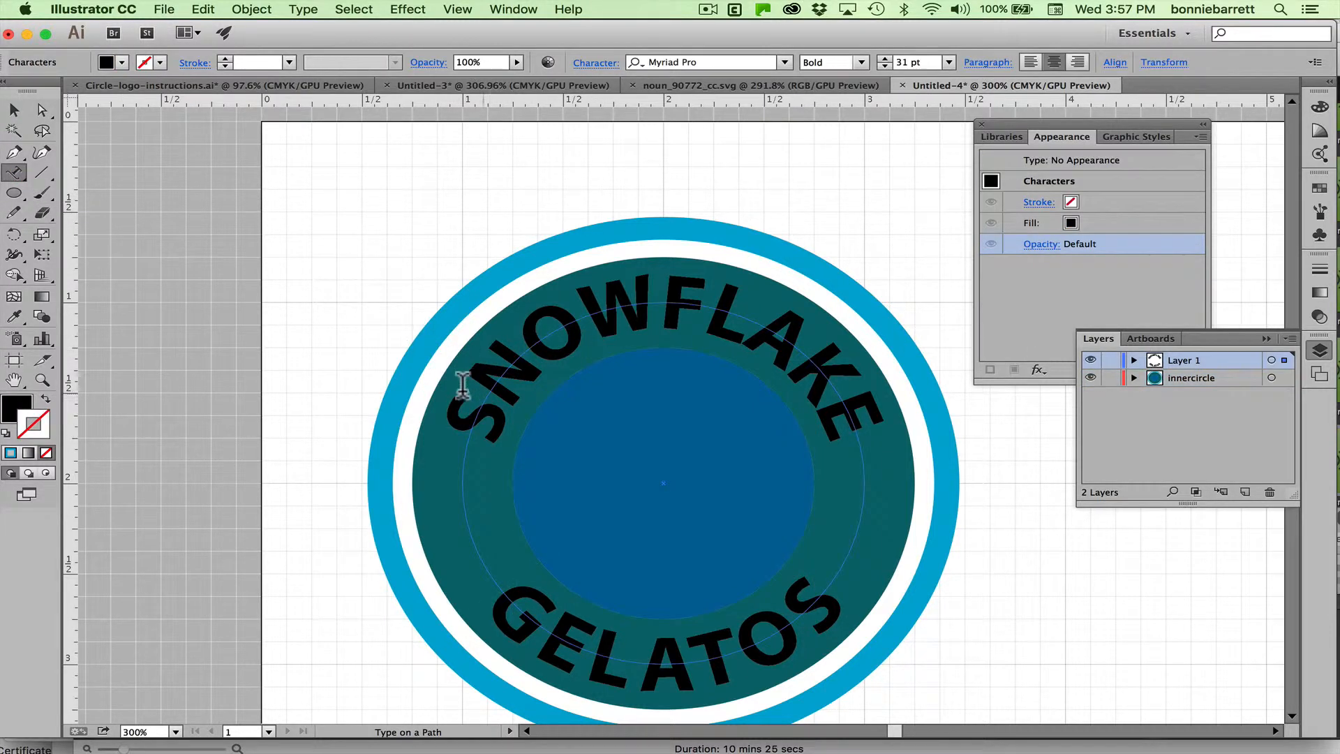
drag(478, 371, 784, 368)
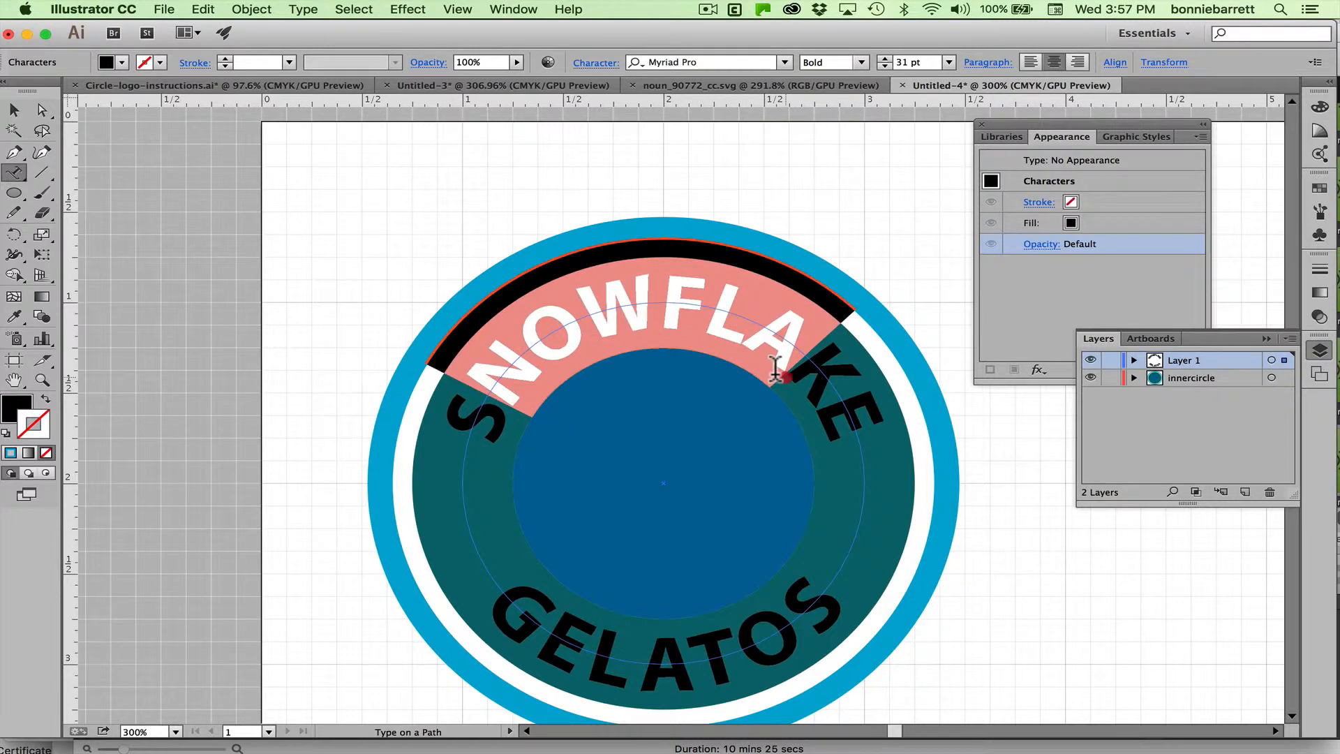
double_click(790, 379)
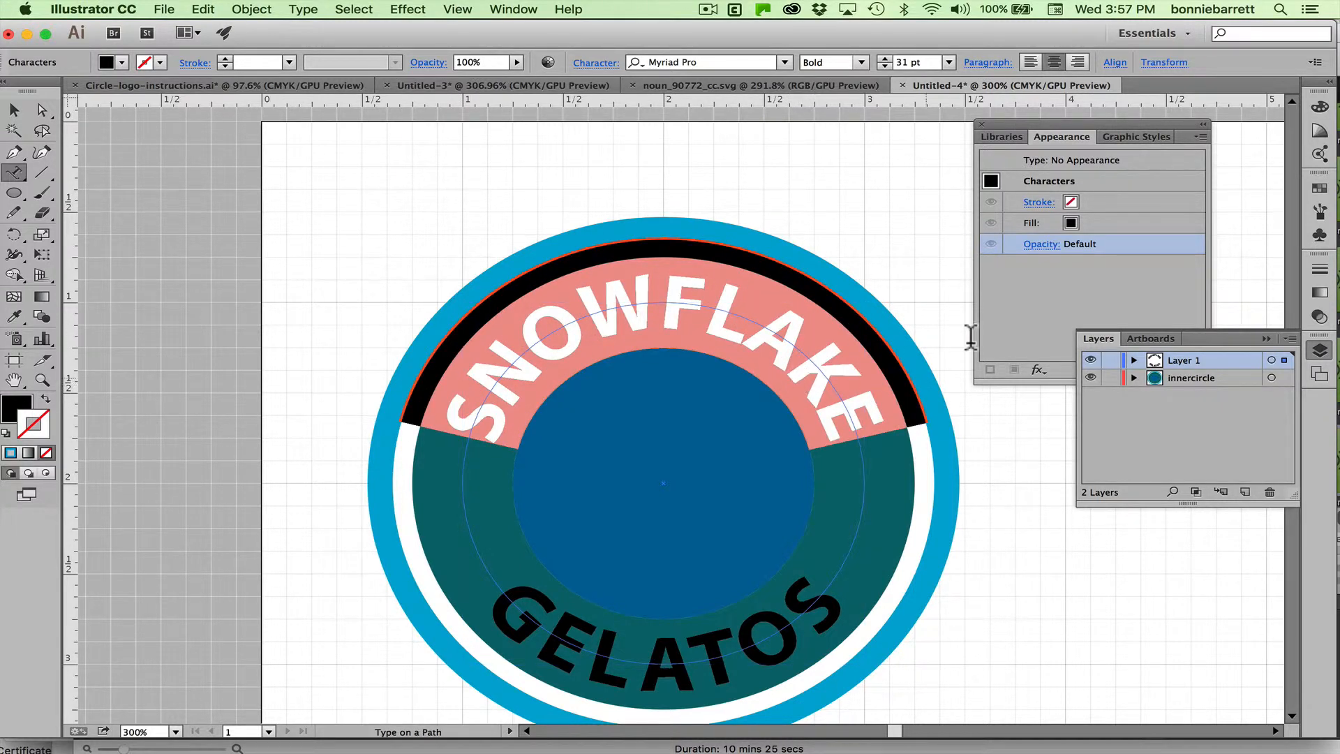
click(1318, 188)
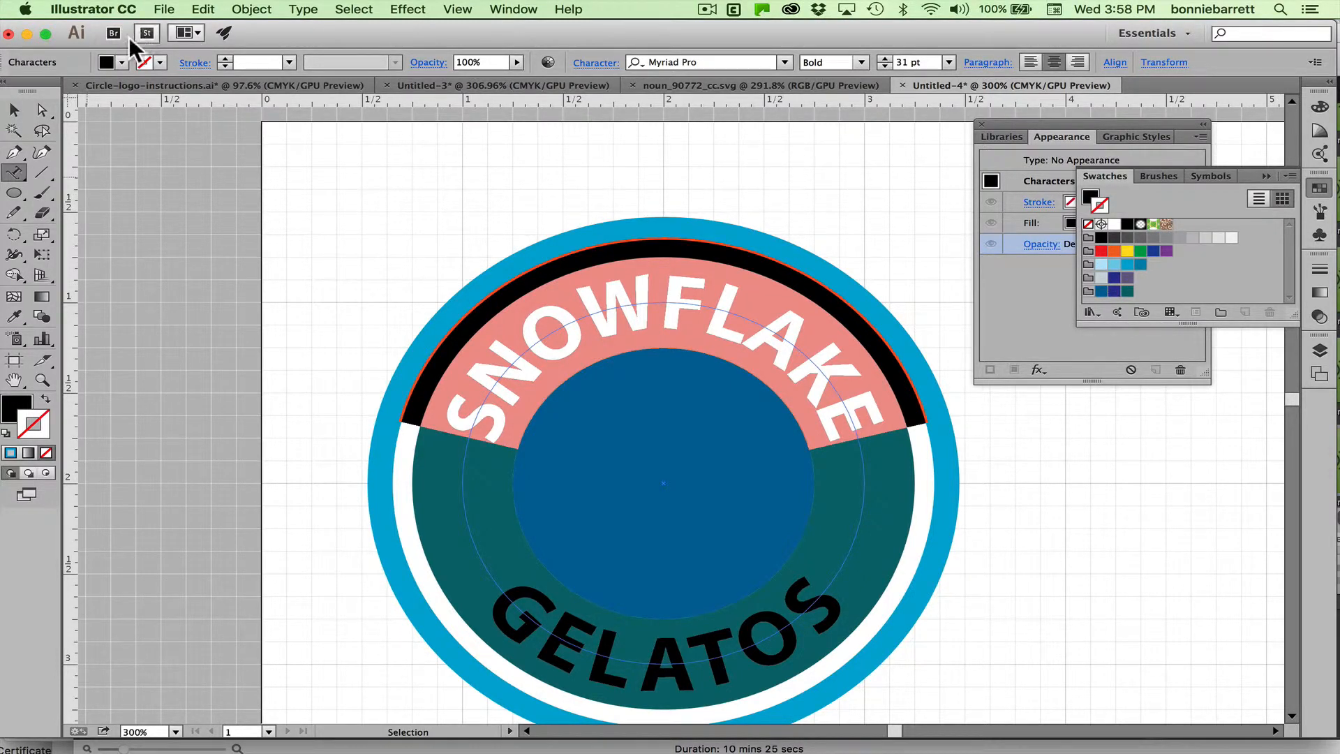
click(122, 62)
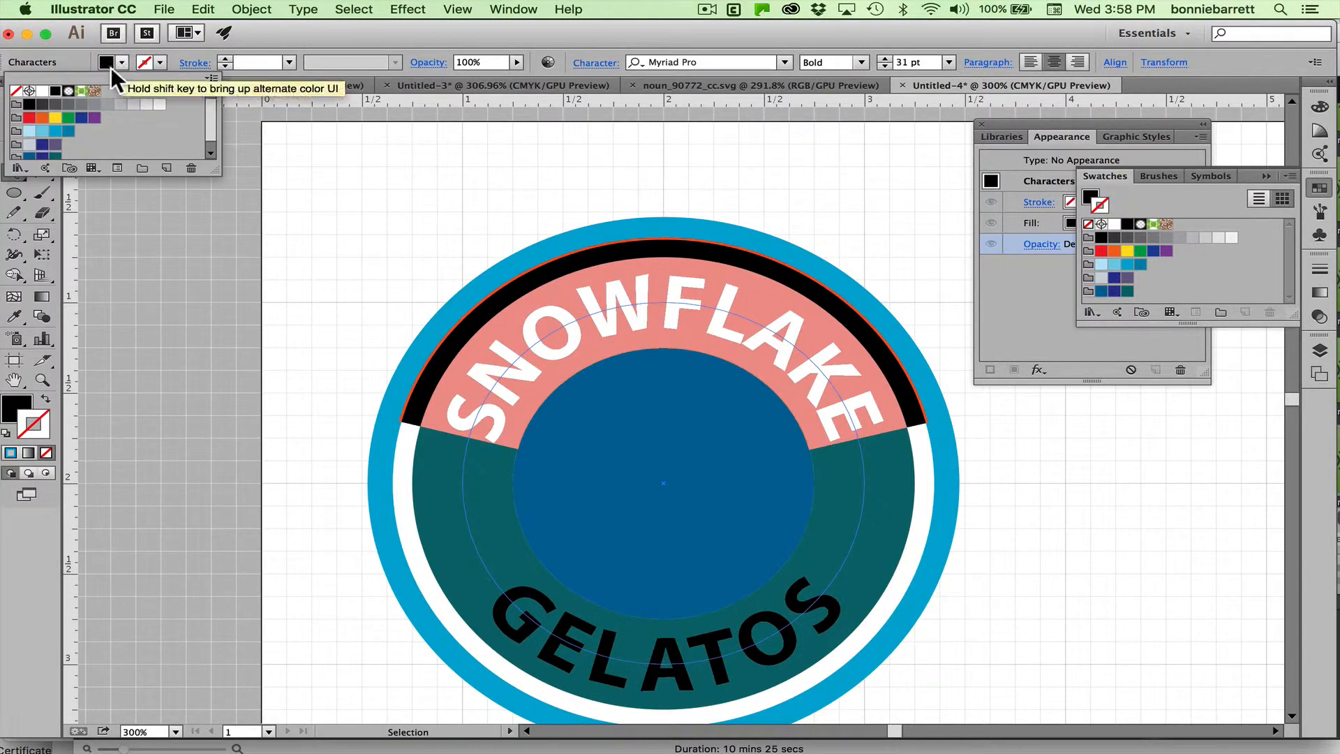
click(28, 130)
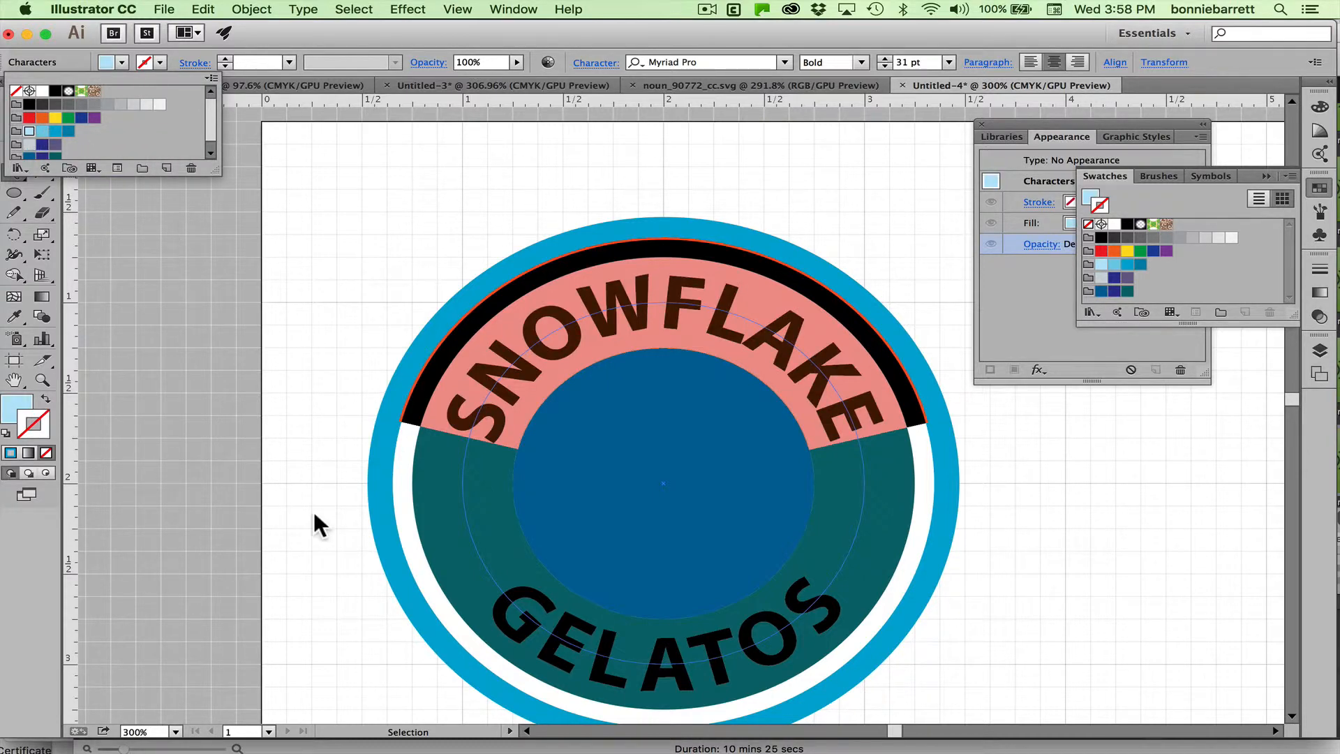
click(500, 600)
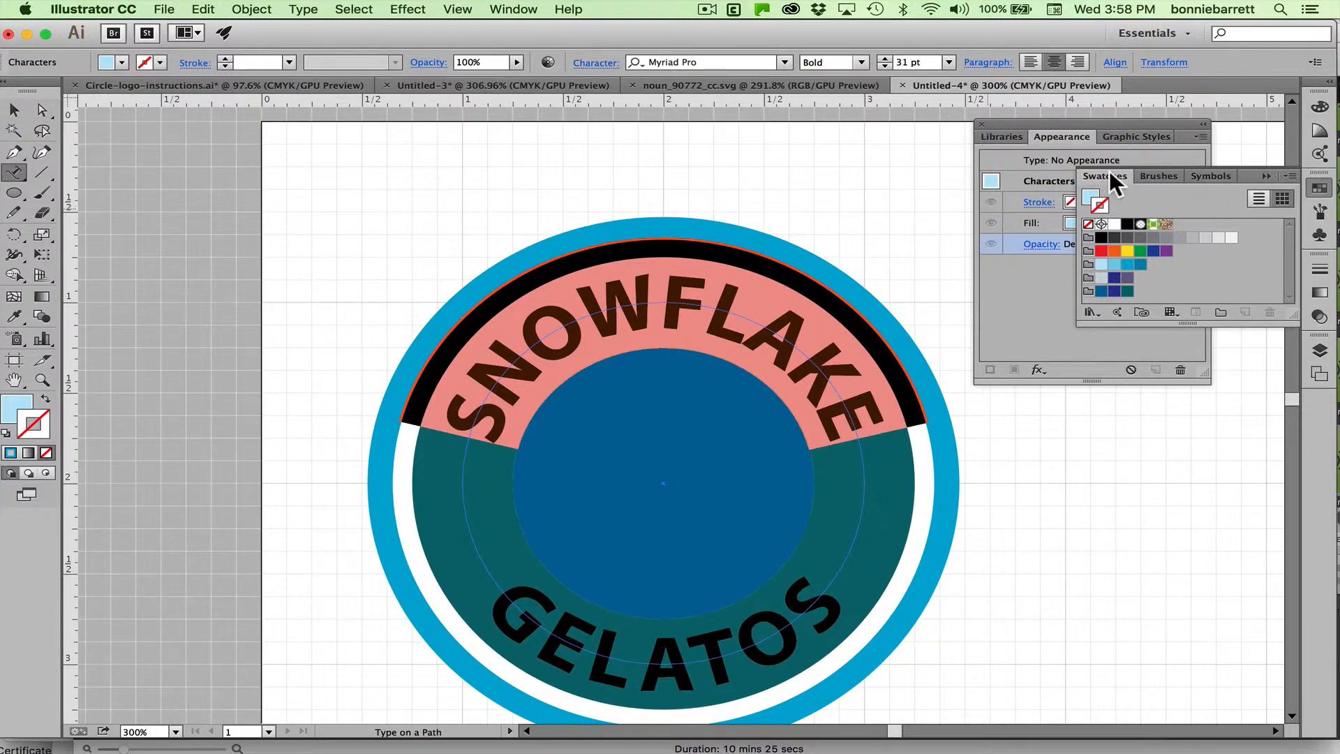
click(1263, 175)
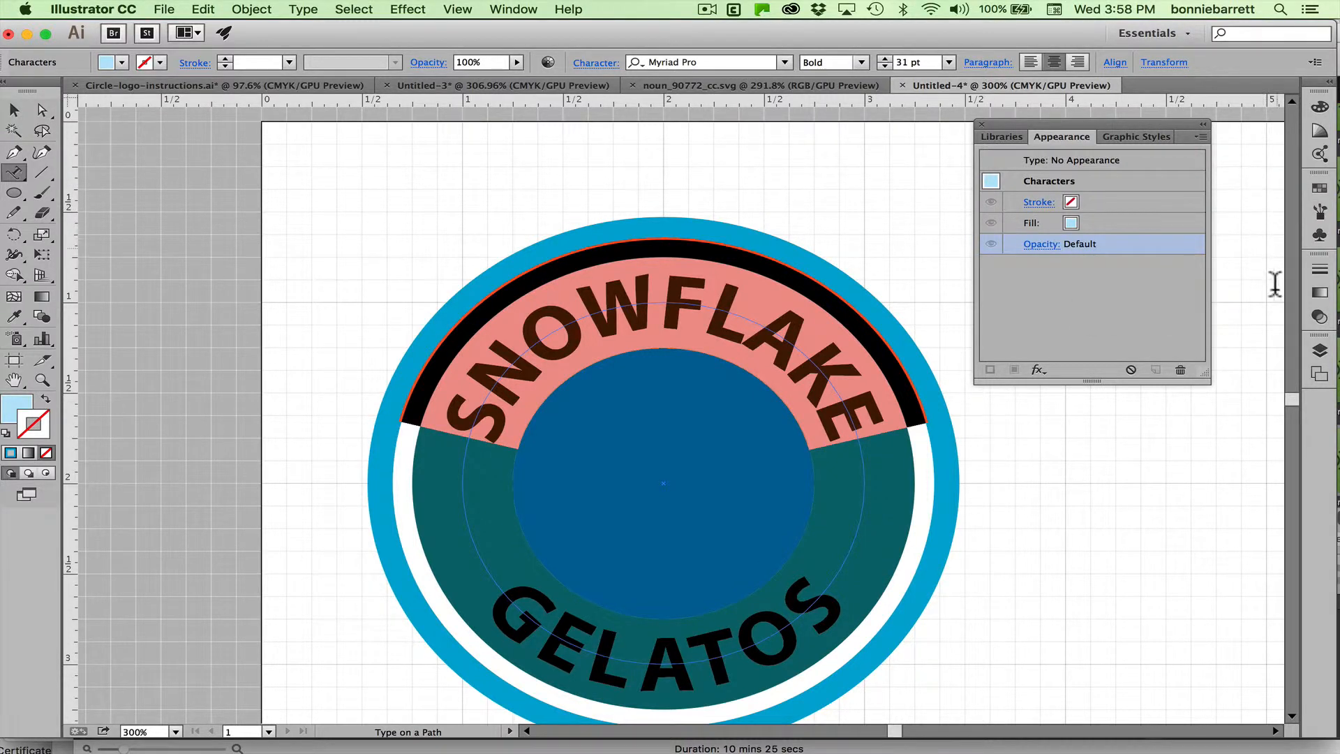
Hide the SNOWFLAKE text object inside Layer 1 so the GELATOS text can be selected
click(1319, 351)
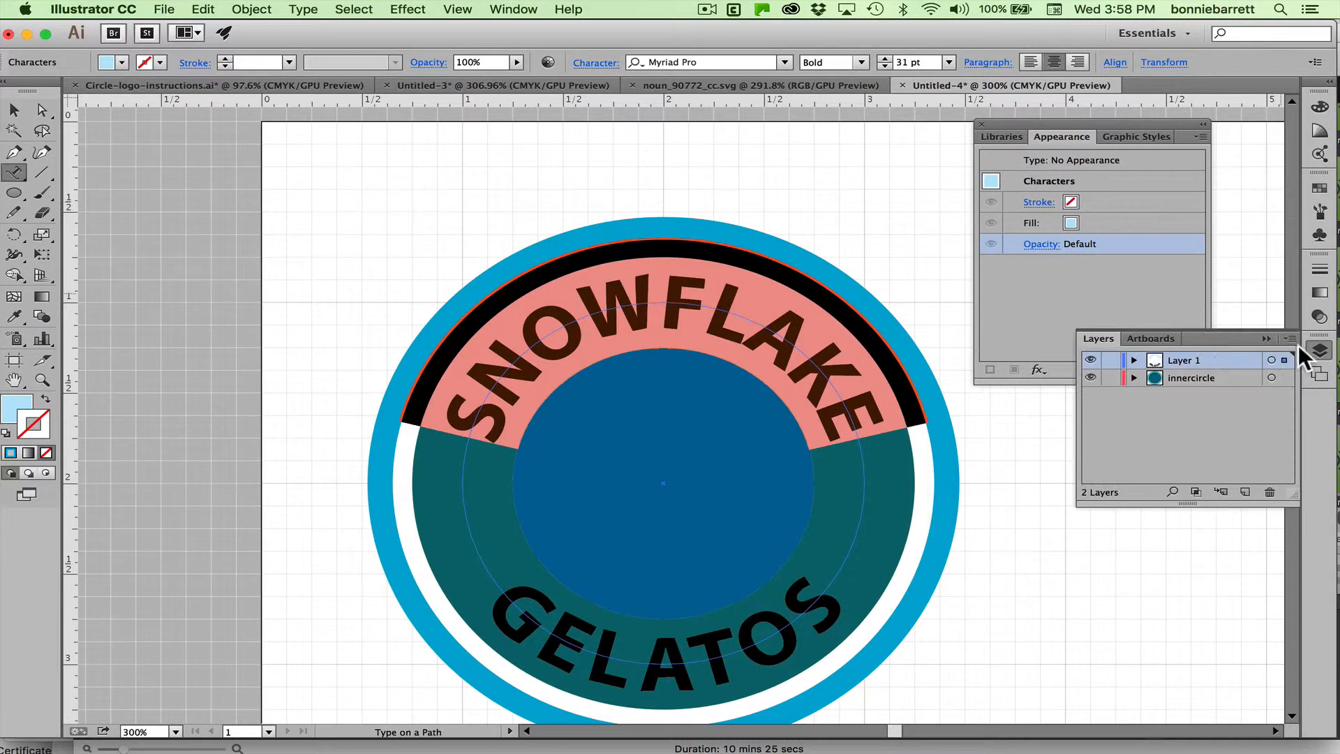
click(1133, 360)
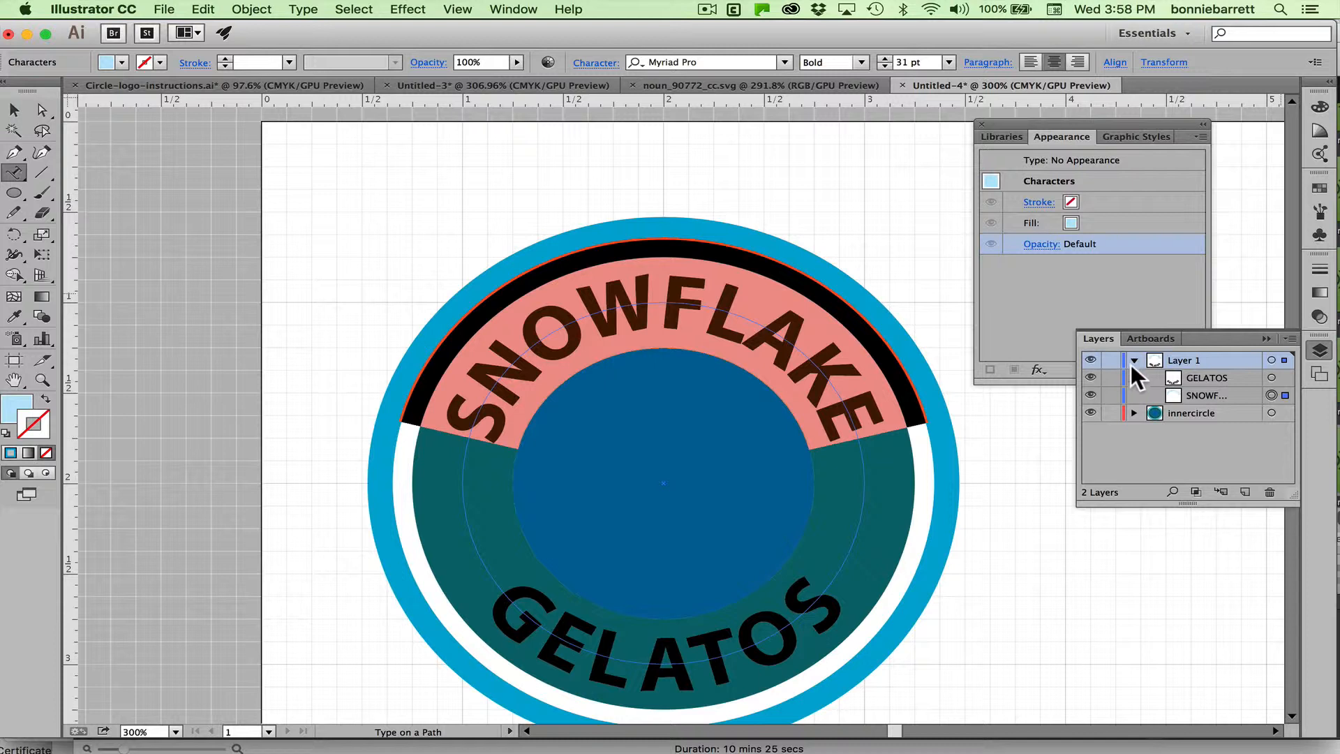
click(1090, 395)
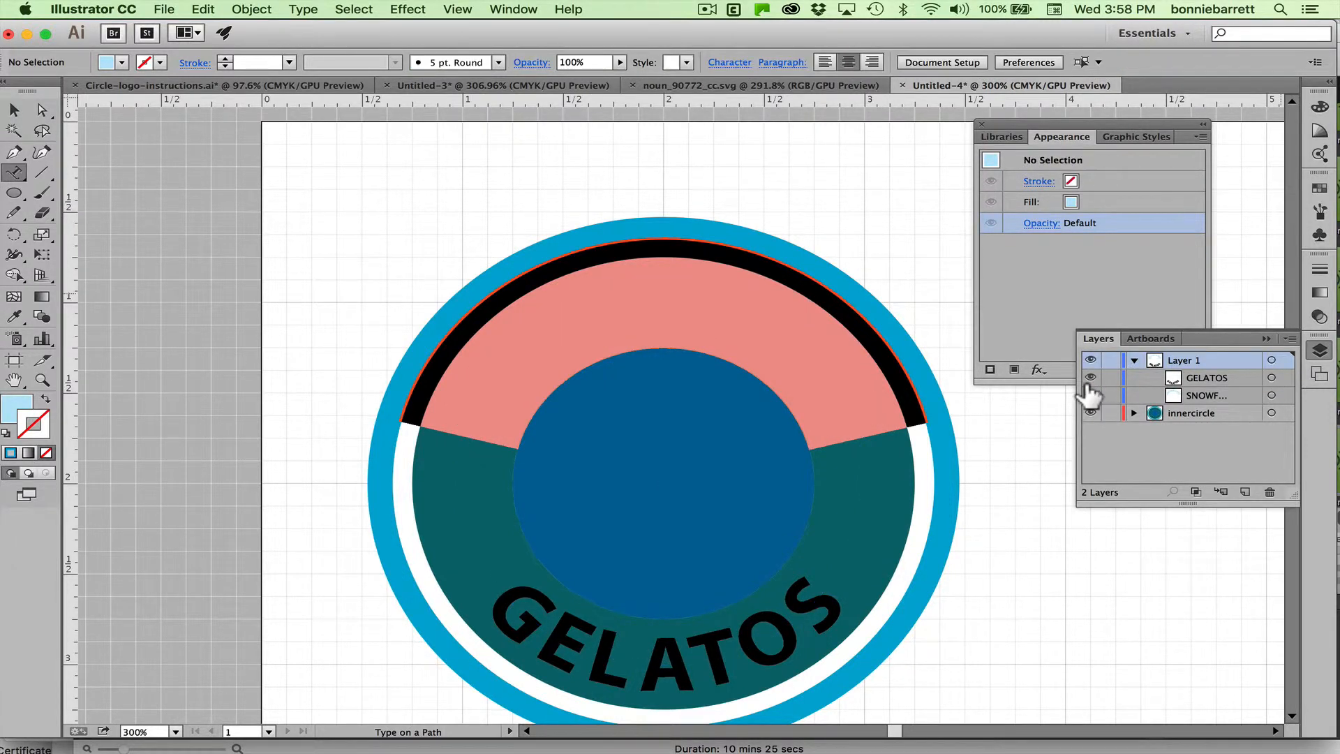
Change the fill of all the letters in the curved GELATOS text to light blue
click(508, 602)
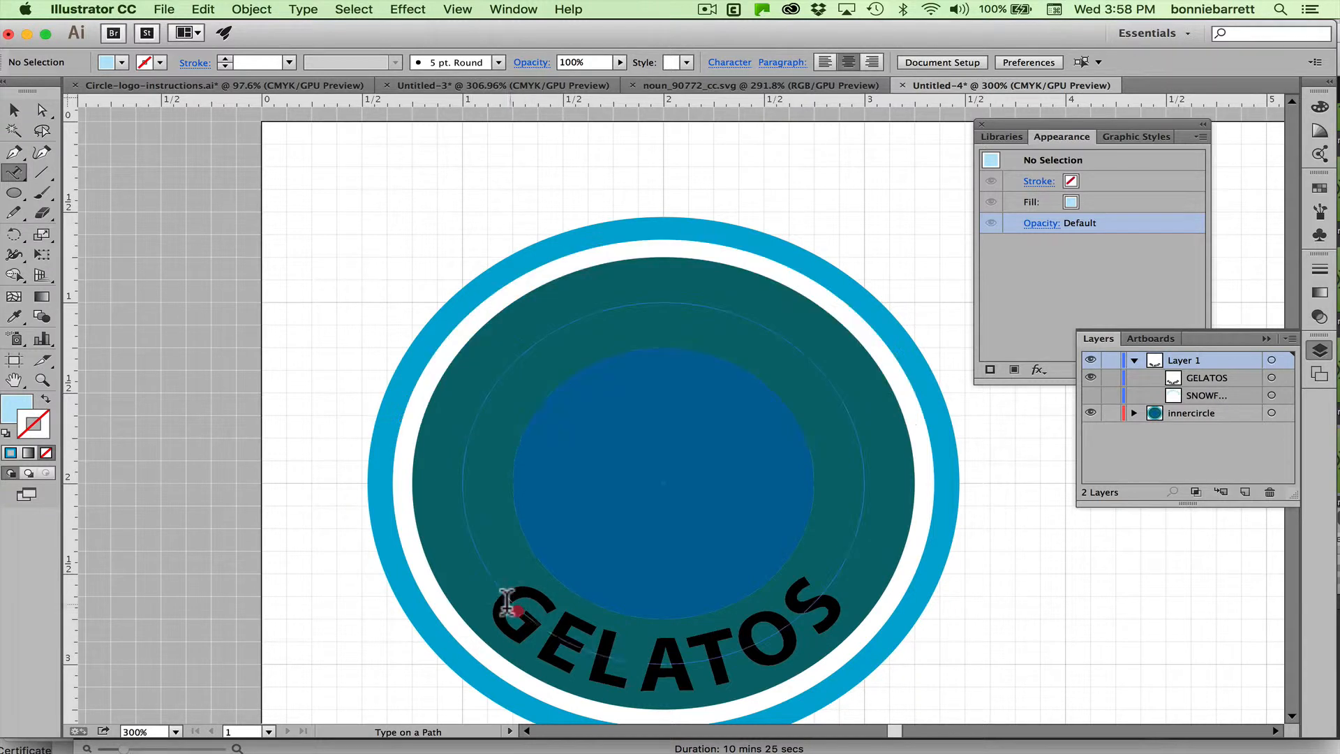
drag(508, 602, 858, 523)
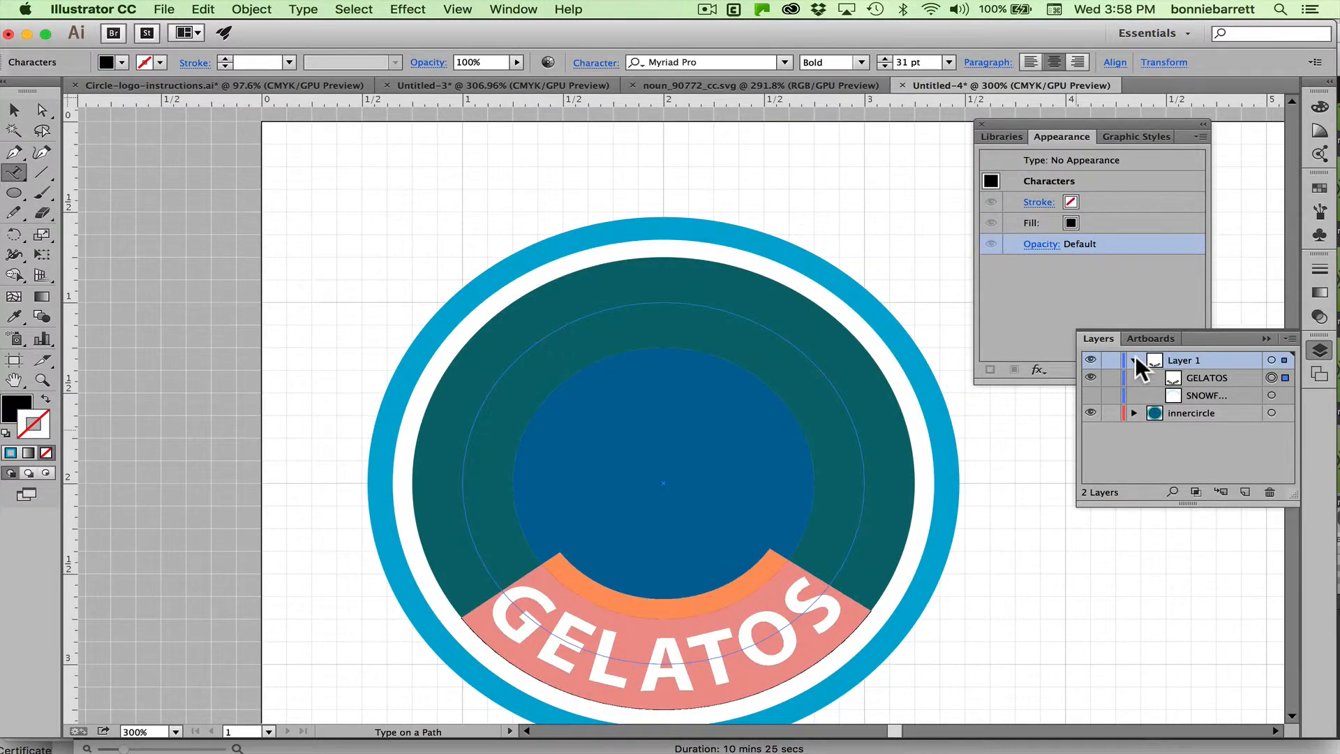
click(121, 62)
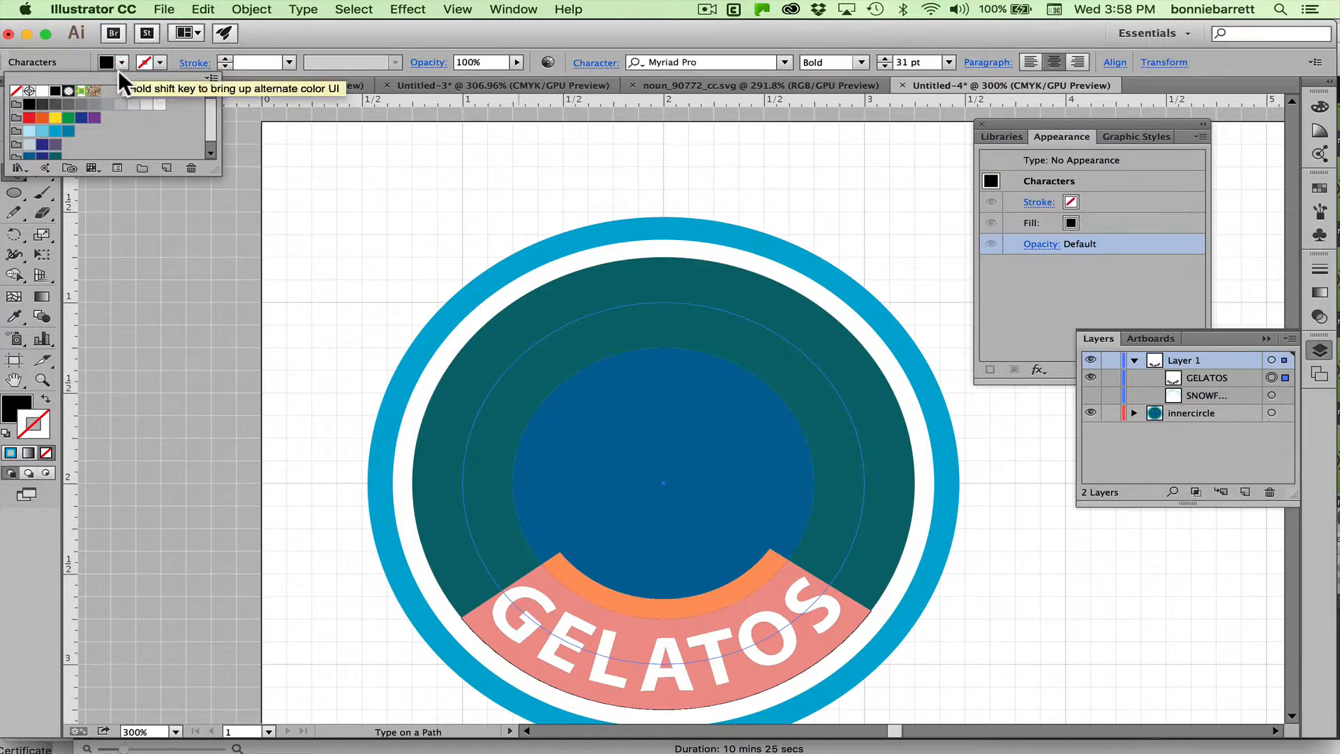
click(25, 129)
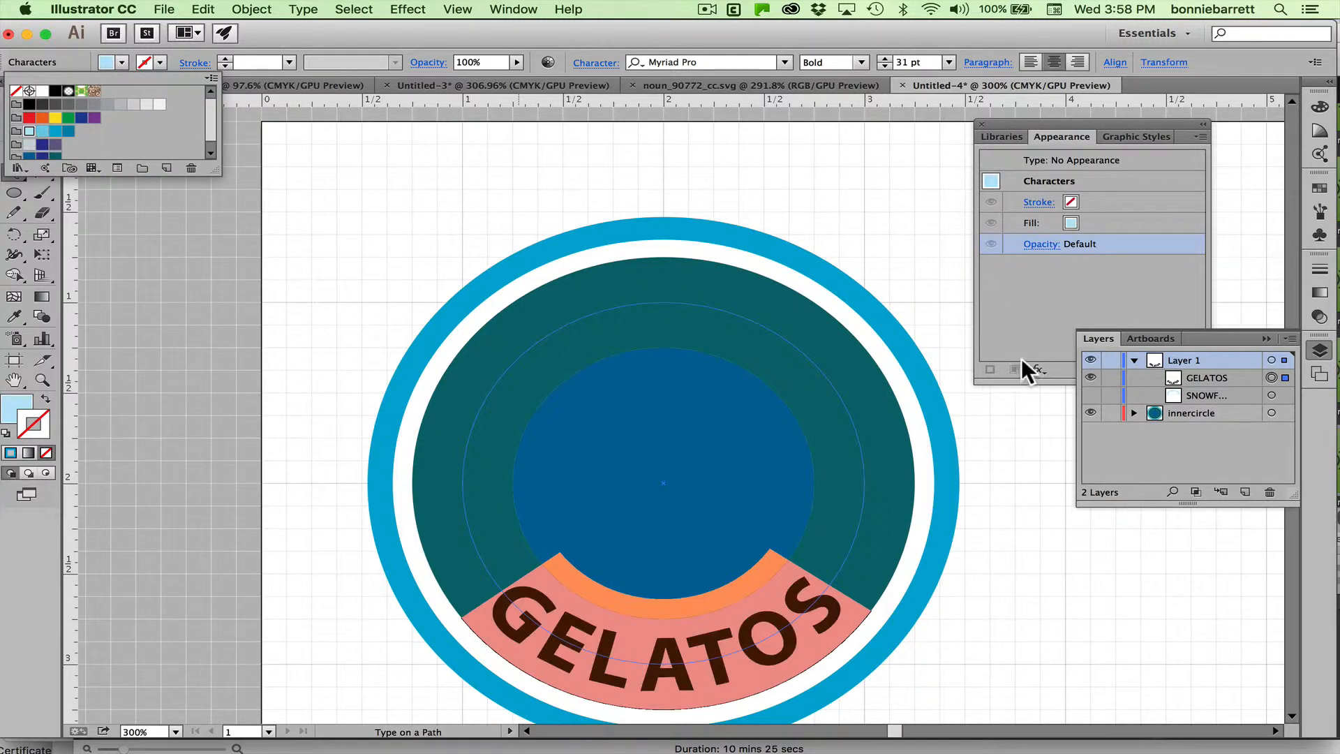
Show the hidden SNOWFLAKE text object in Layer 1 again
click(1090, 395)
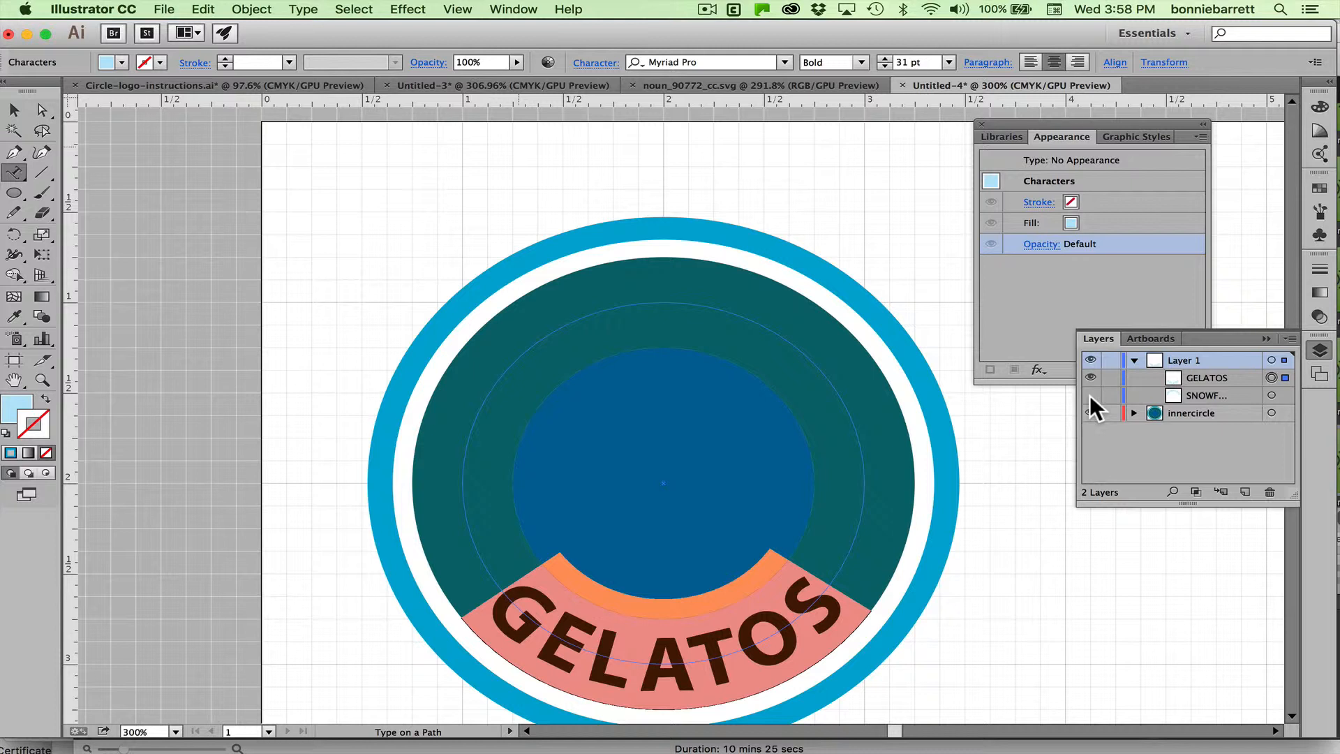
click(1090, 395)
key(Escape)
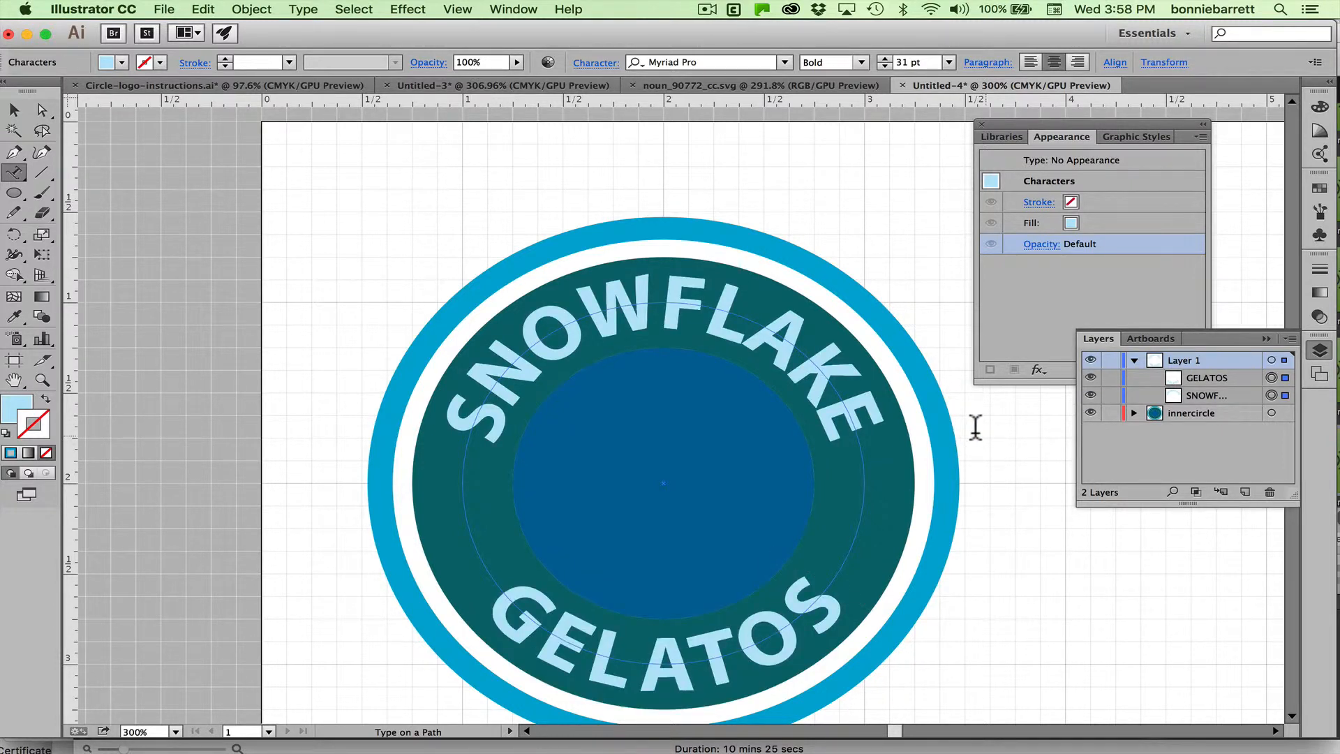
Select the inner circle and change its fill to dark navy blue
click(14, 110)
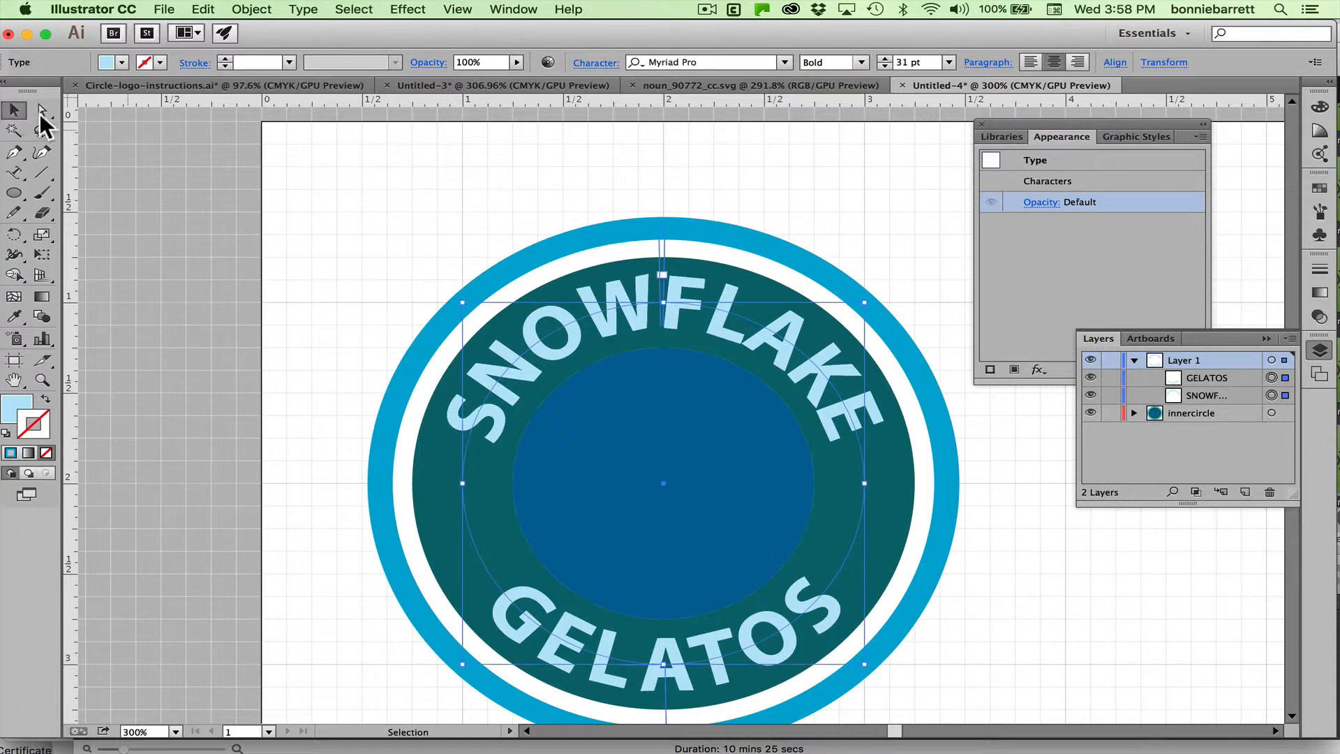
click(642, 397)
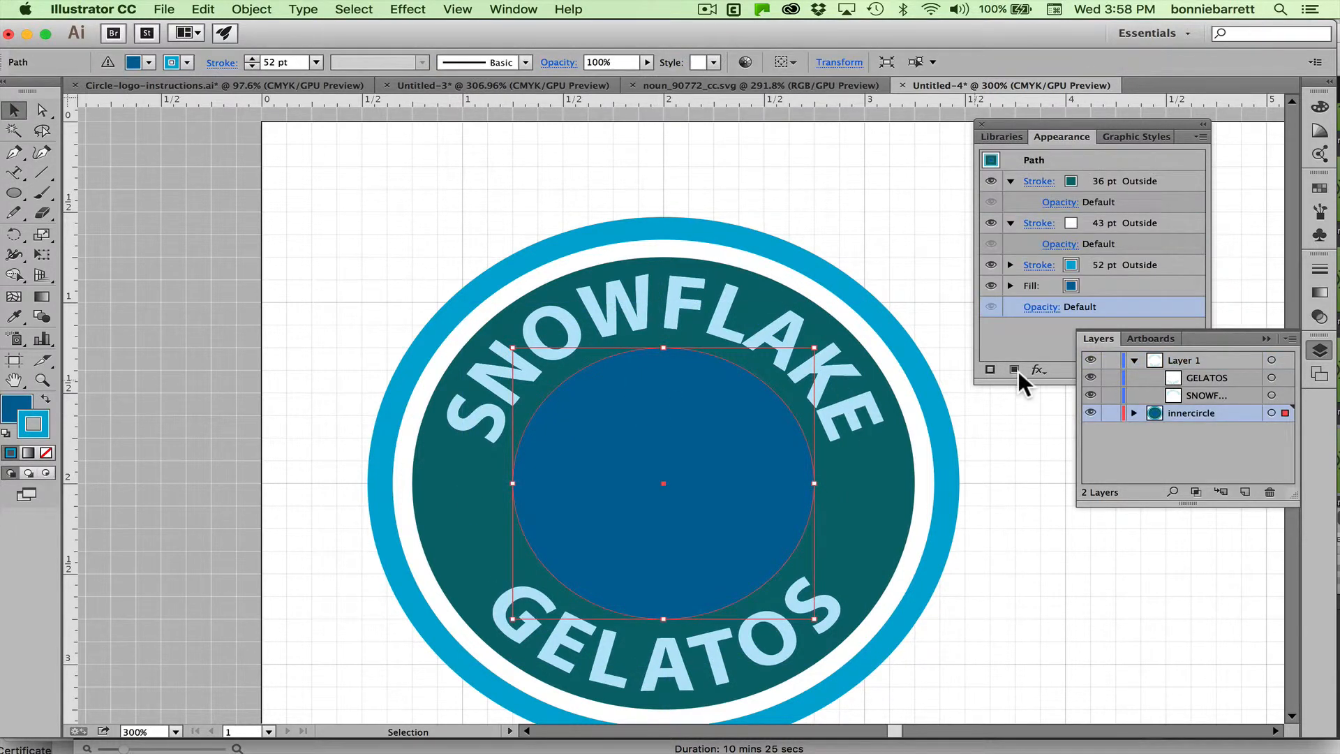
click(148, 61)
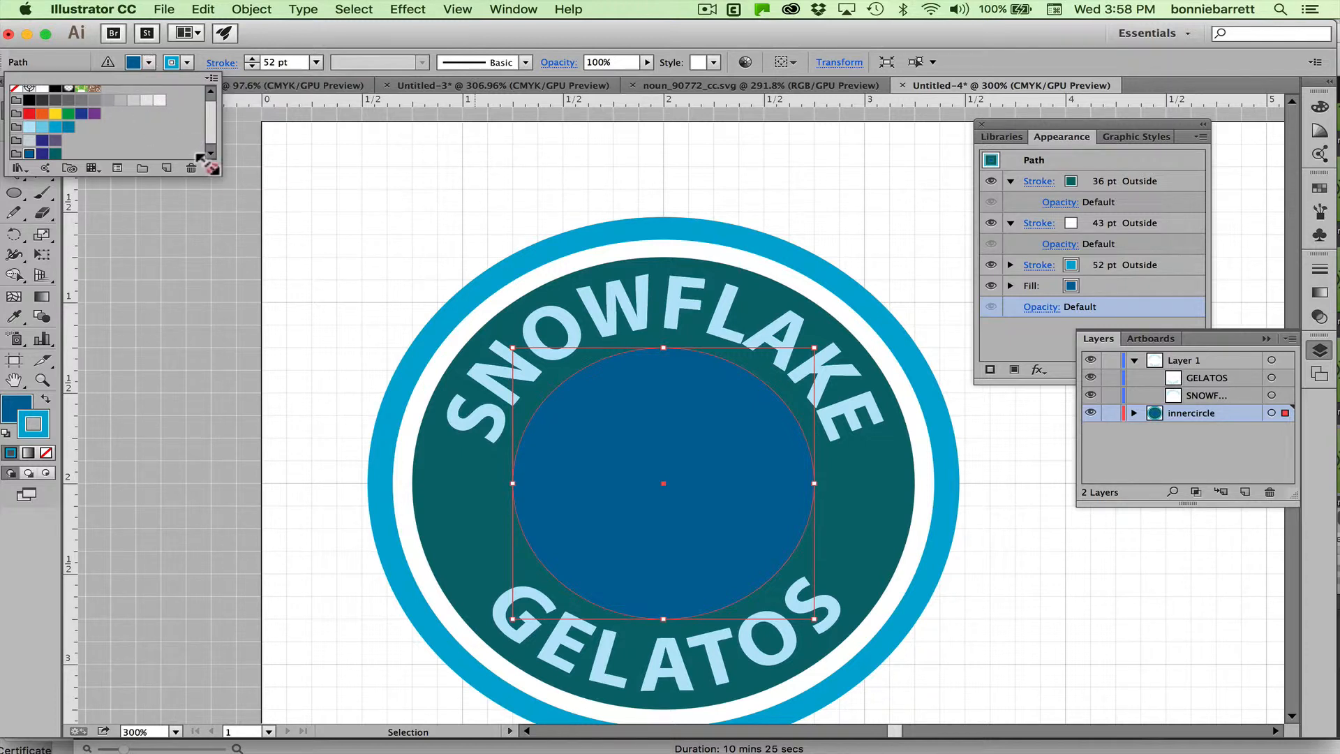
drag(206, 164, 210, 288)
click(39, 148)
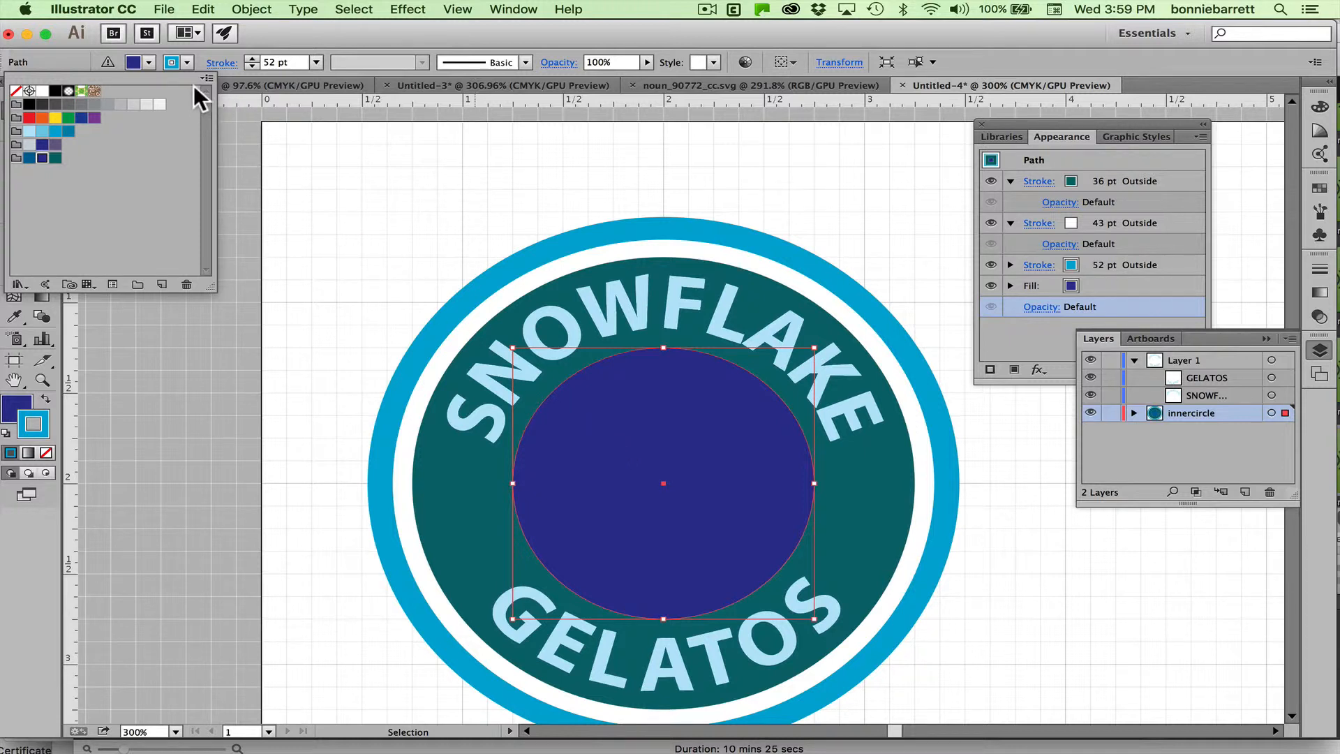
click(258, 166)
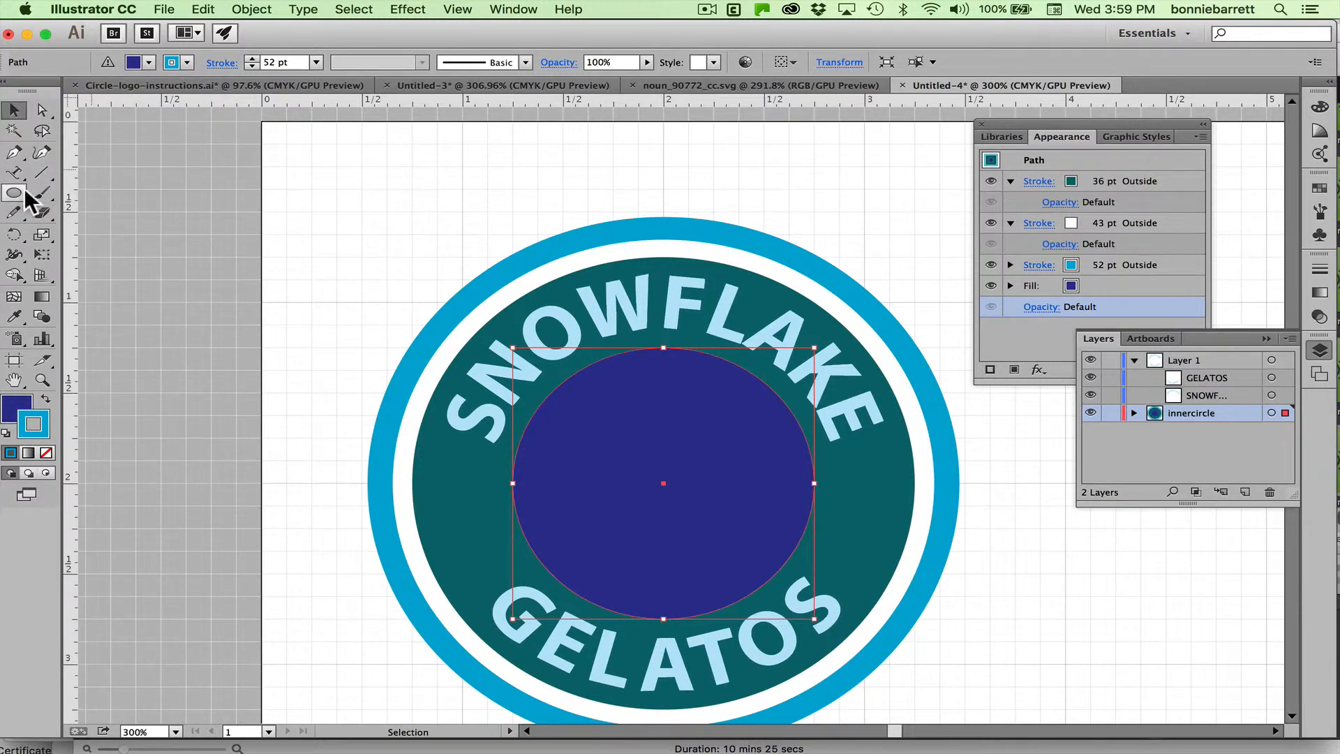
drag(17, 197, 101, 273)
mouse_move(333, 189)
mouse_down()
mouse_move(377, 203)
mouse_move(406, 237)
mouse_move(440, 241)
mouse_move(427, 236)
mouse_up()
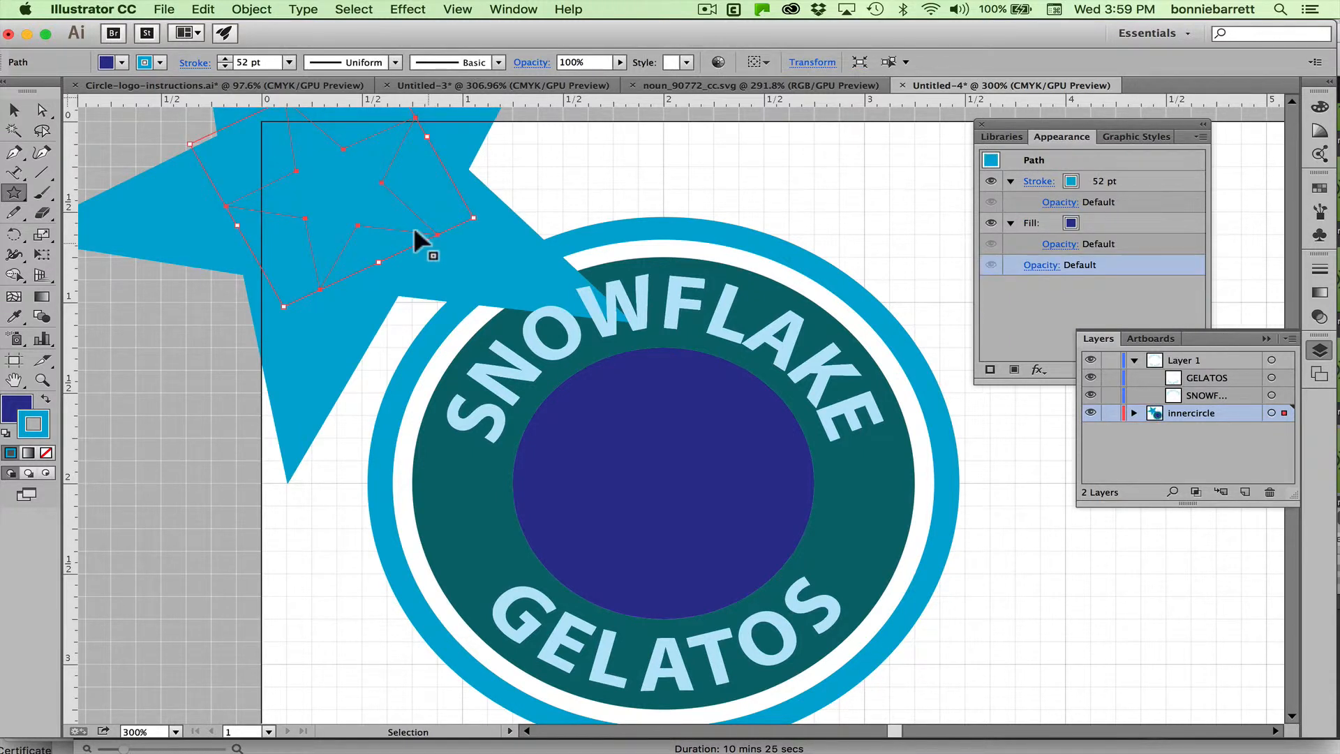
key(Delete)
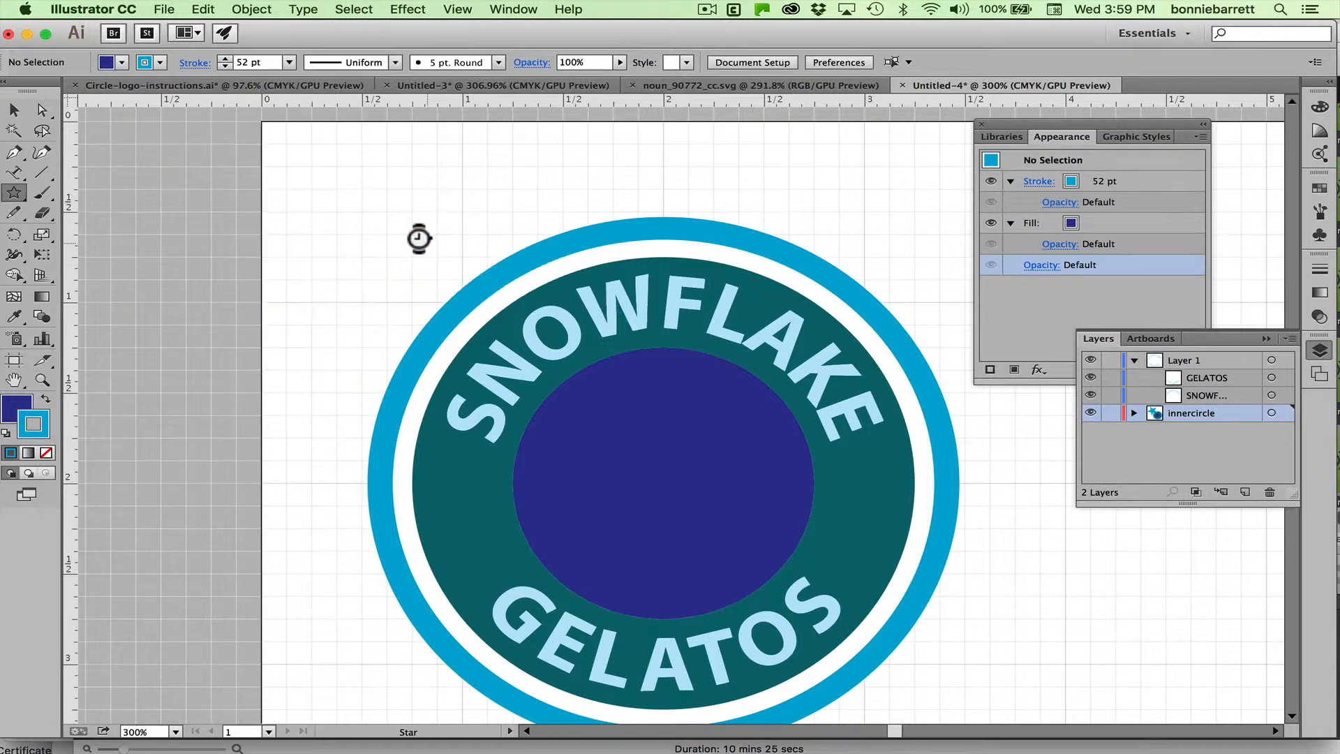
Switch to Safari, search the Noun Project for "snowflake" and look through the icon results
mouse_move(4, 394)
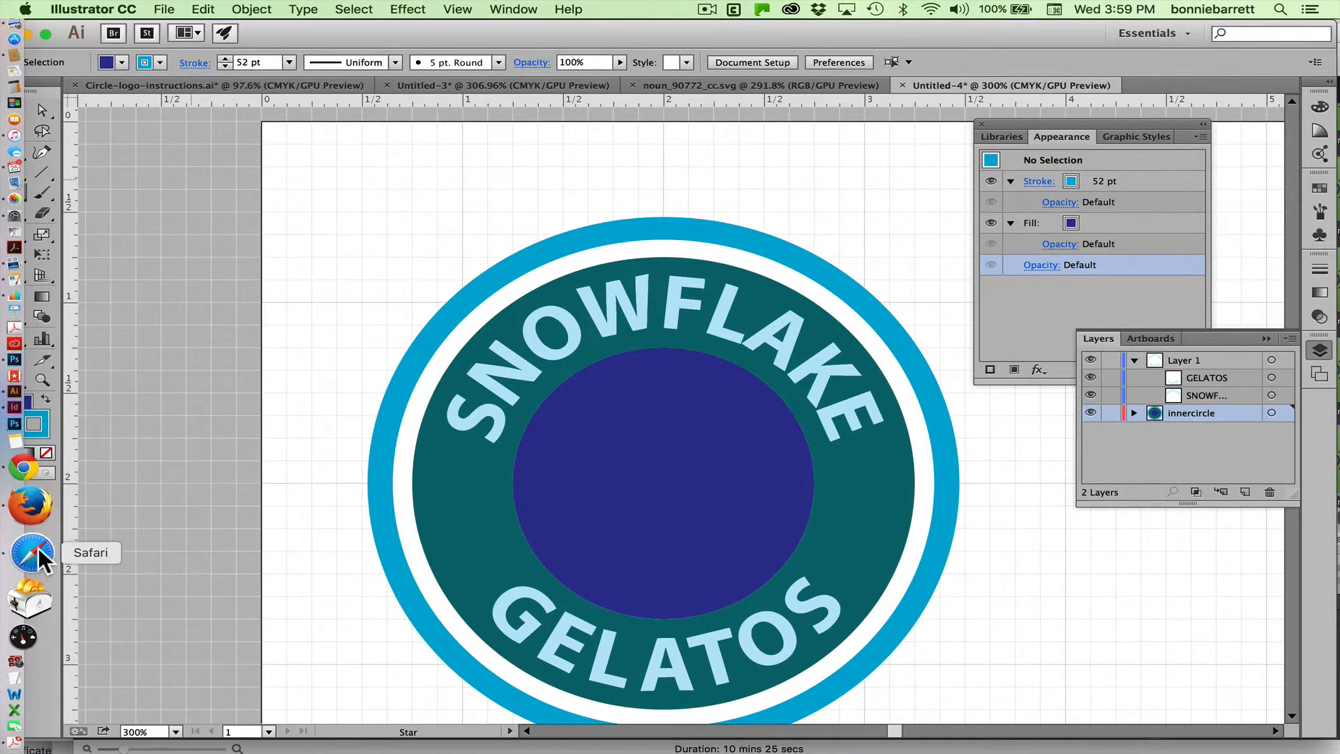
click(31, 553)
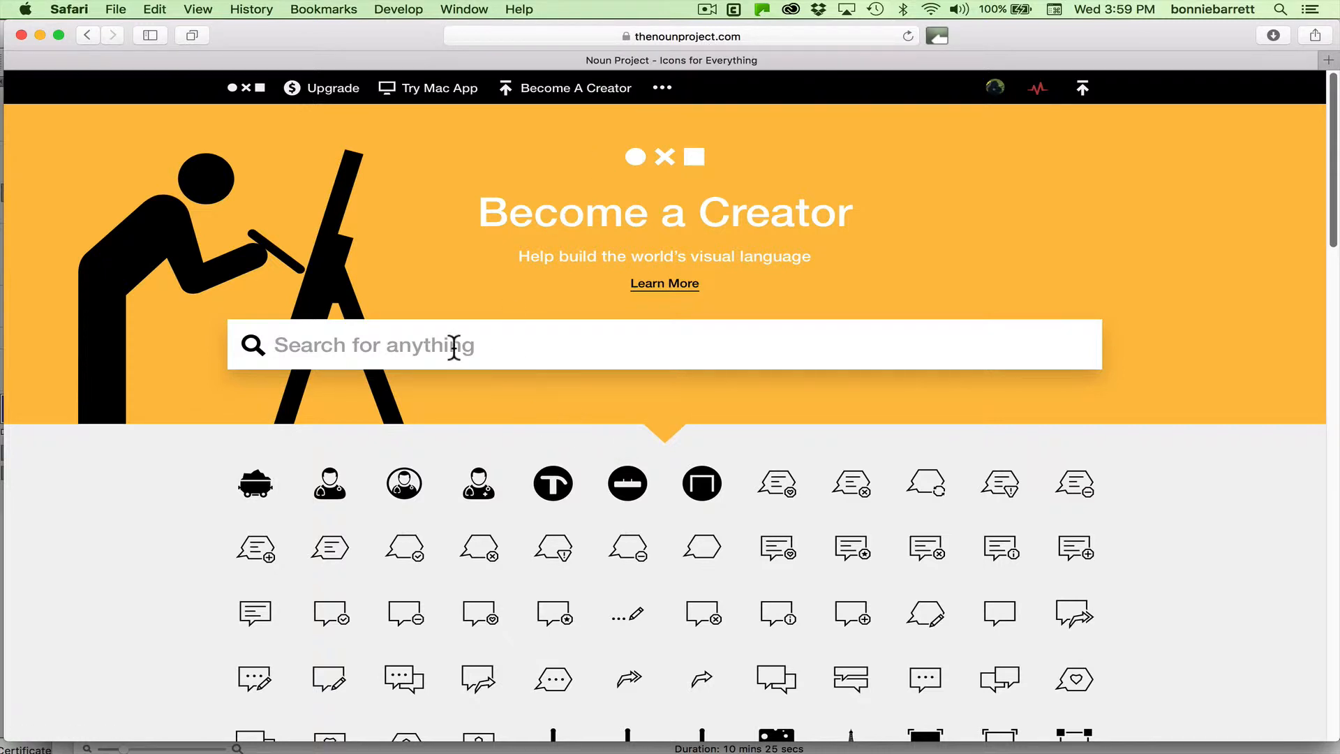
text(sn)
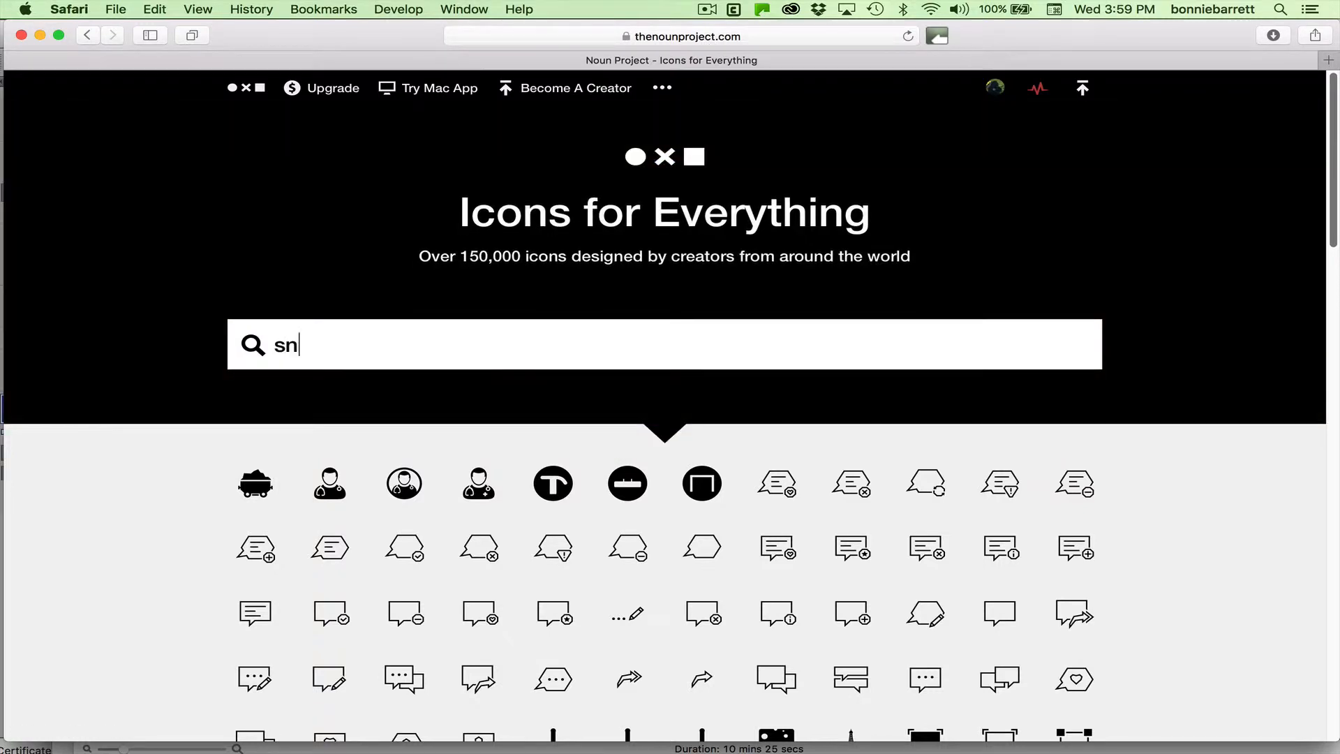
text(owflake)
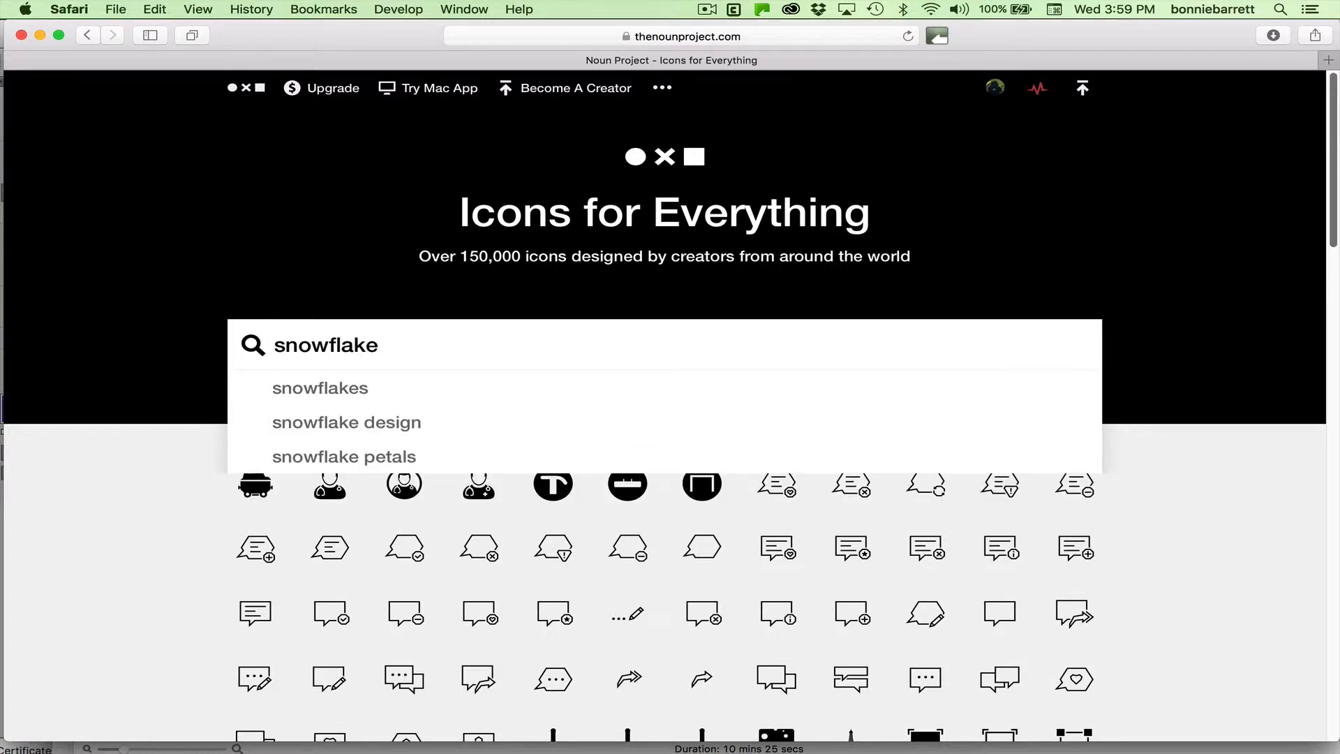
key(Return)
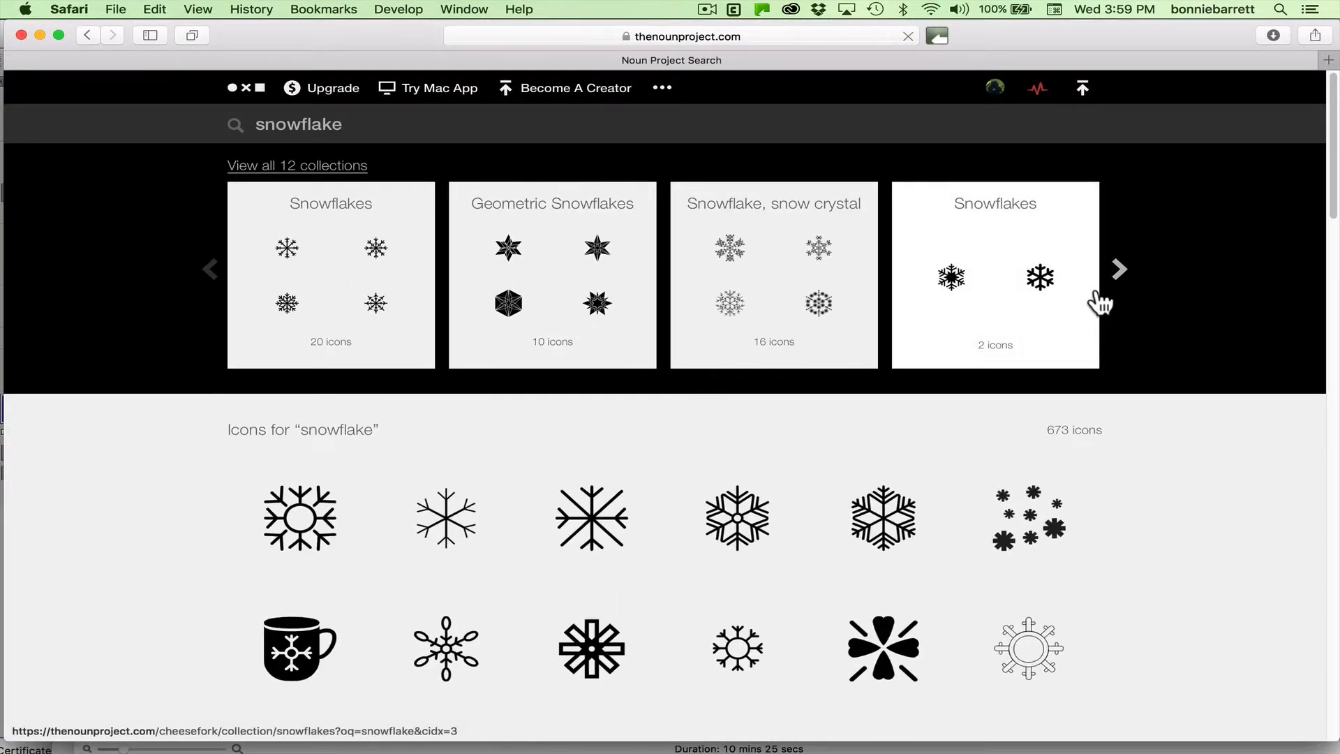
drag(1335, 132, 1319, 186)
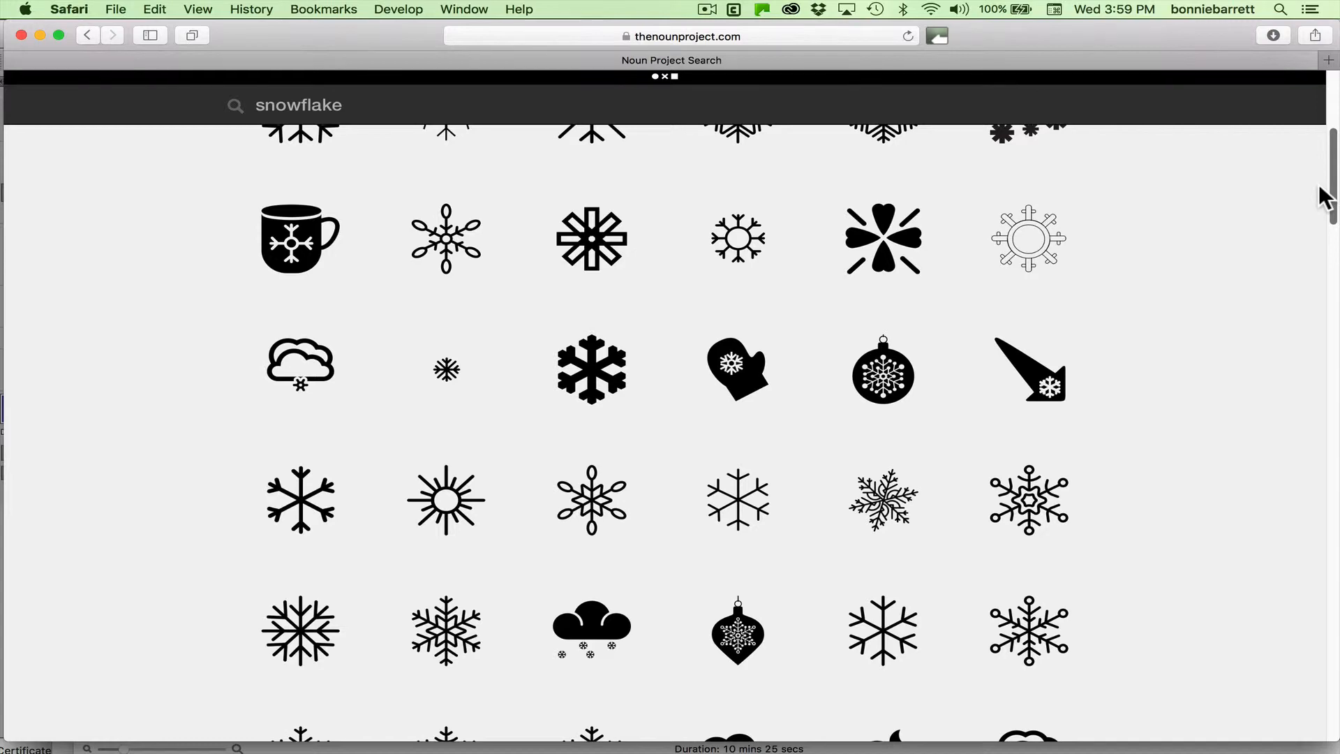
drag(1322, 199, 1316, 126)
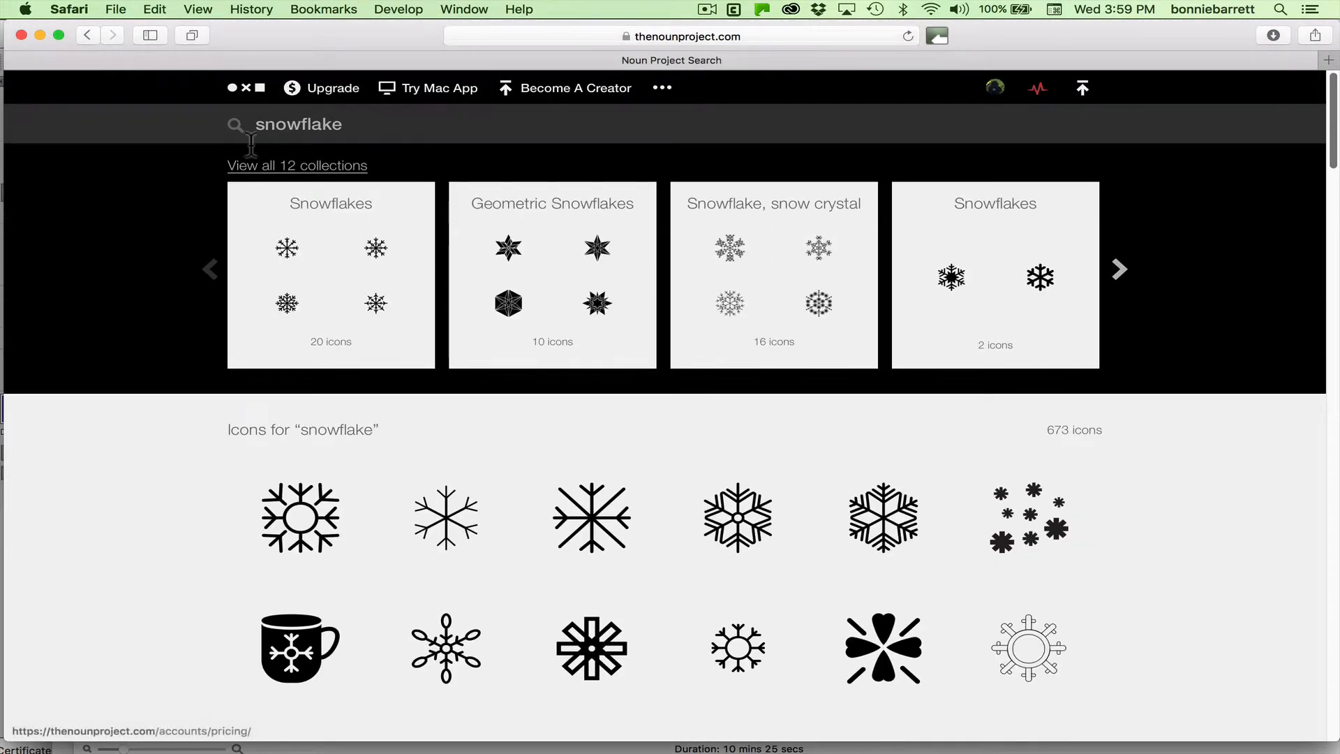
Switch back to Illustrator and bring up the noun_90772_cc.svg document
mouse_move(4, 383)
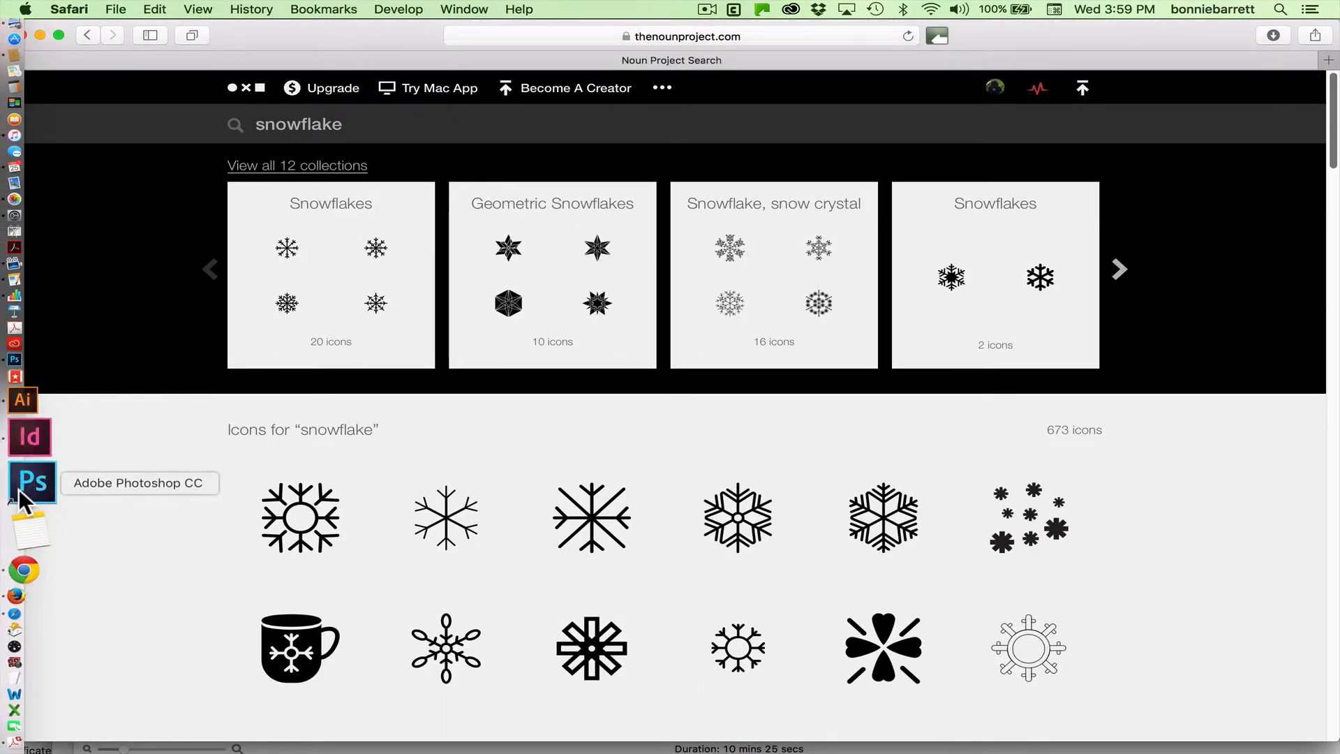
click(27, 550)
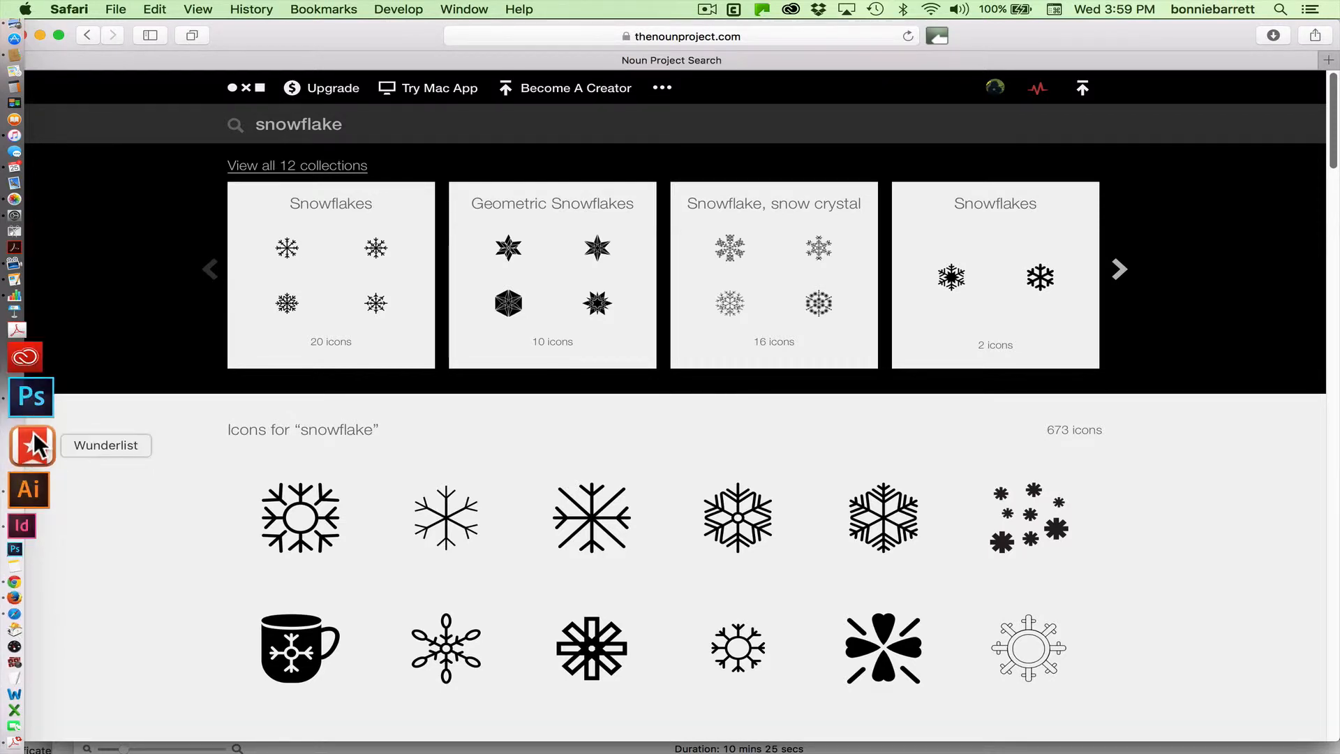
click(36, 454)
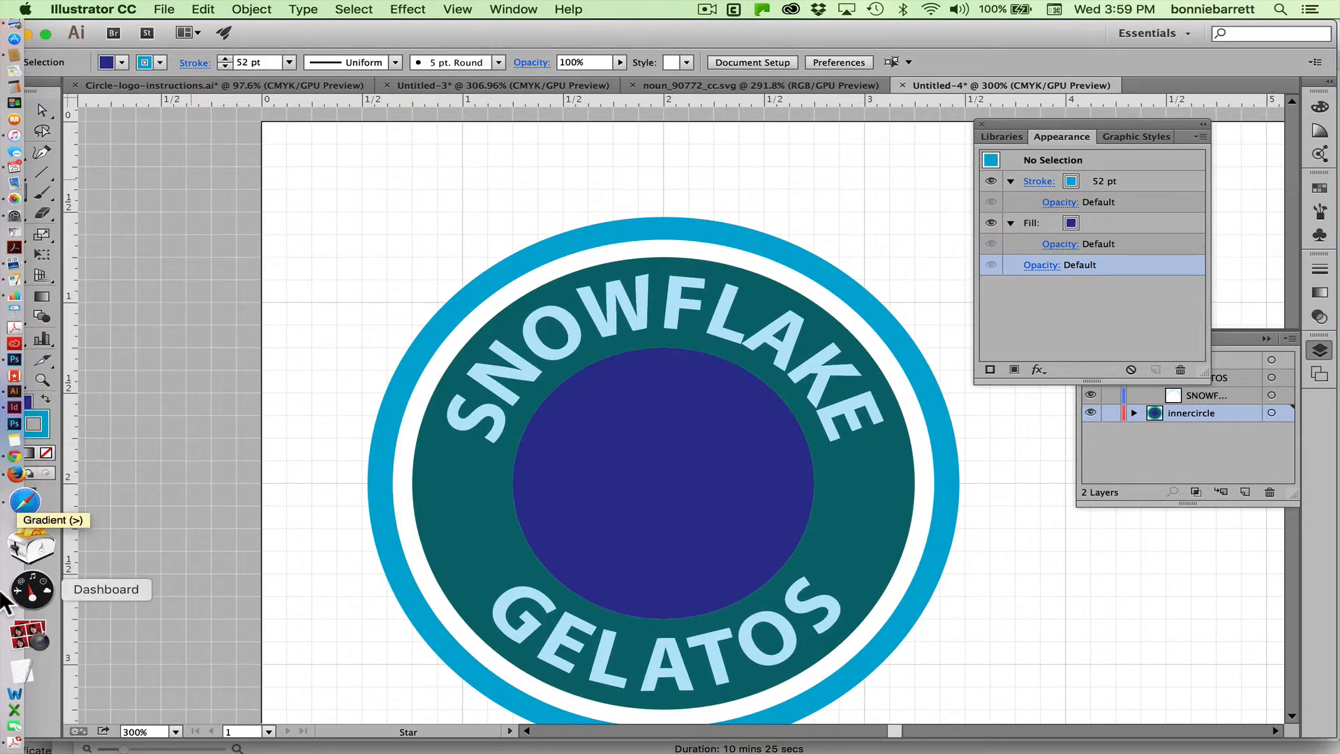
click(716, 84)
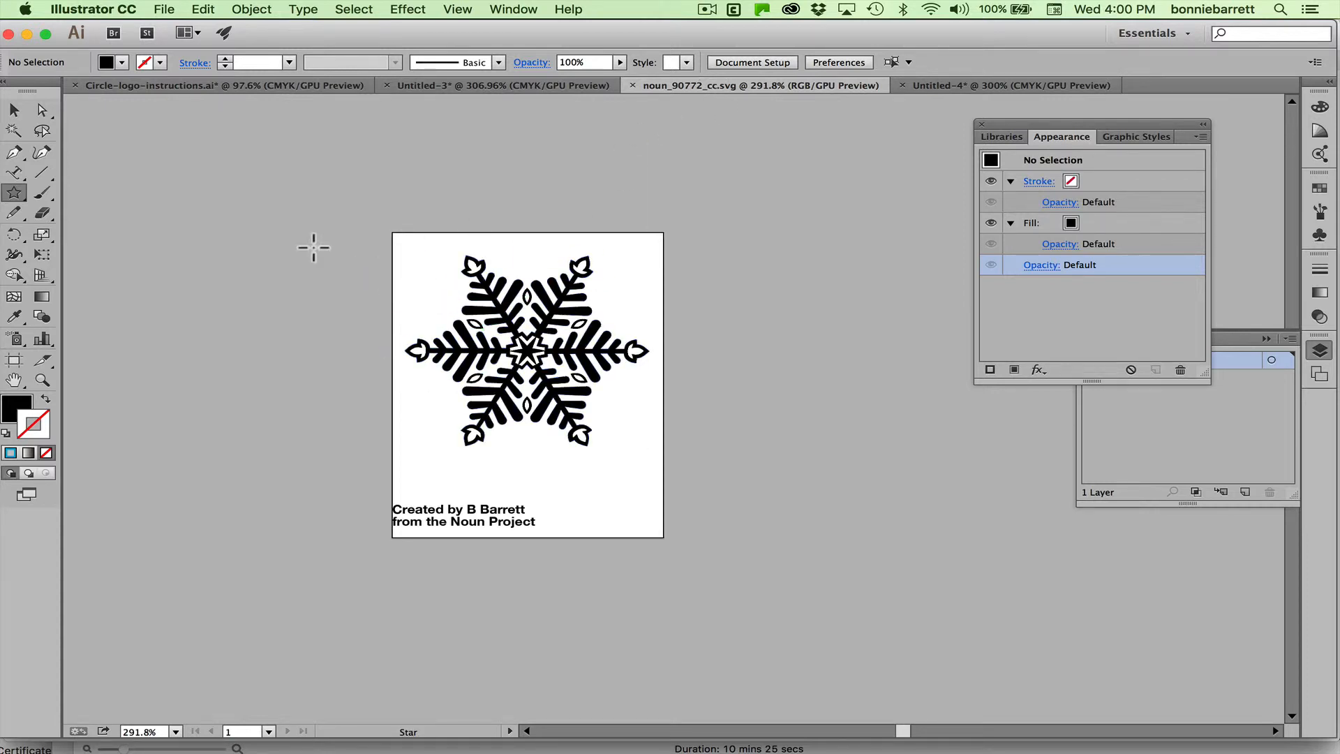
Check the snowflake artwork's paths in outline view, and copy the snowflake group without the credit text
click(14, 110)
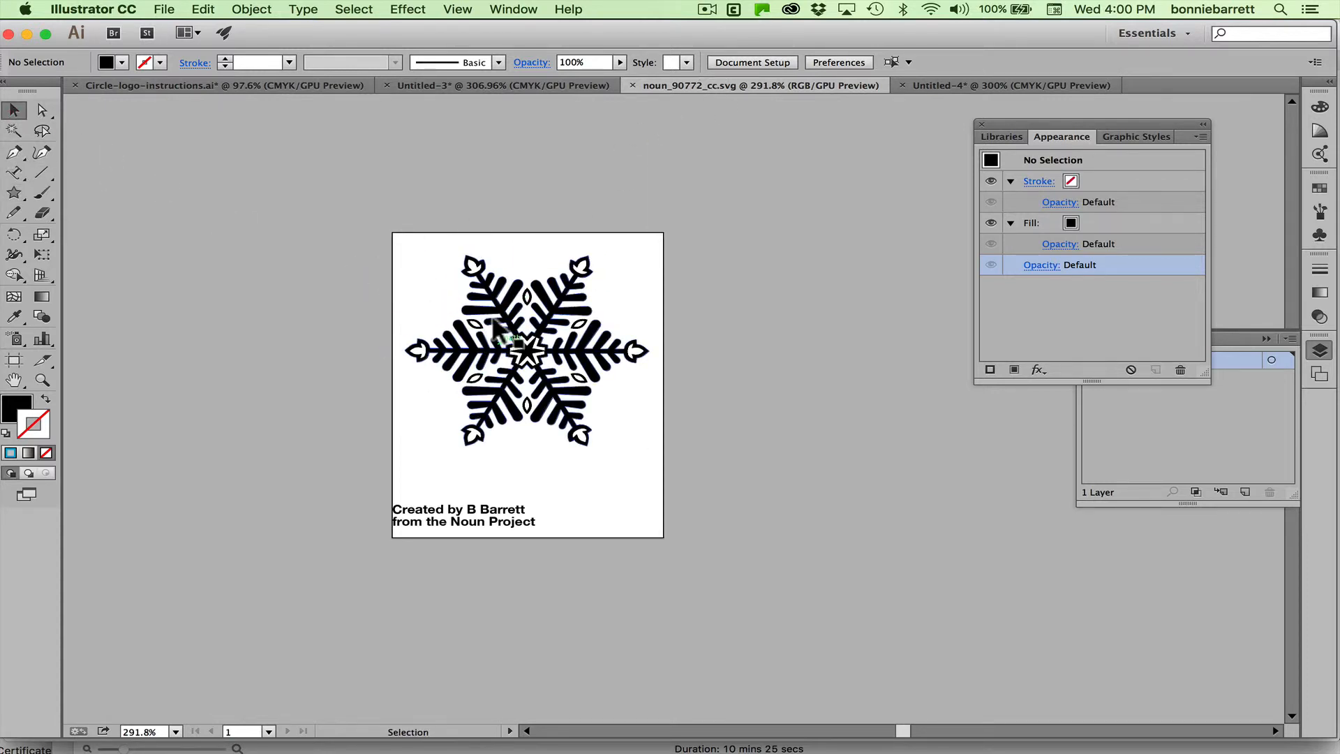
key(super+y)
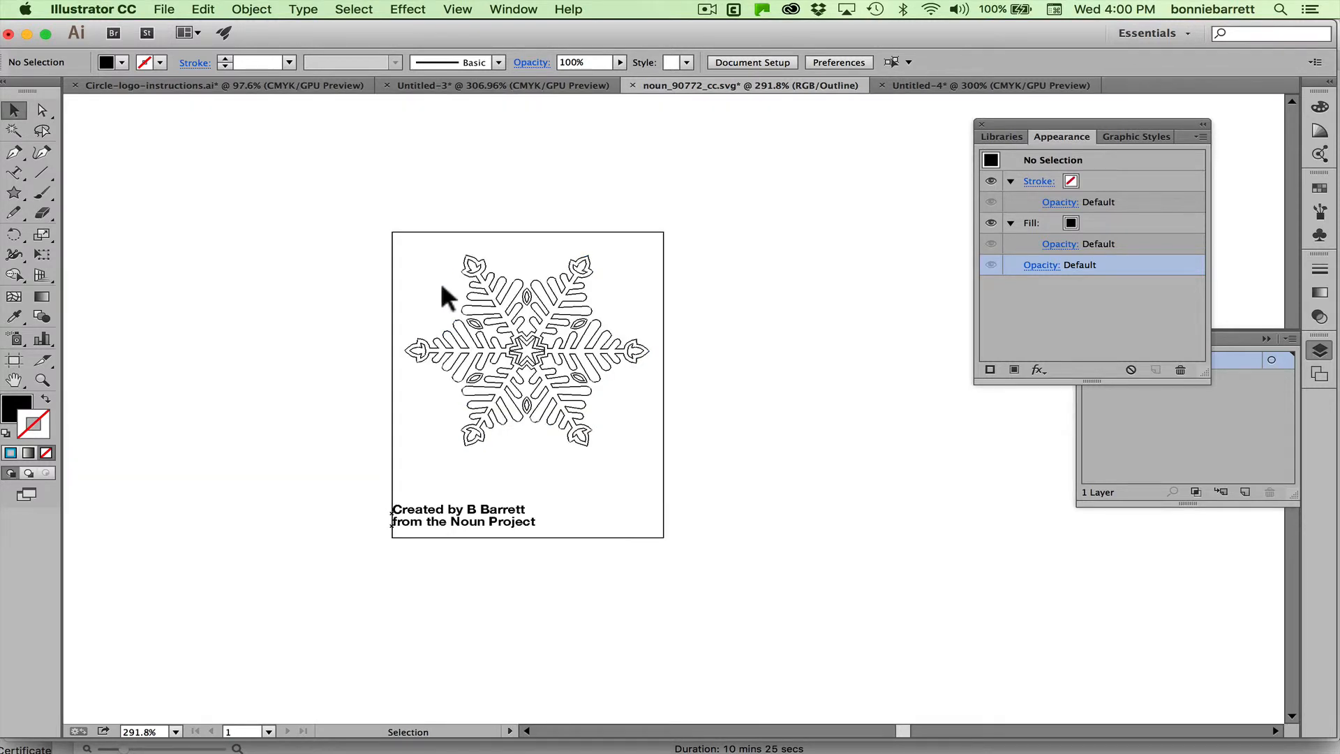
key(super+y)
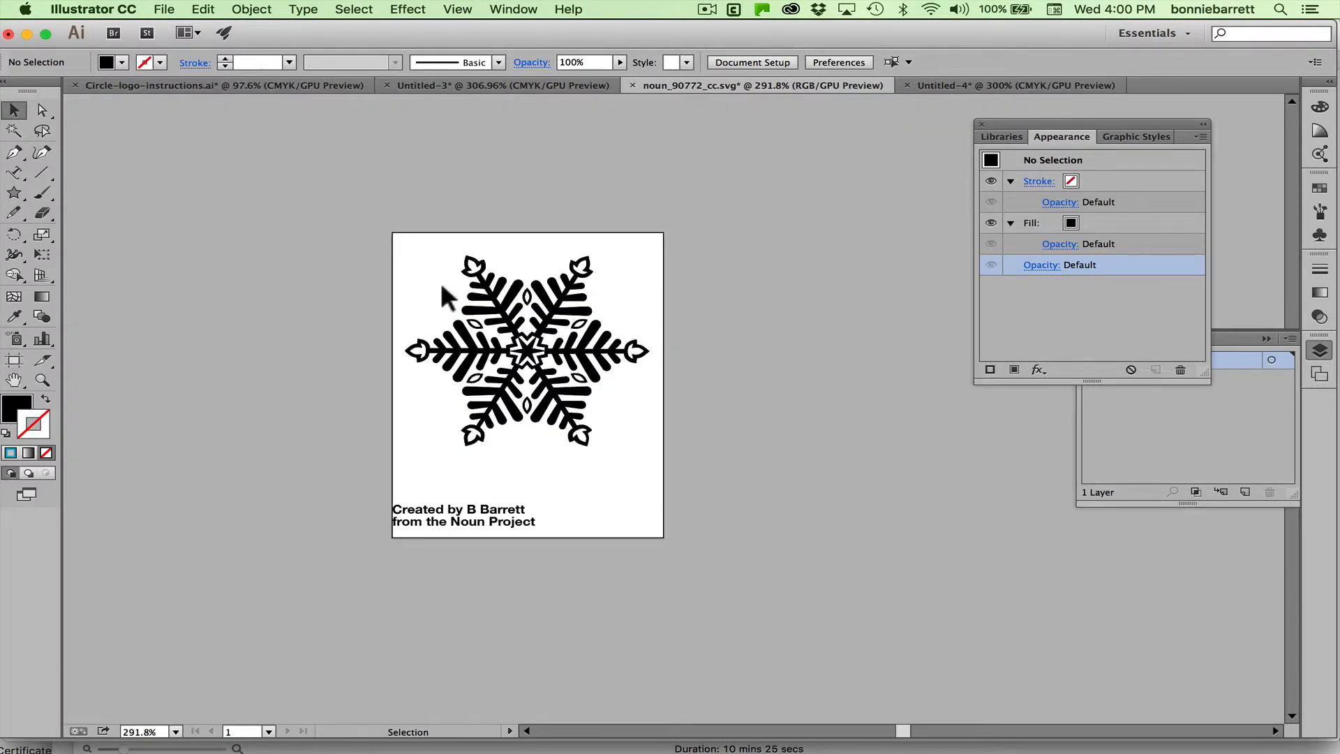
drag(430, 276, 682, 467)
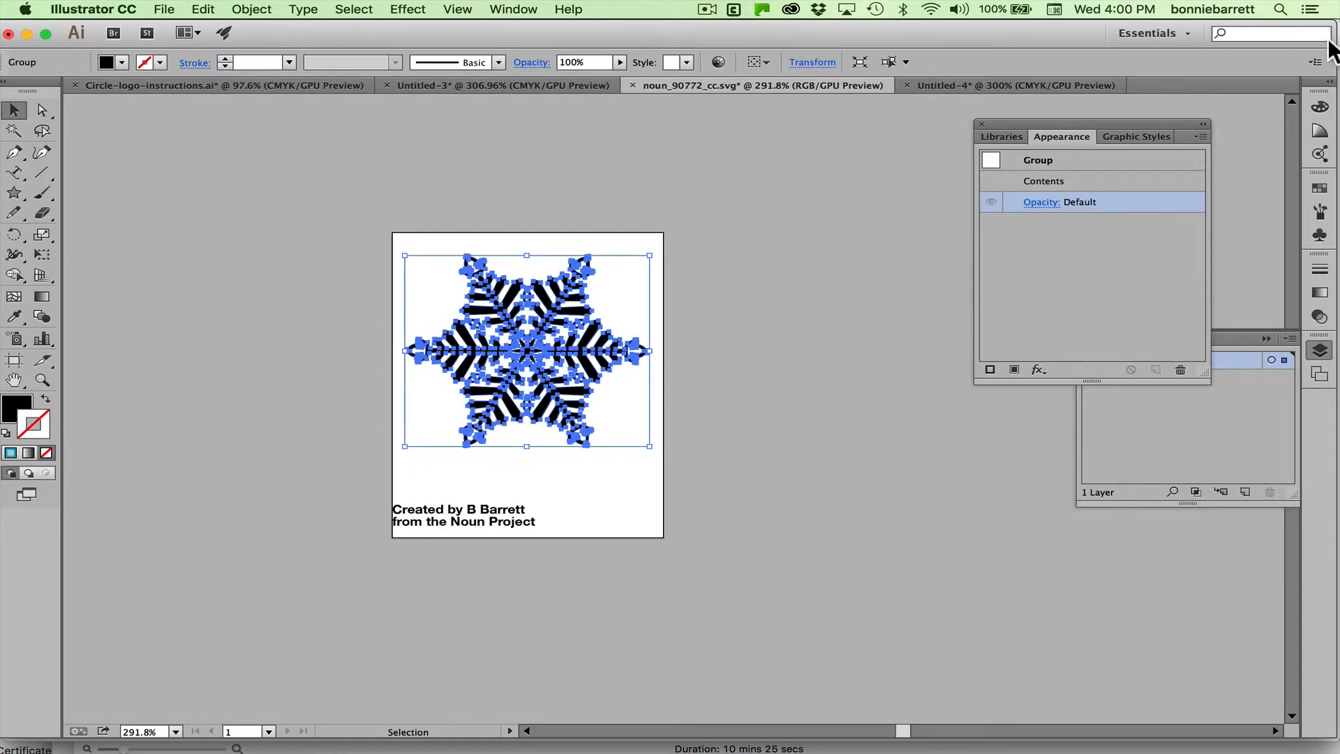
click(1319, 189)
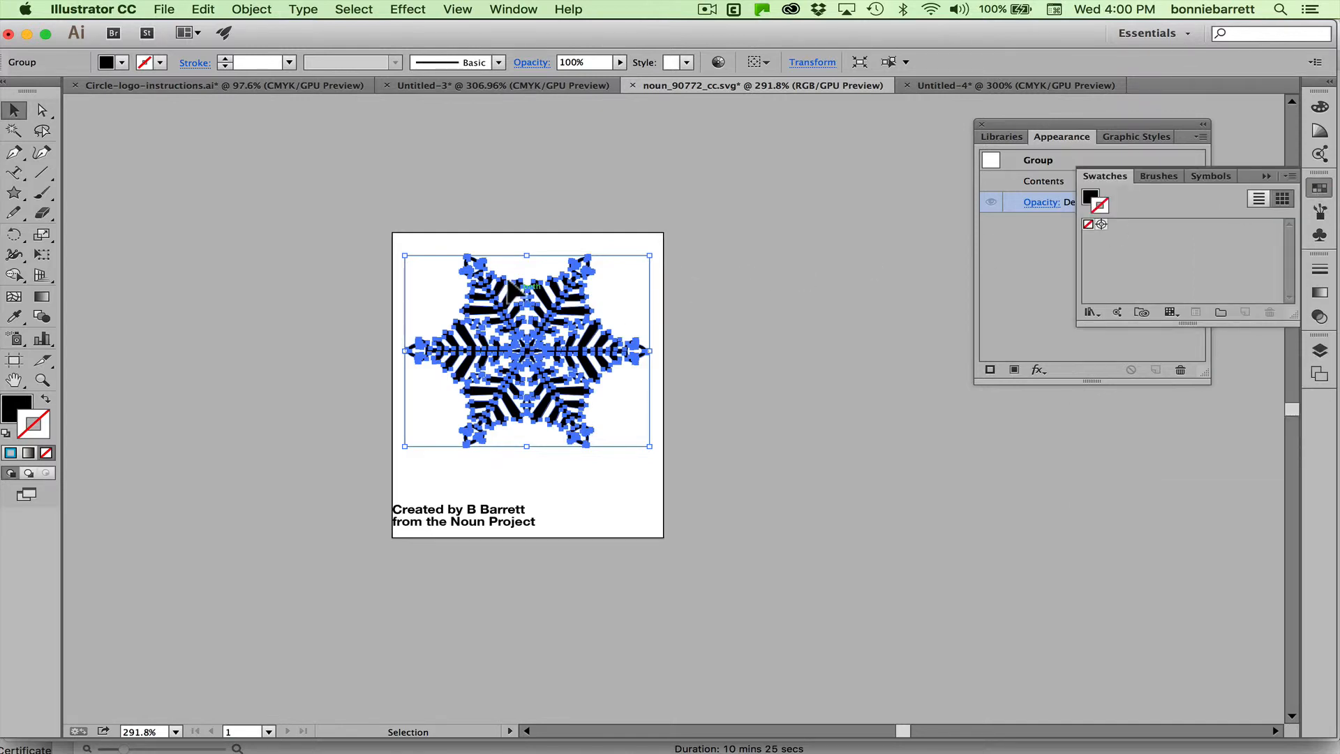
click(202, 9)
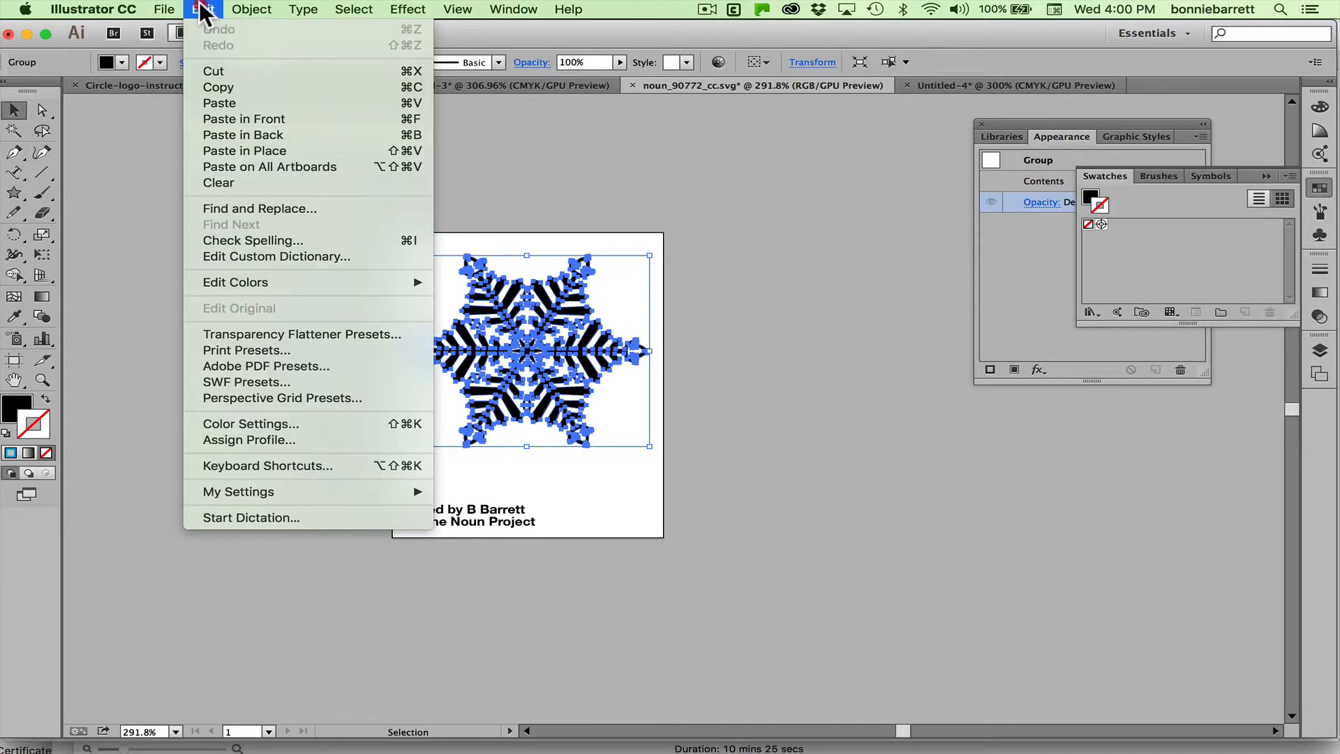
click(215, 87)
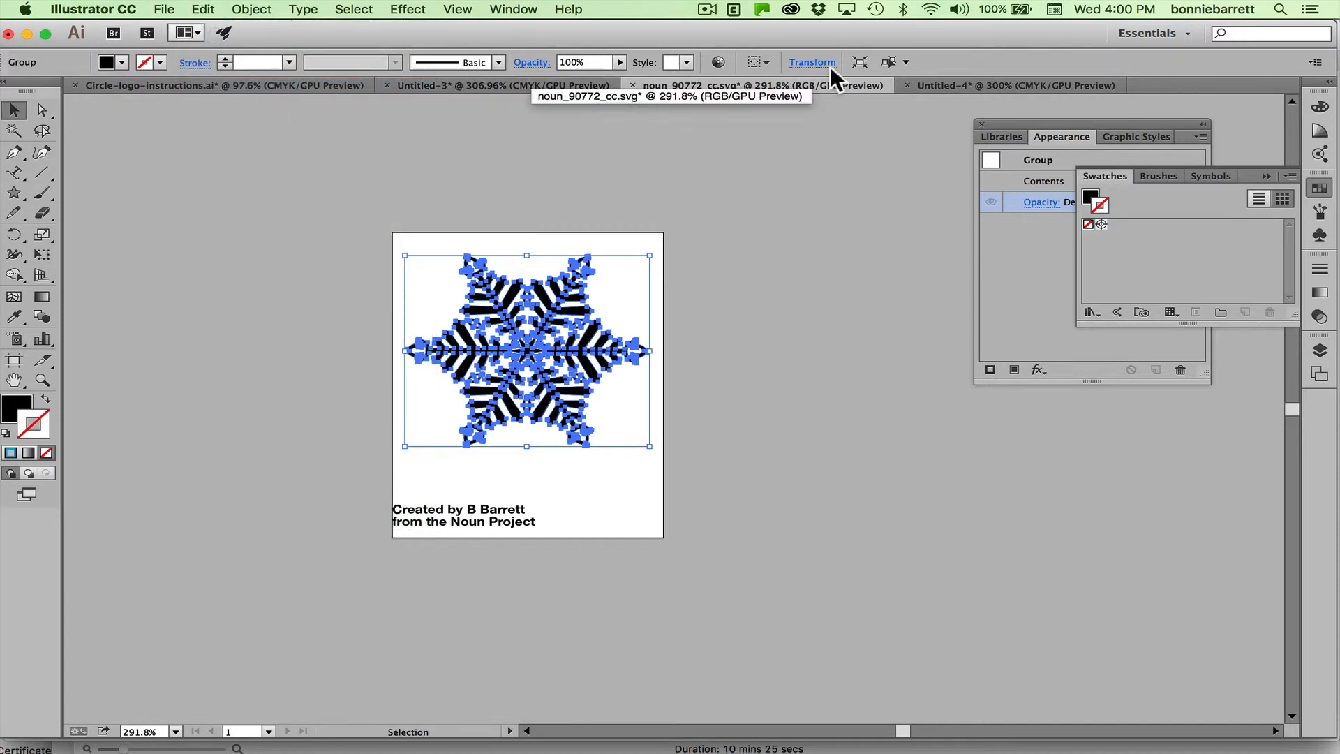
In the Untitled-4 logo document, create a new layer above Layer 1 and name it "icon"
click(956, 85)
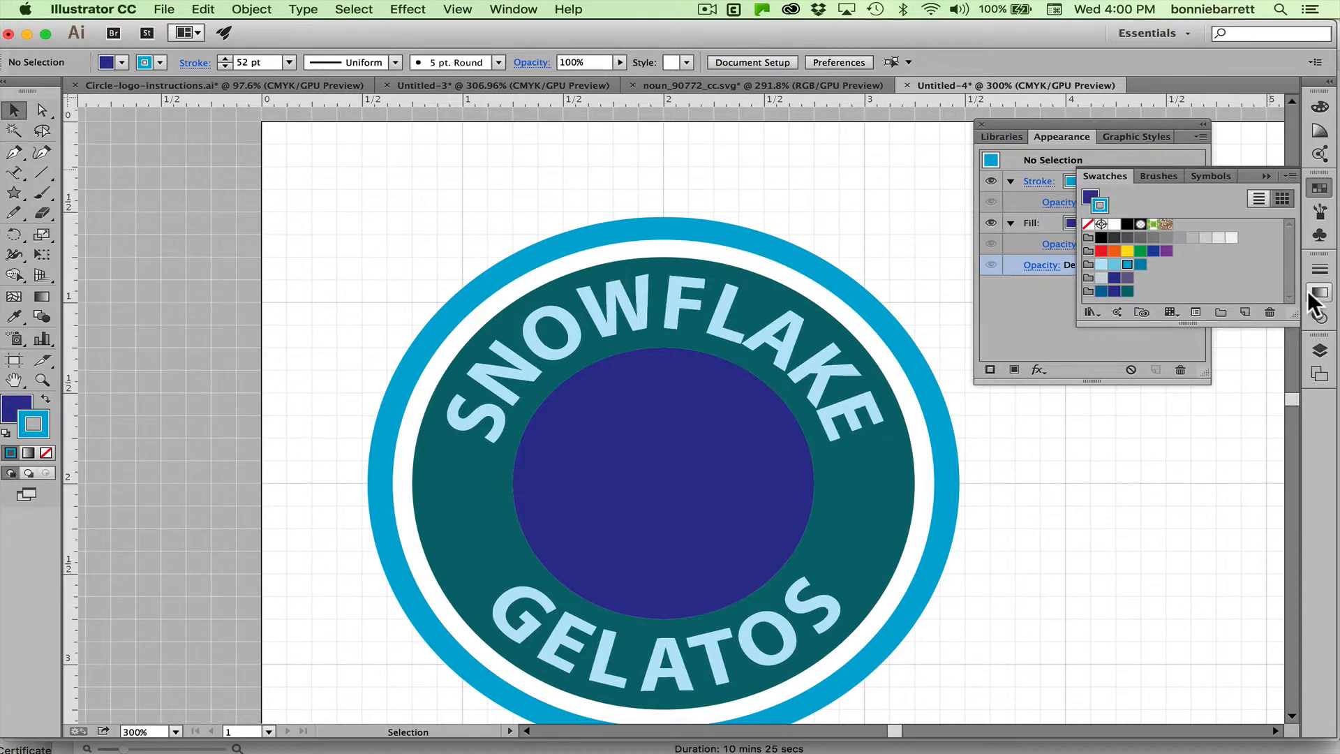
click(1319, 351)
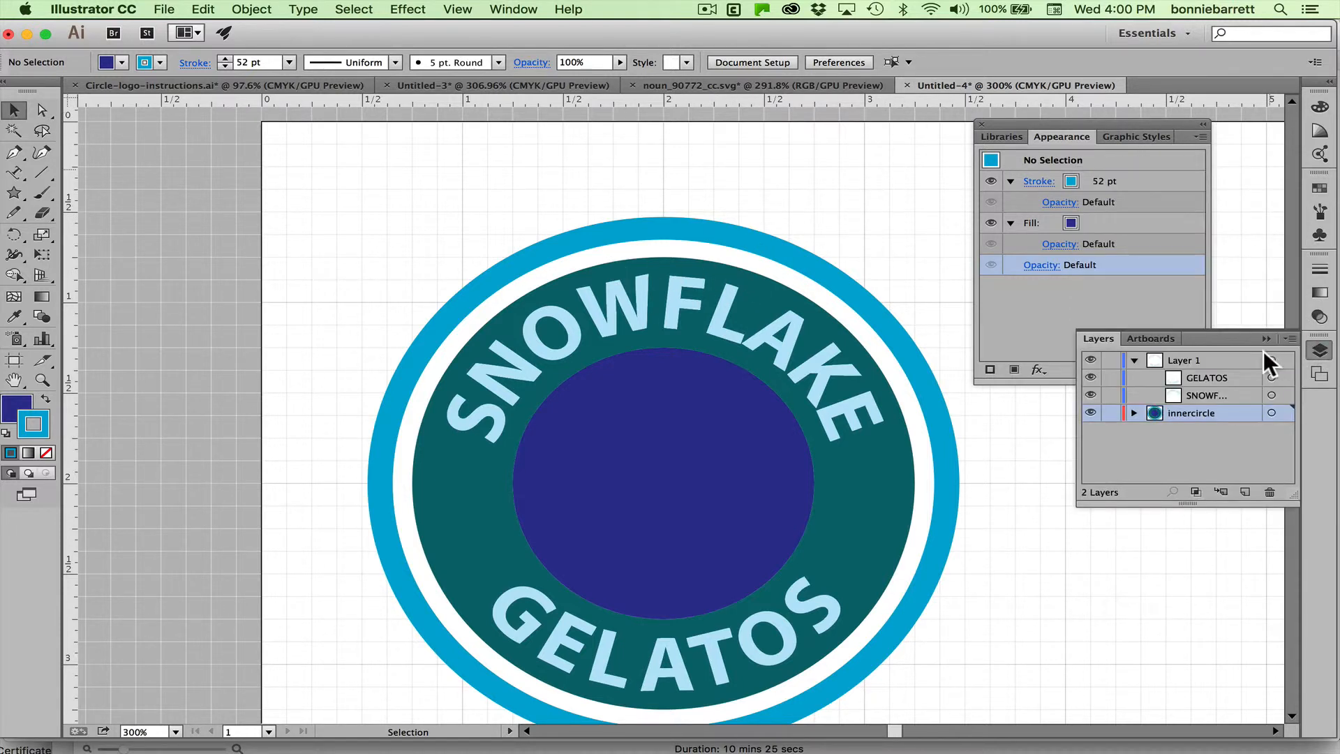
click(1136, 359)
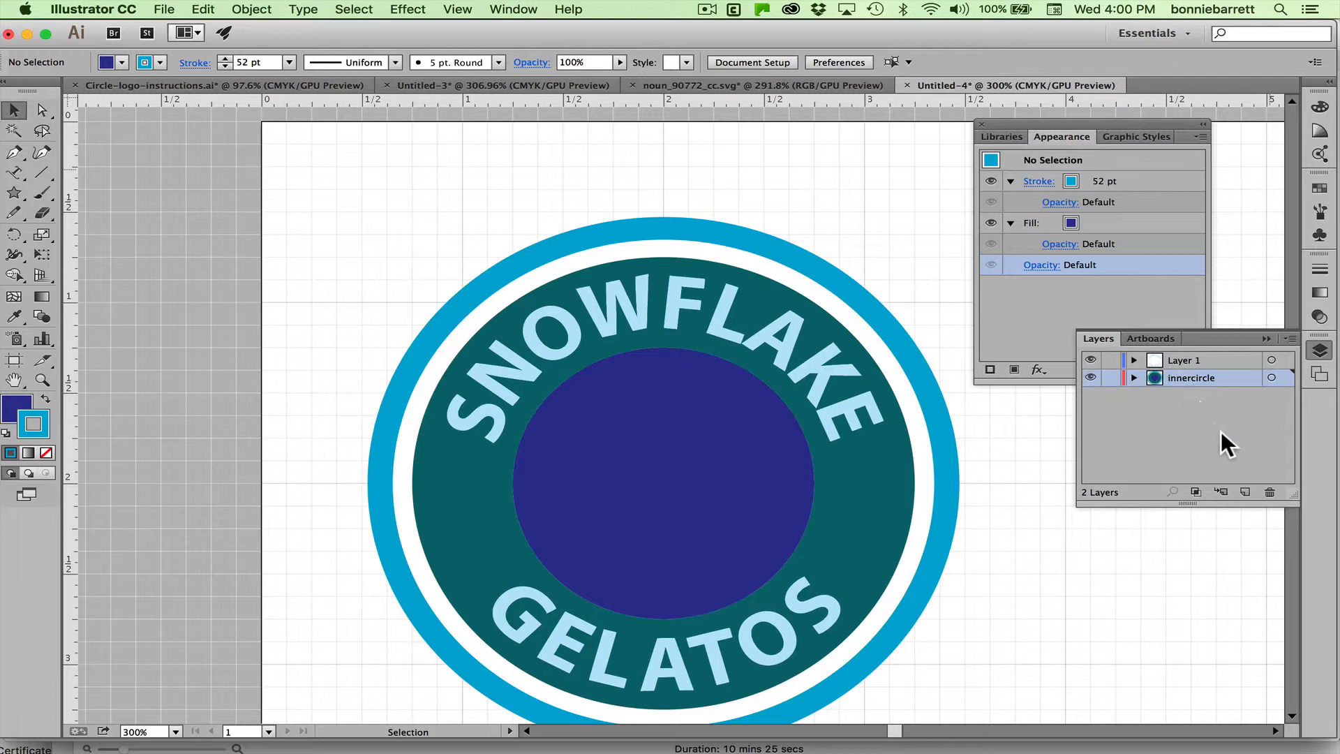
click(1245, 488)
drag(1212, 381, 1218, 353)
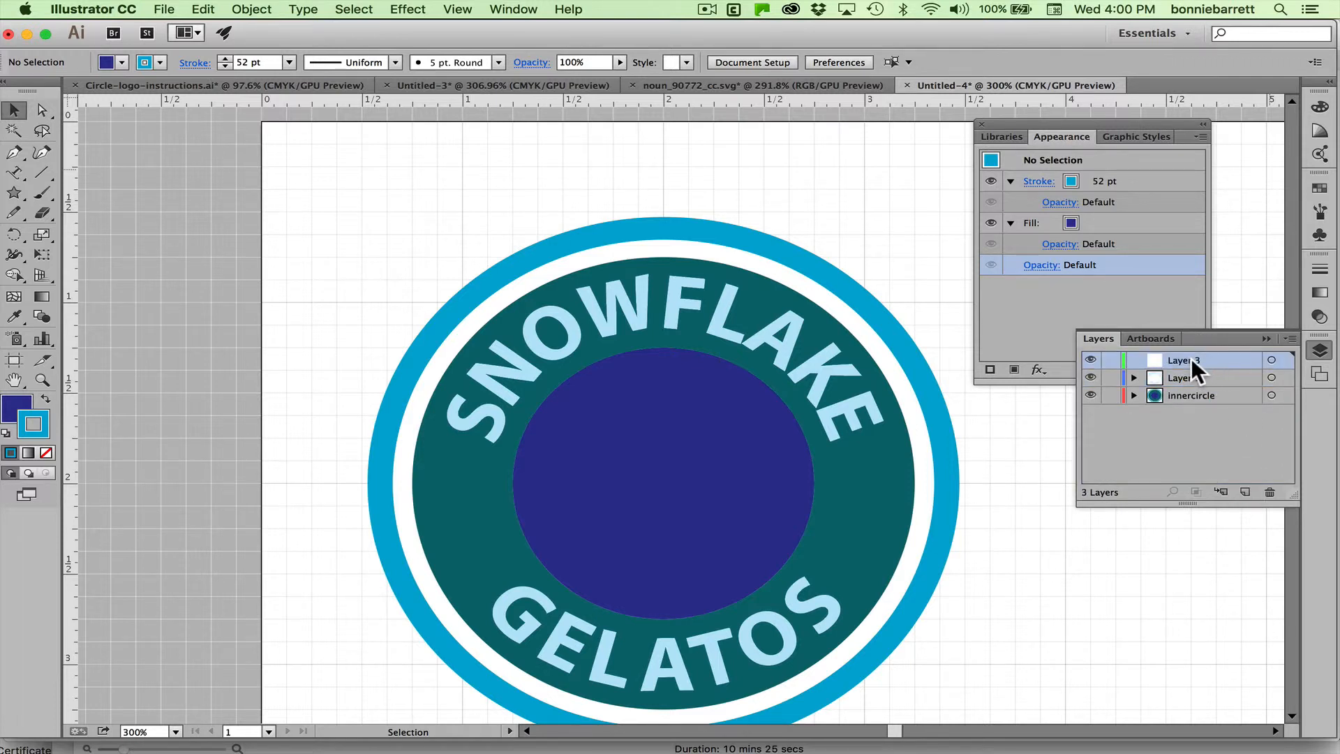
double_click(1190, 358)
text(icon)
key(Return)
Paste the copied snowflake into the icon layer and change its fill to white
click(203, 9)
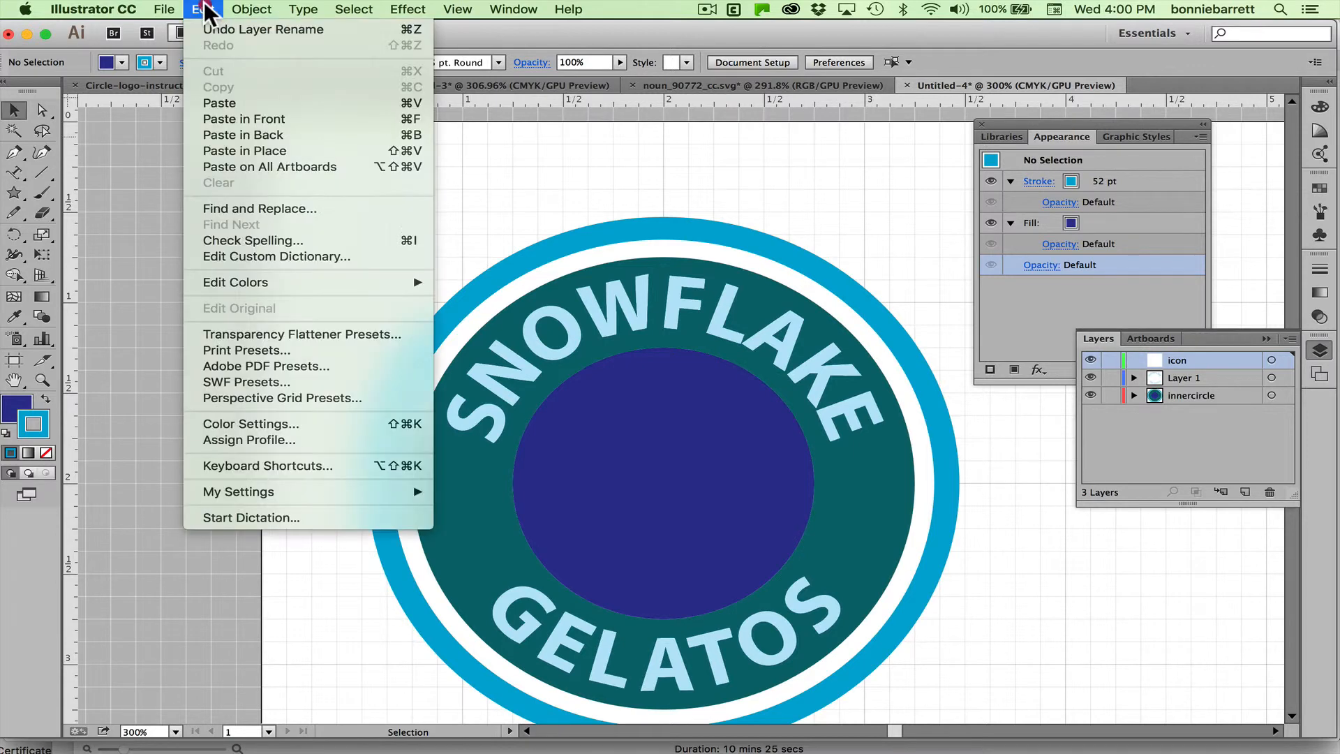
click(213, 99)
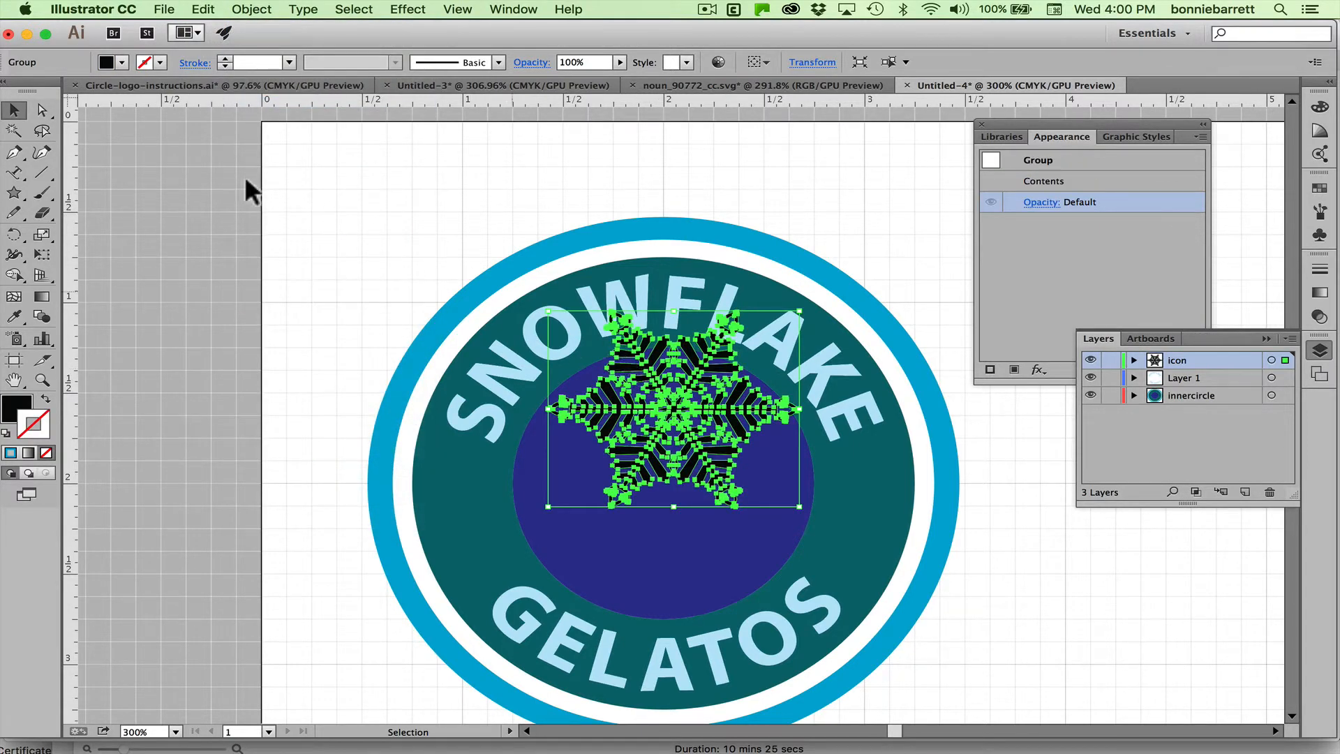
click(122, 62)
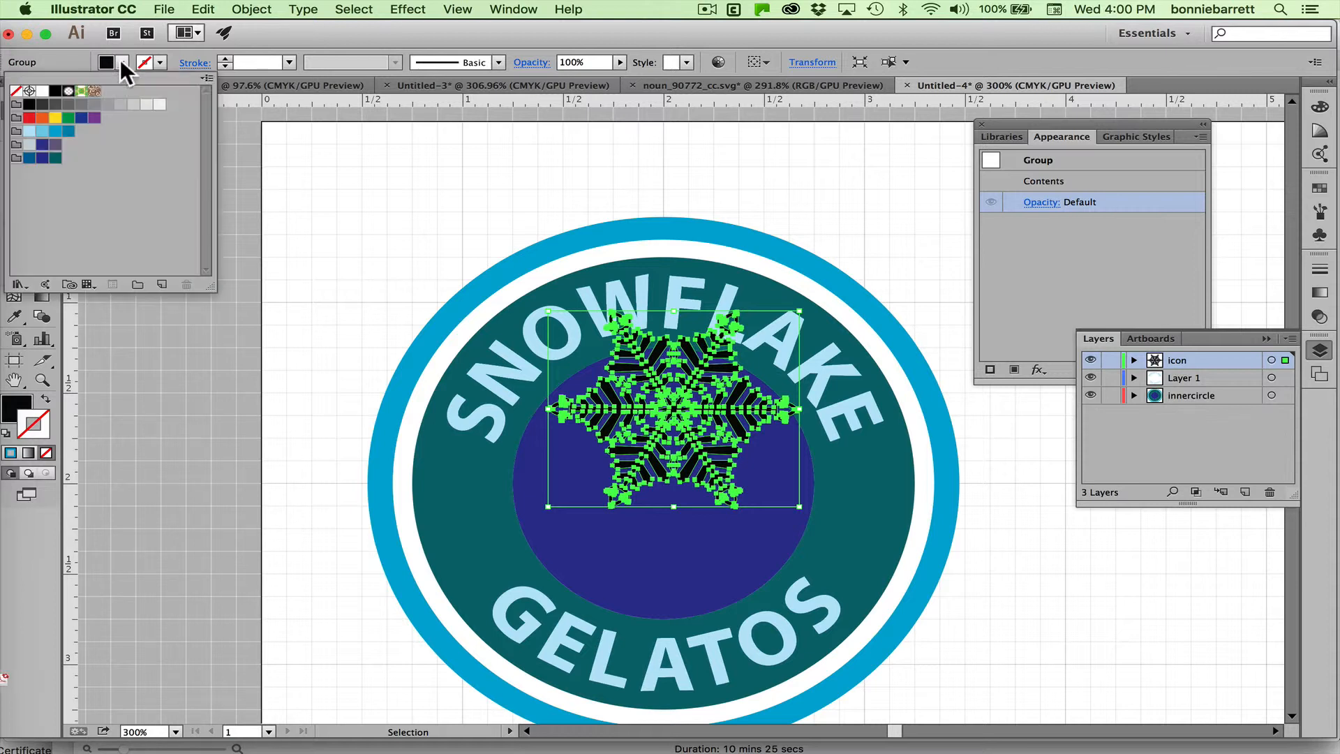
click(36, 89)
click(360, 159)
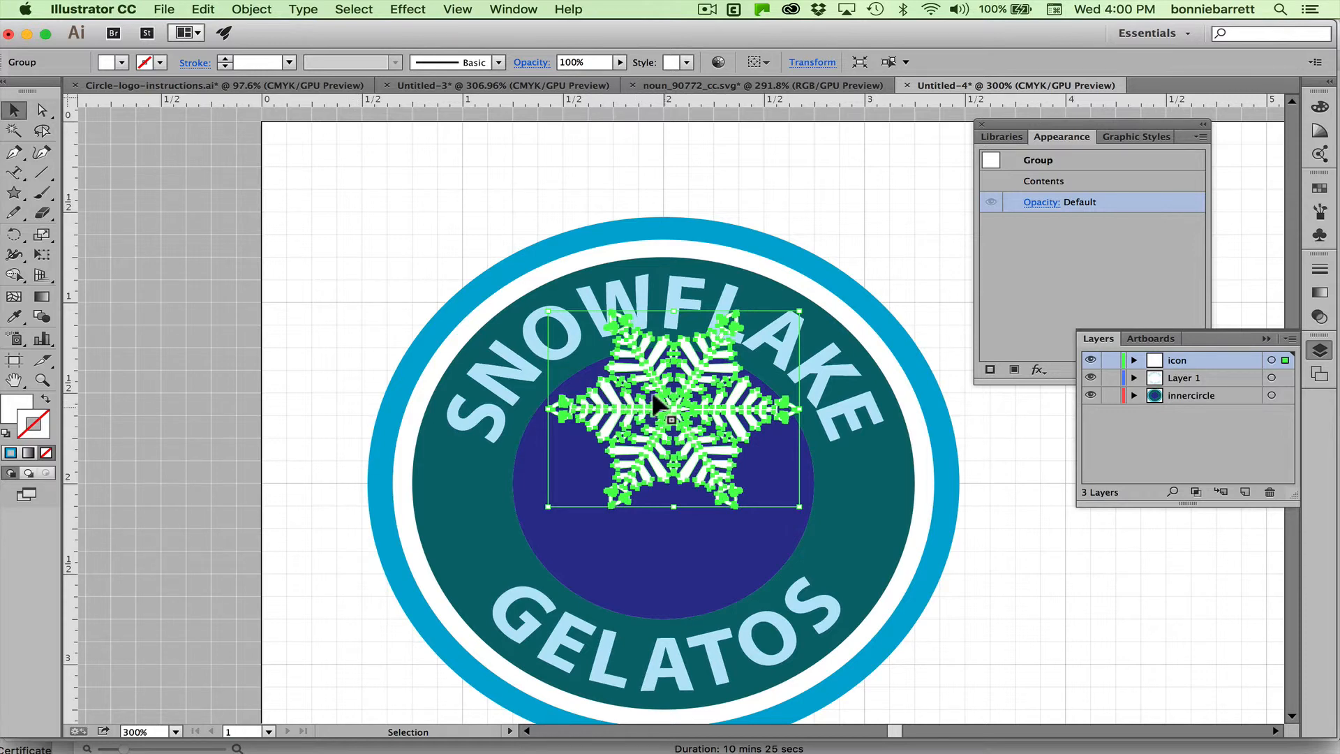
Move the snowflake into the dark blue circle and align all the logo objects to the selection by horizontal and vertical centres
drag(655, 405, 654, 478)
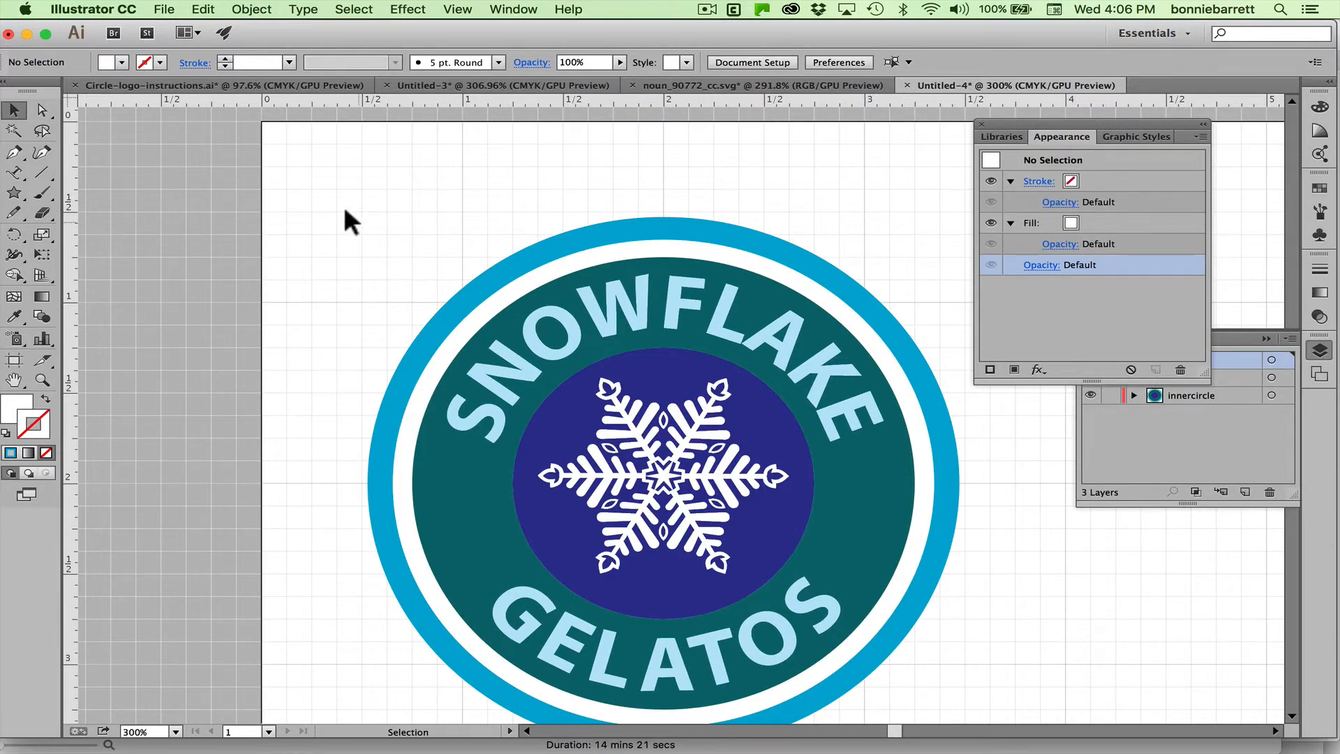
drag(348, 221, 989, 658)
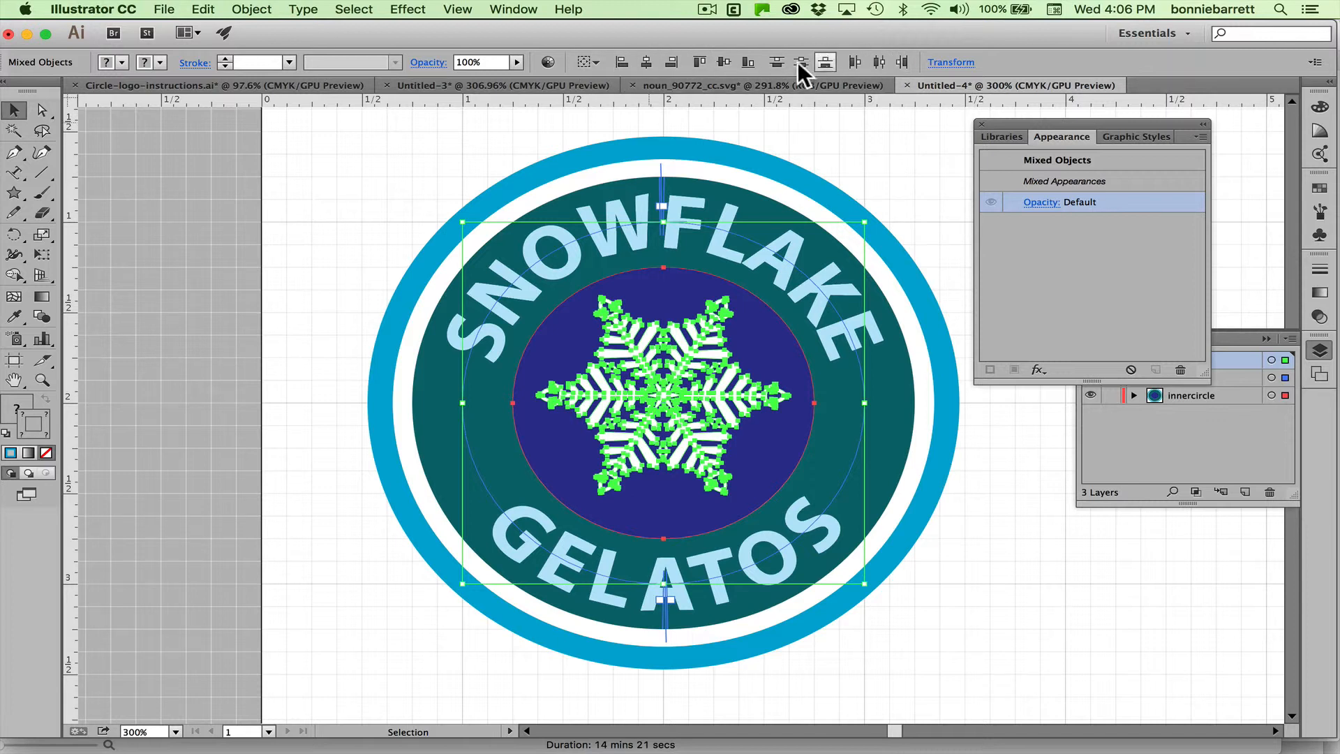
click(594, 60)
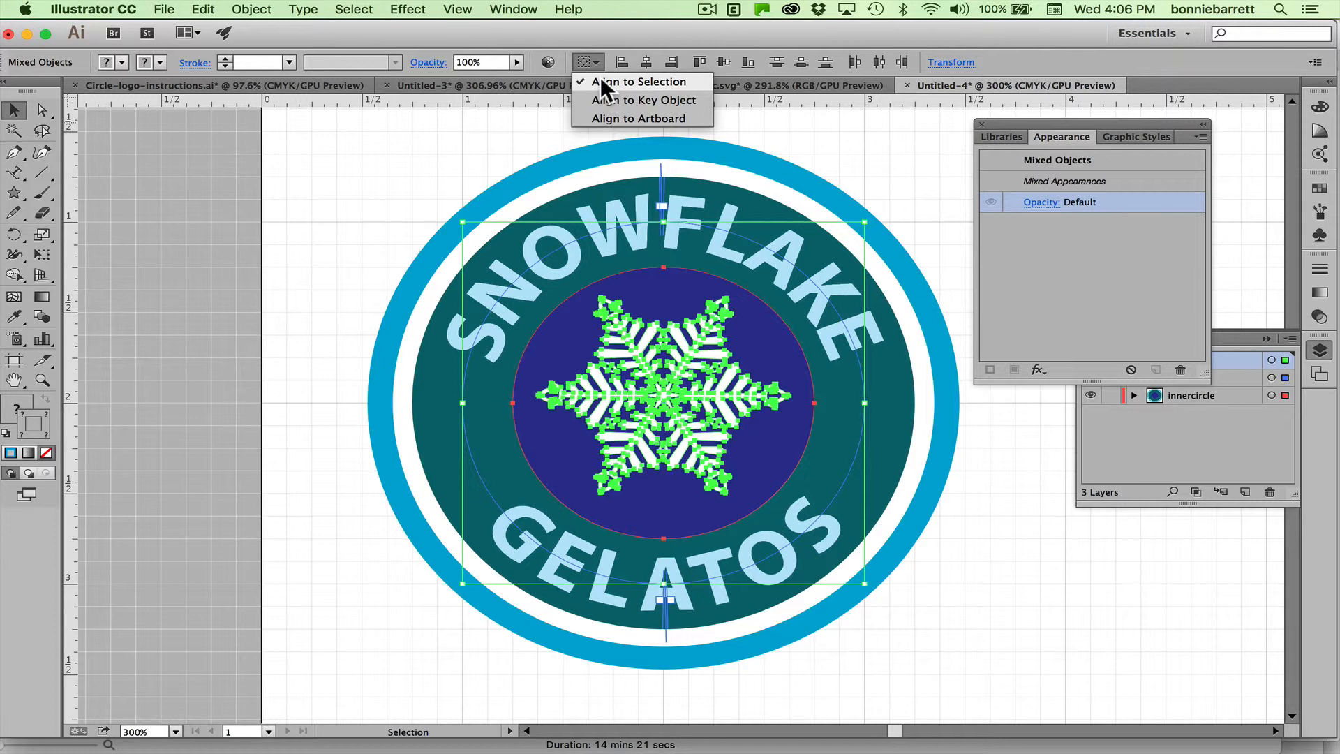
click(600, 78)
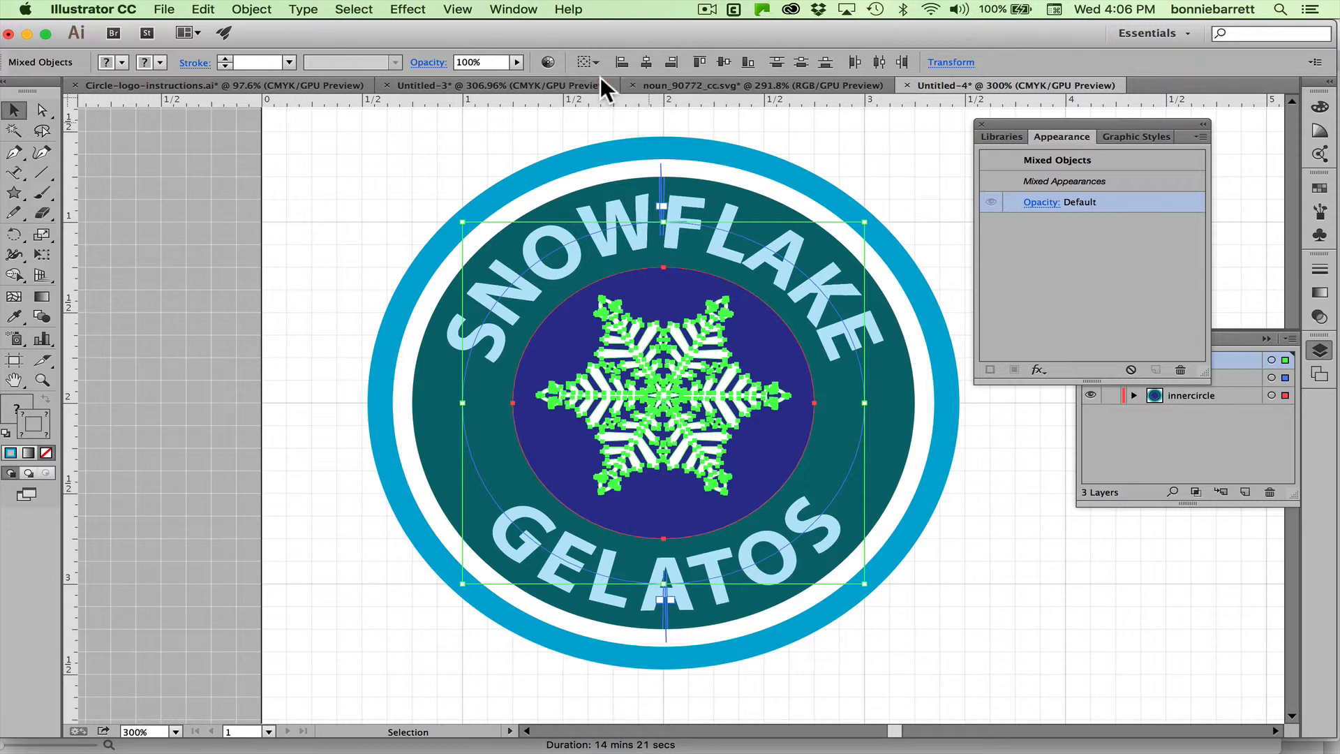
click(646, 60)
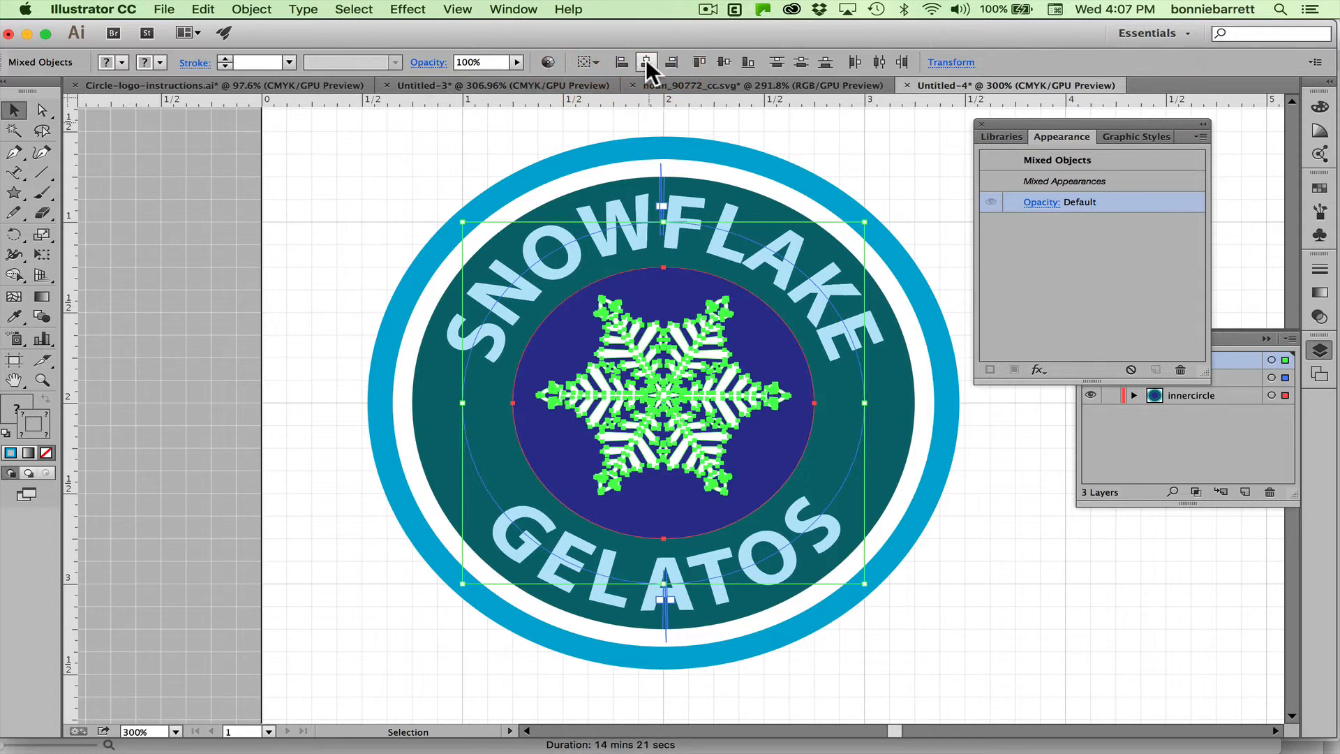
click(727, 62)
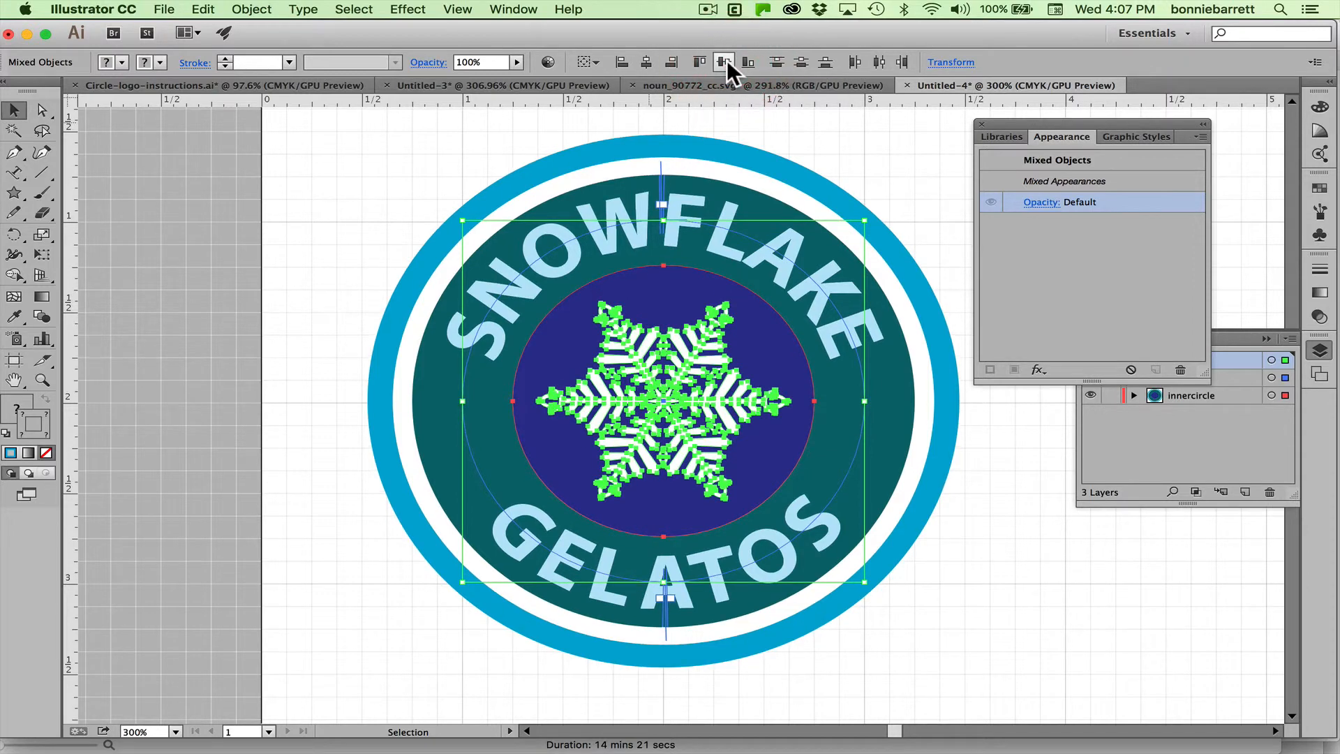
click(448, 119)
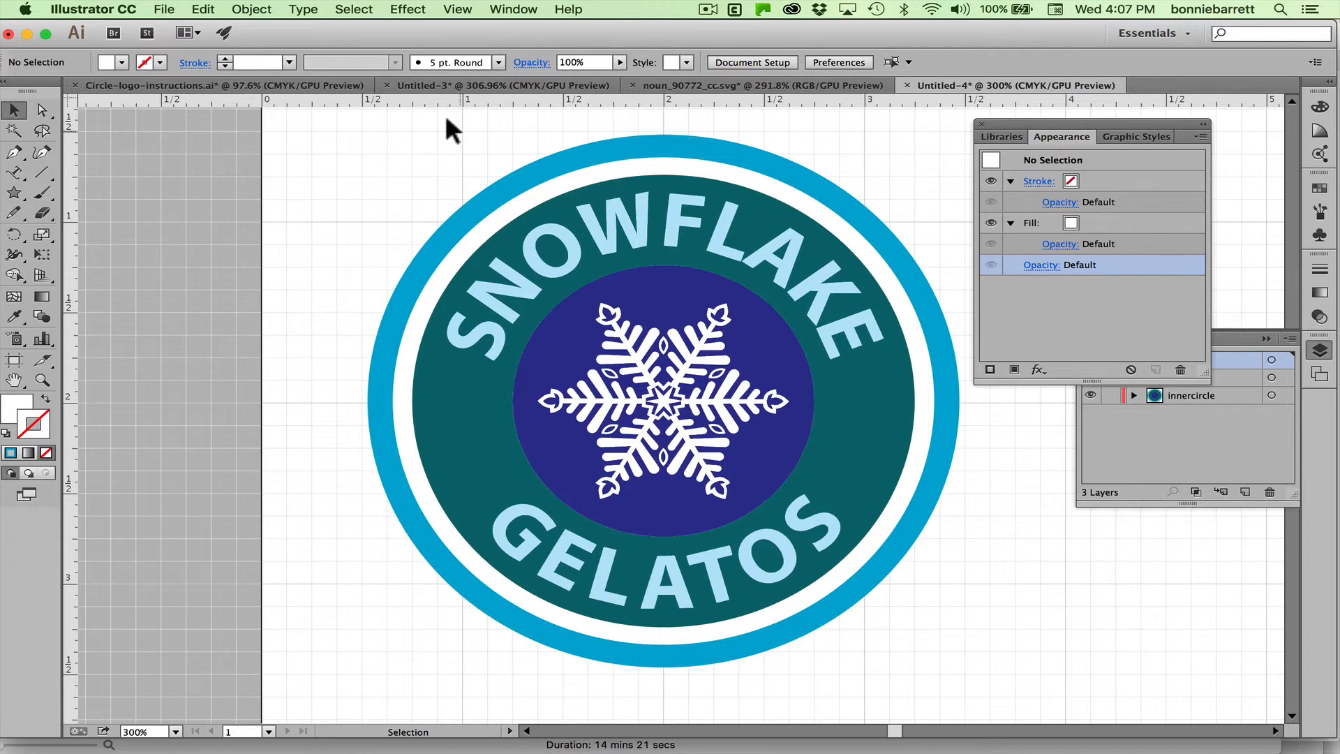
View the whole finished logo in outline mode to examine its underlying paths and text
key(super+minus)
key(super+minus)
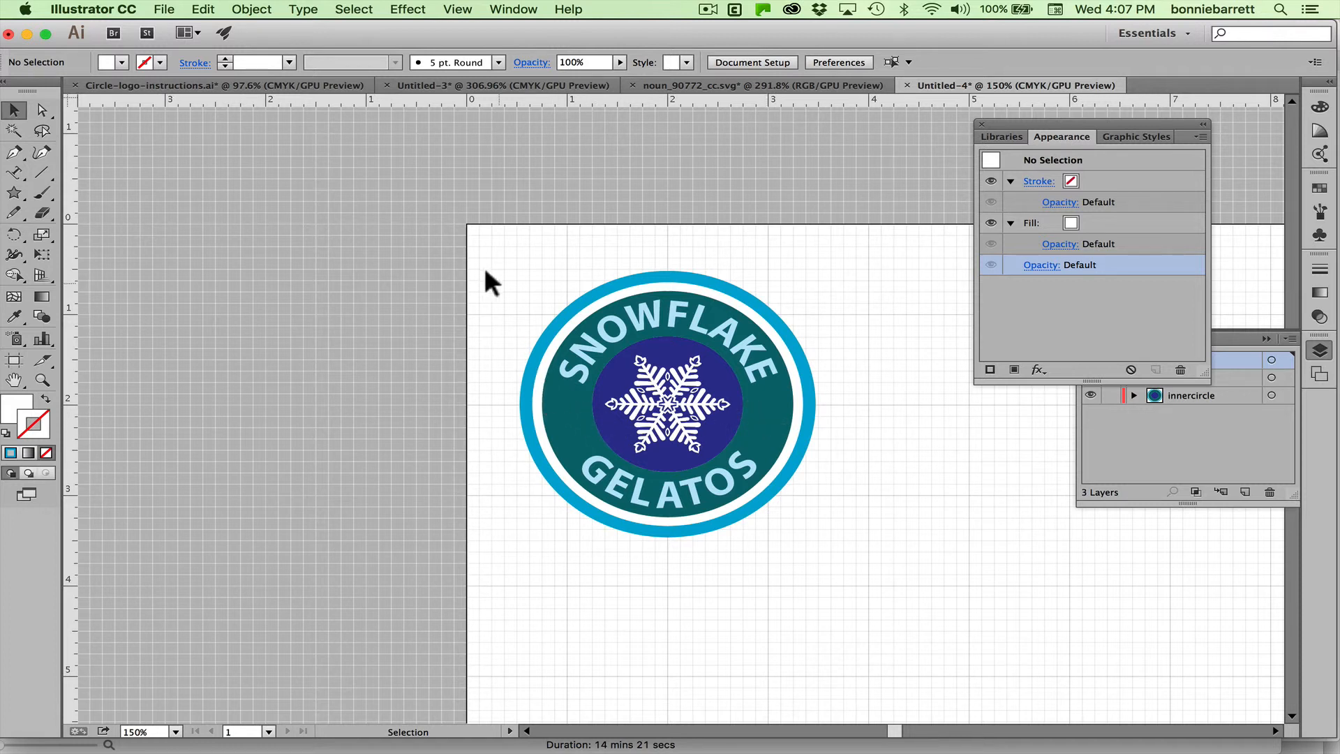
key(super+y)
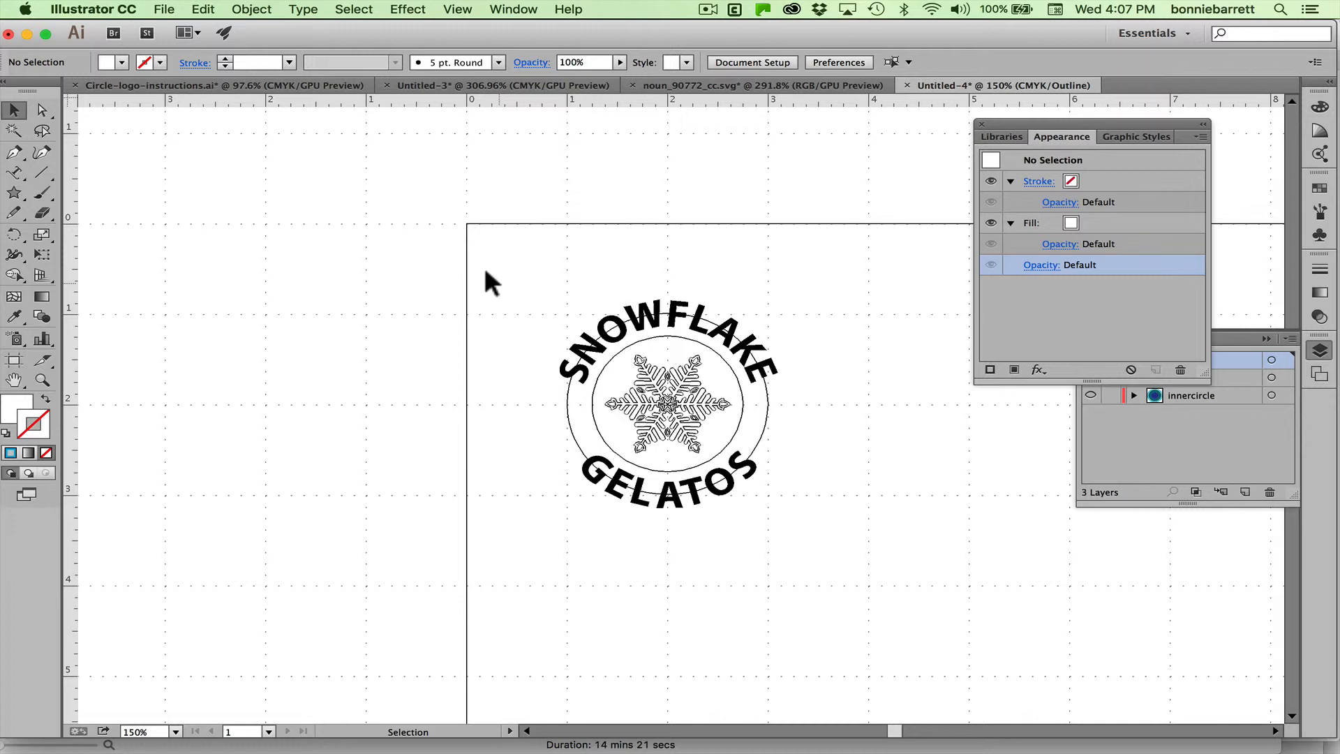
Select the whole logo in preview mode, convert the SNOWFLAKE and GELATOS text to outlines, and check the letter paths in outline mode
key(super+y)
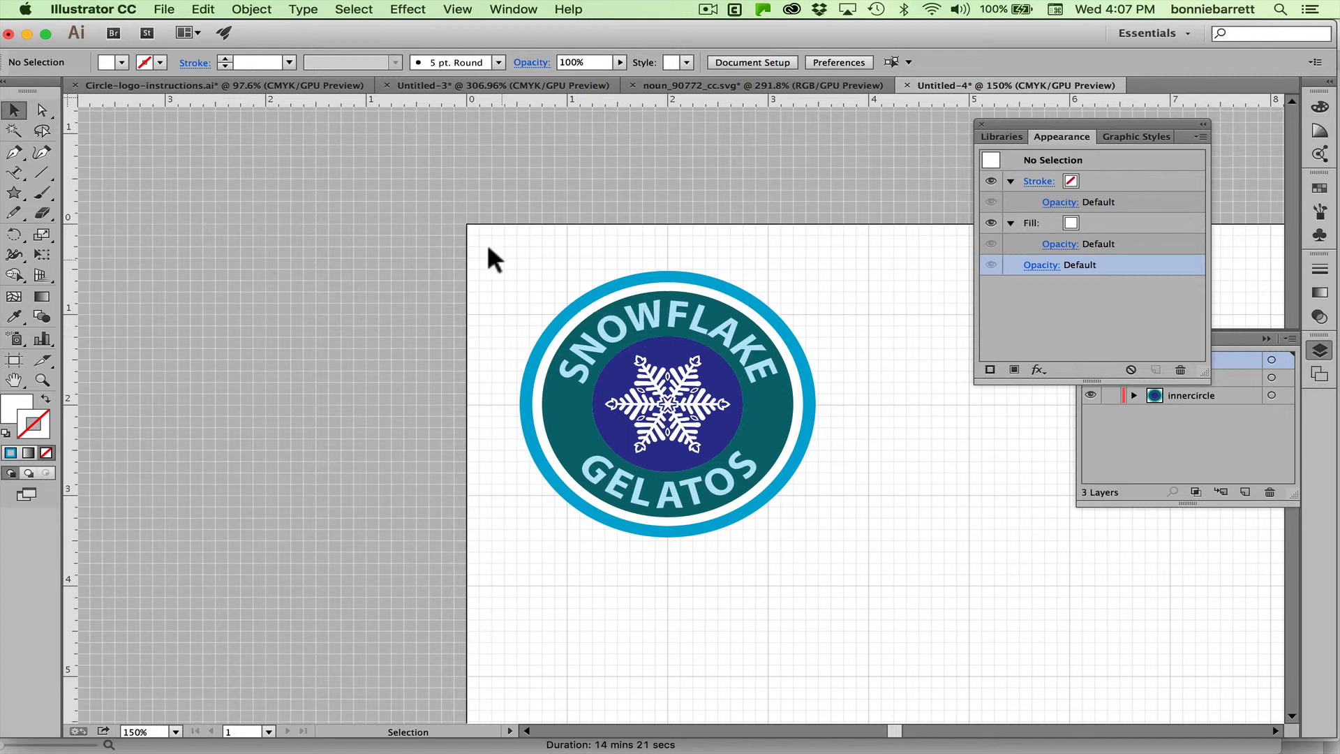
drag(502, 260, 877, 569)
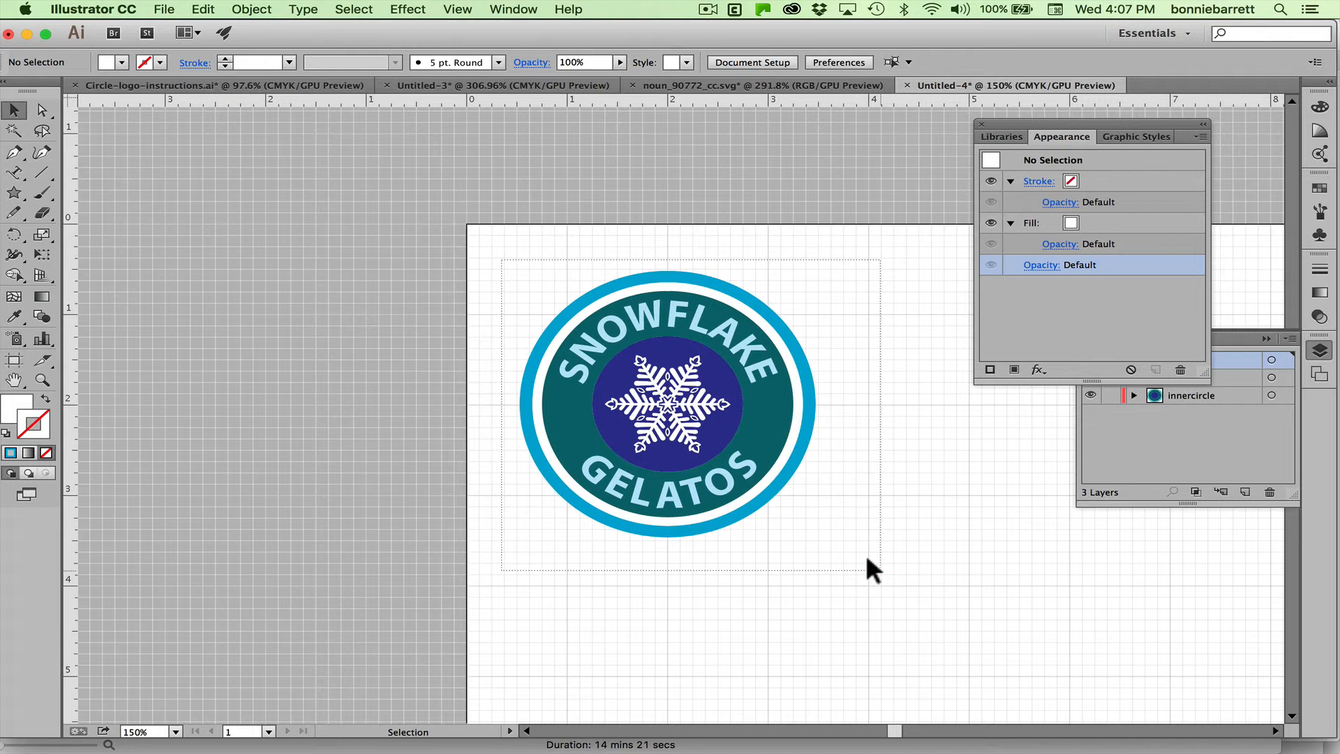
drag(867, 558, 867, 558)
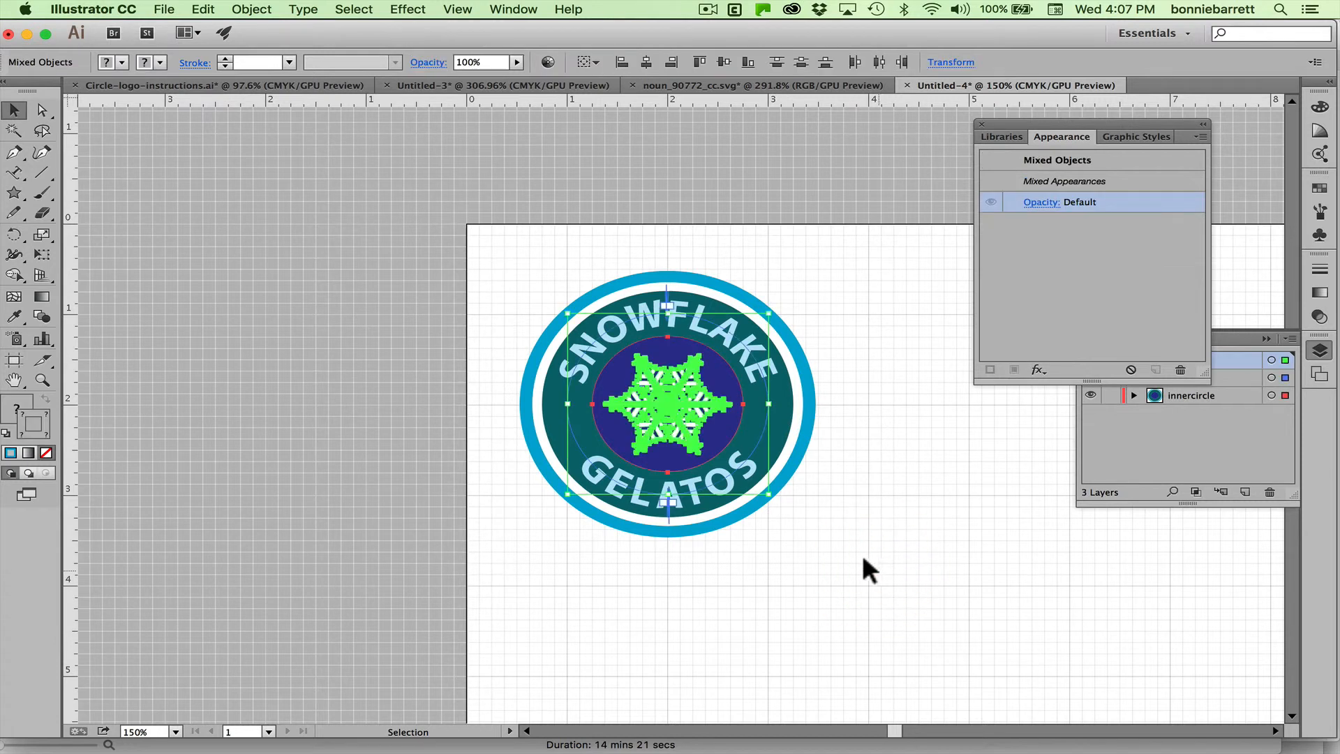
click(301, 9)
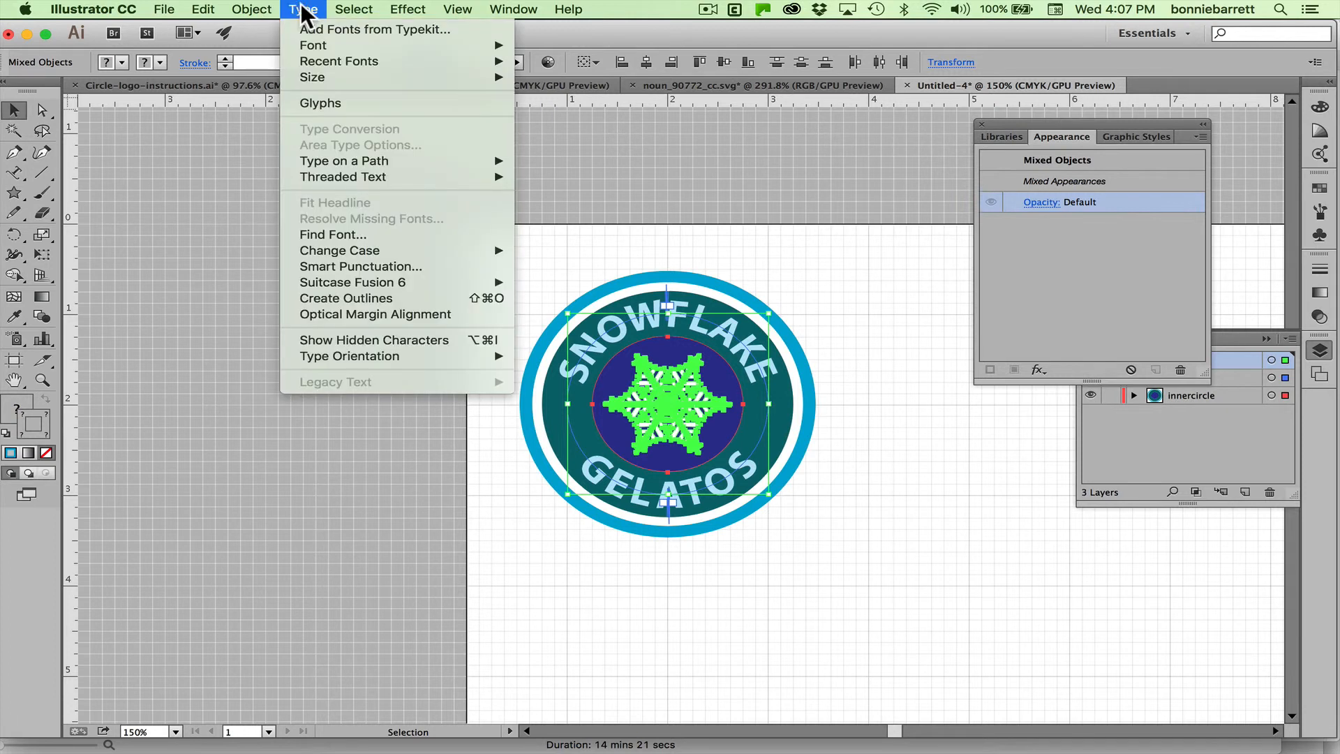
click(368, 299)
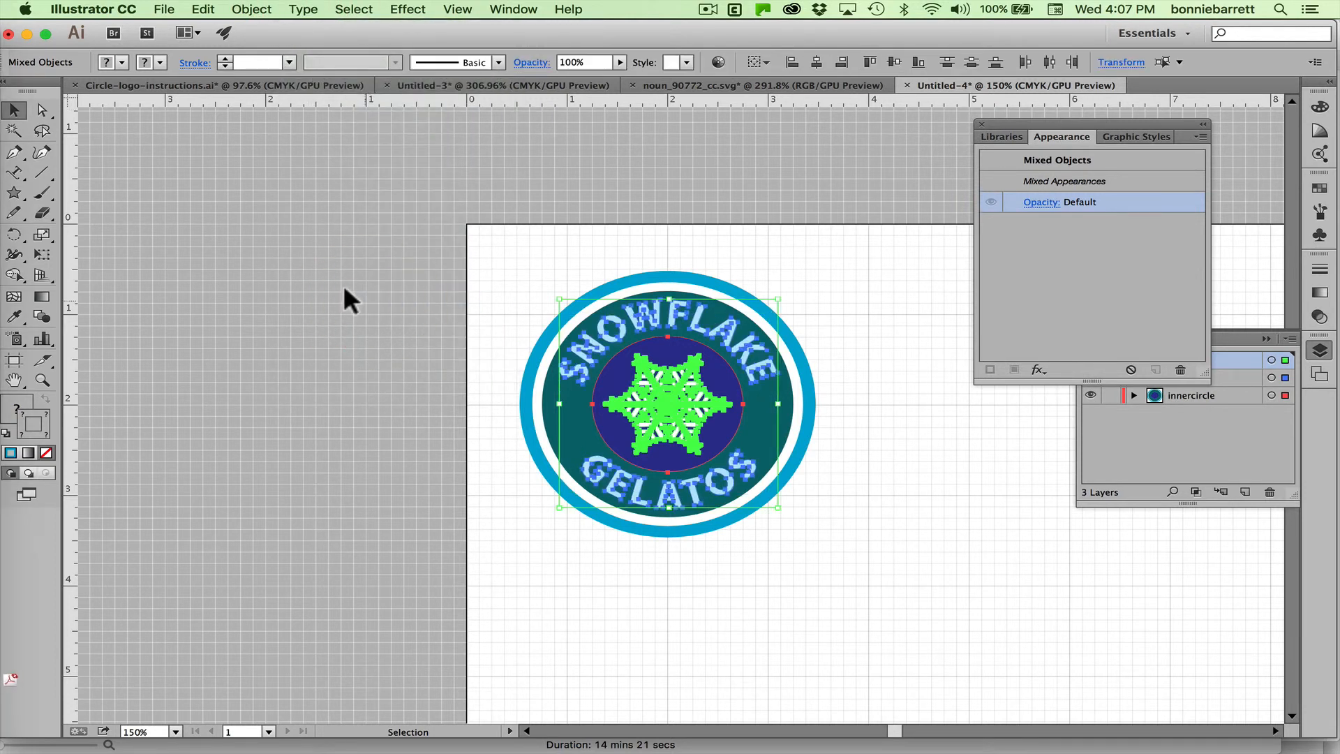
click(344, 288)
key(a)
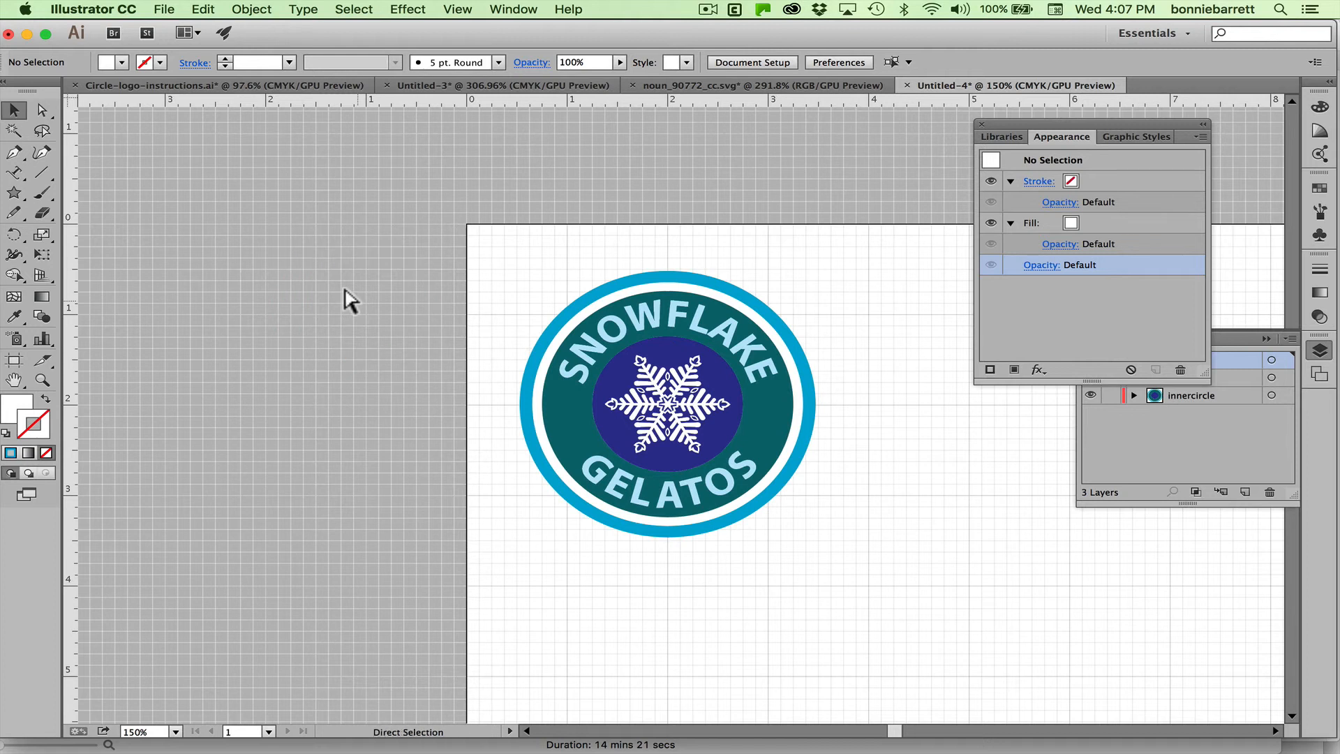
key(super+y)
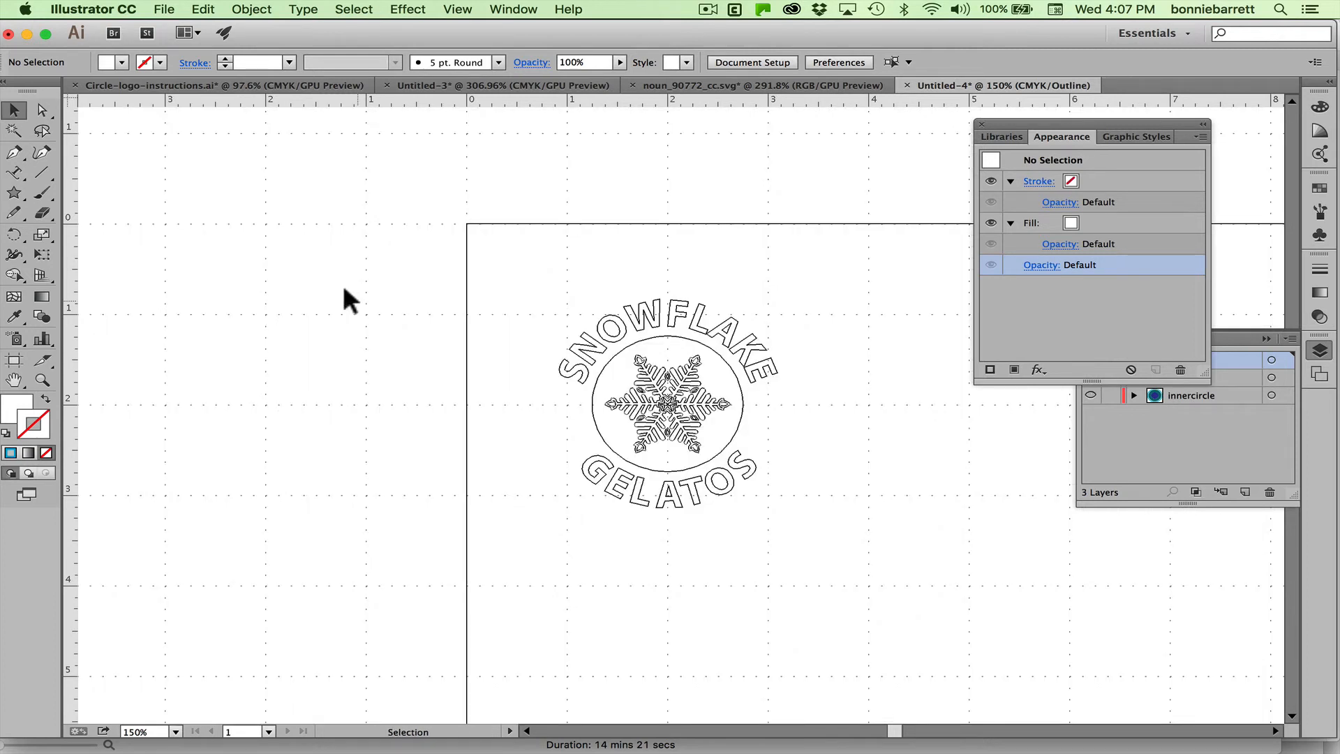
key(a)
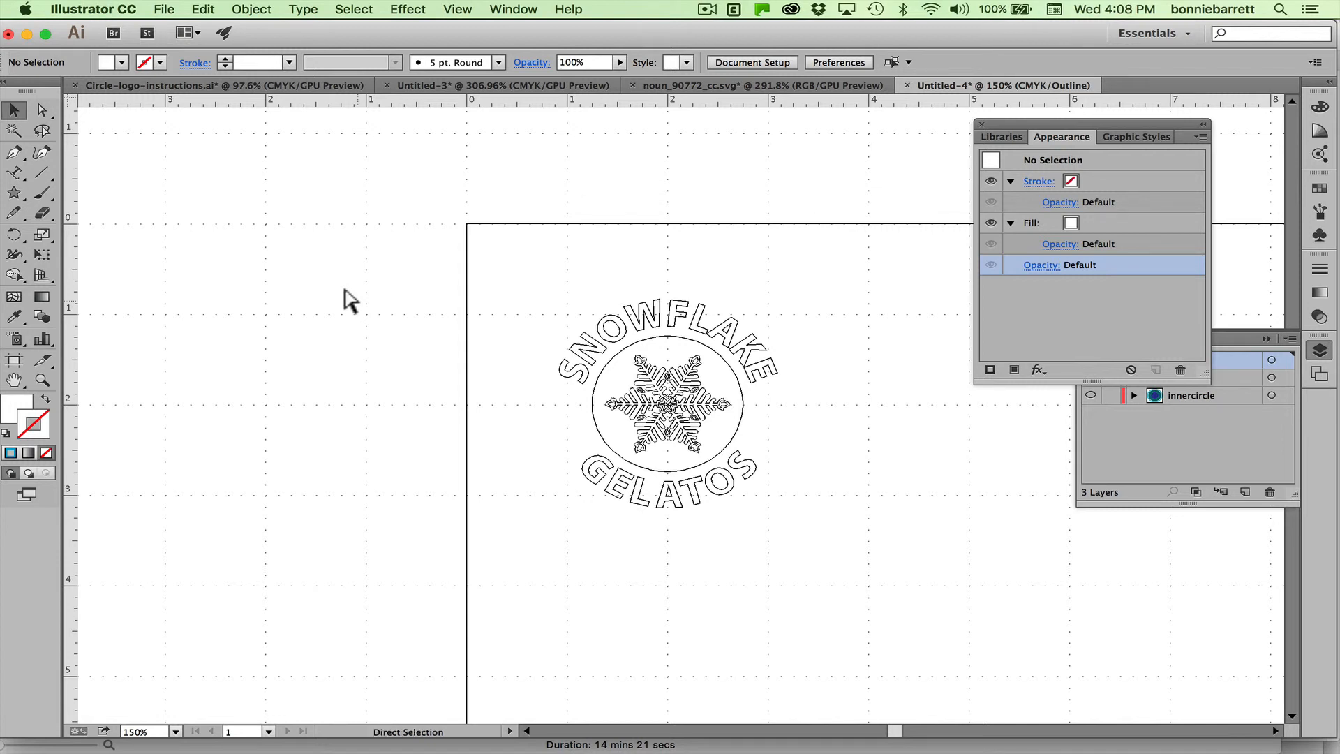
key(super+y)
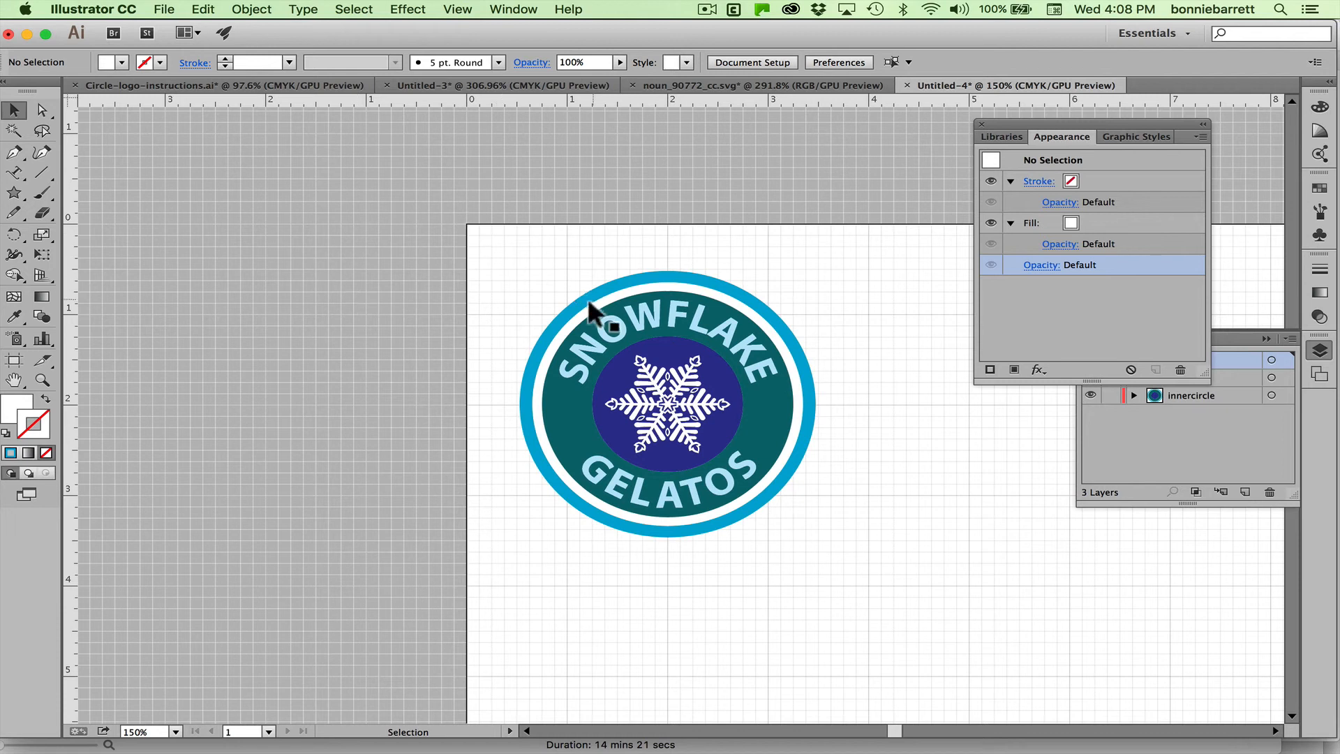
Expand the appearance of the whole logo so the stacked stroke rings become separate shapes, and check them in outline mode
drag(515, 253, 841, 534)
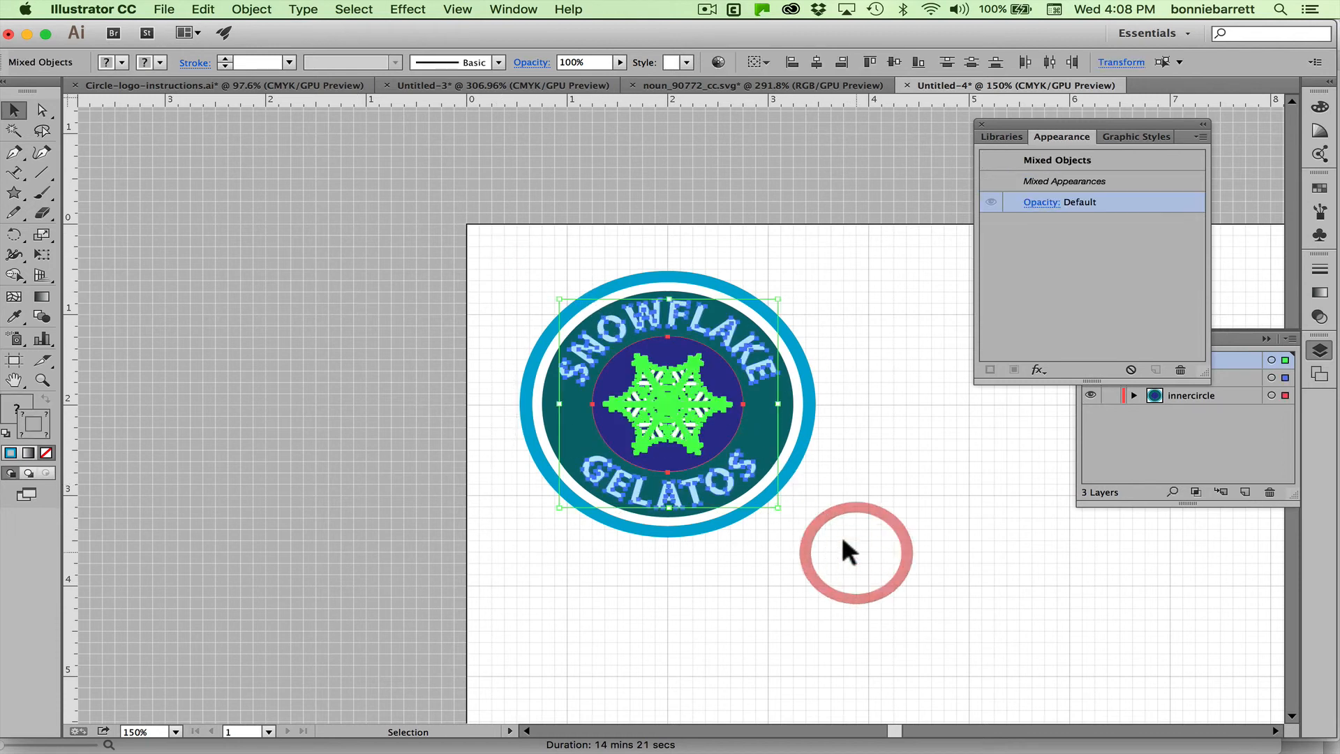
click(253, 8)
click(278, 194)
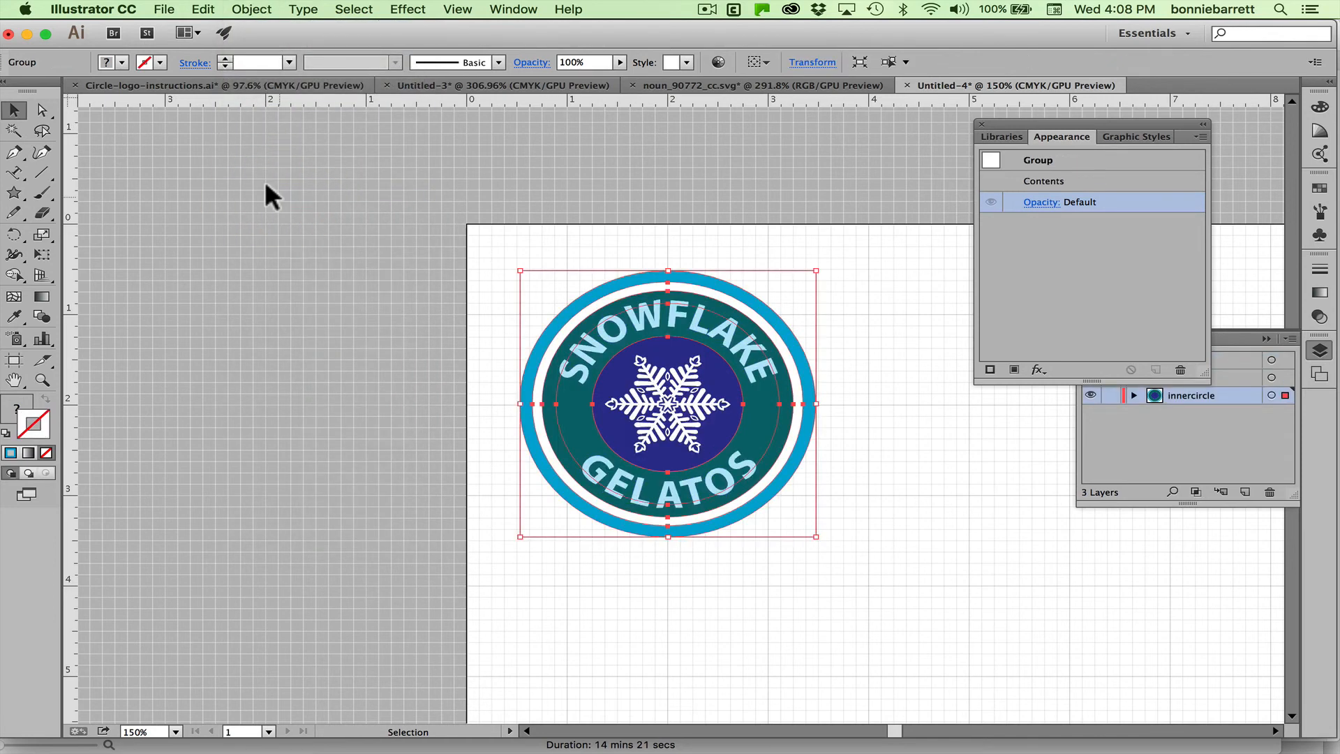
key(super+y)
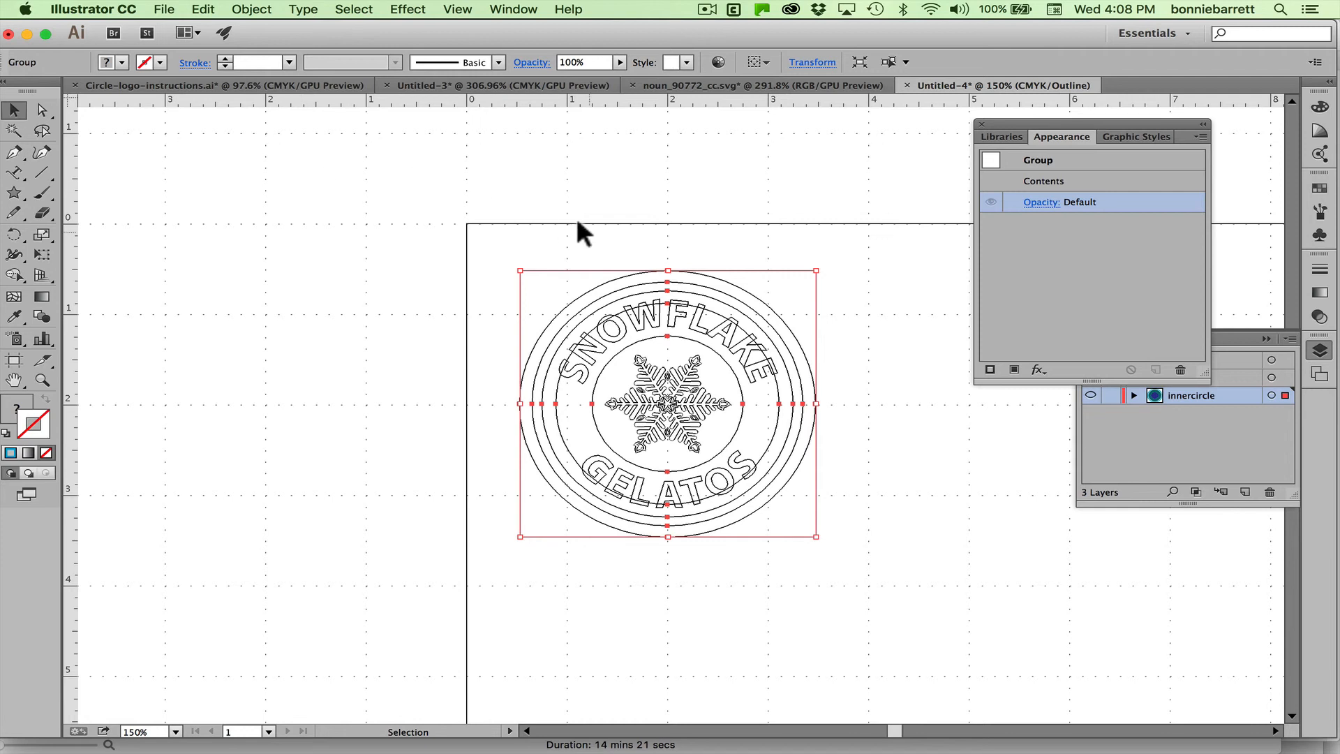
click(577, 218)
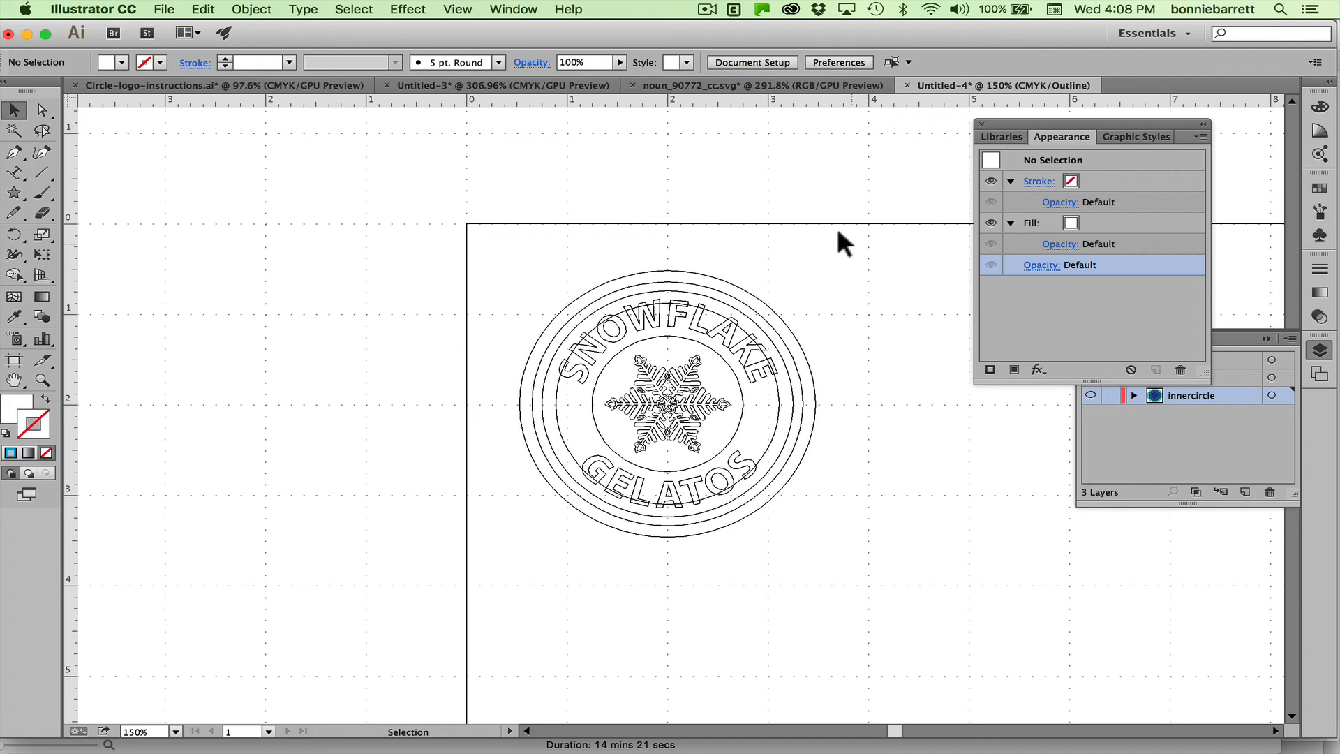
key(super+y)
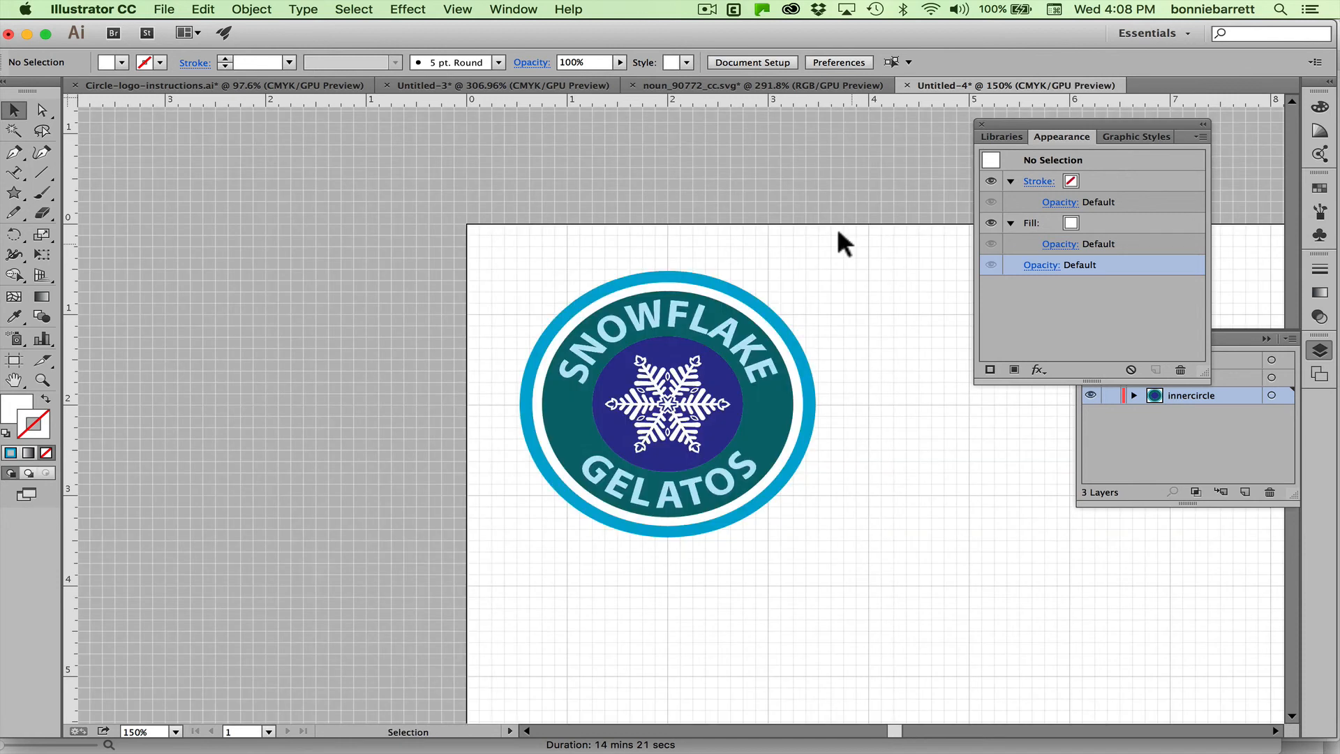